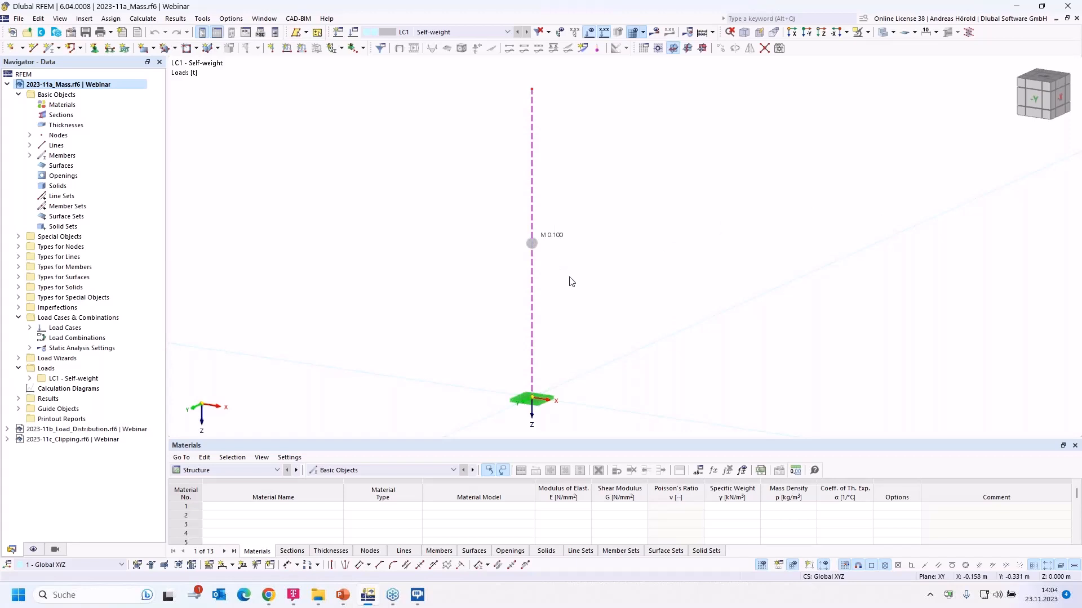
# Inspect the nodal mass load on the rigid member and its available load types, leaving the load as it is
pyautogui.moveTo(534, 315)
pyautogui.moveTo(533, 211)
pyautogui.moveTo(534, 248)
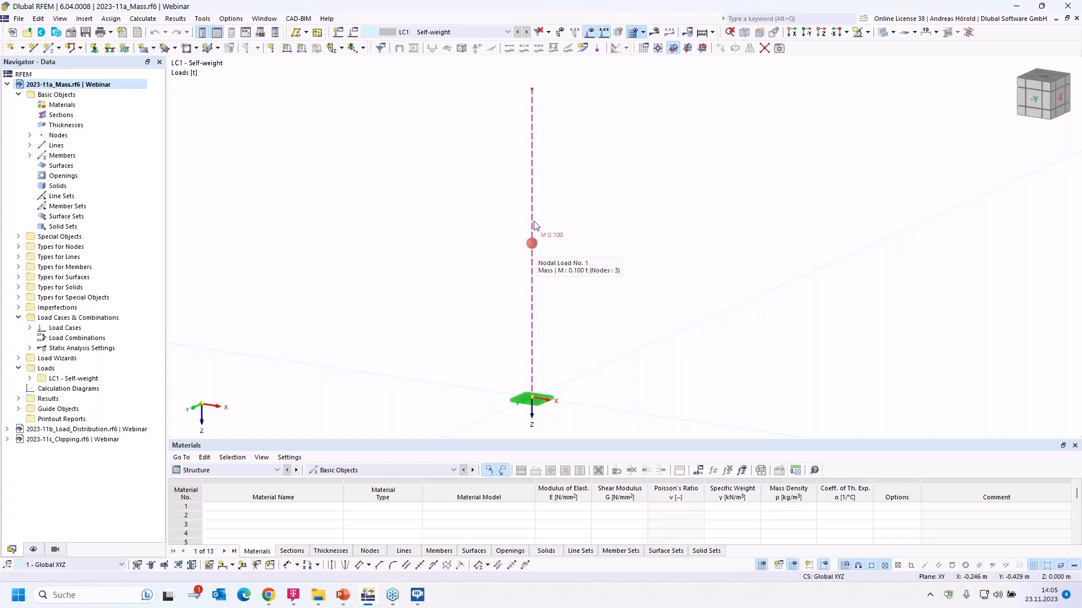
pyautogui.moveTo(533, 188)
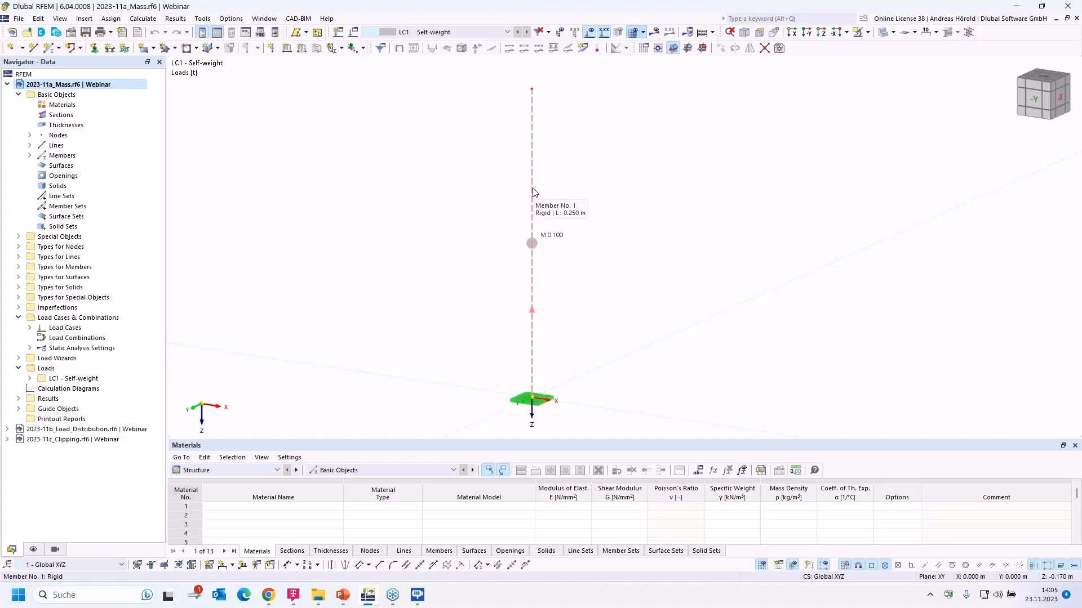
pyautogui.doubleClick(536, 247)
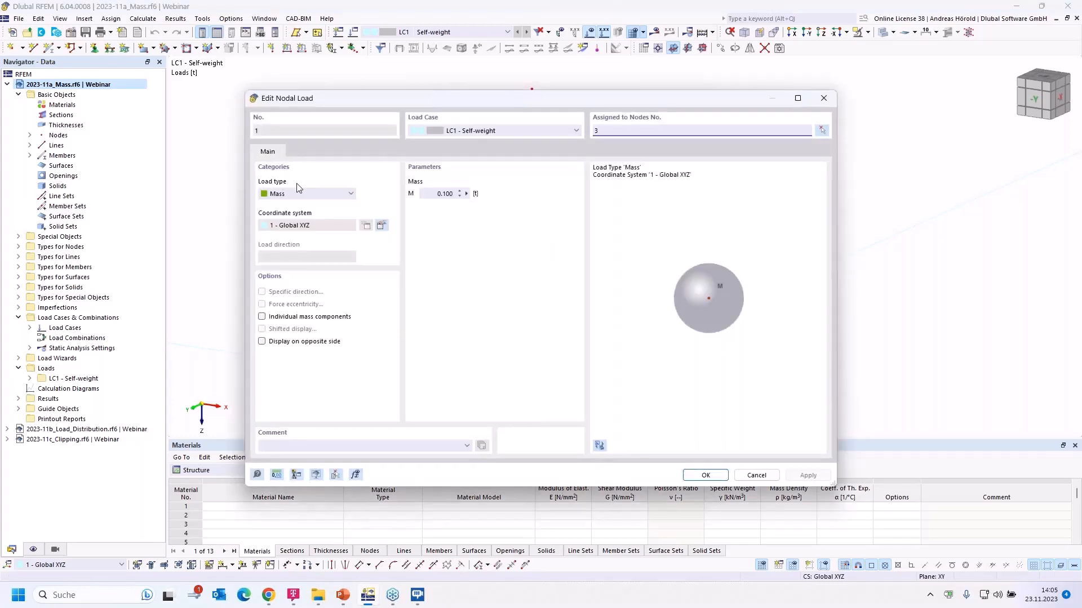
pyautogui.click(351, 195)
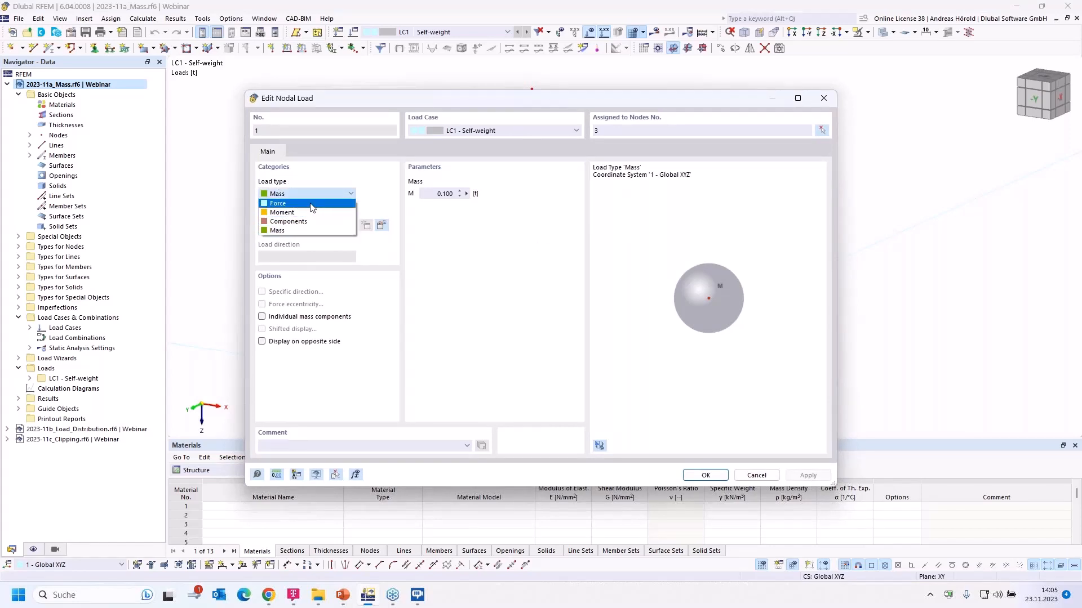
pyautogui.click(316, 180)
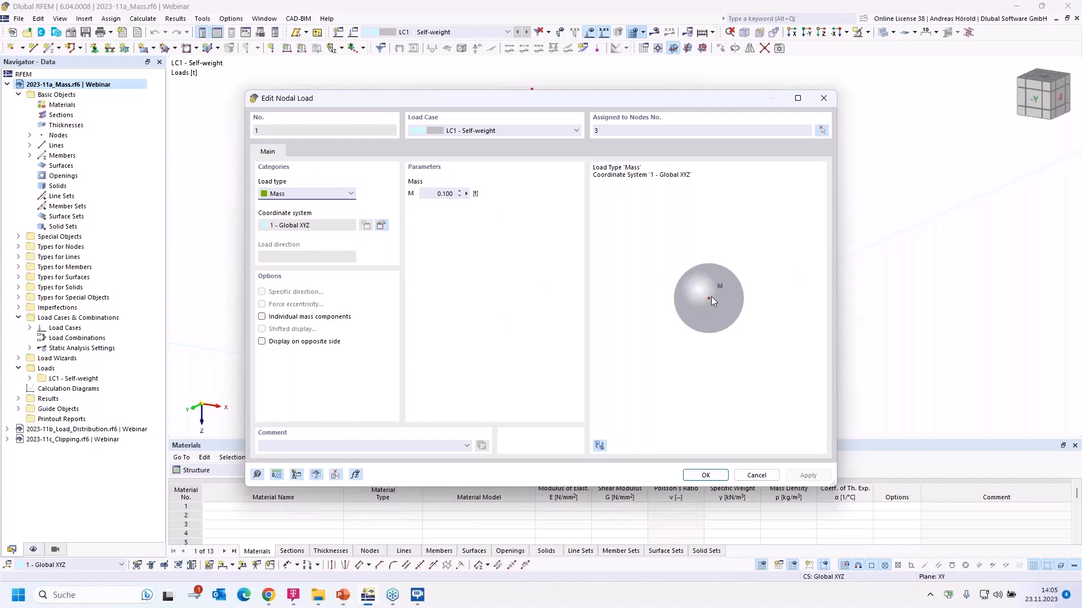
pyautogui.click(758, 475)
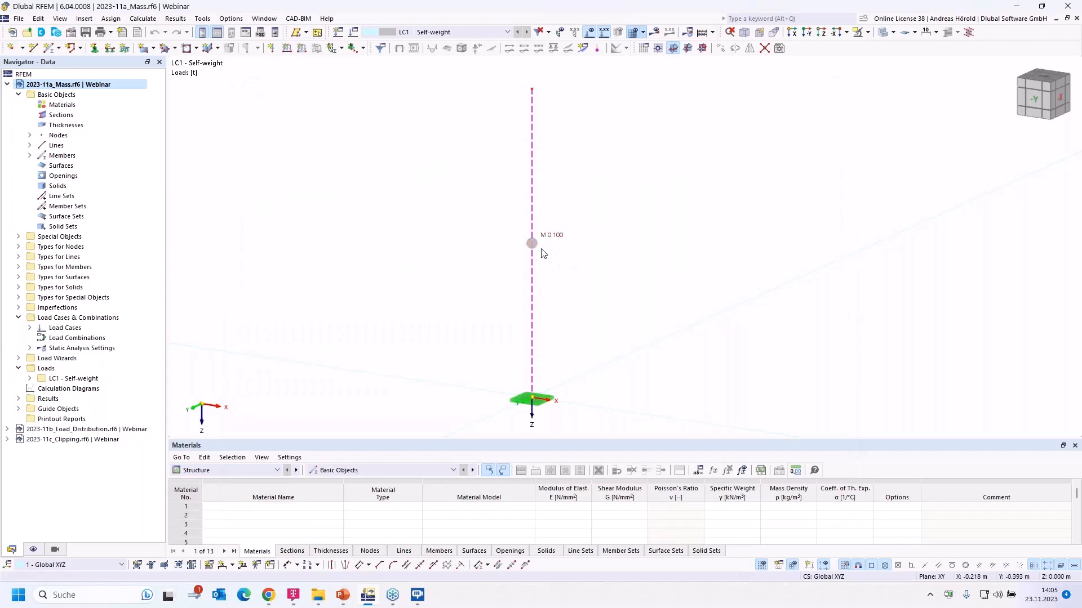
# Display the LC1 results, expand the support reactions, and review the static analysis summary of loads and support forces
pyautogui.click(655, 33)
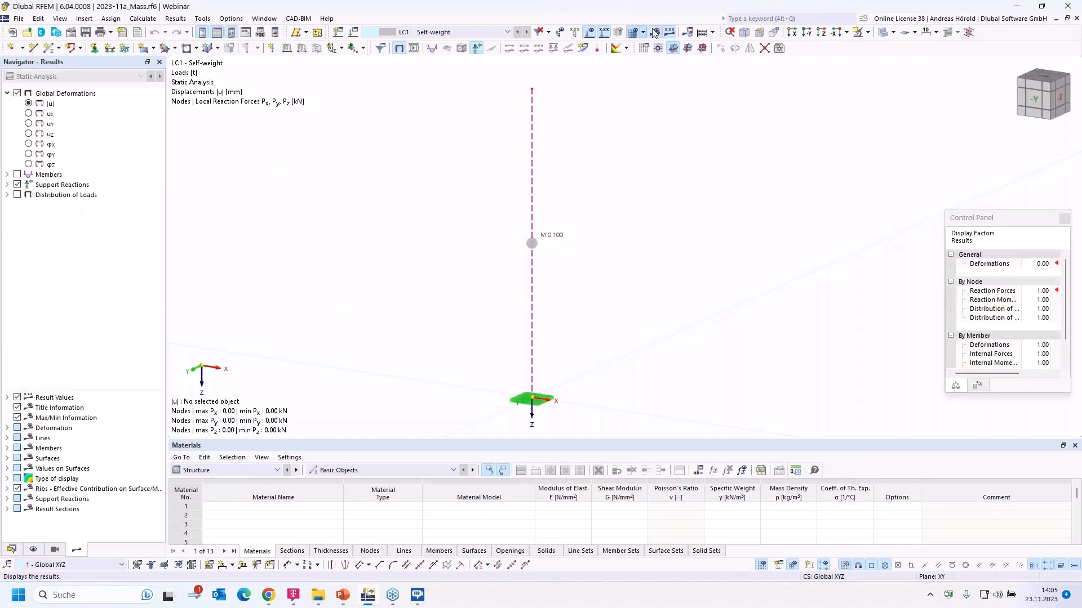
pyautogui.moveTo(565, 372); pyautogui.dragTo(566, 316, button='middle')
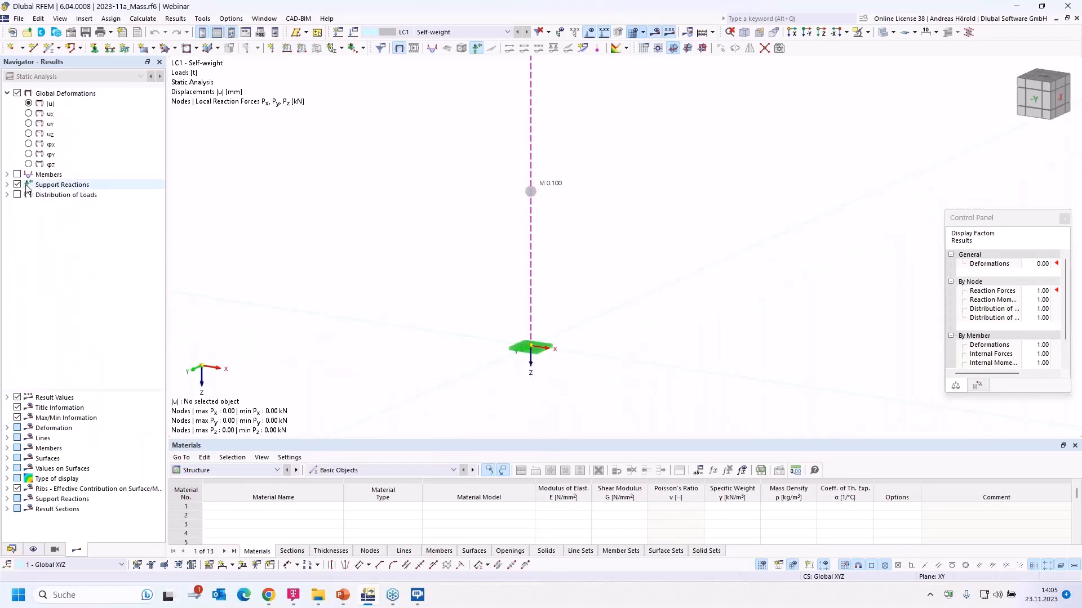
pyautogui.click(7, 185)
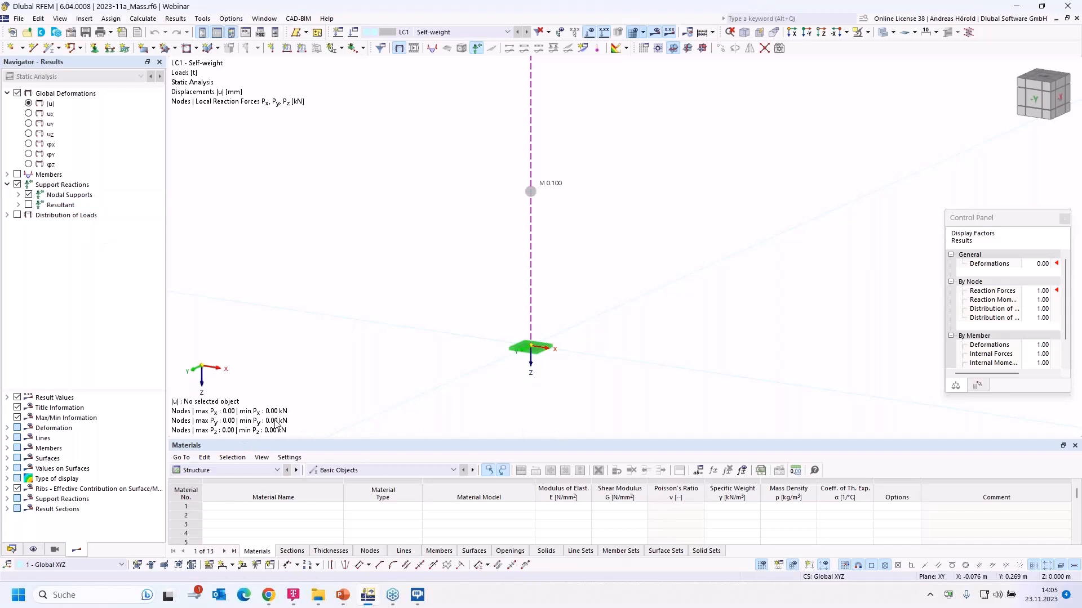
pyautogui.click(222, 471)
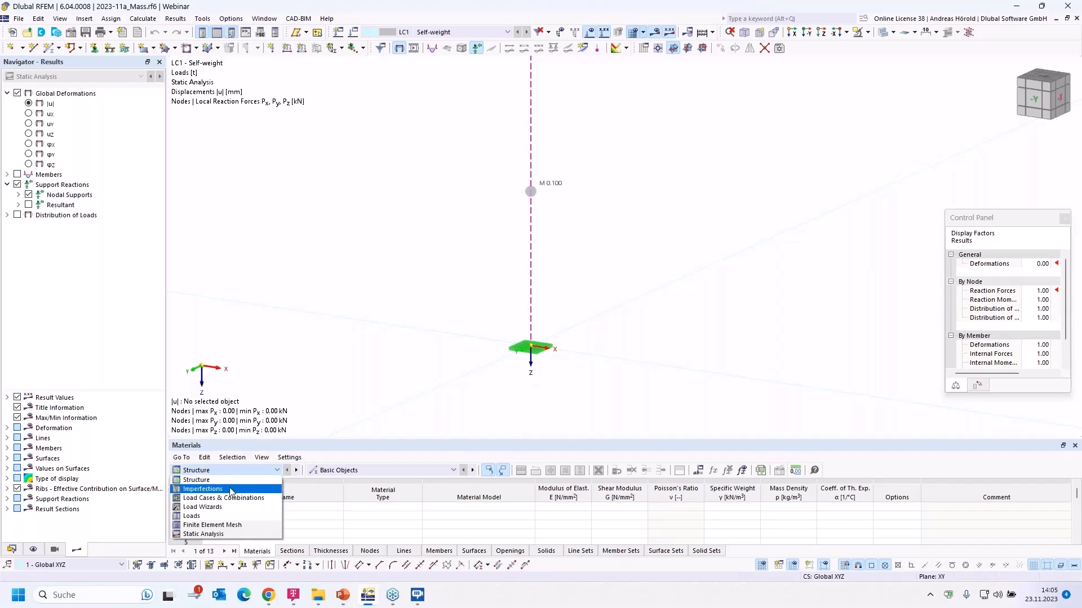
pyautogui.click(230, 535)
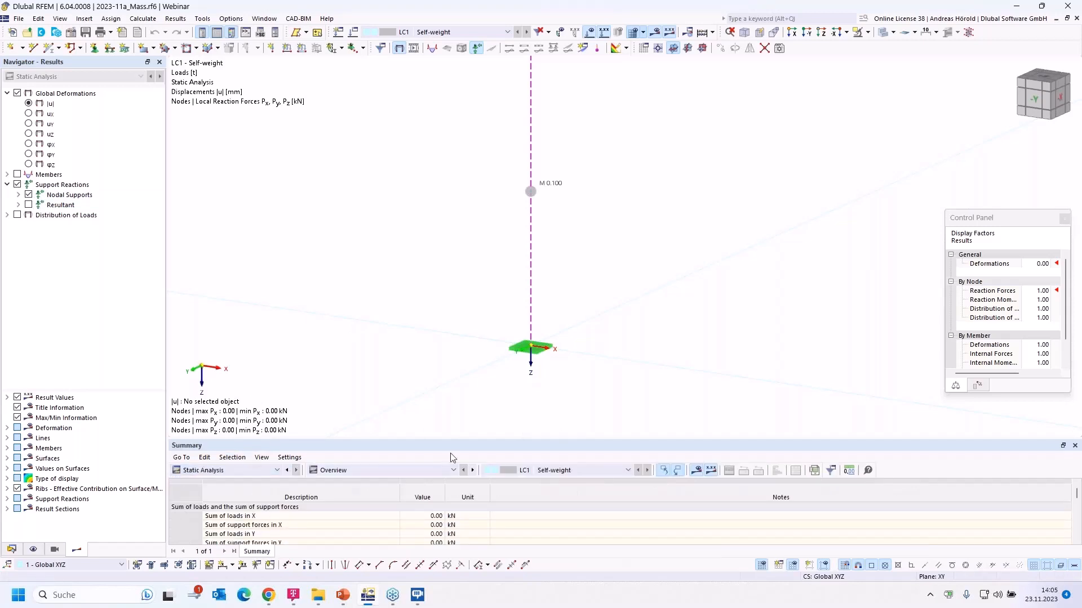
pyautogui.moveTo(455, 442); pyautogui.dragTo(457, 361)
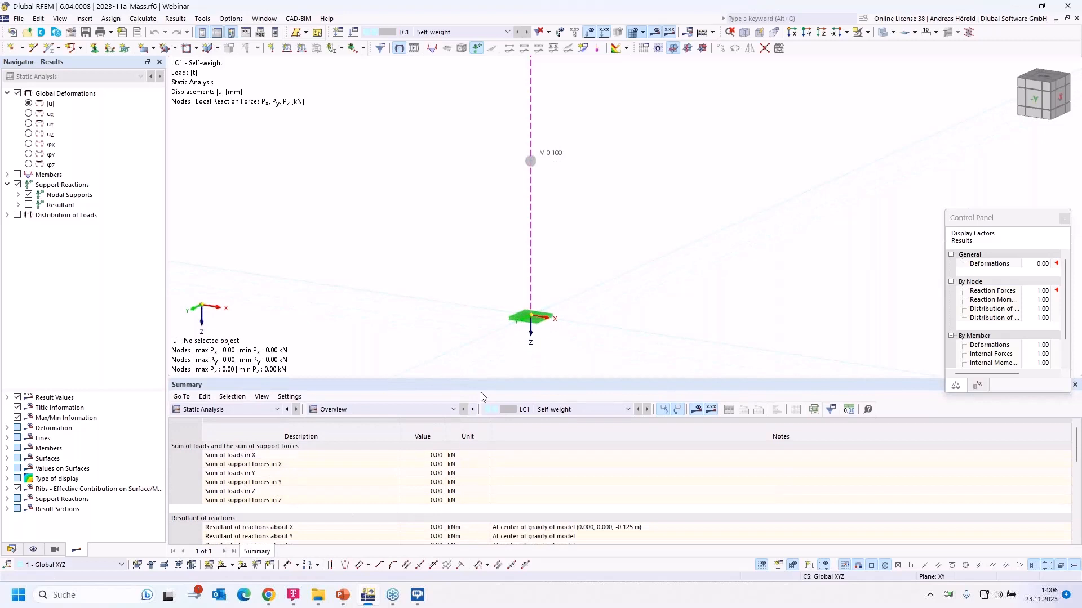
pyautogui.moveTo(485, 385); pyautogui.dragTo(485, 439)
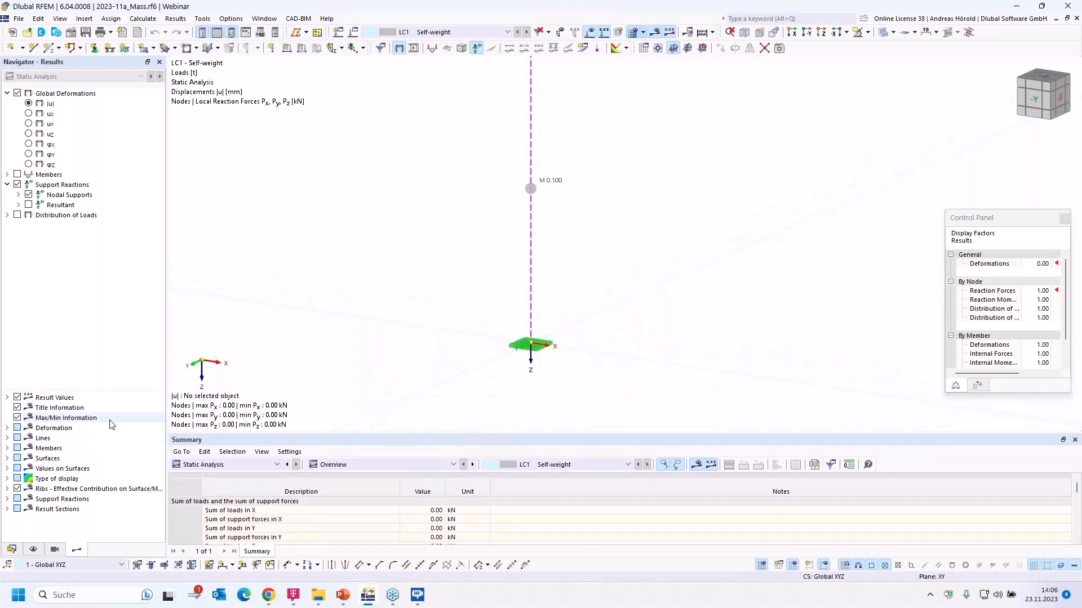
# Open the SA1 - Geometrically linear analysis settings assigned to load case LC1 for editing
pyautogui.click(11, 549)
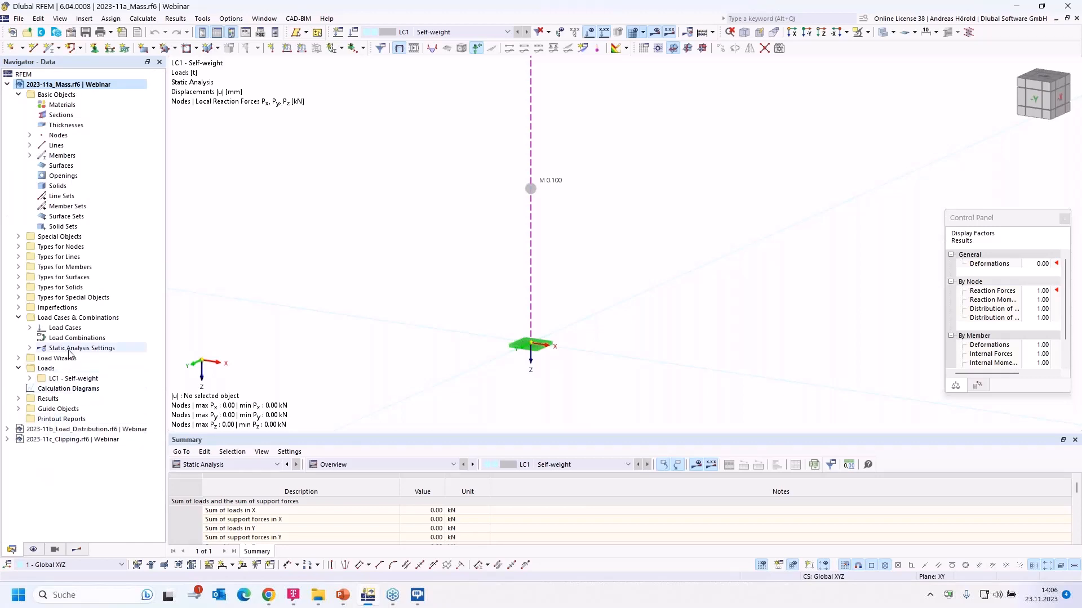
pyautogui.click(30, 348)
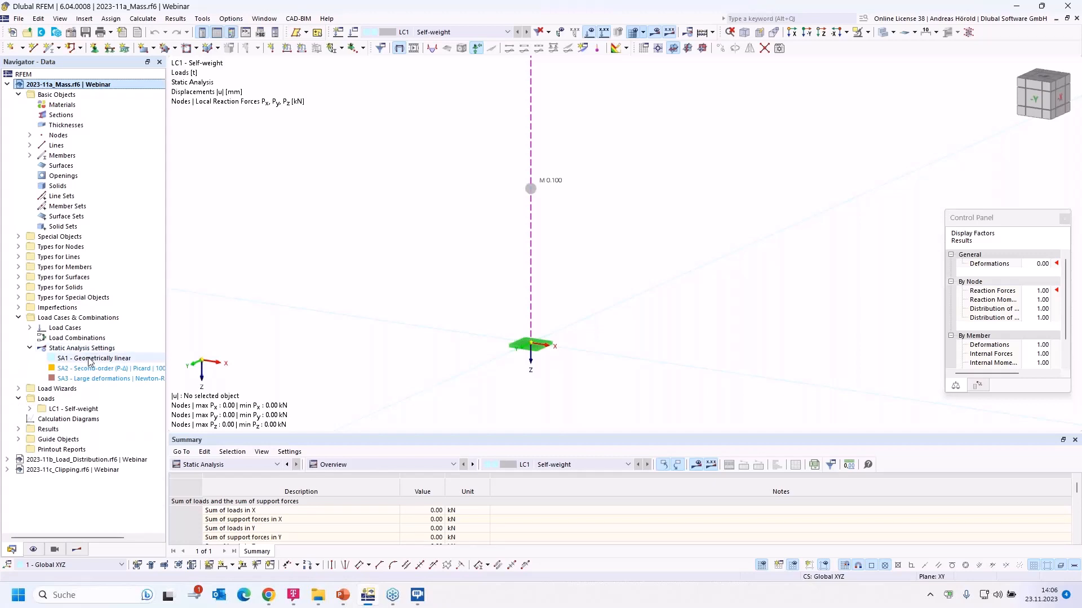
pyautogui.rightClick(90, 361)
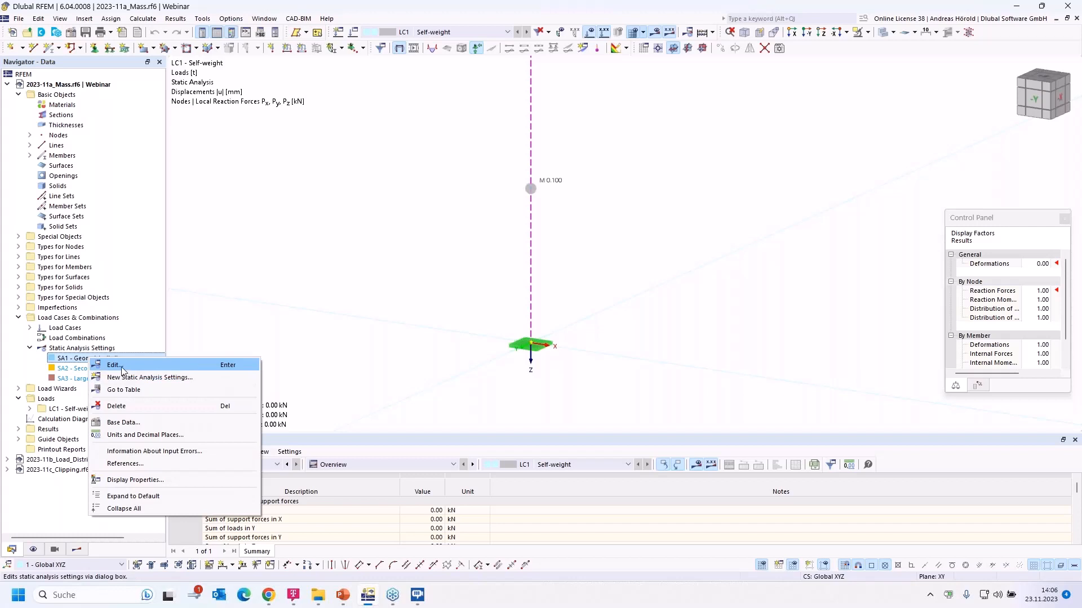
pyautogui.rightClick(92, 320)
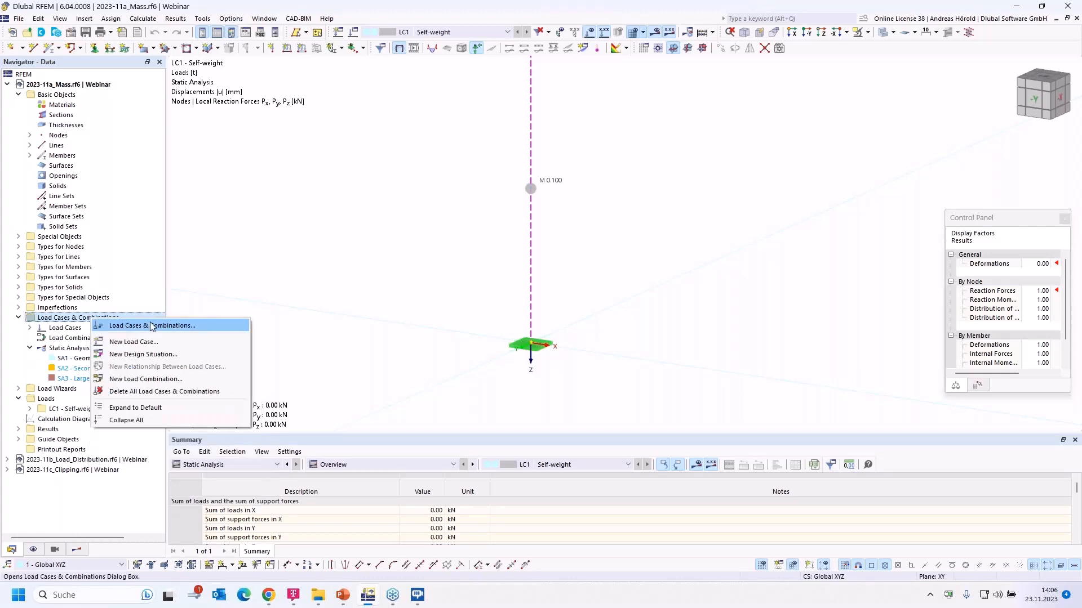
pyautogui.click(153, 326)
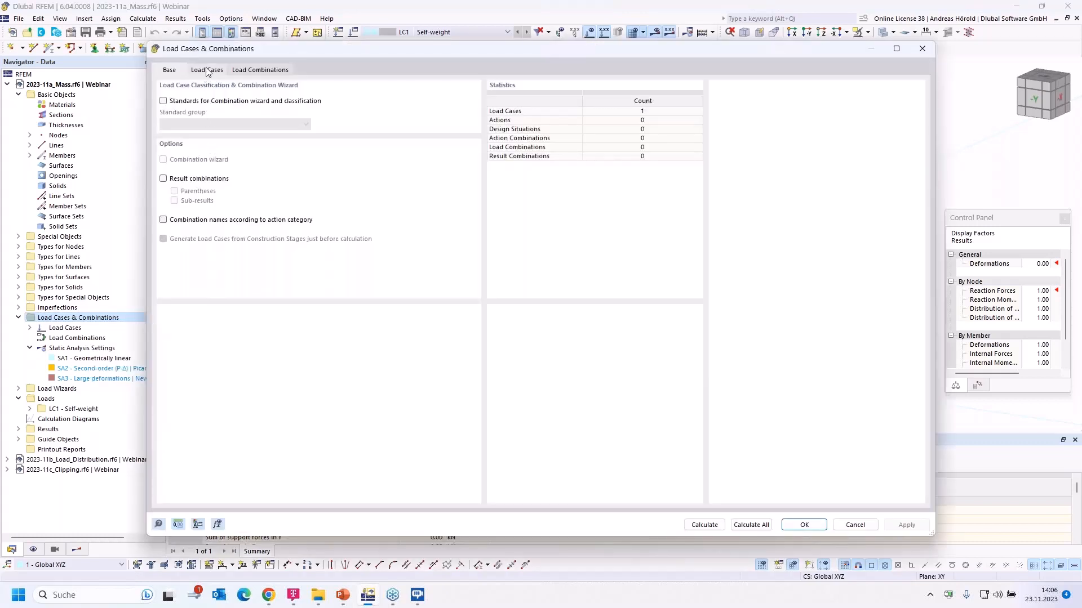
pyautogui.click(207, 71)
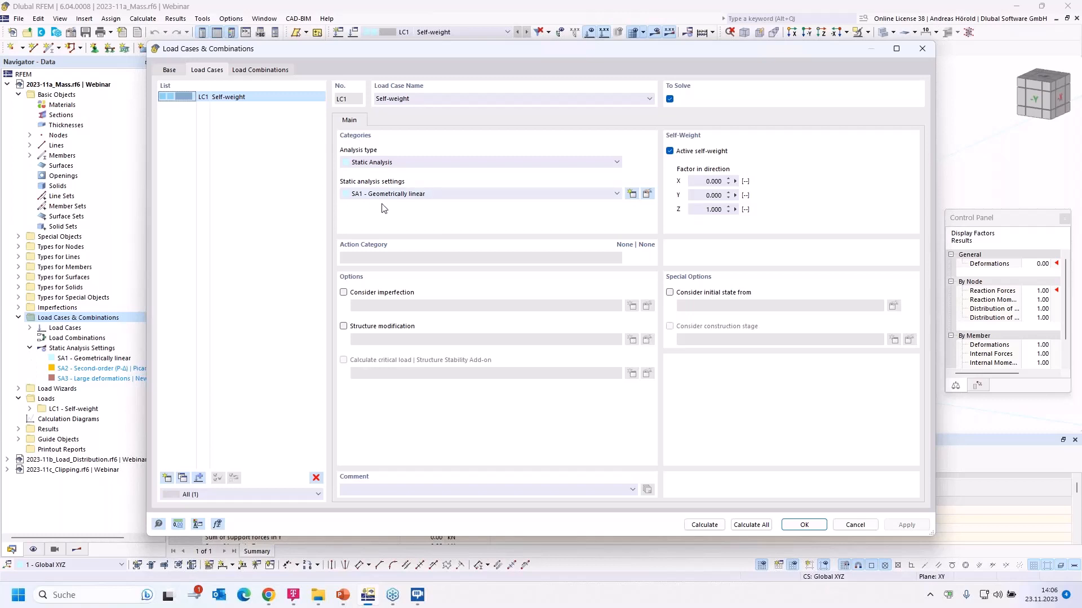
pyautogui.click(648, 195)
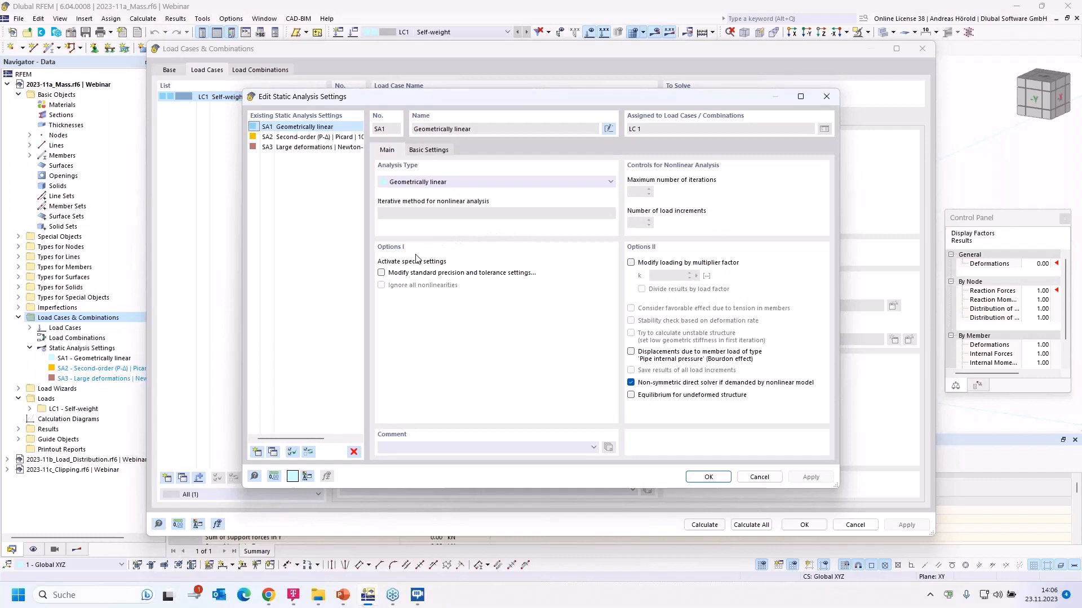
# Activate the conversion of mass into load in SA1 with a factor of 1.000 in Z direction
pyautogui.click(424, 151)
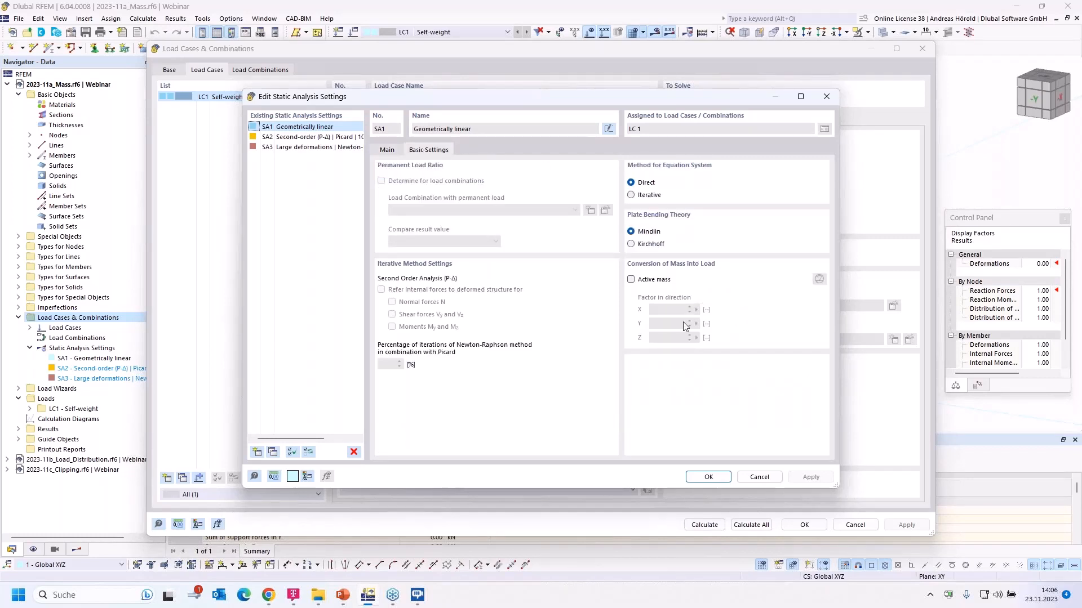
pyautogui.click(631, 280)
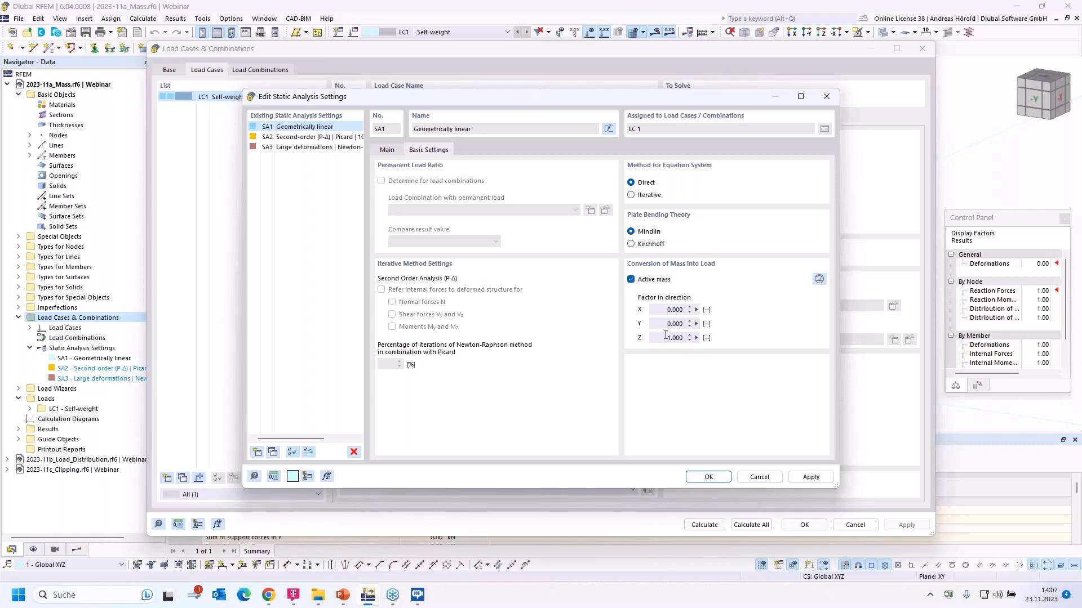
pyautogui.click(819, 278)
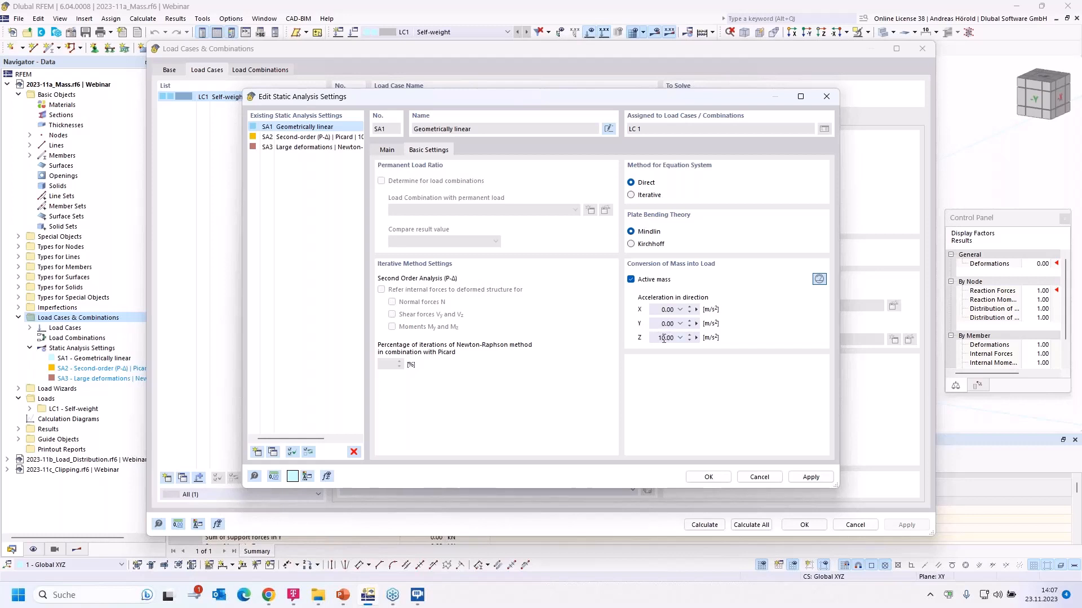
pyautogui.click(818, 280)
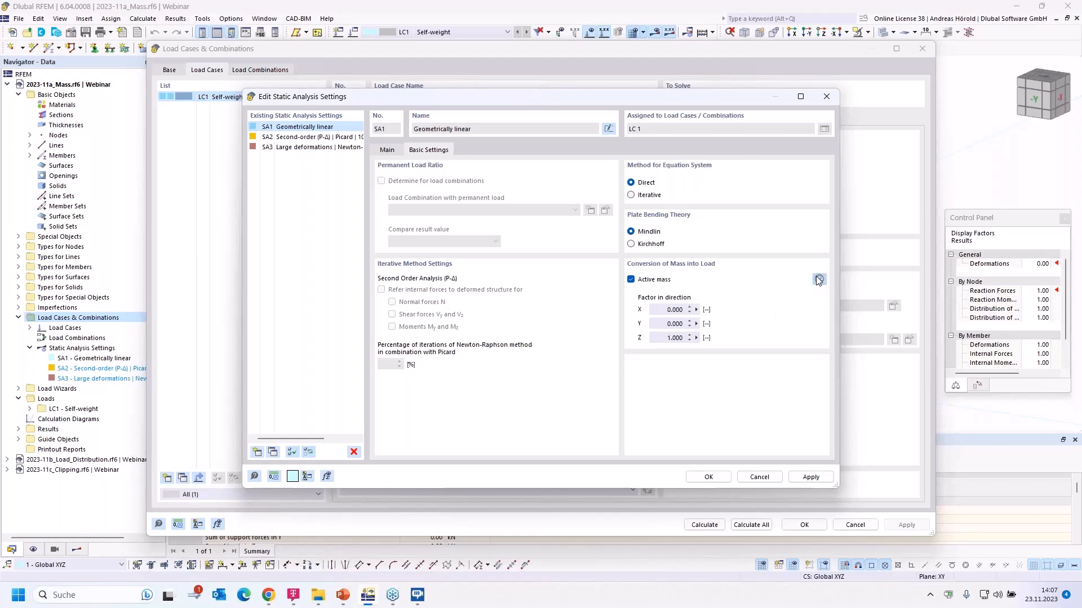
pyautogui.click(707, 478)
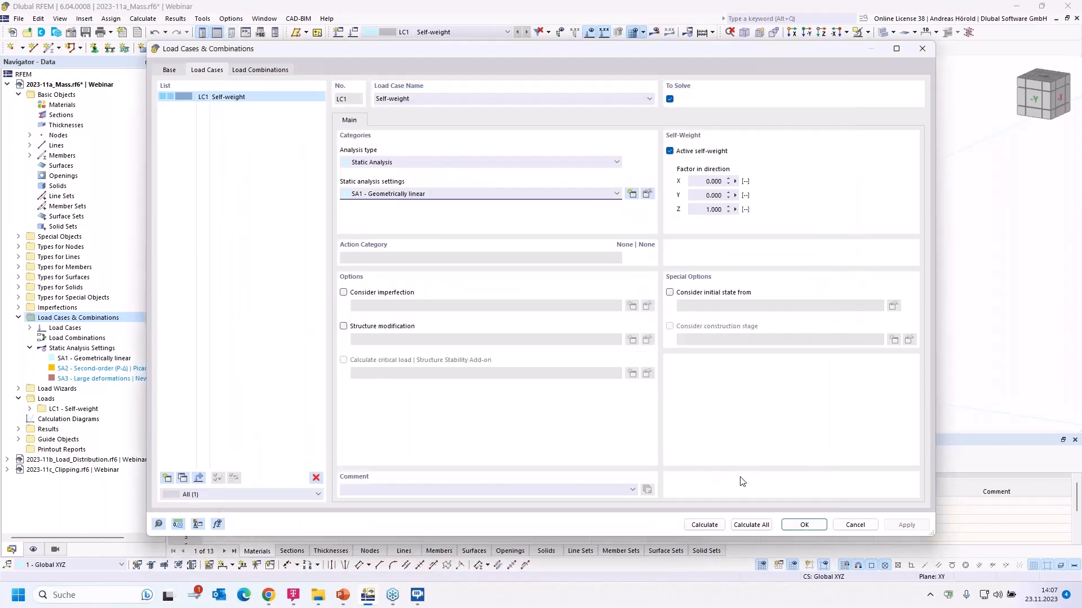
# Calculate load case LC1 and examine the vertical reaction force at the nodal support
pyautogui.click(701, 525)
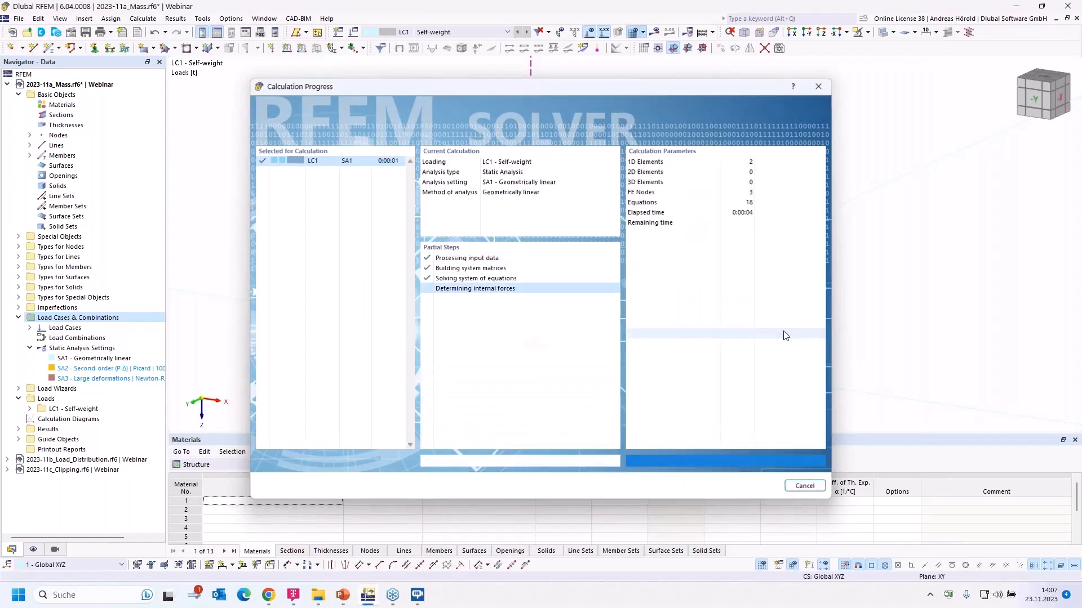
pyautogui.scroll(-1, 575, 356)
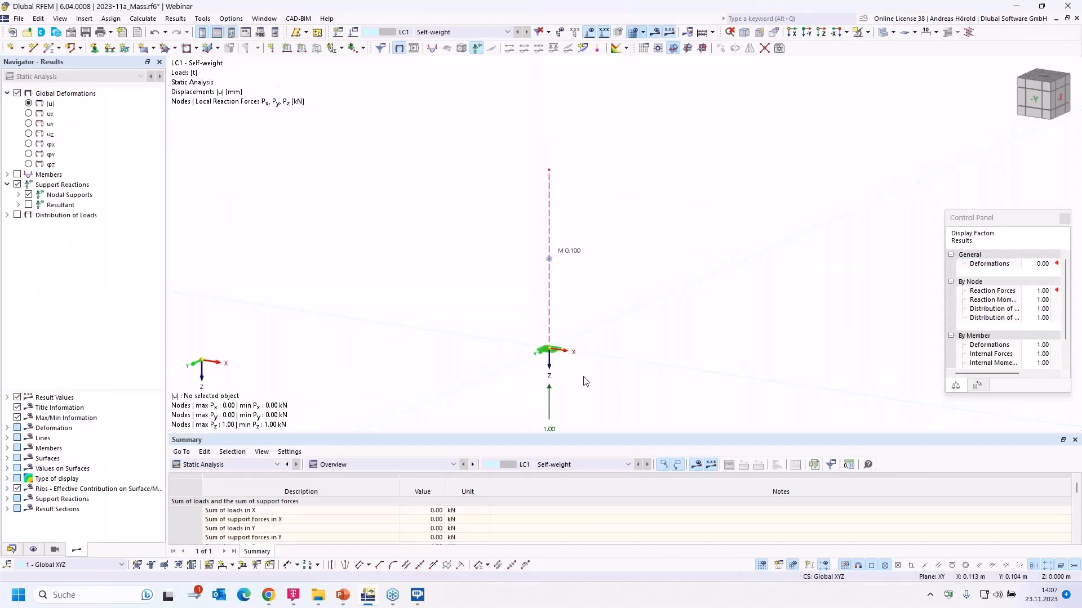
pyautogui.moveTo(582, 375); pyautogui.dragTo(574, 336, button='middle')
pyautogui.scroll(2, 574, 337)
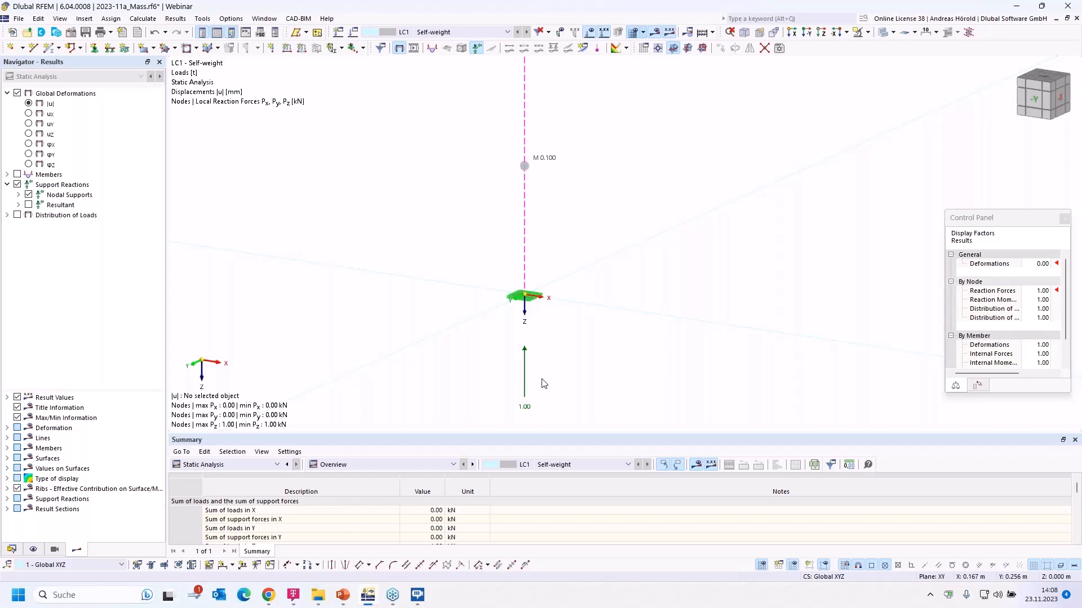
# Collapse the mass model's data tree and switch to the 2023-11b_Load_Distribution.rf6 model
pyautogui.click(11, 550)
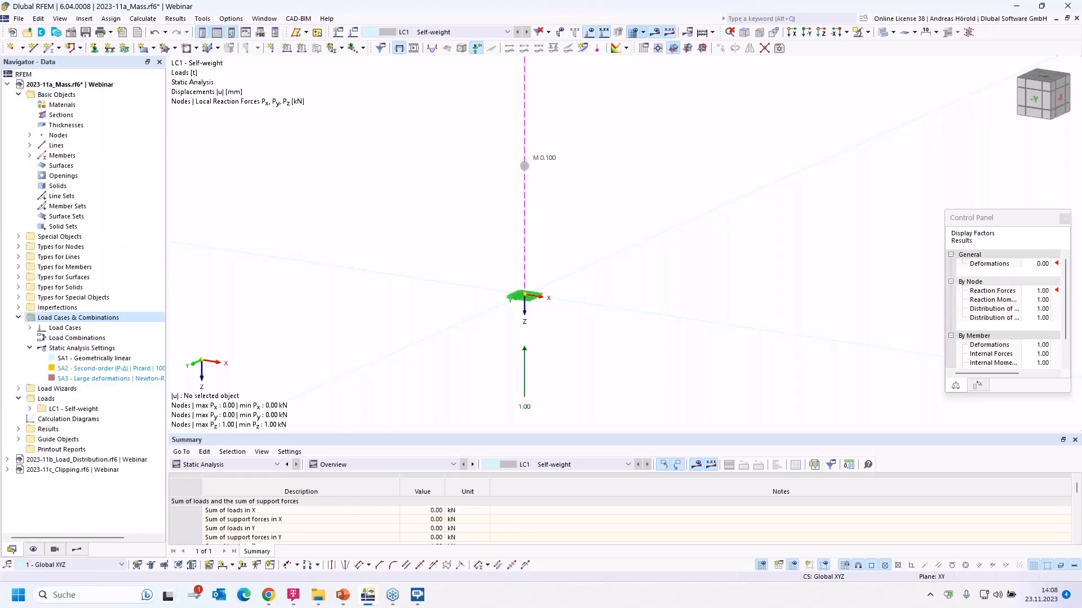
pyautogui.click(7, 84)
pyautogui.click(77, 95)
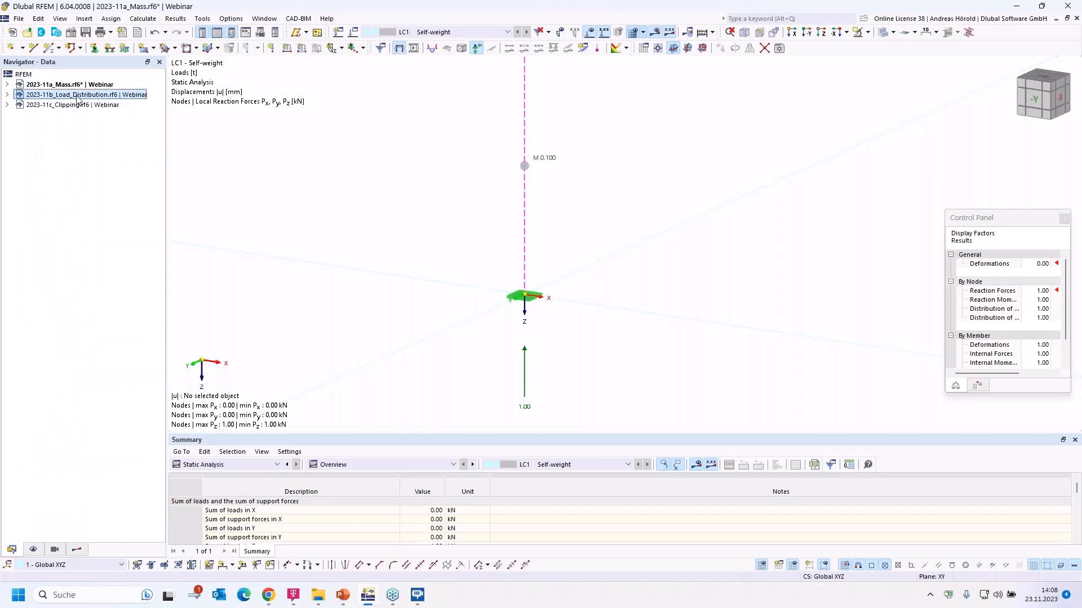
pyautogui.doubleClick(78, 95)
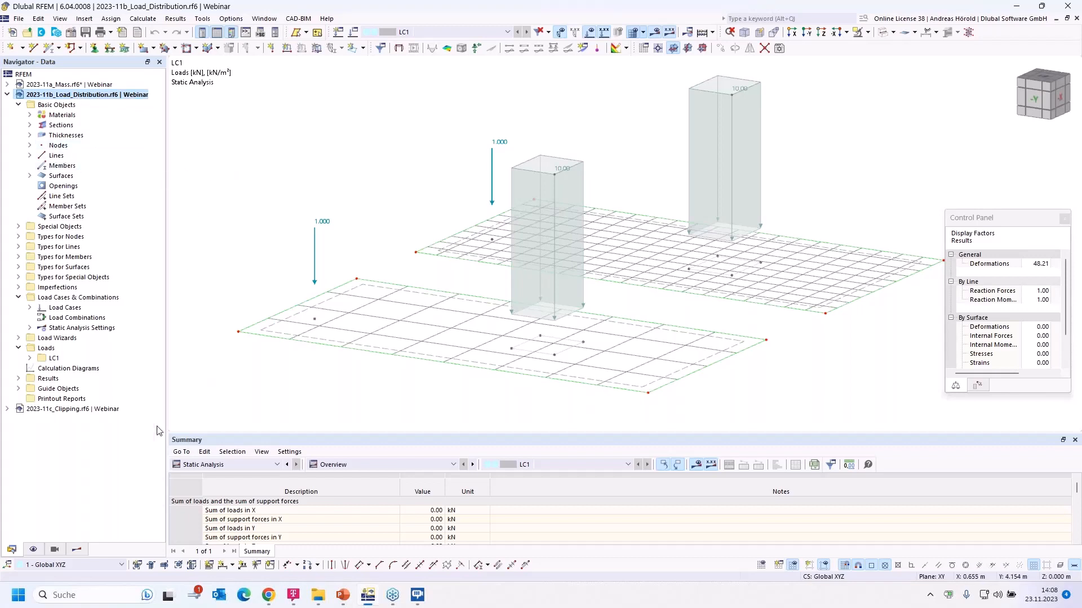
# Display the distribution of loads on the FE mesh nodes and 2D surface elements for LC1
pyautogui.click(77, 552)
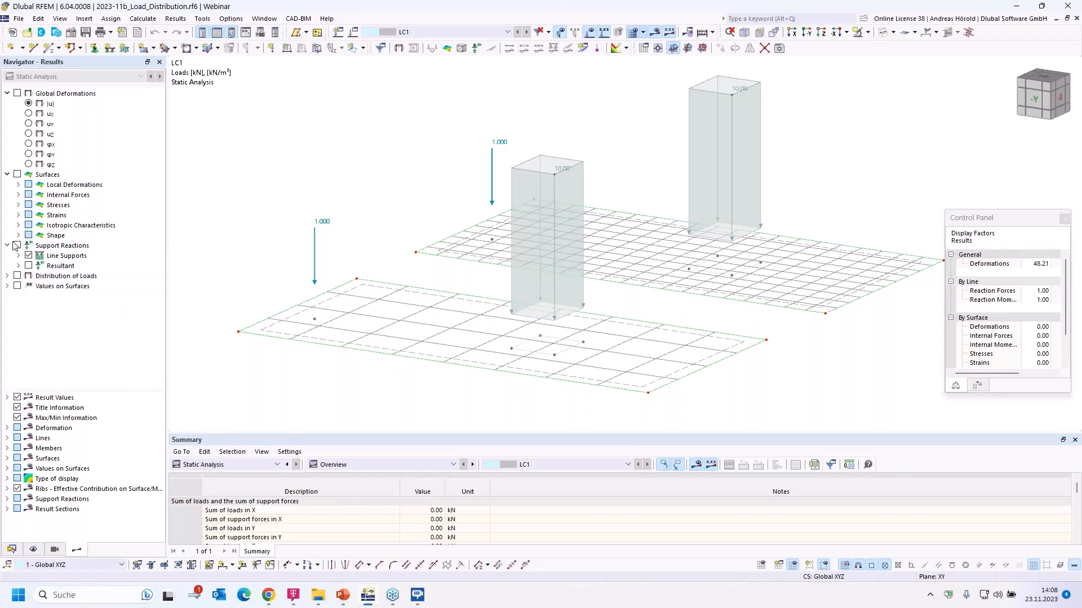
pyautogui.click(8, 276)
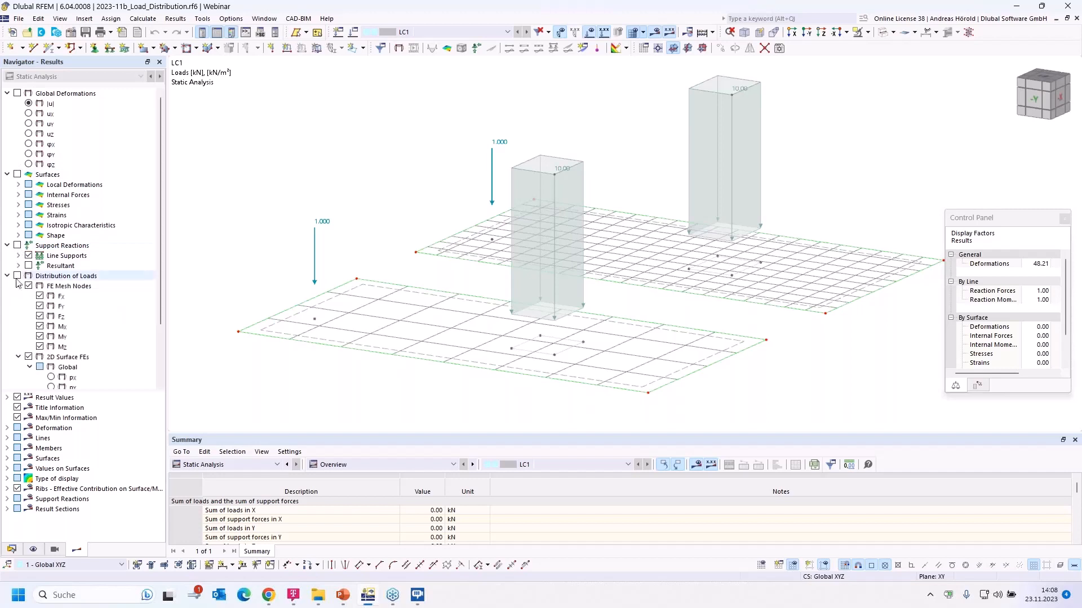
pyautogui.click(17, 276)
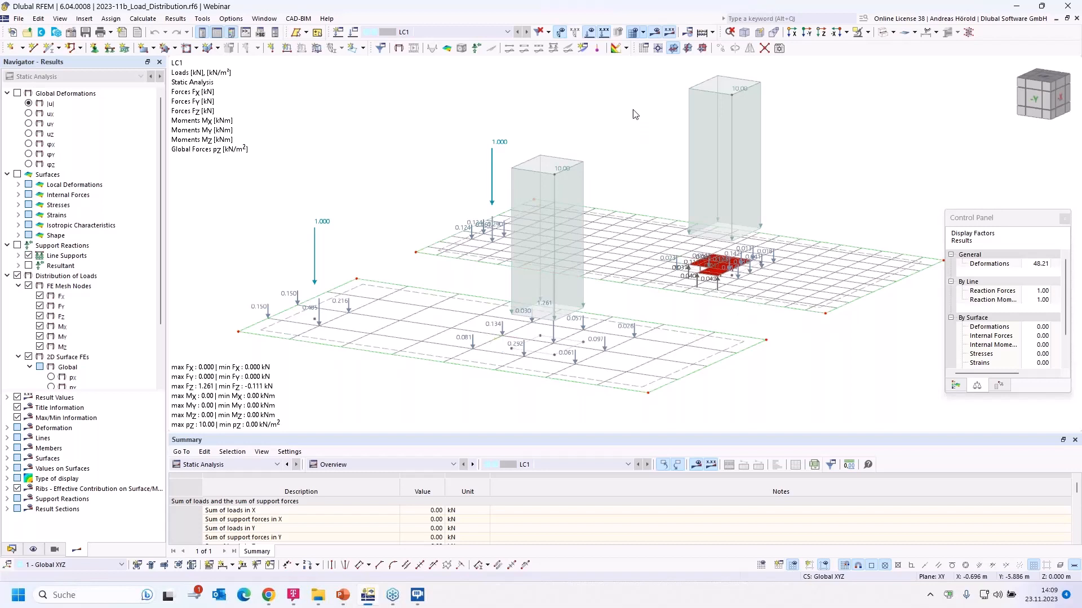
# Review the target length of finite elements in the general mesh settings and leave them unchanged
pyautogui.click(643, 32)
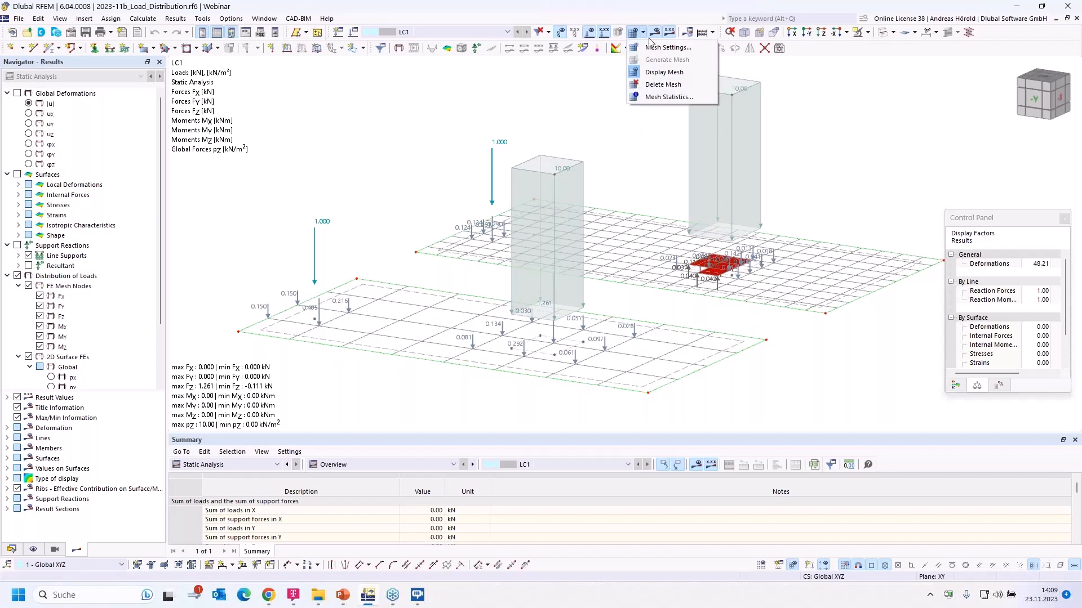
pyautogui.click(657, 48)
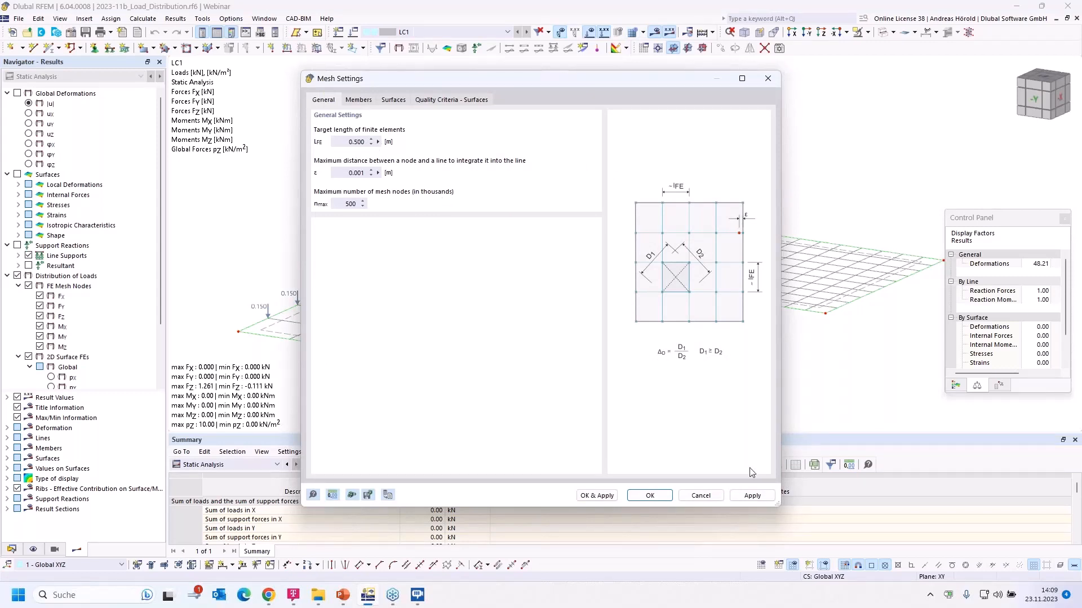
pyautogui.click(701, 498)
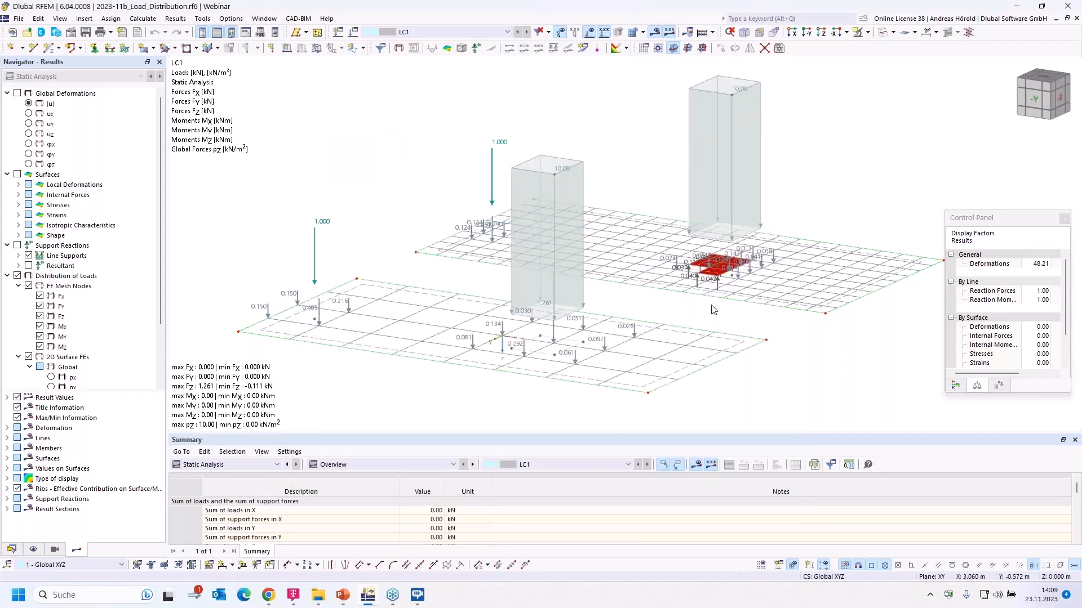
# Check the mesh refinement assigned to surface No. 2 and compare the load distribution on both plates
pyautogui.doubleClick(742, 301)
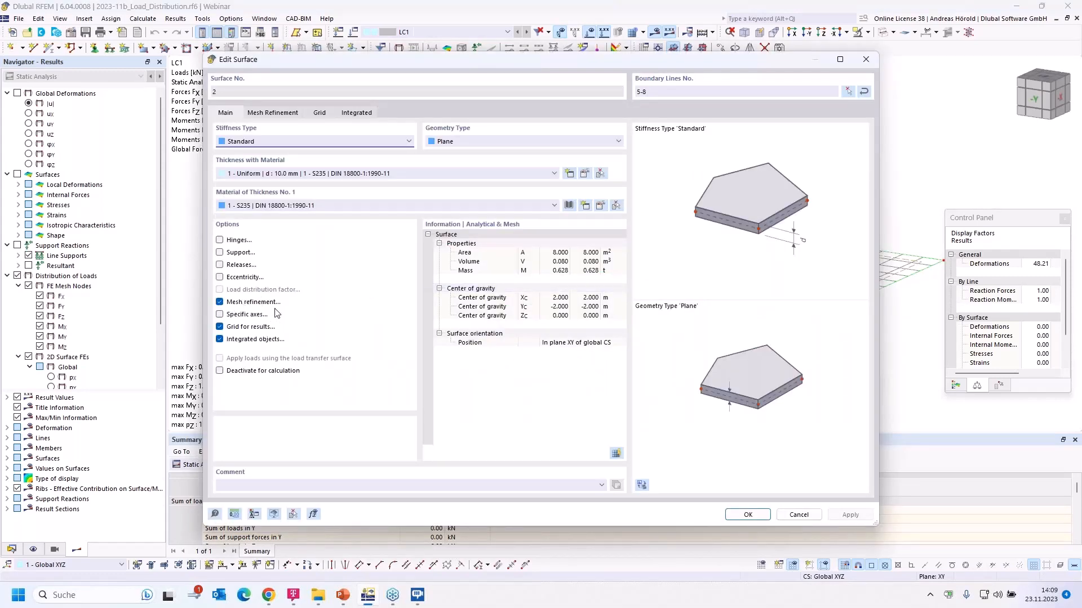
pyautogui.click(264, 114)
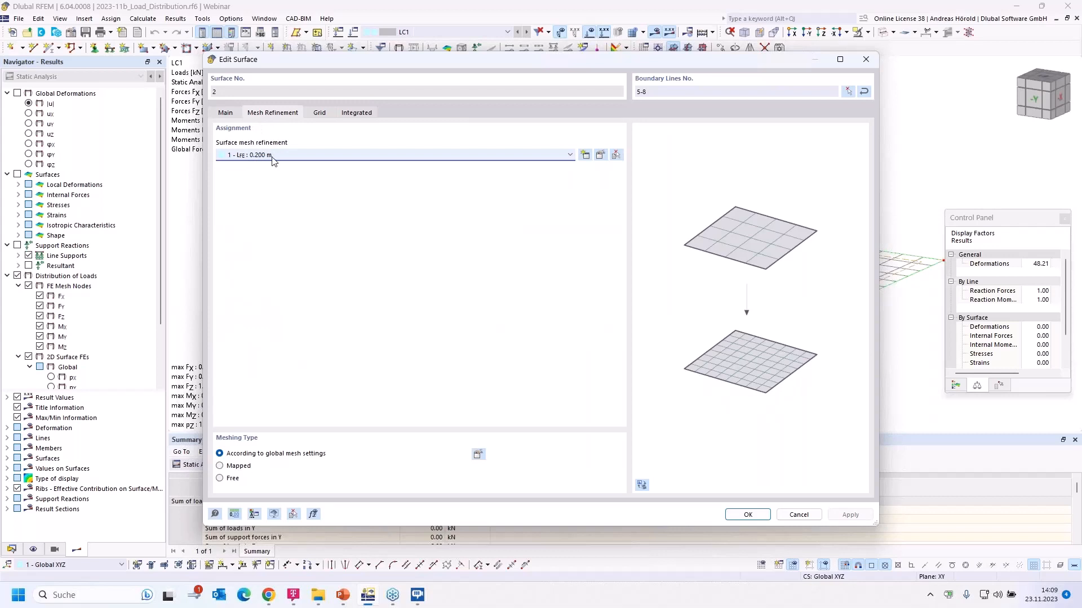
pyautogui.click(794, 516)
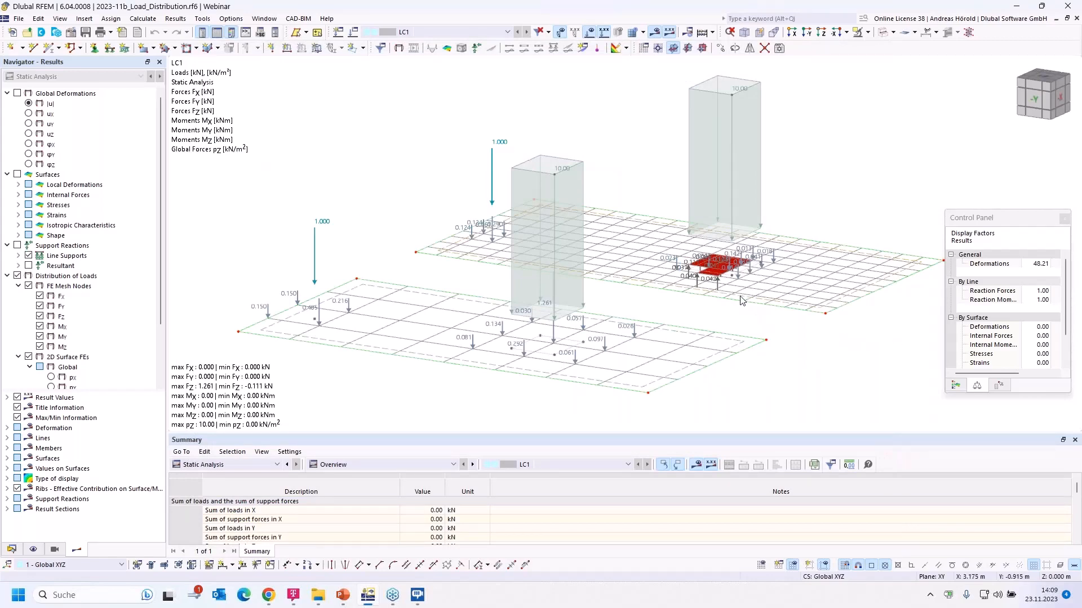
pyautogui.keyDown('ctrl'); pyautogui.moveTo(698, 314); pyautogui.dragTo(698, 282, button='middle'); pyautogui.keyUp('ctrl')
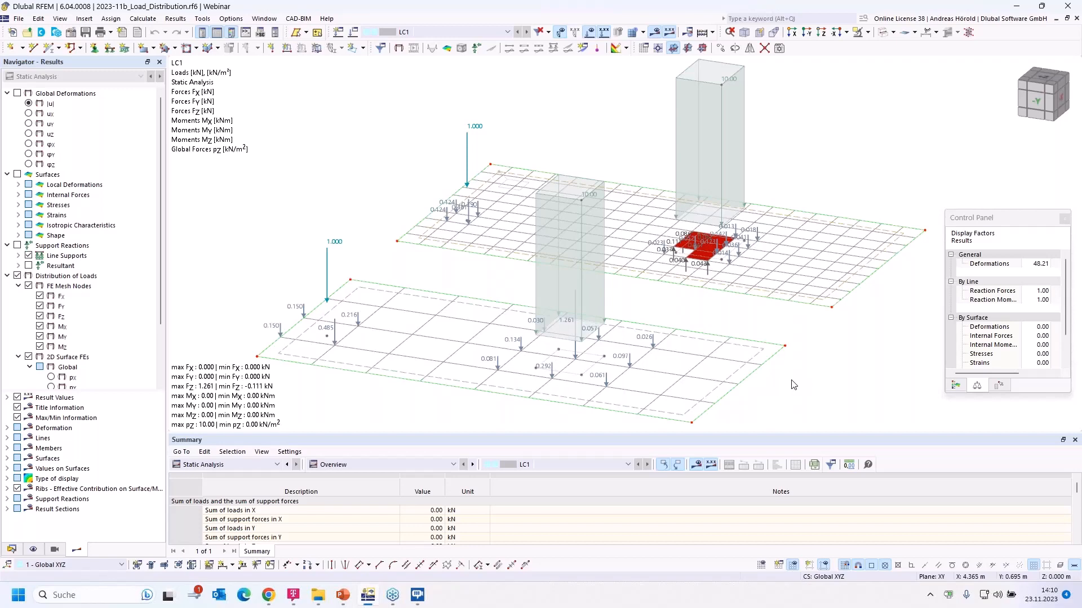
pyautogui.moveTo(781, 391); pyautogui.dragTo(615, 323, button='middle')
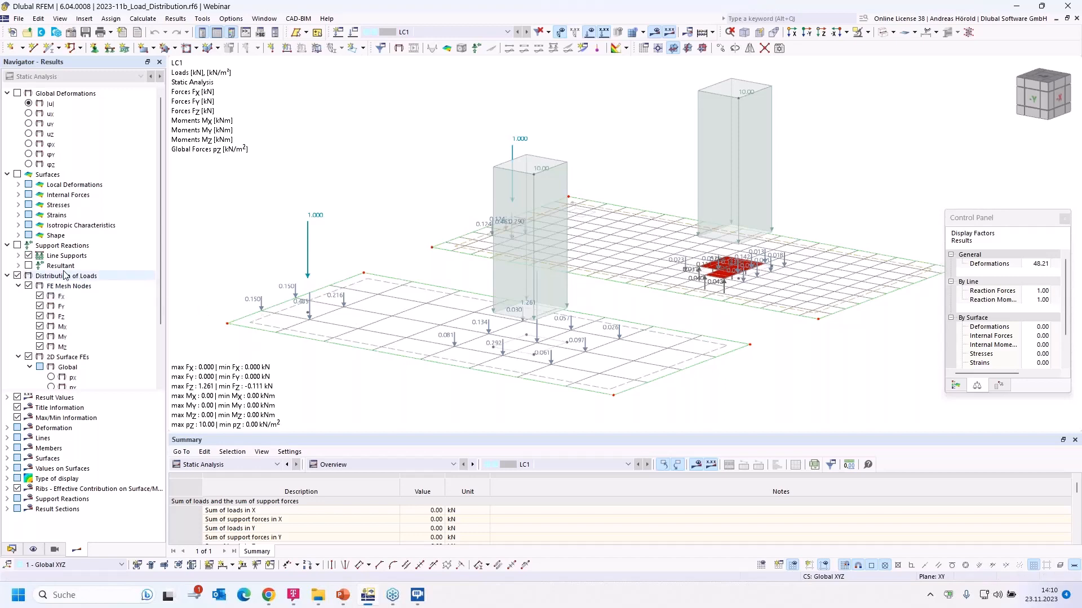
# Display the line support reactions for LC1 and compare them between the coarsely and finely meshed plates
pyautogui.click(17, 247)
pyautogui.moveTo(610, 255); pyautogui.dragTo(587, 228, button='middle')
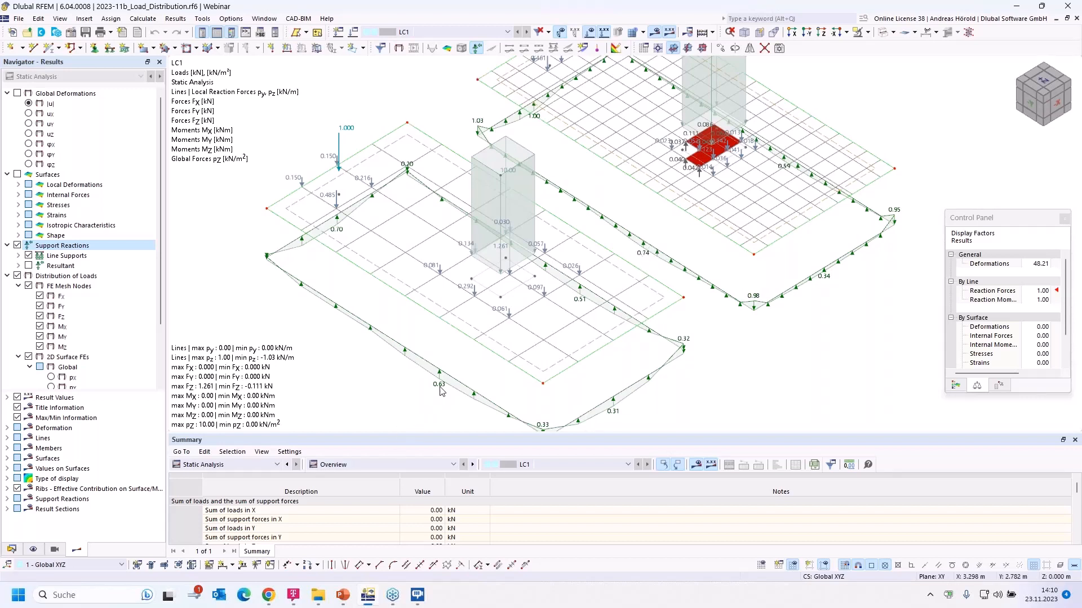
pyautogui.keyDown('ctrl'); pyautogui.moveTo(360, 377); pyautogui.dragTo(637, 333, button='middle'); pyautogui.keyUp('ctrl')
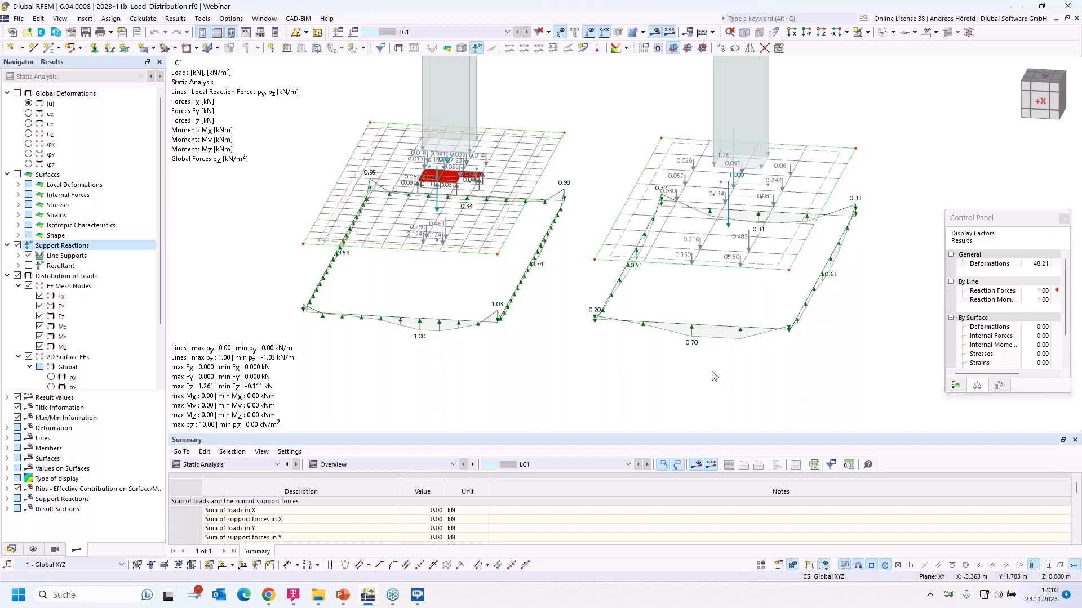
pyautogui.moveTo(712, 371)
pyautogui.keyDown('ctrl'); pyautogui.mouseDown(button='middle')
pyautogui.moveTo(685, 362)
pyautogui.moveTo(724, 381)
pyautogui.mouseUp(button='middle'); pyautogui.keyUp('ctrl')
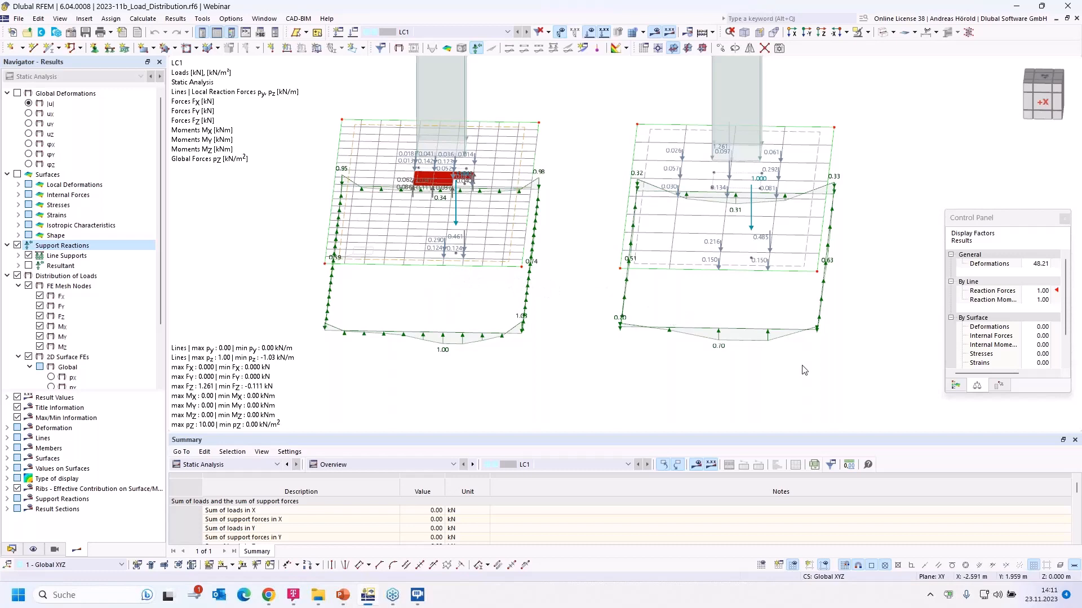
pyautogui.keyDown('ctrl'); pyautogui.moveTo(803, 370); pyautogui.dragTo(756, 372, button='middle'); pyautogui.keyUp('ctrl')
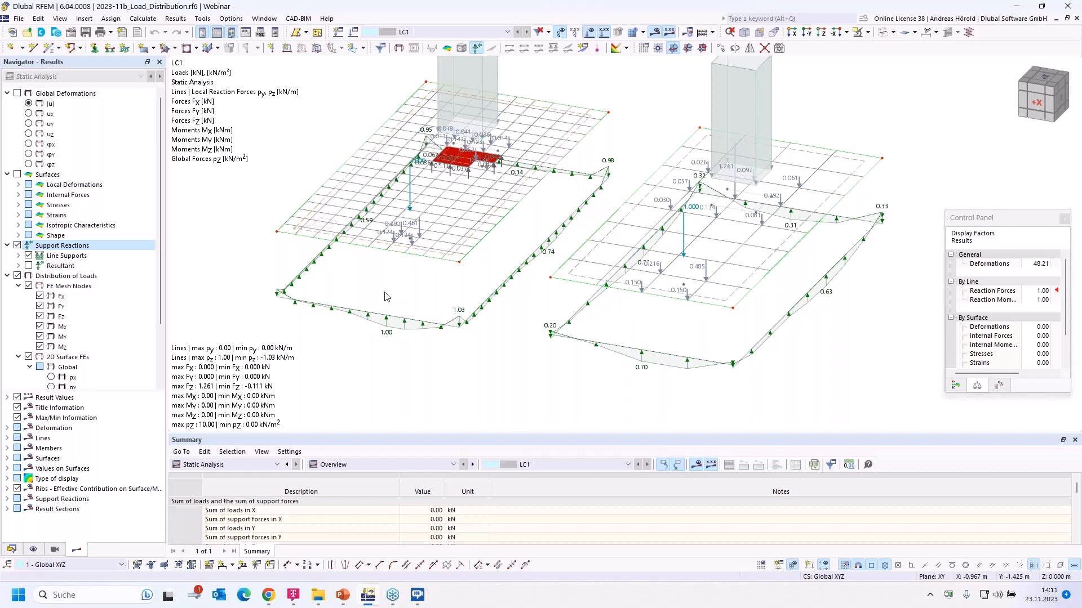
pyautogui.scroll(1, 387, 296)
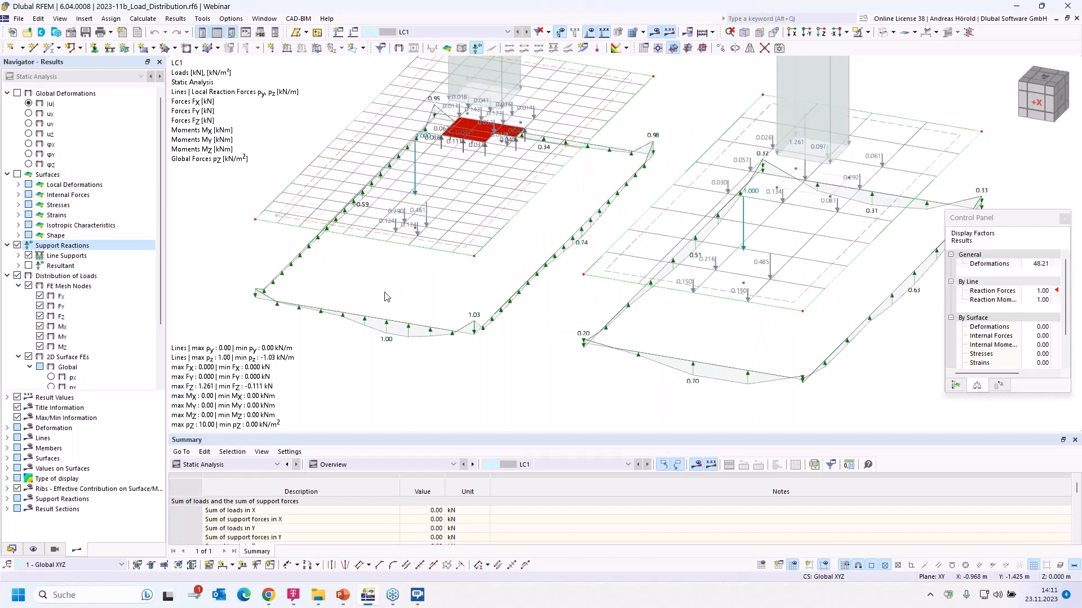
pyautogui.scroll(-2, 387, 297)
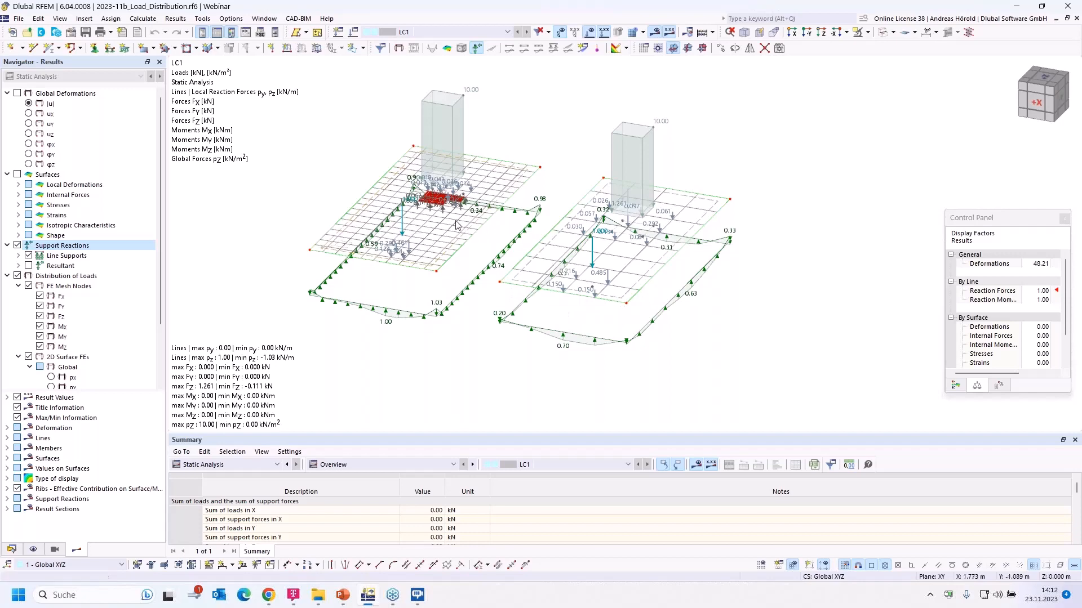
pyautogui.keyDown('ctrl'); pyautogui.moveTo(757, 351); pyautogui.dragTo(452, 230, button='middle'); pyautogui.keyUp('ctrl')
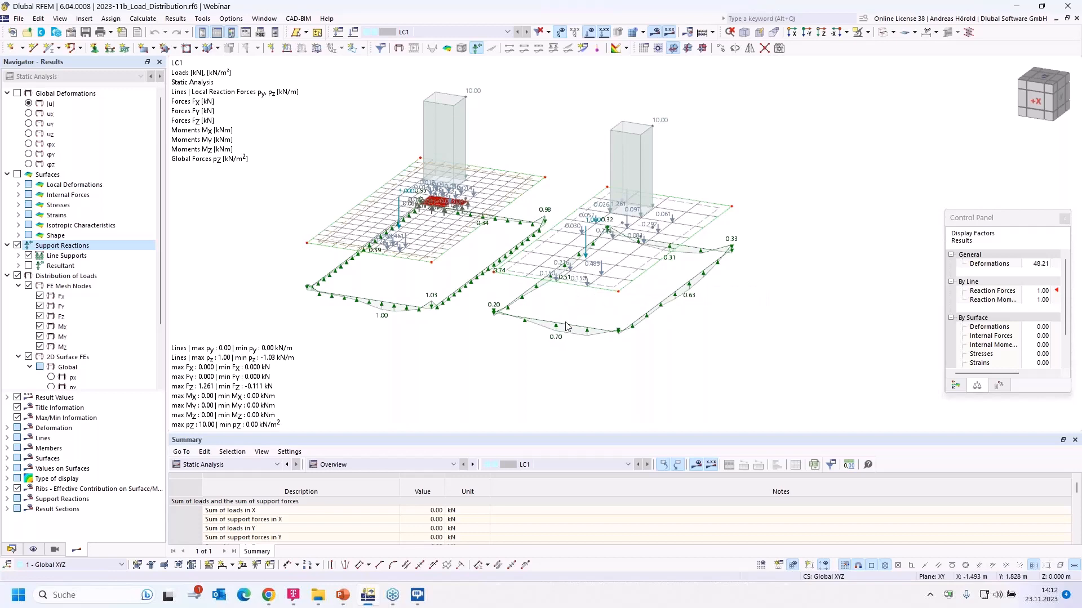
pyautogui.keyDown('ctrl'); pyautogui.moveTo(694, 351); pyautogui.dragTo(611, 357, button='middle'); pyautogui.keyUp('ctrl')
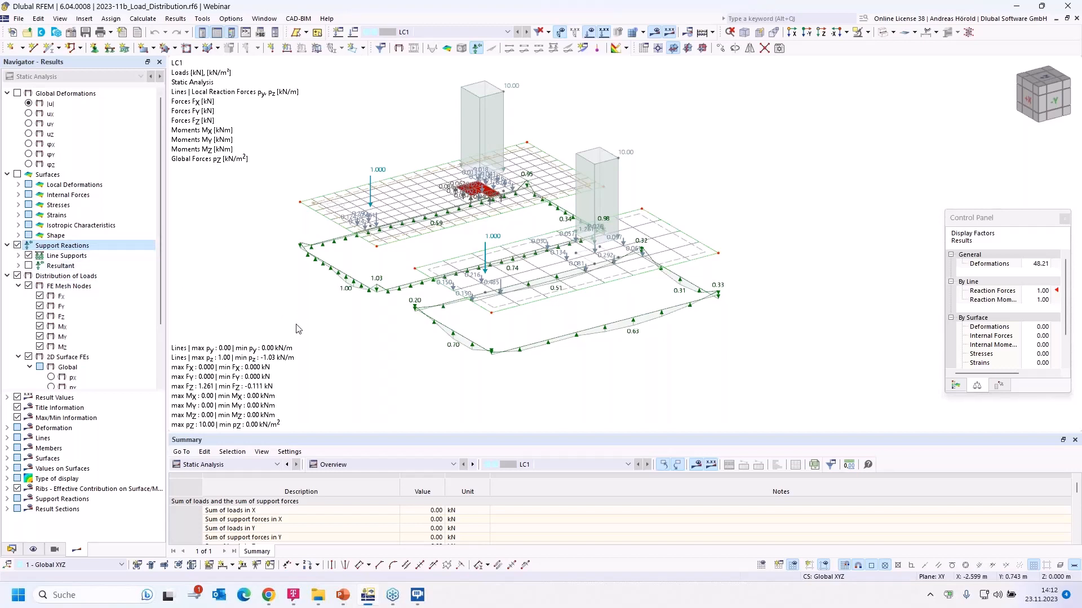
# Switch to the 2023-11c_Clipping.rf6 model and expand its guide objects to list the clipping planes with their full descriptions
pyautogui.click(11, 550)
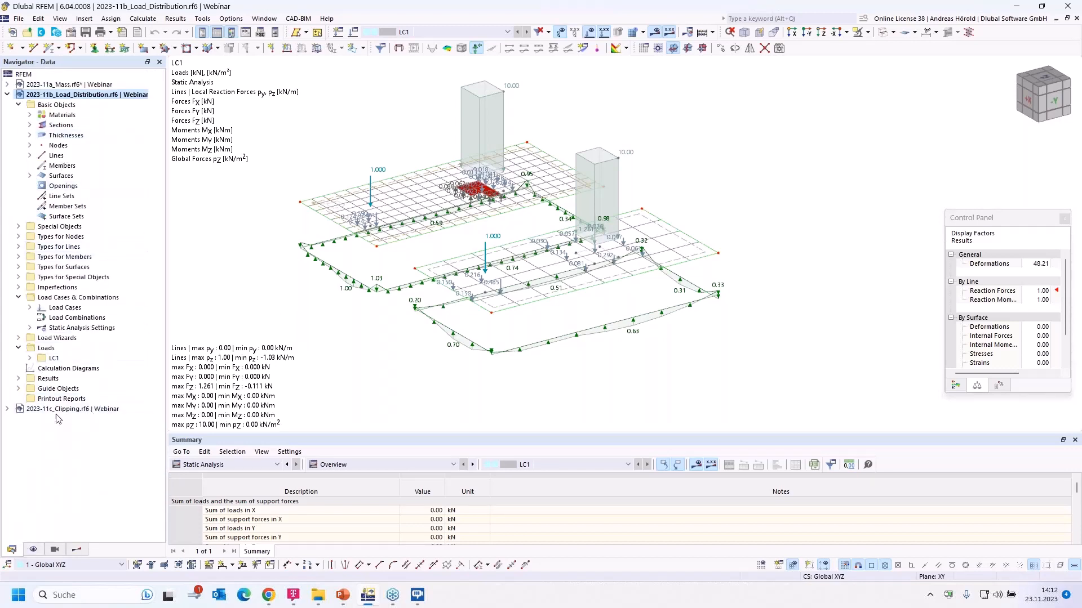
pyautogui.doubleClick(60, 413)
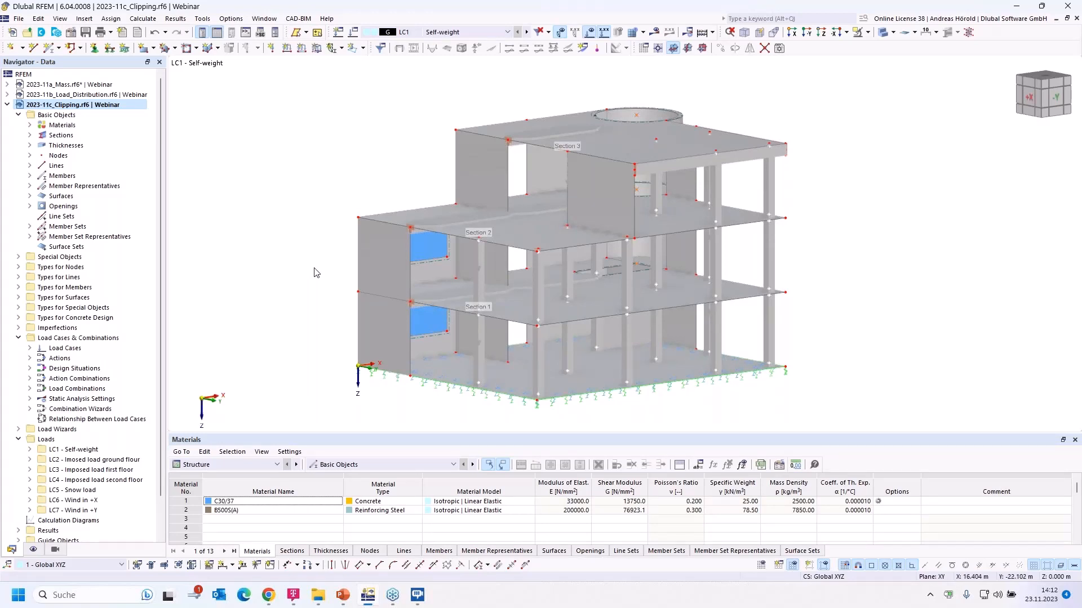
pyautogui.scroll(-2, 96, 473)
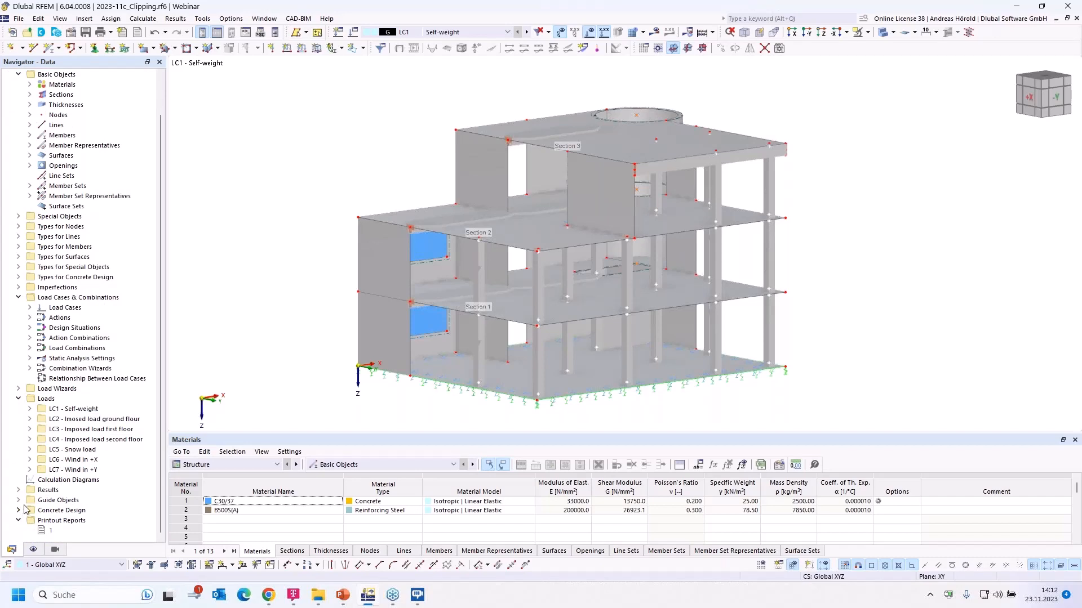
pyautogui.click(19, 501)
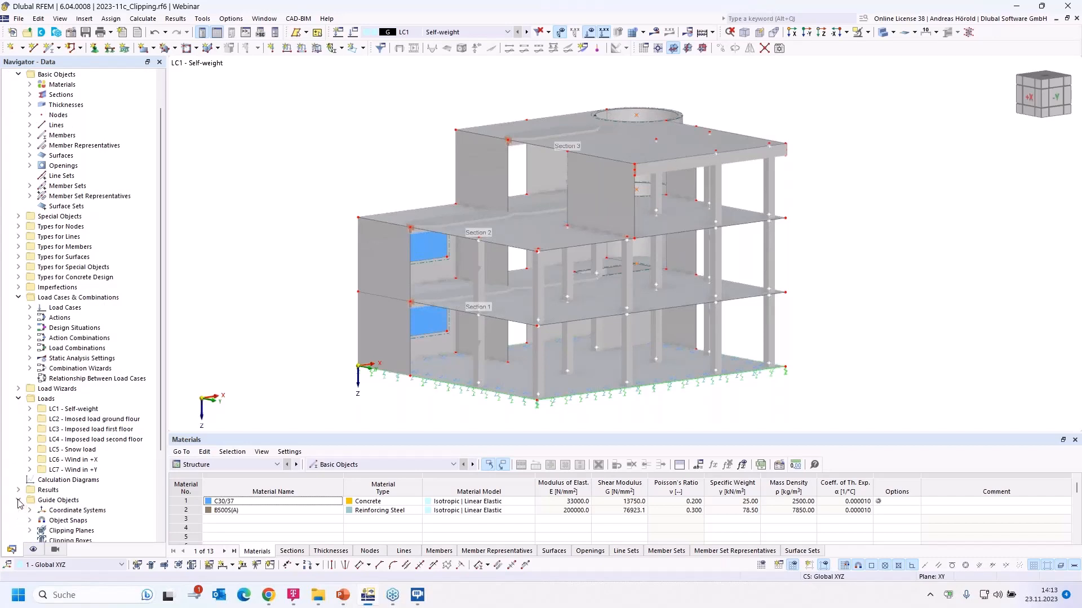
pyautogui.scroll(-4, 21, 509)
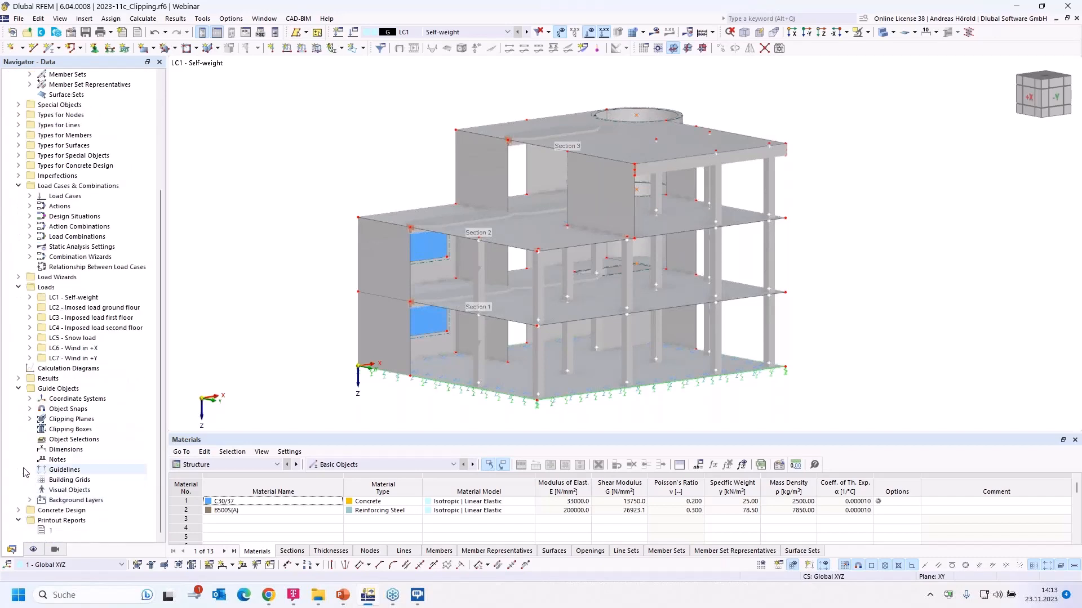
pyautogui.click(30, 420)
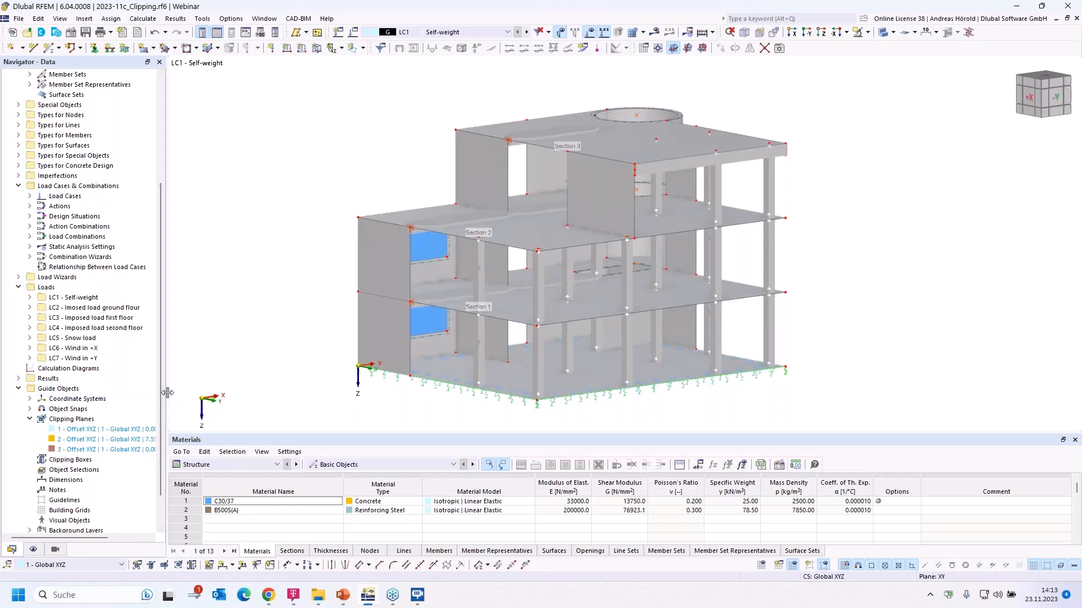
pyautogui.moveTo(166, 393); pyautogui.dragTo(248, 397)
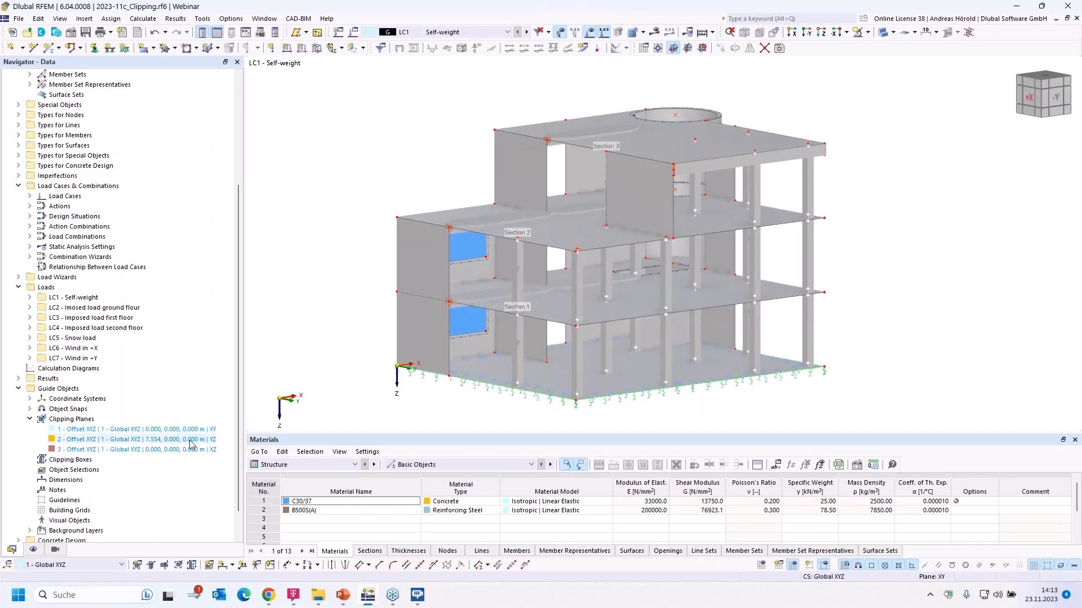
# Activate clipping plane 2 in the YZ plane and shift it to an X offset of about 5.65 m
pyautogui.rightClick(152, 444)
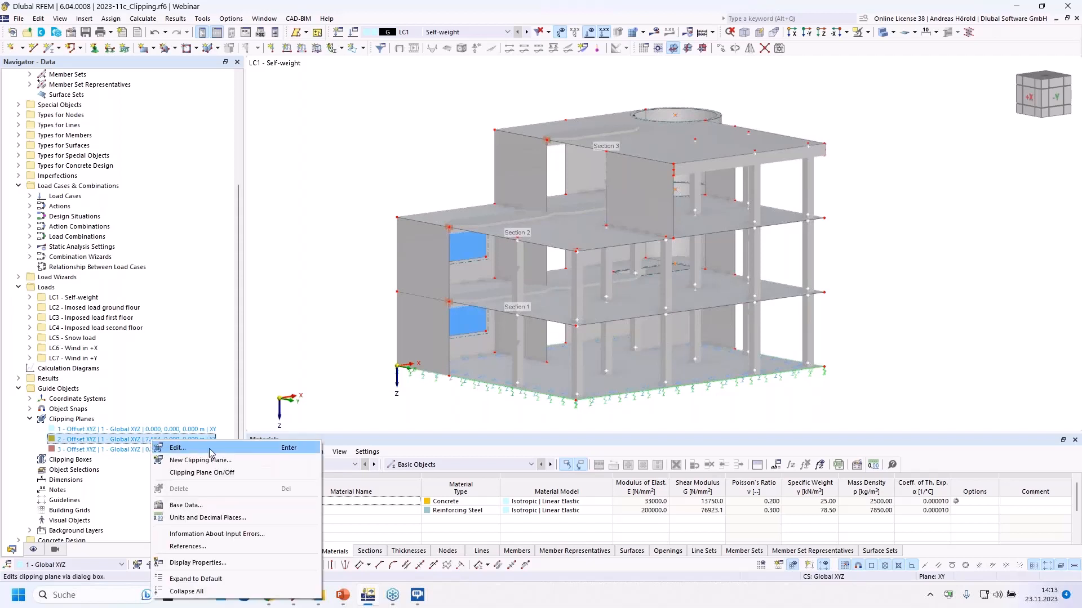
pyautogui.click(219, 479)
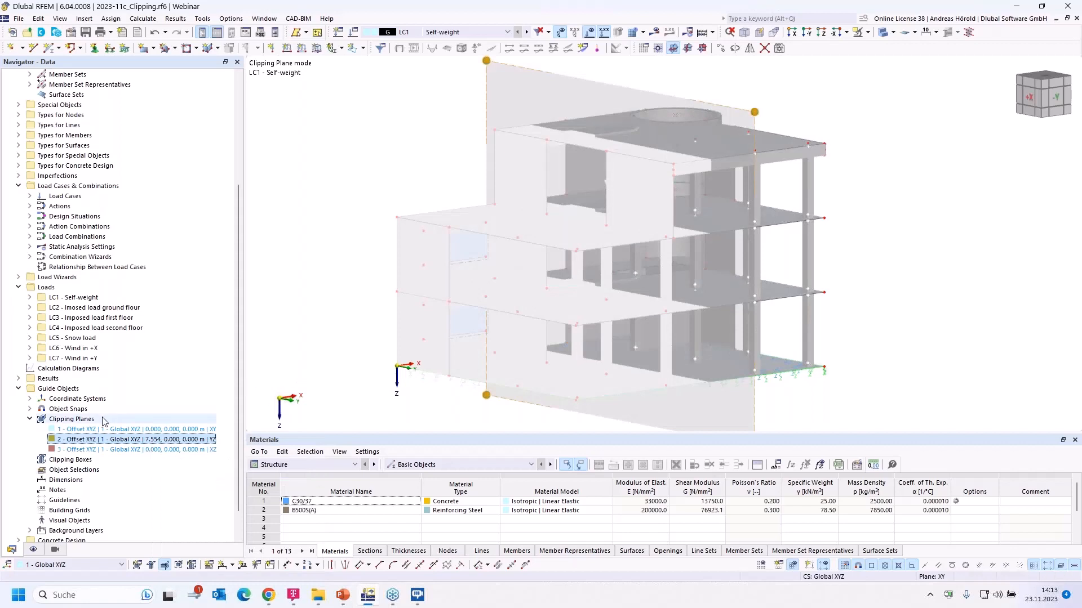
pyautogui.scroll(-2, 441, 349)
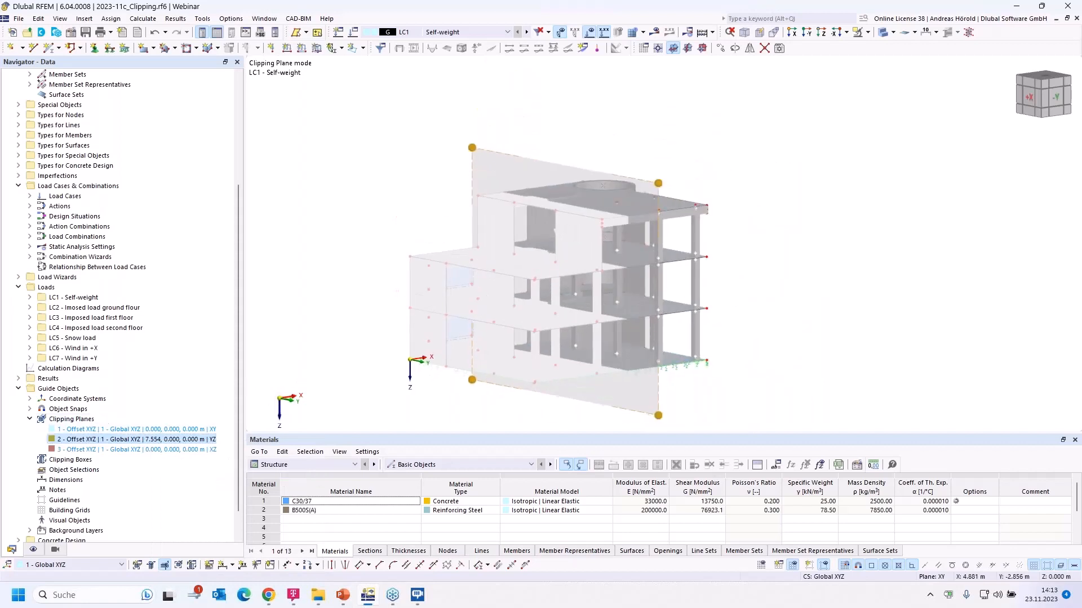
pyautogui.moveTo(441, 350); pyautogui.dragTo(433, 317, button='middle')
pyautogui.moveTo(650, 385); pyautogui.dragTo(559, 398)
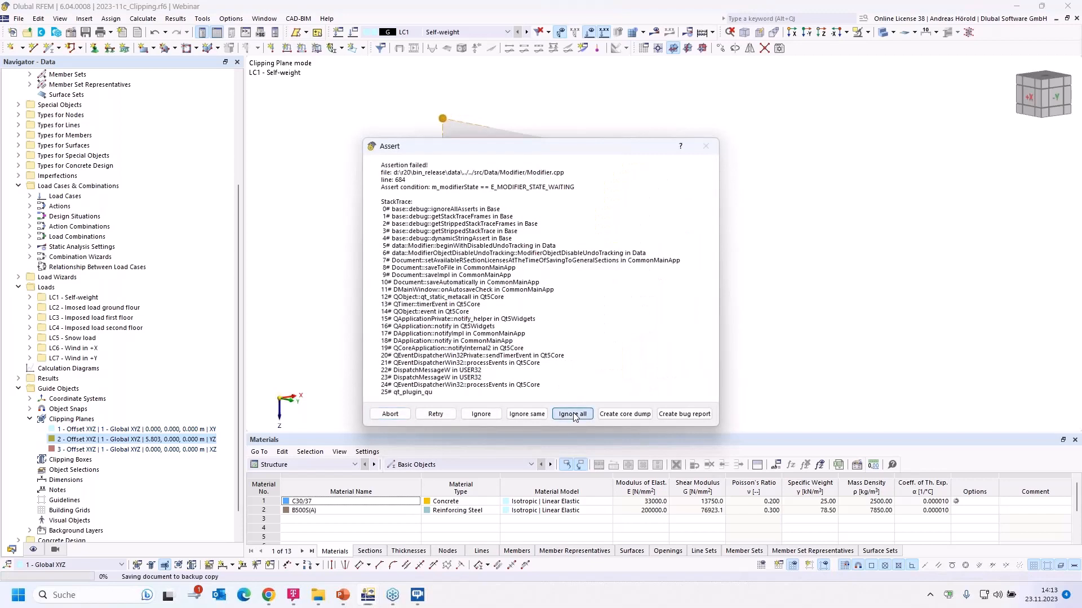
pyautogui.click(574, 415)
pyautogui.moveTo(627, 382)
pyautogui.mouseDown()
pyautogui.moveTo(671, 378)
pyautogui.moveTo(627, 386)
pyautogui.mouseUp()
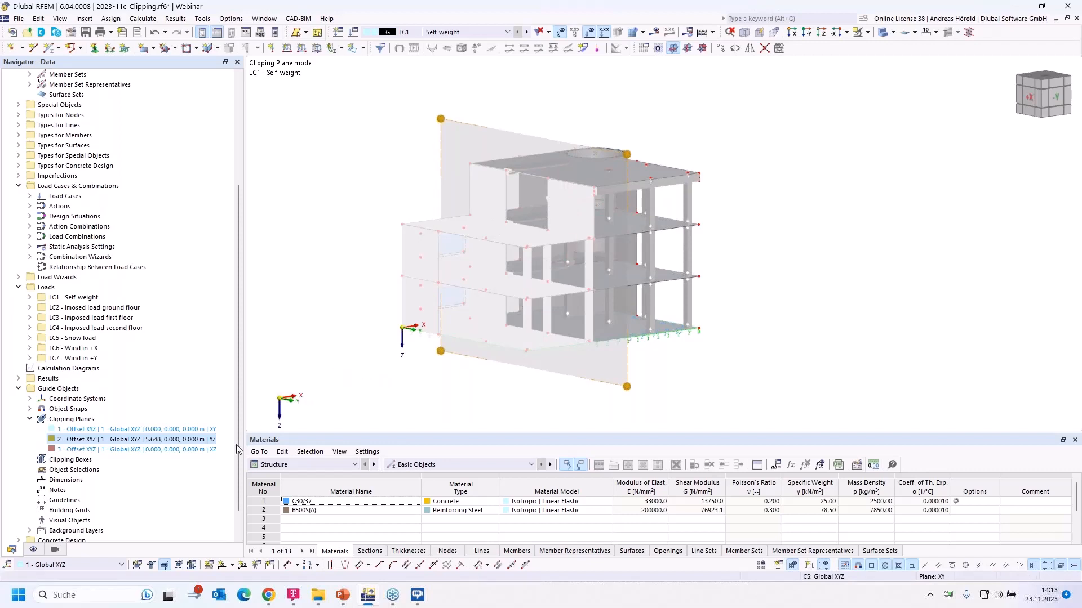
# Turn off the display of clipped areas to examine the cut building, and turn it back on
pyautogui.click(32, 549)
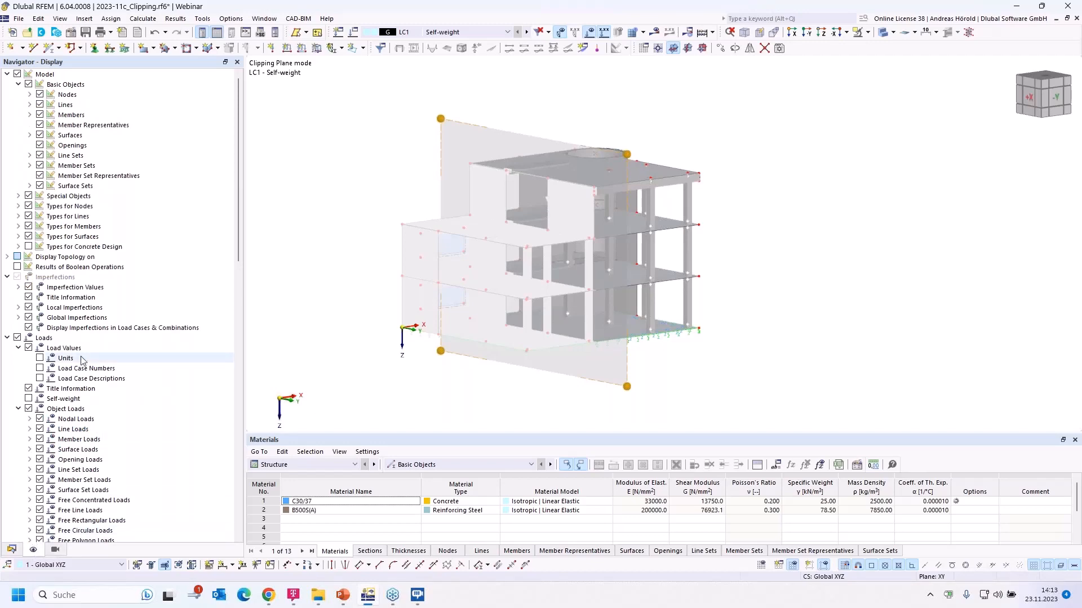
pyautogui.scroll(-8, 82, 361)
pyautogui.scroll(-10, 81, 360)
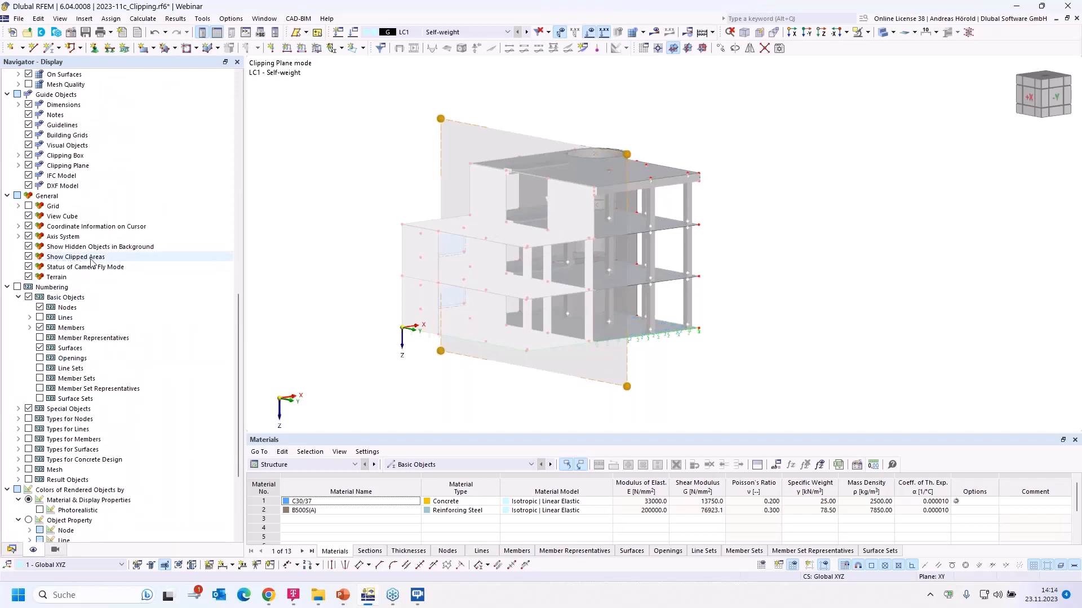
pyautogui.click(29, 257)
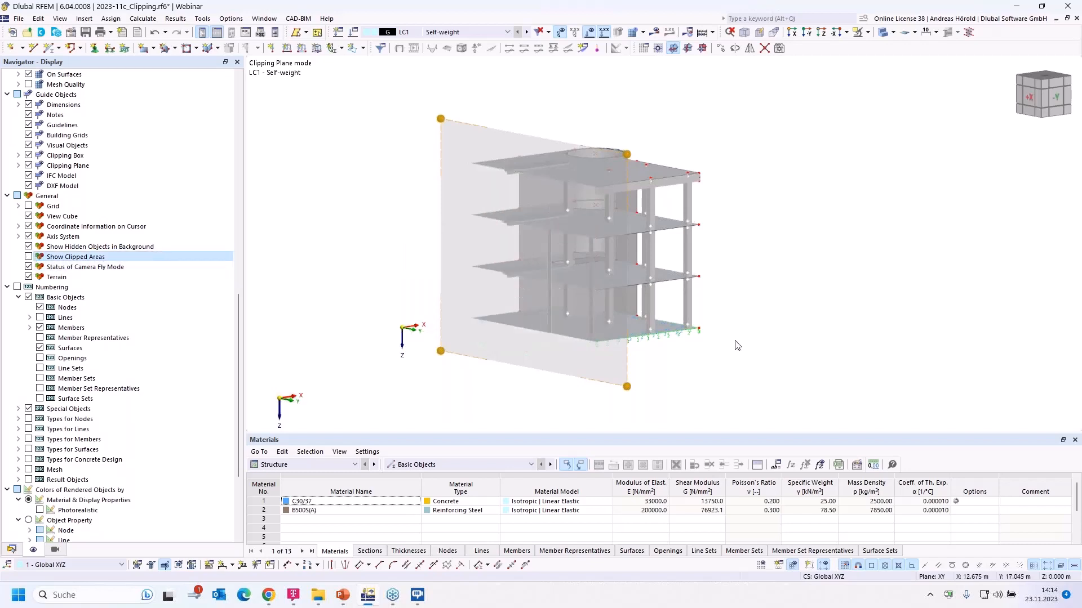
pyautogui.keyDown('ctrl'); pyautogui.moveTo(743, 341); pyautogui.dragTo(781, 343, button='middle'); pyautogui.keyUp('ctrl')
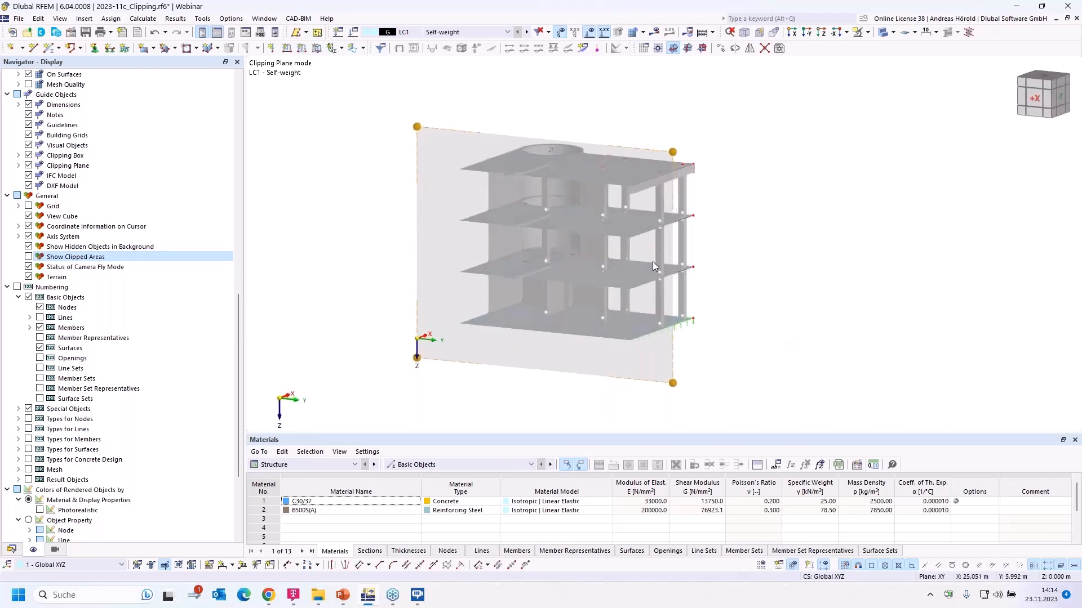
pyautogui.scroll(5, 542, 216)
pyautogui.scroll(-3, 569, 179)
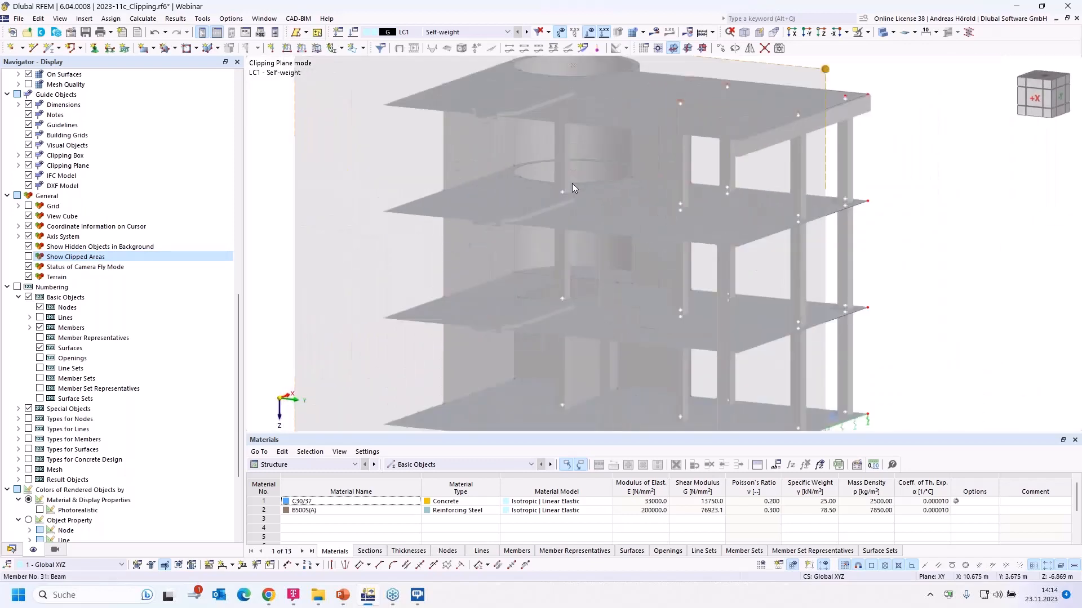
pyautogui.scroll(-1, 580, 196)
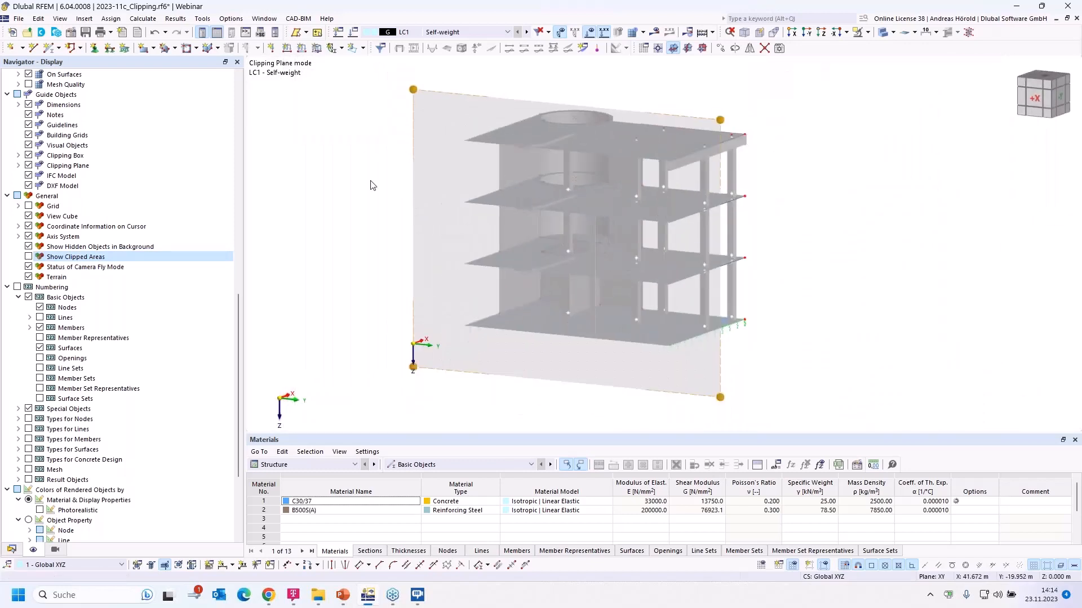
pyautogui.click(29, 257)
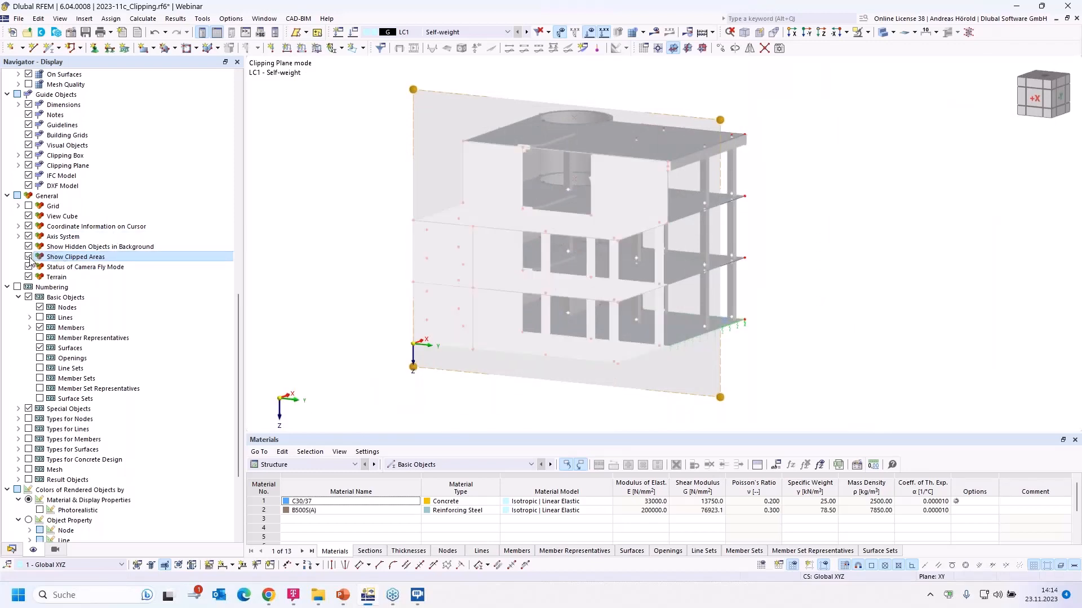
# Hide the clipped areas and apply a screen opacity factor of 0.100 to the clipping planes in their display properties
pyautogui.click(28, 258)
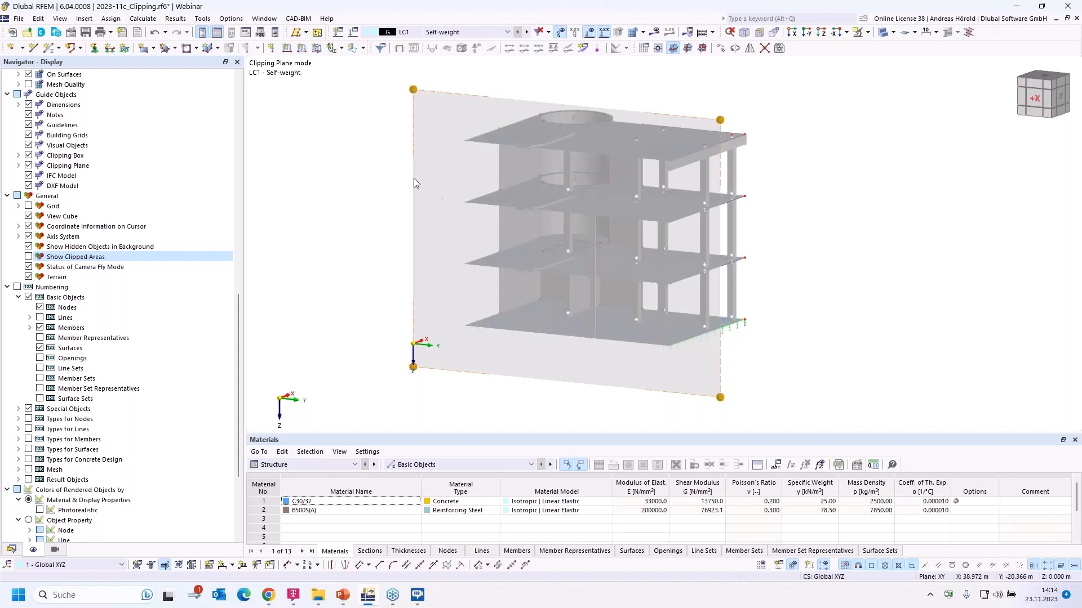
pyautogui.moveTo(840, 244); pyautogui.dragTo(734, 239, button='middle')
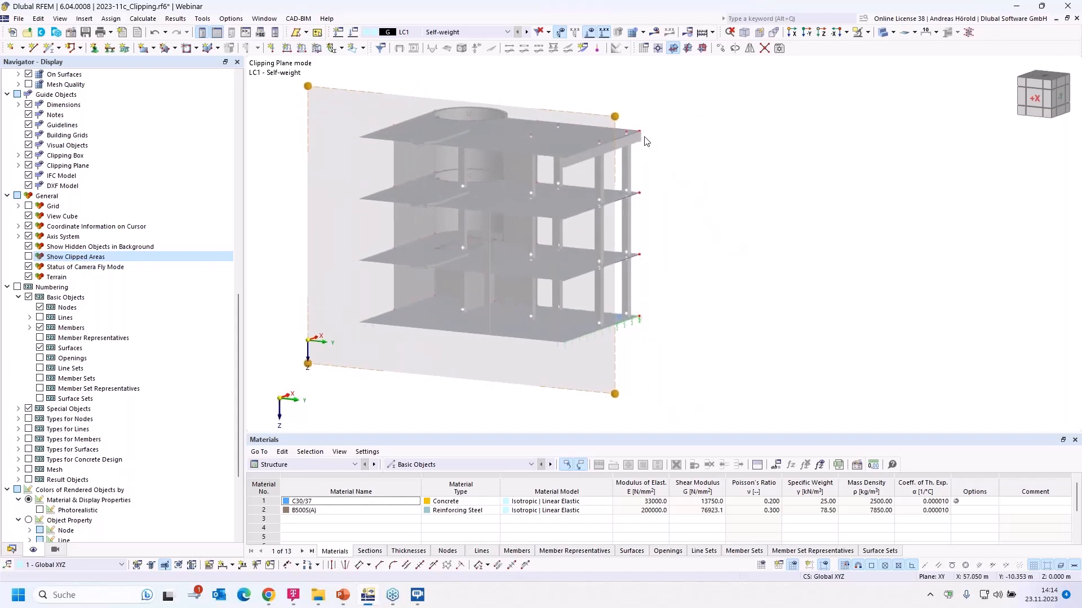
pyautogui.rightClick(617, 117)
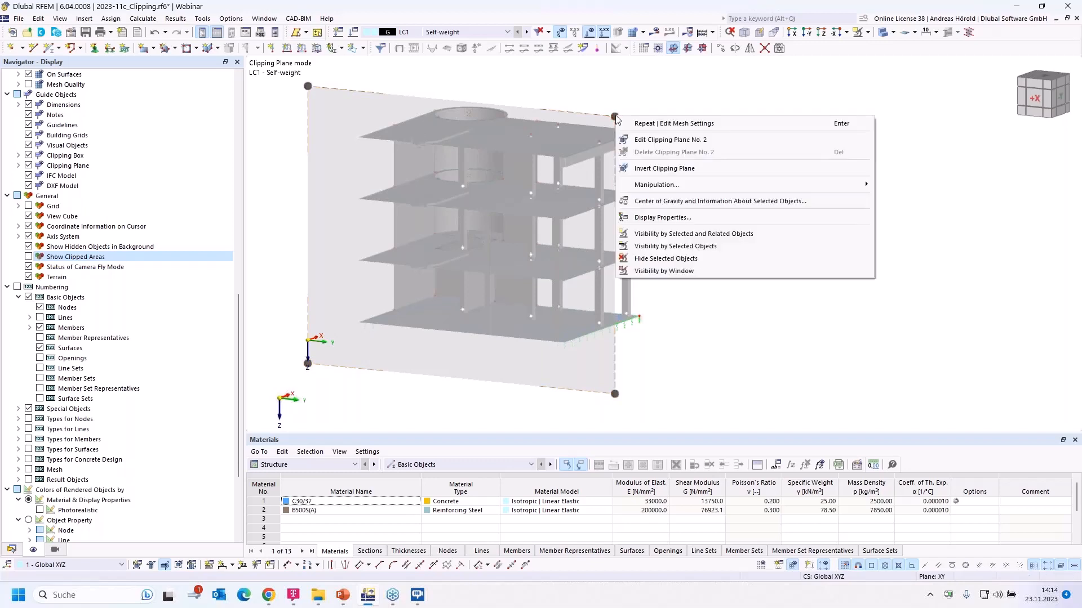
pyautogui.click(676, 219)
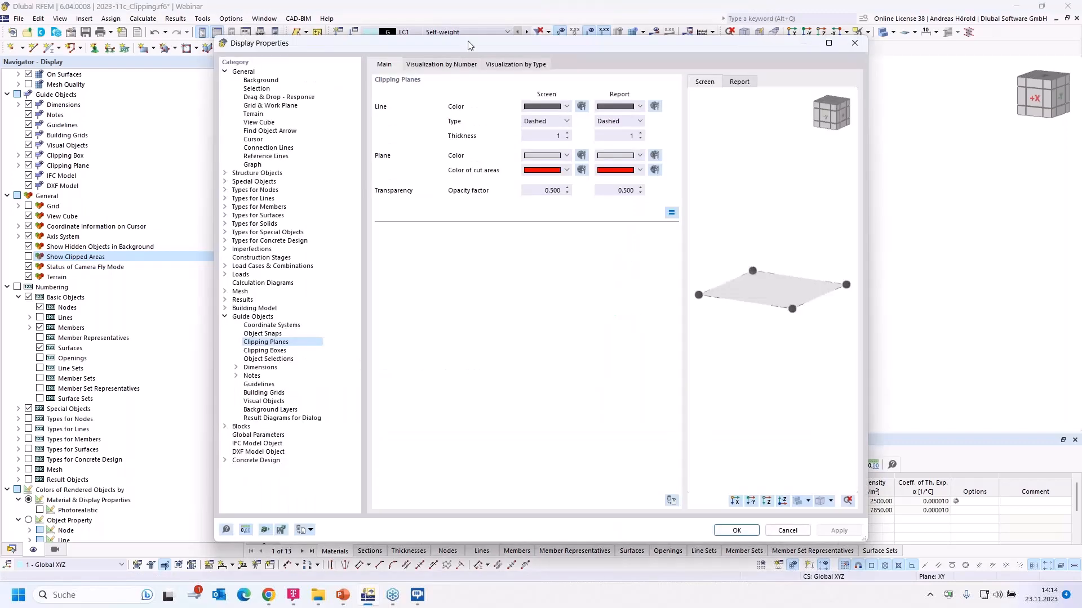
pyautogui.moveTo(468, 43); pyautogui.dragTo(681, 48)
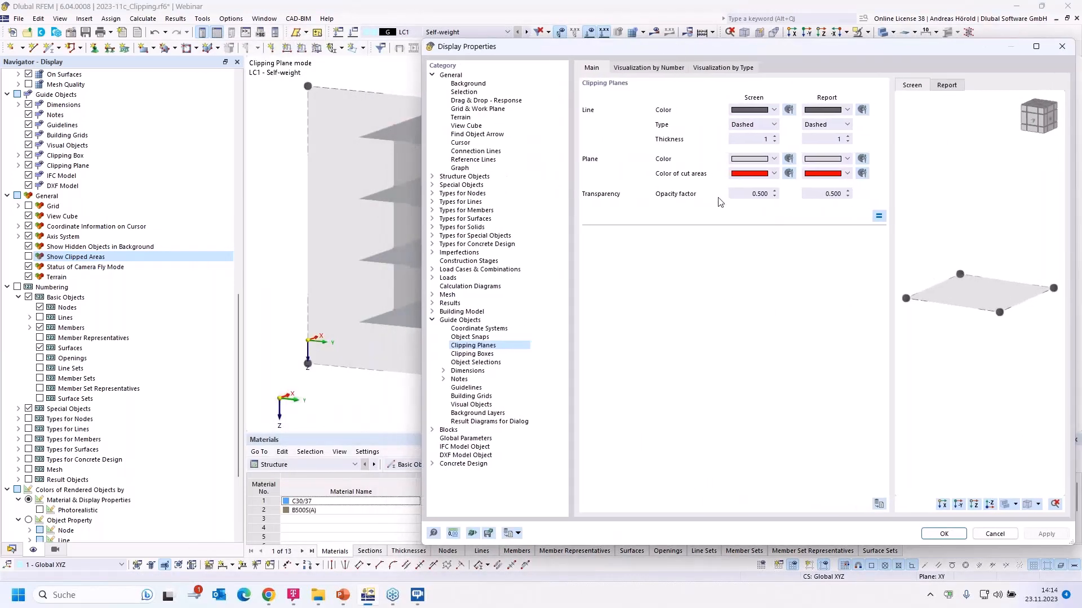
pyautogui.moveTo(759, 194); pyautogui.dragTo(767, 190)
pyautogui.write('1')
pyautogui.click(814, 195)
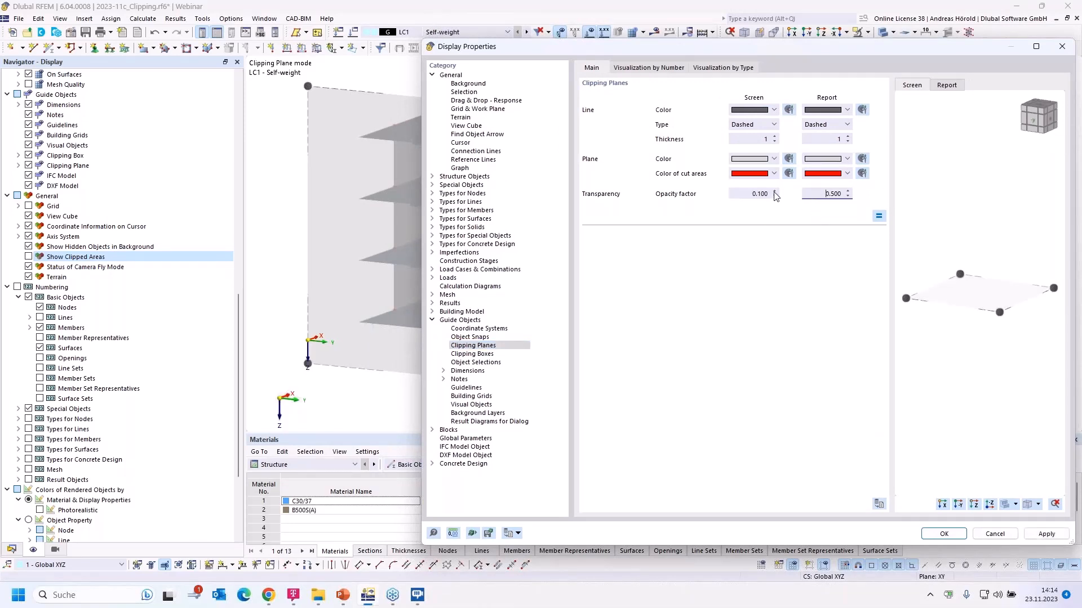
pyautogui.click(1047, 535)
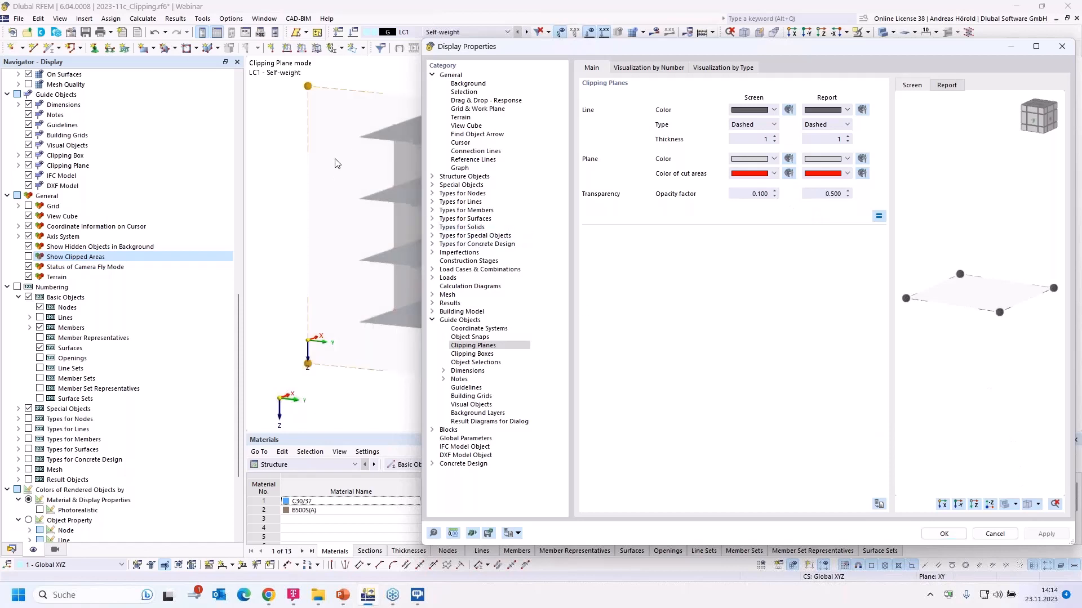
# Apply a screen opacity factor of 0.900 to the clipping planes and close the display properties
pyautogui.moveTo(760, 194); pyautogui.dragTo(774, 193)
pyautogui.write('9')
pyautogui.click(816, 195)
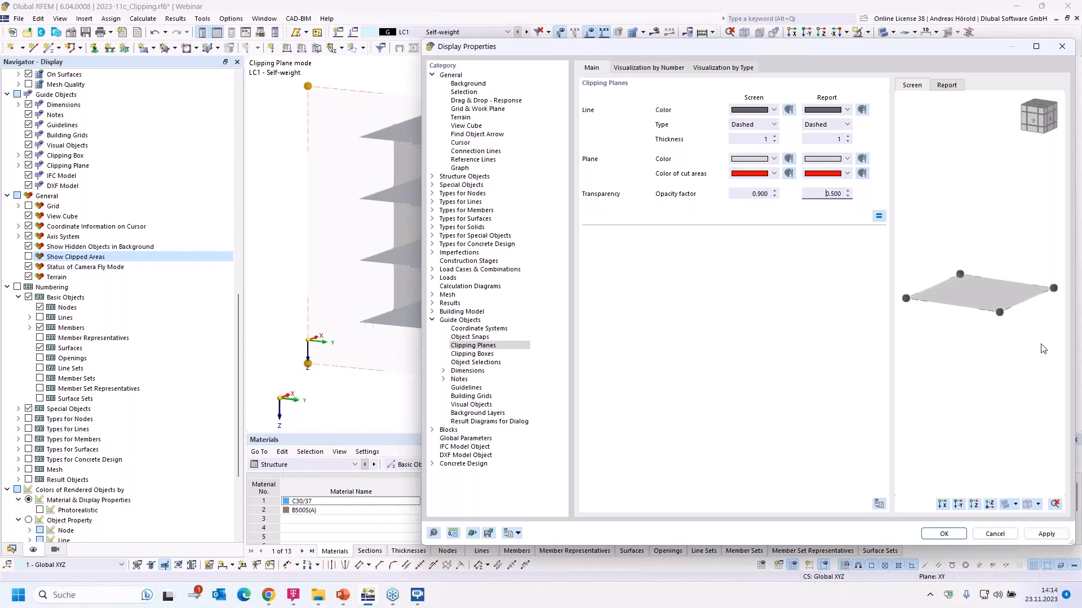
pyautogui.click(1042, 532)
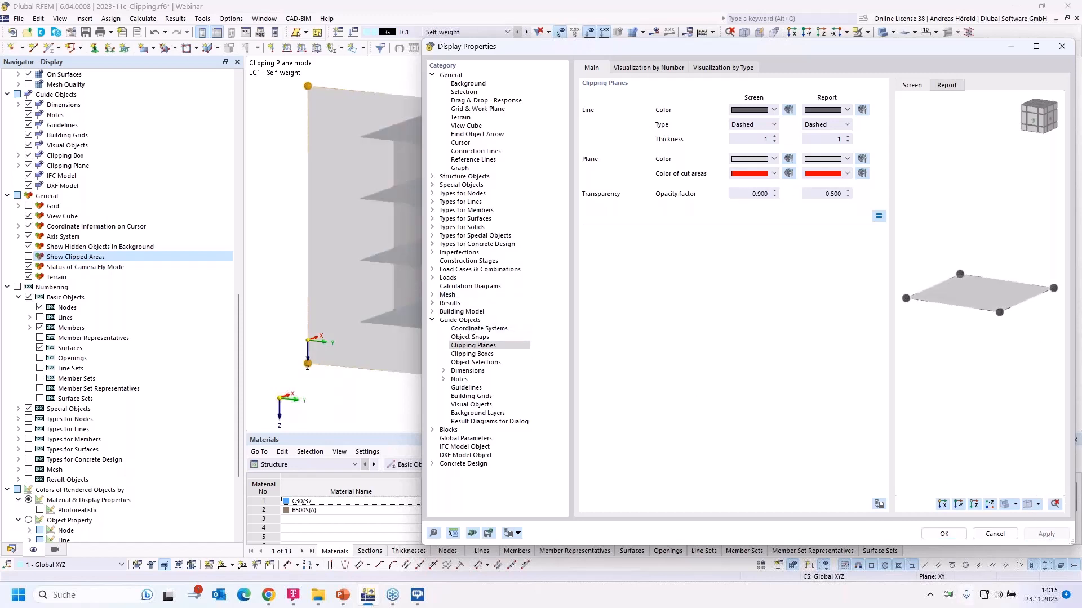
pyautogui.click(993, 534)
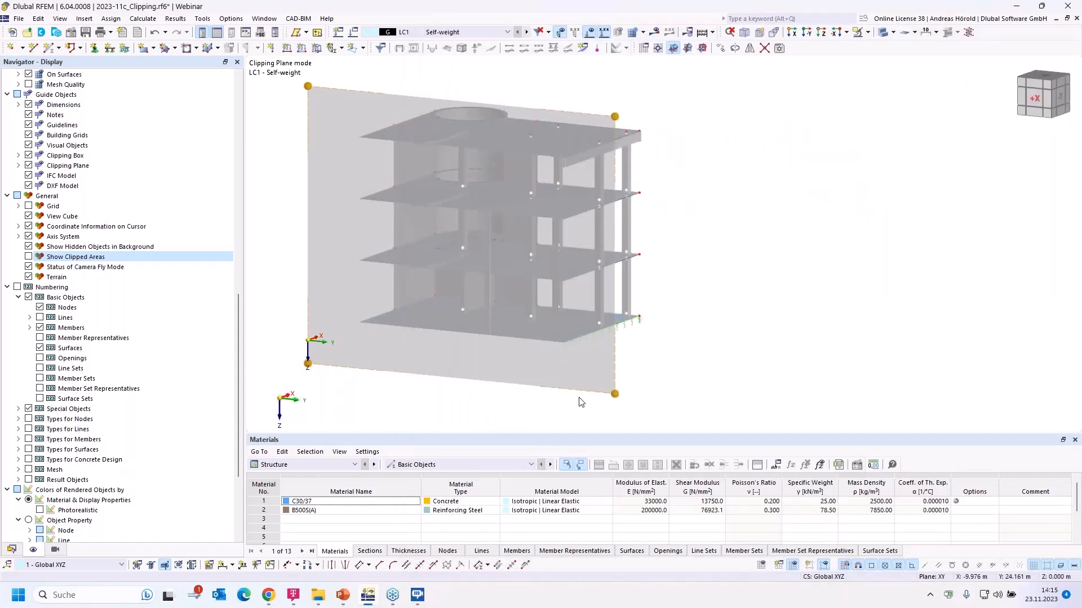
# Hide the vertical line of columns at the building's outer corner across all three storeys
pyautogui.moveTo(749, 374); pyautogui.dragTo(659, 367, button='middle')
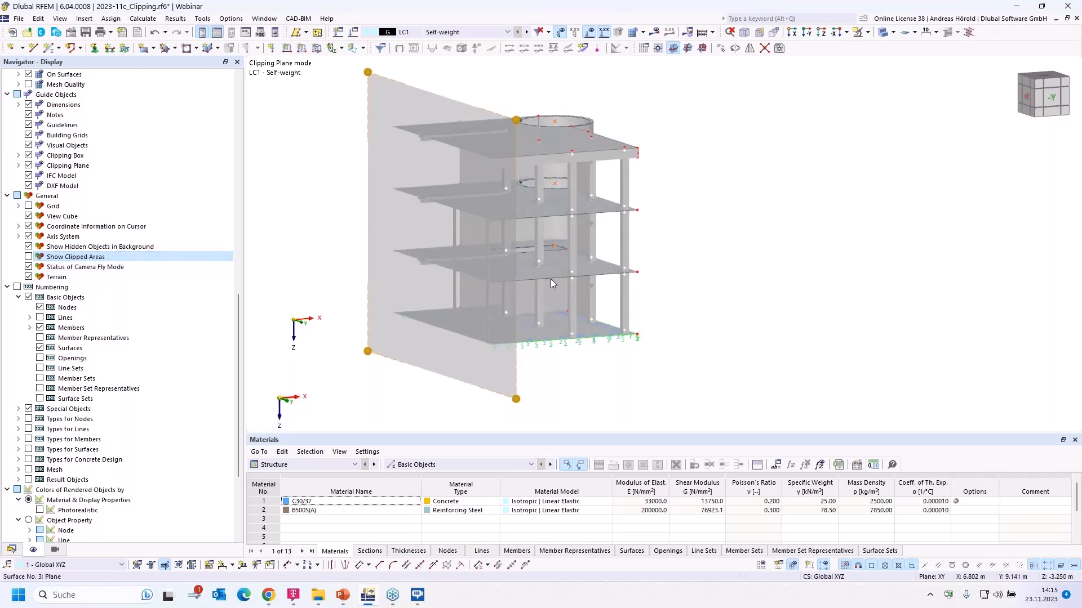
pyautogui.moveTo(611, 367); pyautogui.dragTo(635, 114)
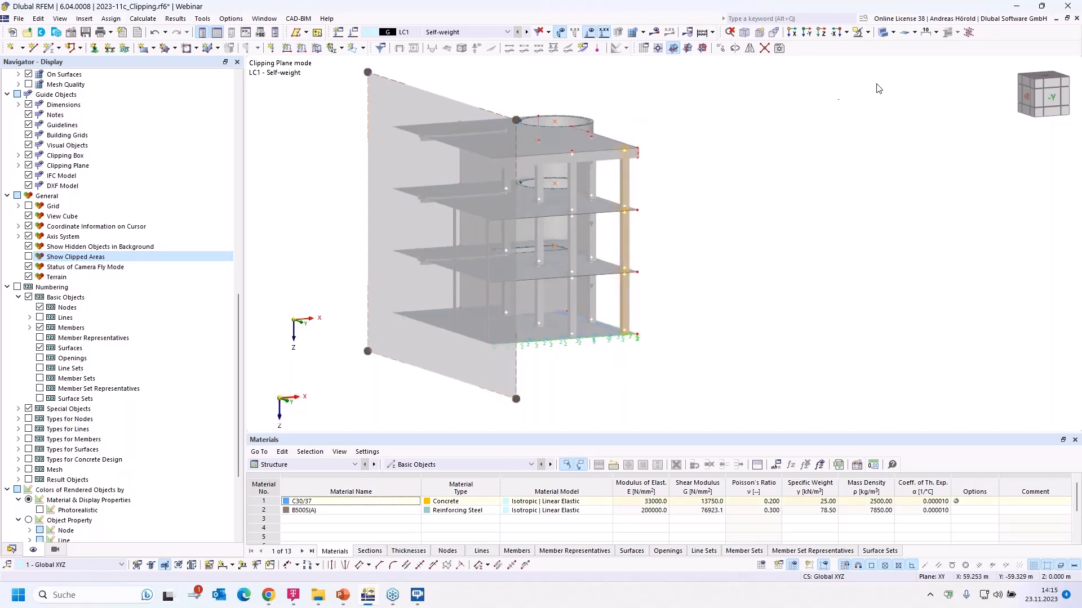
pyautogui.click(870, 34)
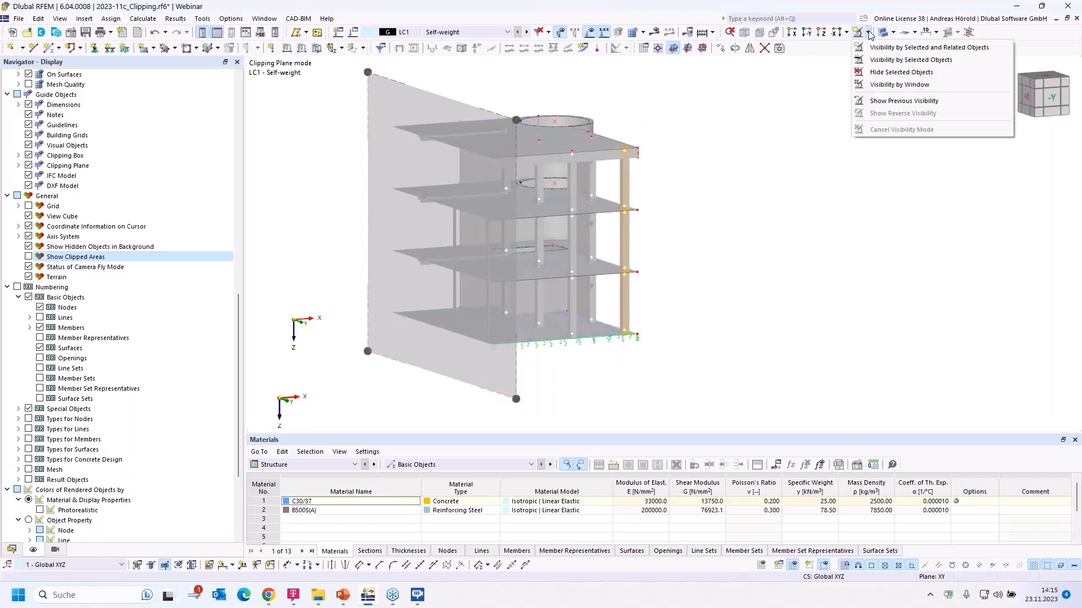
pyautogui.click(899, 73)
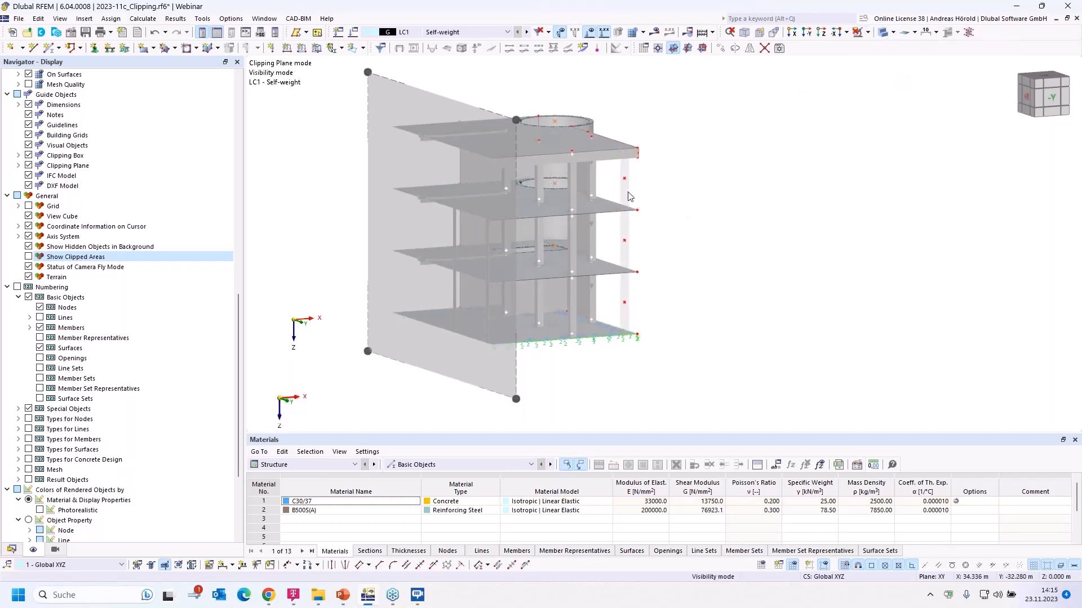
# Turn the background display of hidden objects off and back on for comparison, and try Visibility by Selected Objects
pyautogui.click(28, 247)
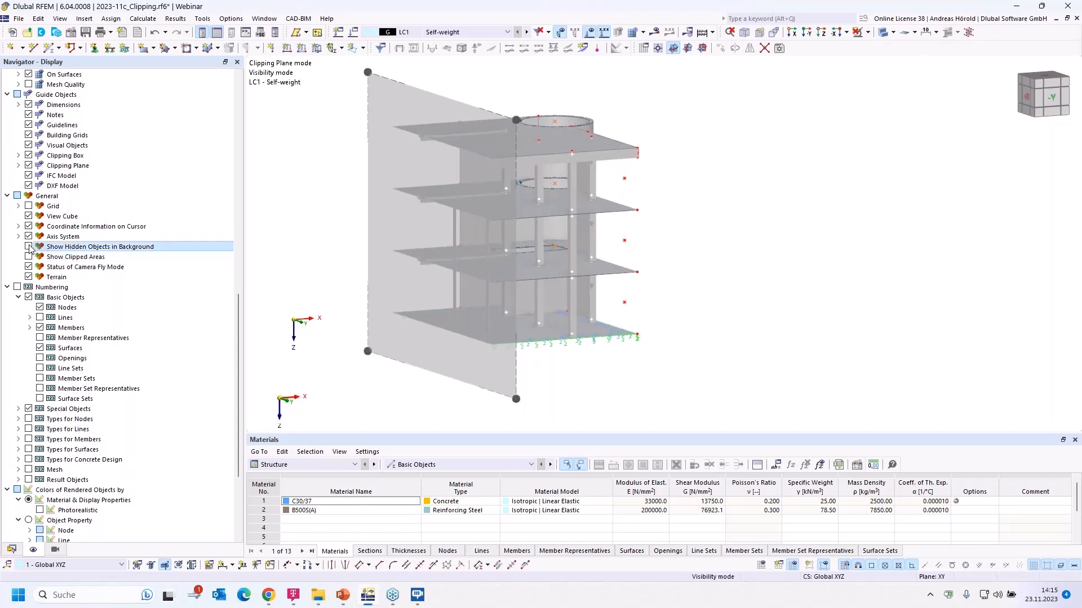
pyautogui.click(28, 247)
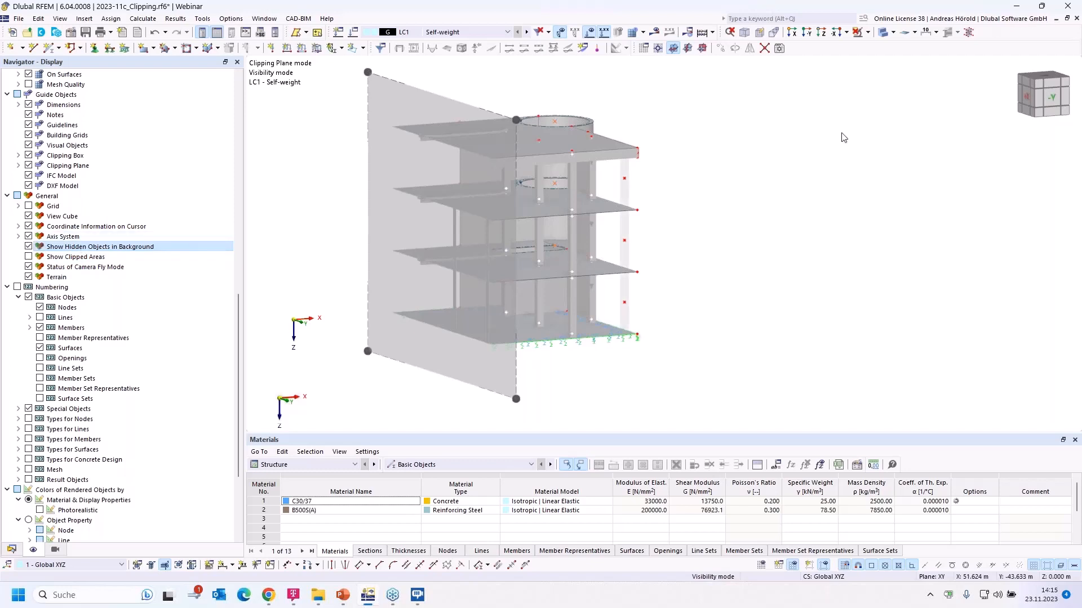
pyautogui.click(867, 32)
pyautogui.click(902, 59)
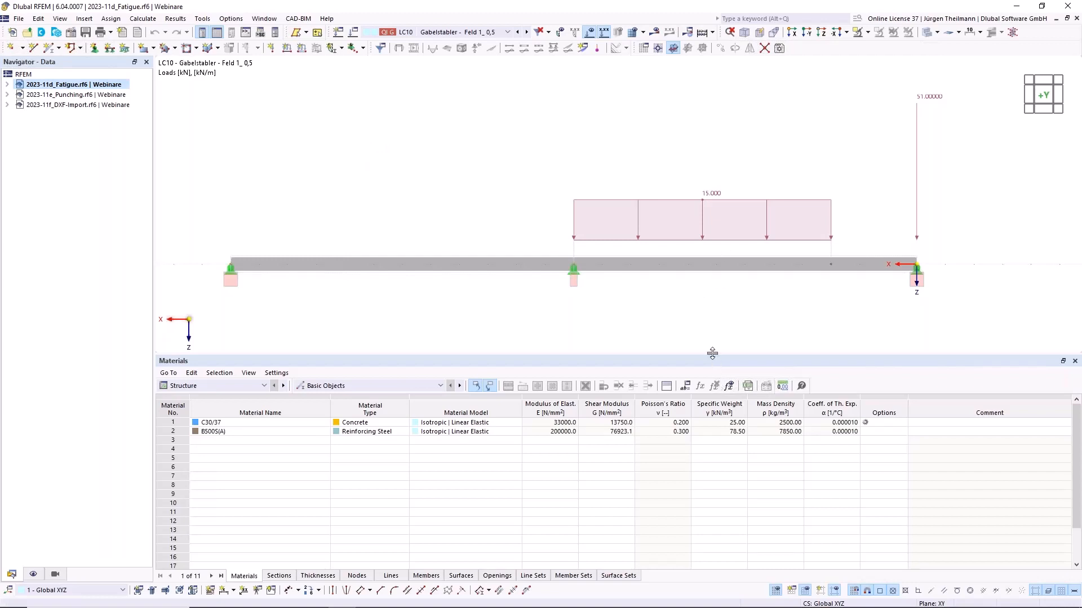
# Step through the forklift load cases from LC10 to LC19 on the two-span beam to examine the moving load positions
pyautogui.moveTo(712, 353); pyautogui.dragTo(714, 452)
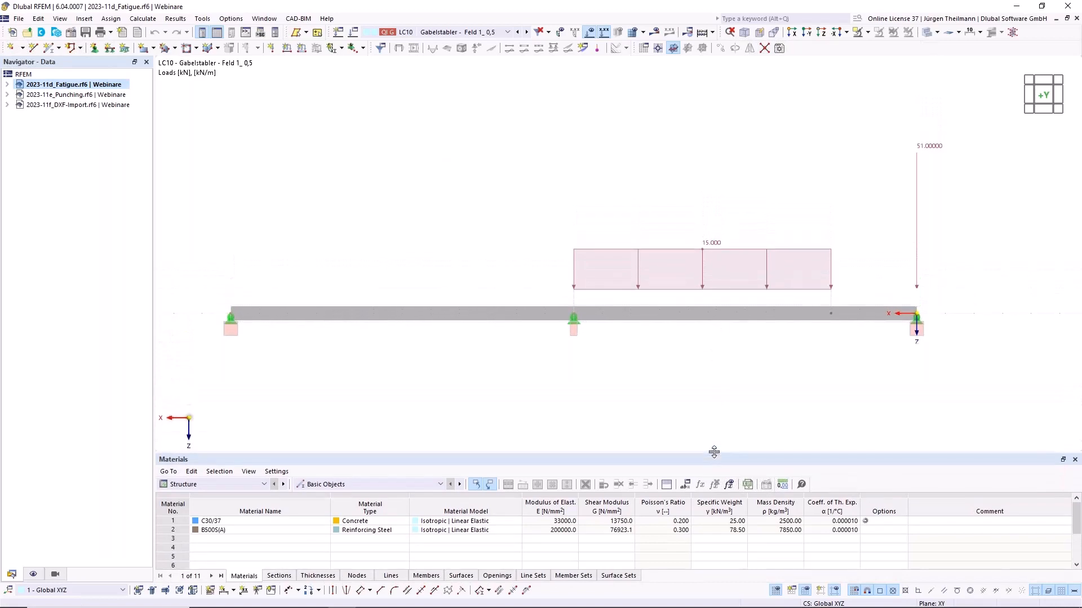
pyautogui.moveTo(699, 306); pyautogui.dragTo(685, 204, button='middle')
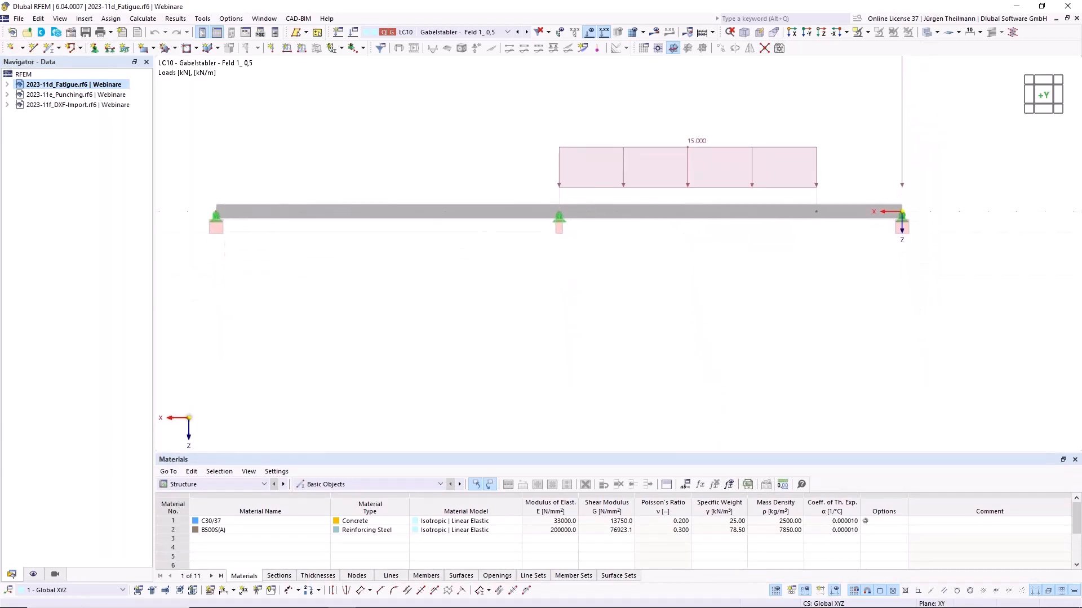
pyautogui.keyDown('ctrl'); pyautogui.moveTo(677, 261); pyautogui.dragTo(564, 313, button='middle'); pyautogui.keyUp('ctrl')
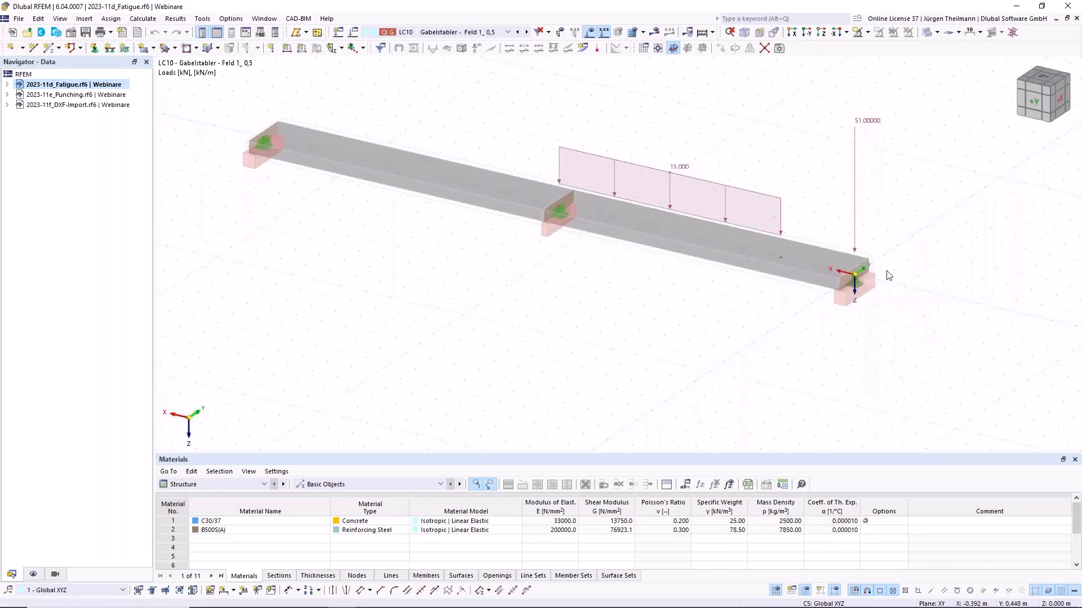
pyautogui.click(527, 32)
pyautogui.click(527, 32)
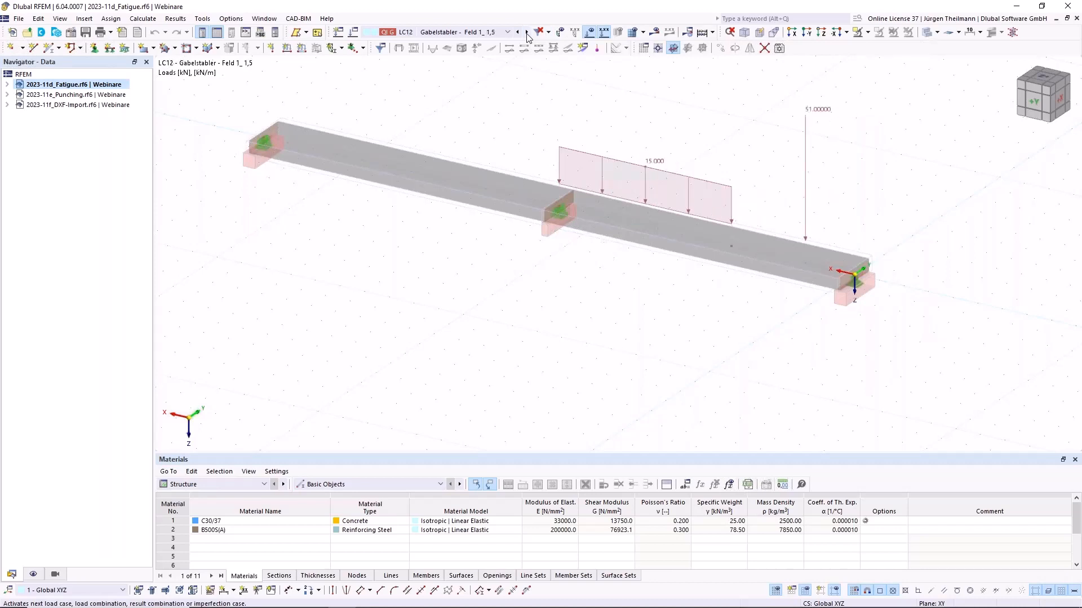
pyautogui.click(527, 32)
pyautogui.click(527, 32)
pyautogui.click(527, 32)
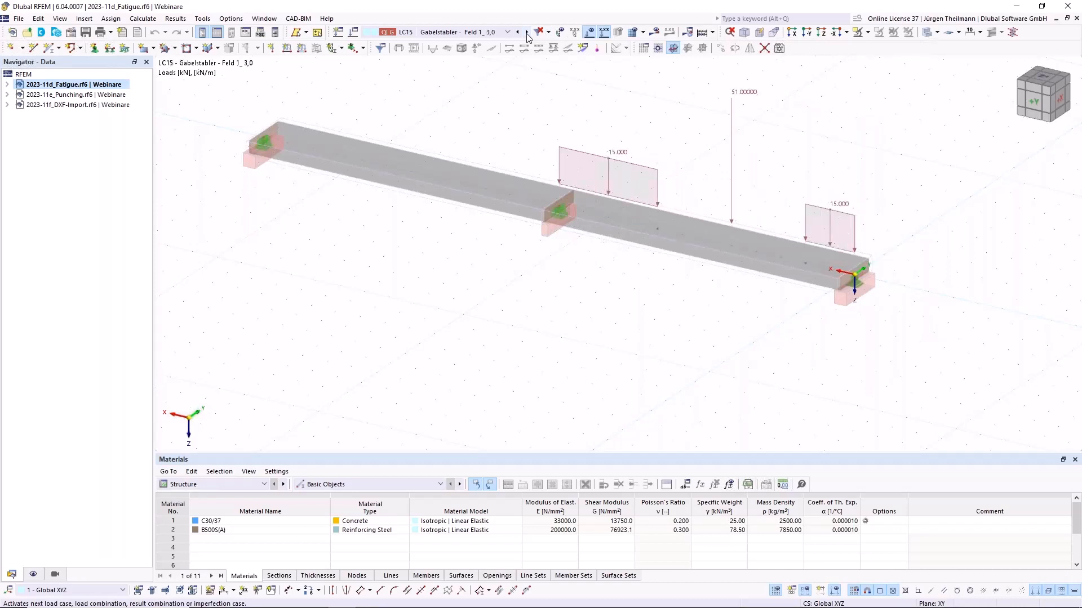
pyautogui.click(527, 32)
pyautogui.click(527, 32)
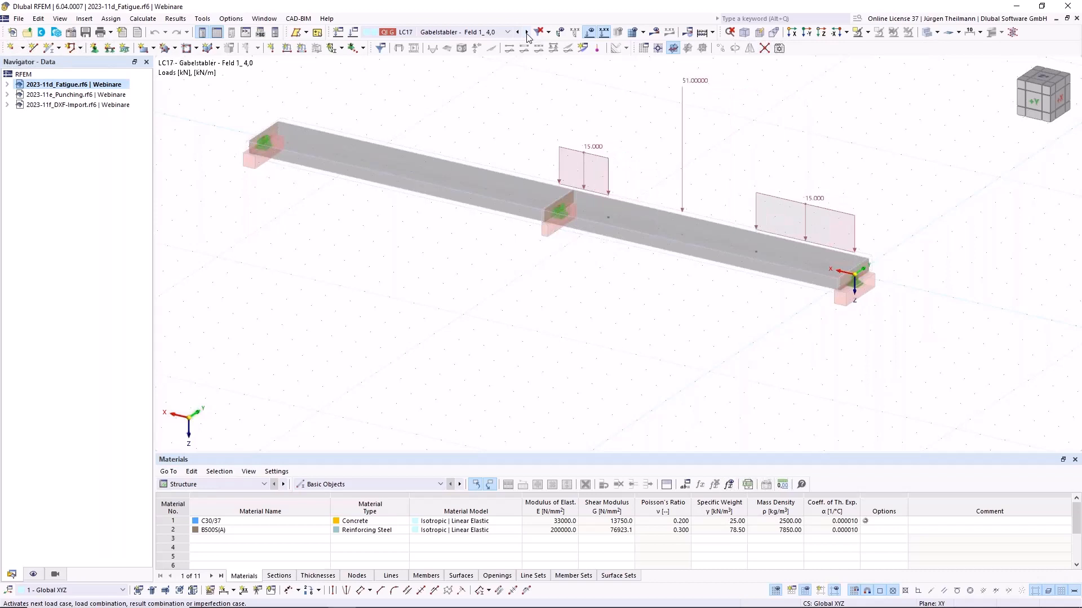
pyautogui.click(527, 33)
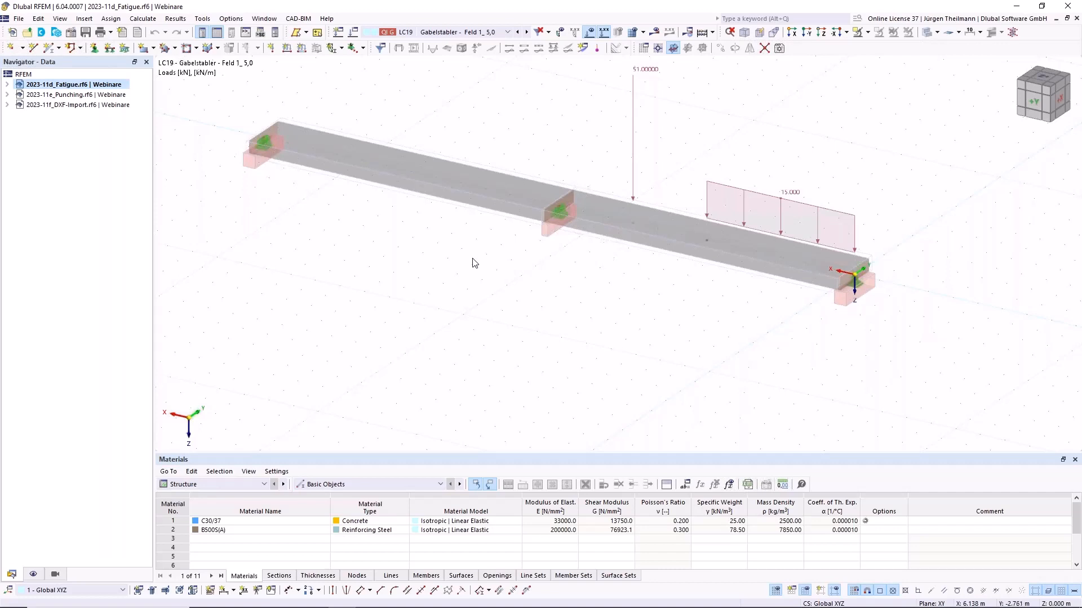
# Show the Concrete Design input data and check the Fatigue option under Ultimate in the global settings
pyautogui.click(1035, 104)
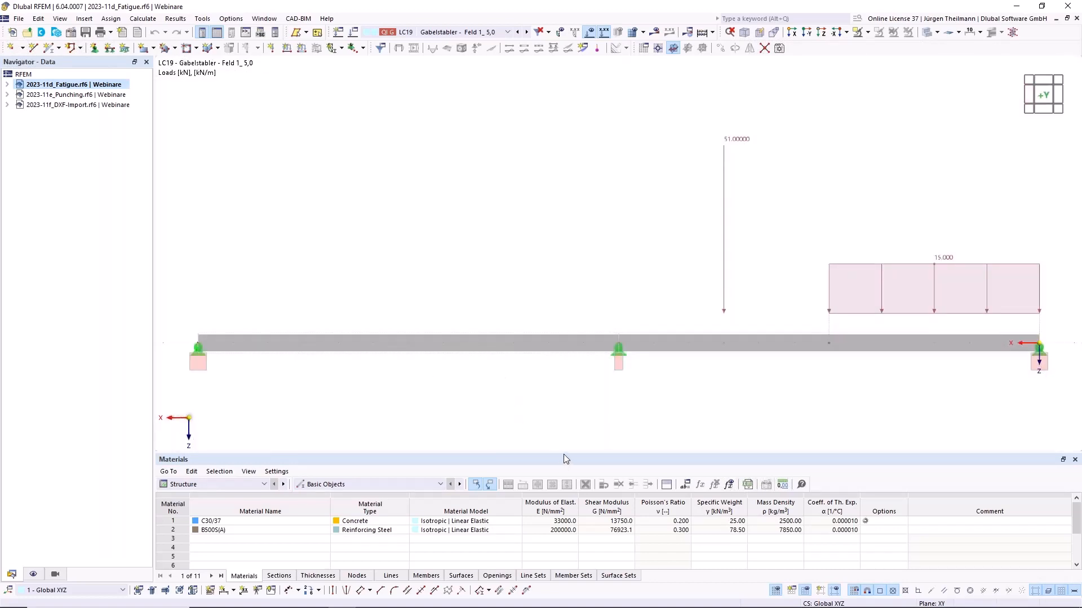
pyautogui.moveTo(563, 448); pyautogui.dragTo(550, 352)
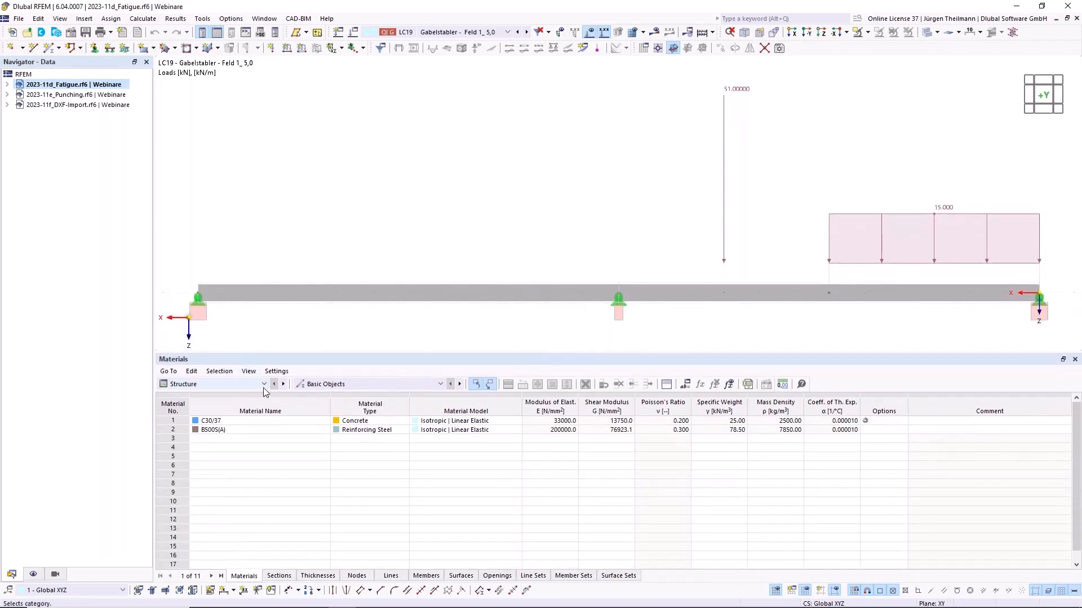
pyautogui.click(264, 390)
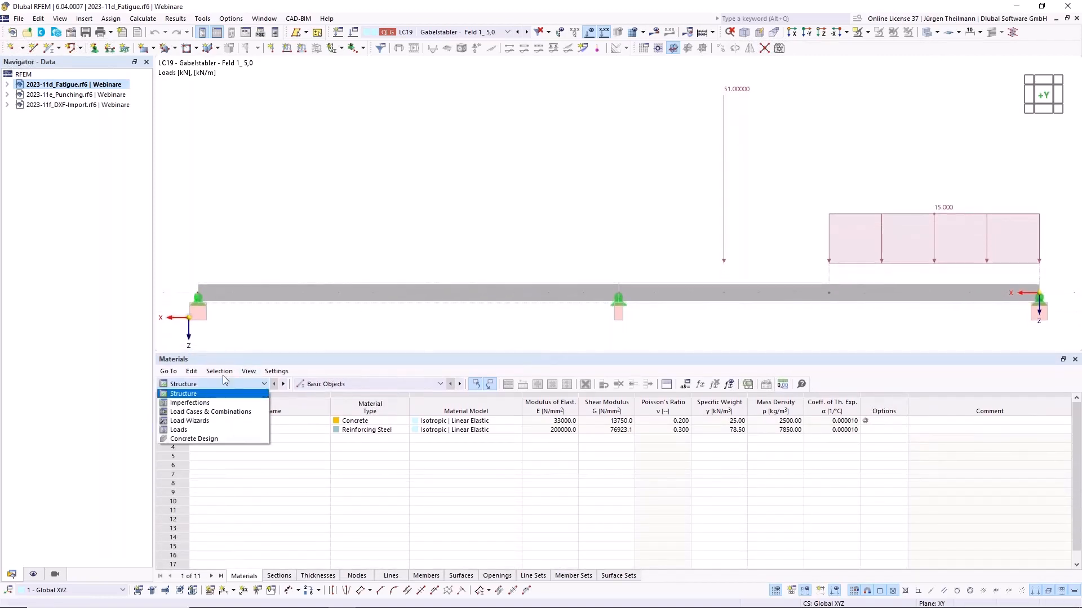
pyautogui.click(189, 439)
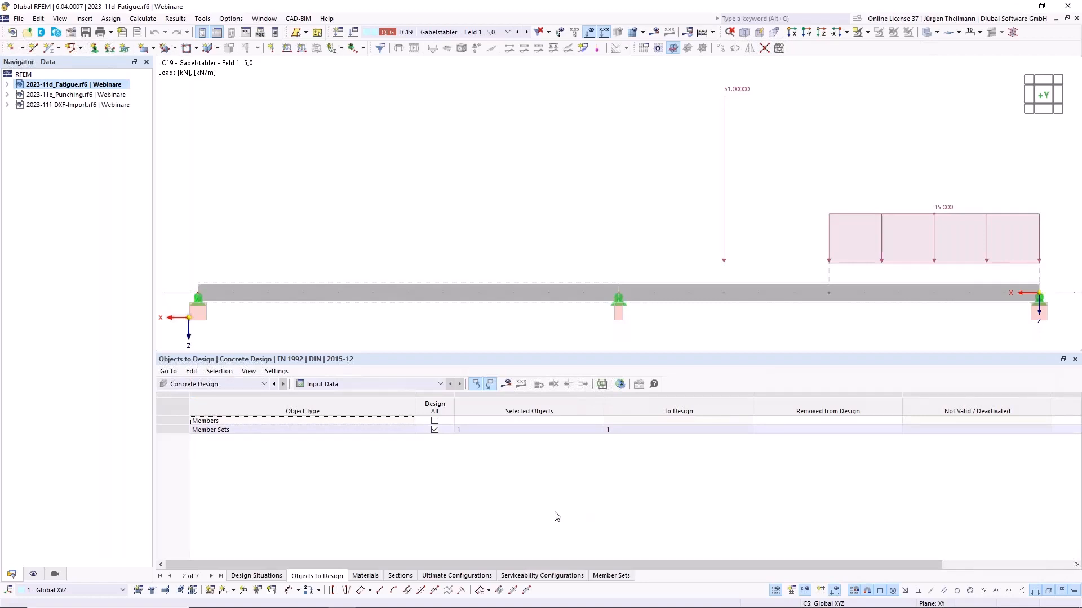
pyautogui.click(620, 386)
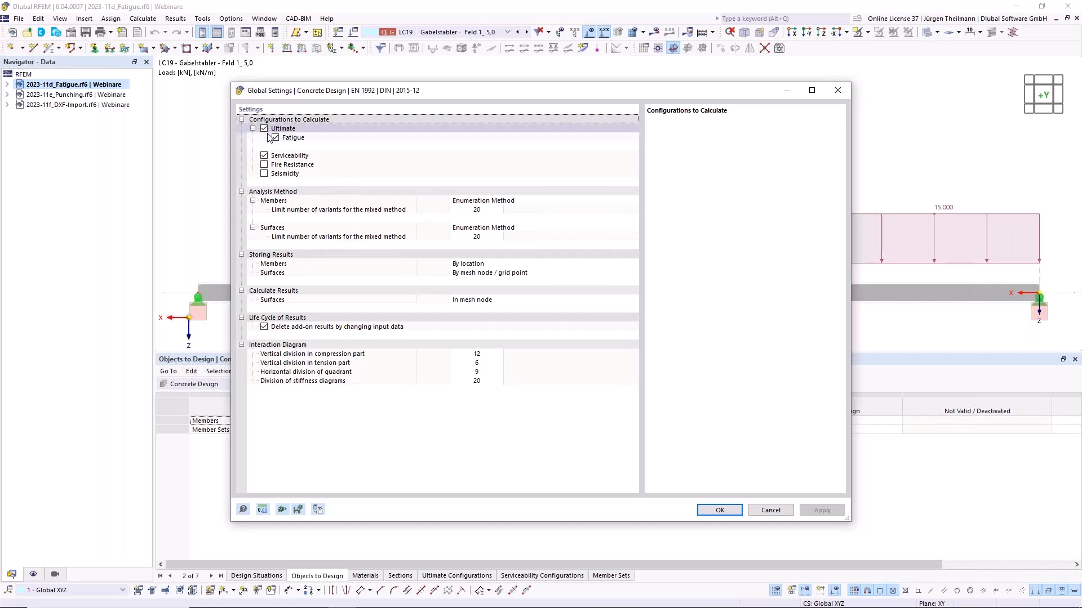
pyautogui.click(720, 511)
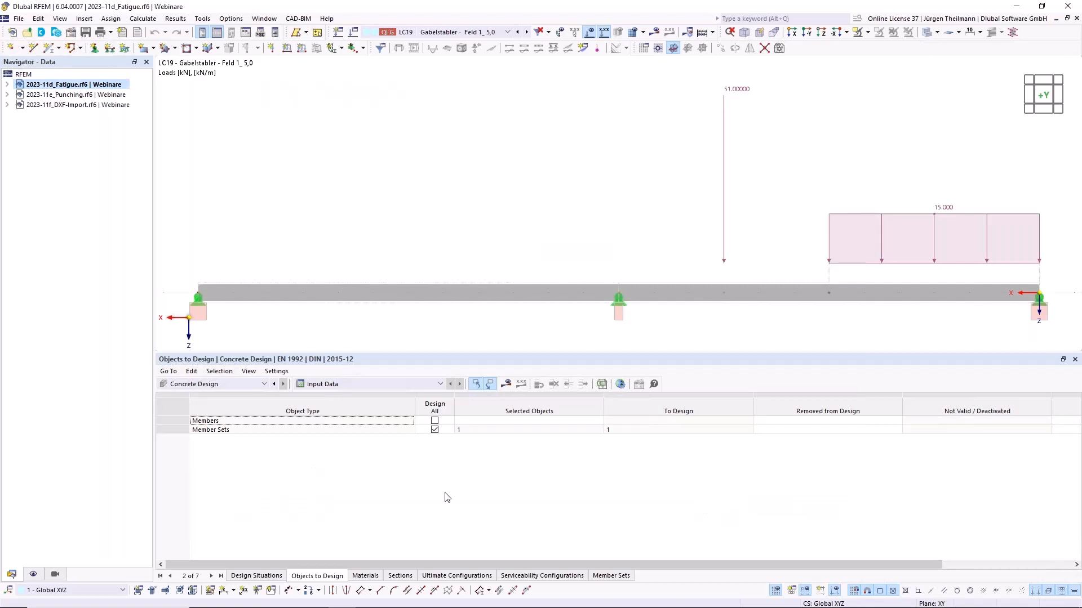
# In the default ultimate configuration, choose the damage equivalent stress range method for fatigue and enable modification of the steel stress range design check
pyautogui.click(451, 573)
pyautogui.click(177, 422)
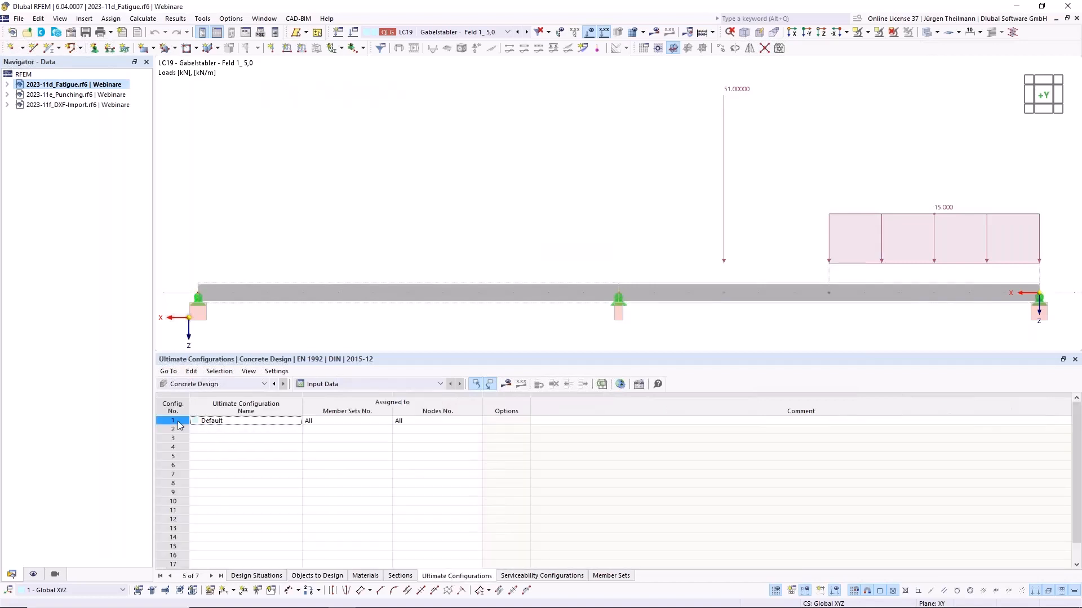
pyautogui.doubleClick(179, 424)
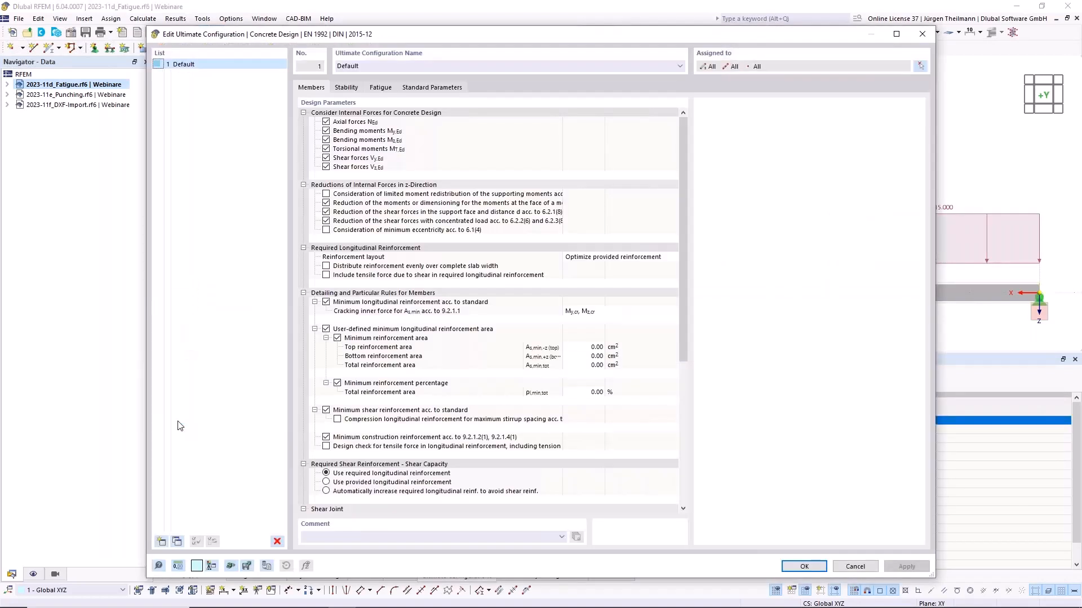
pyautogui.click(384, 89)
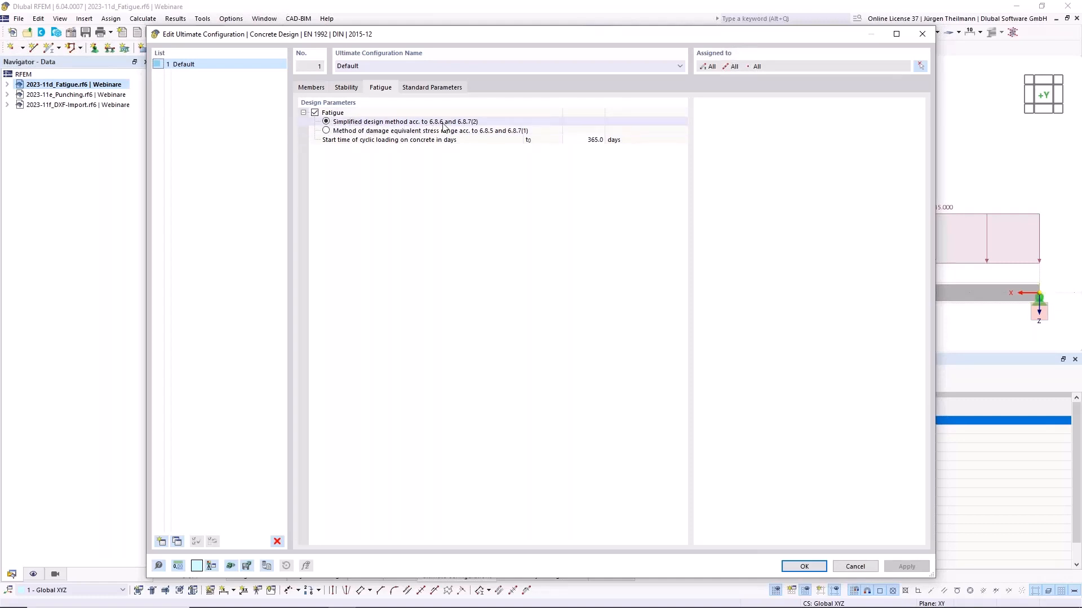
pyautogui.click(326, 131)
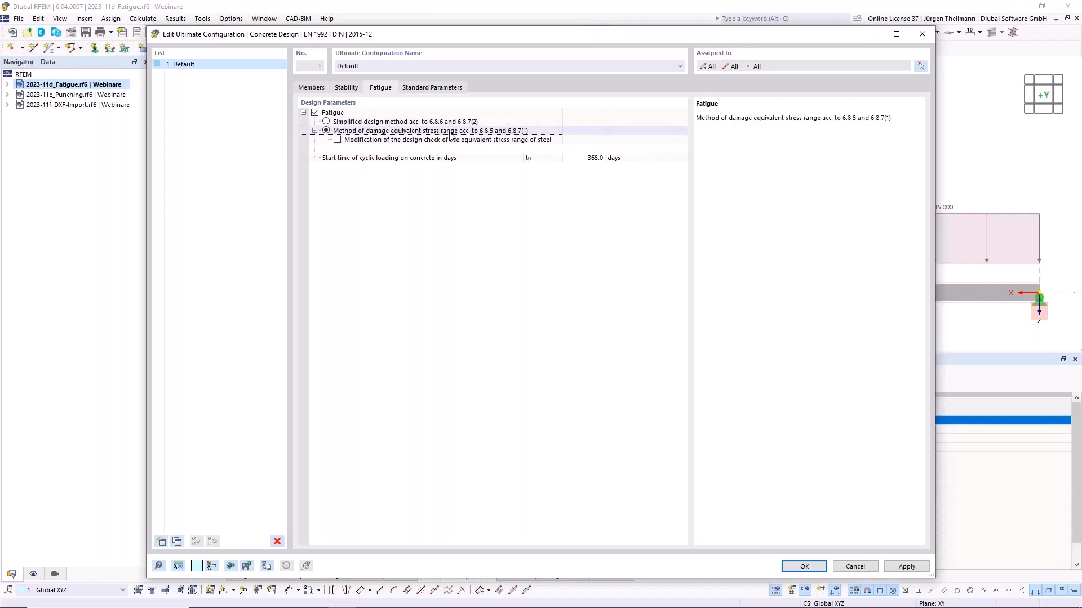
pyautogui.click(337, 140)
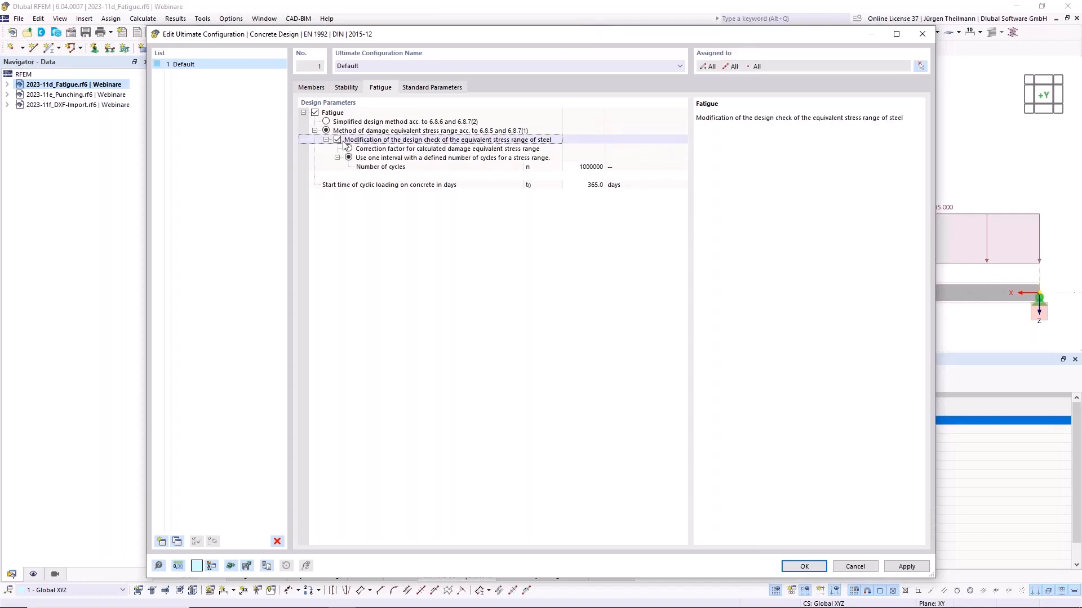
# Try the correction factor option with λs 1.00 and the single-interval option with a defined number of cycles for the steel stress range
pyautogui.click(349, 150)
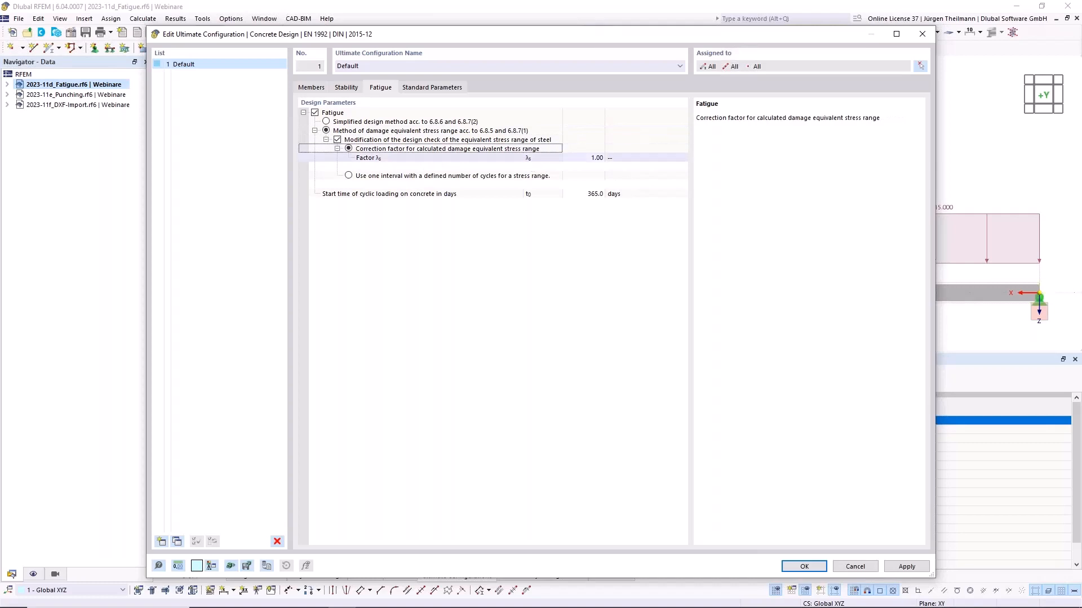
pyautogui.click(579, 160)
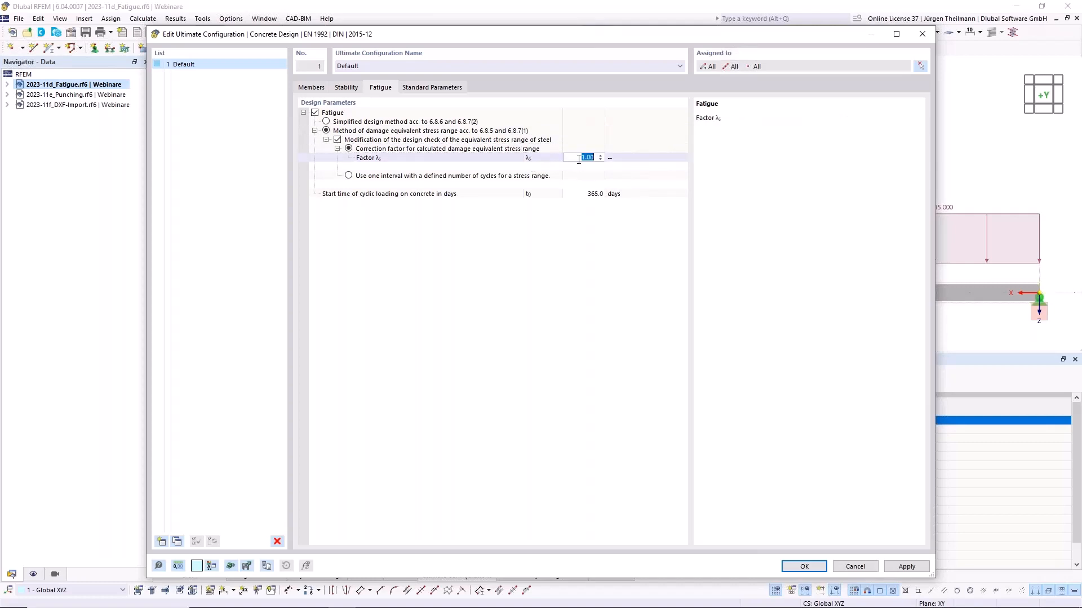
pyautogui.write('0.10')
pyautogui.moveTo(580, 157); pyautogui.dragTo(595, 158)
pyautogui.write('1')
pyautogui.click(624, 159)
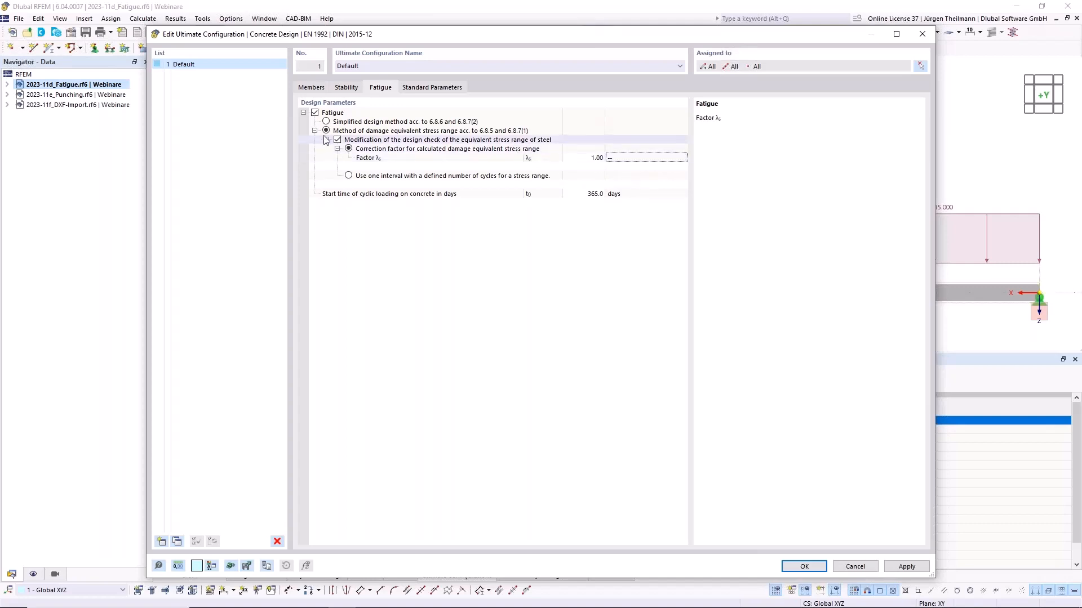
pyautogui.click(349, 175)
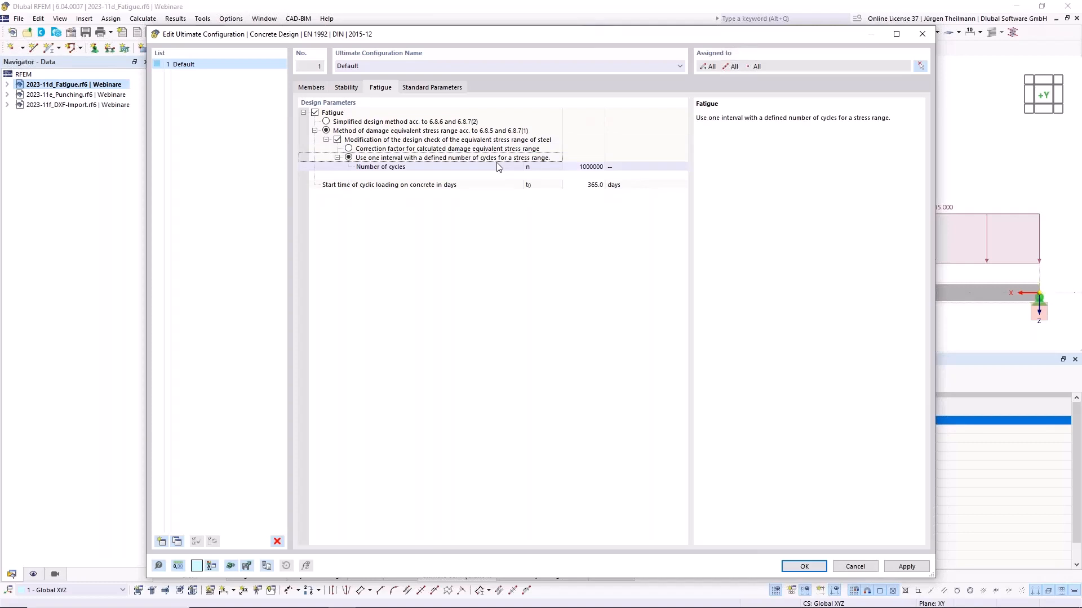
pyautogui.click(583, 167)
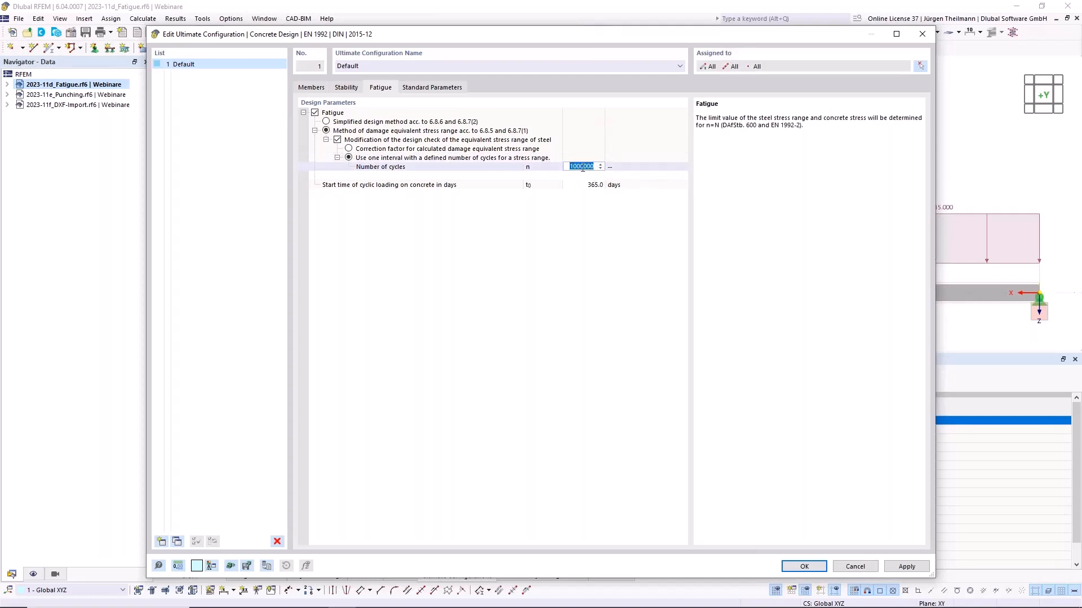
# Disable modification of the equivalent stress range design check, select the simplified design method acc. to 6.8.6 and 6.8.7(2), and accept the configuration
pyautogui.click(336, 124)
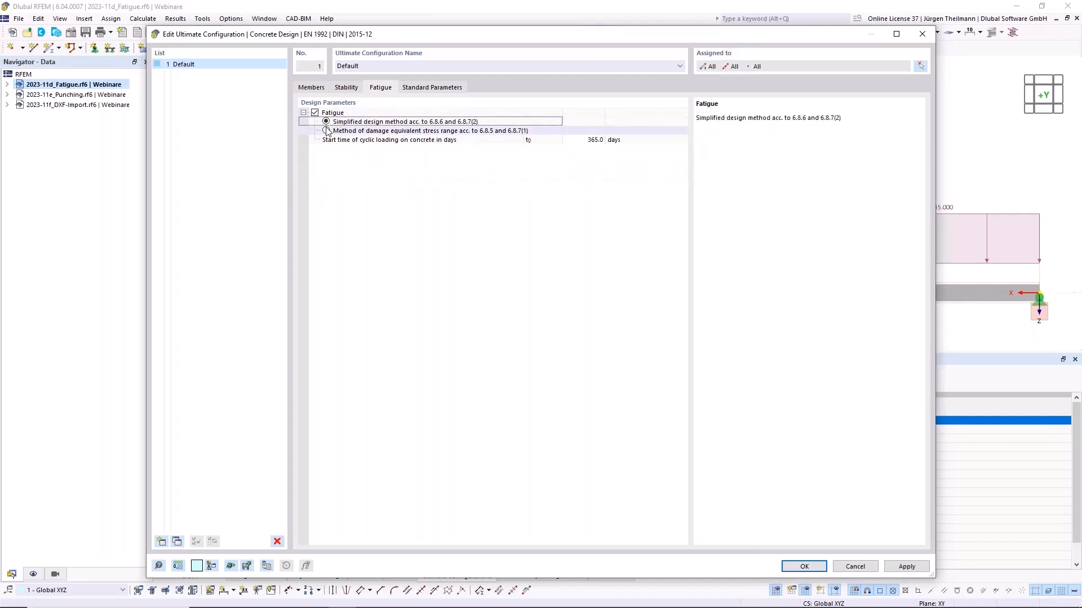
pyautogui.click(338, 131)
pyautogui.click(337, 140)
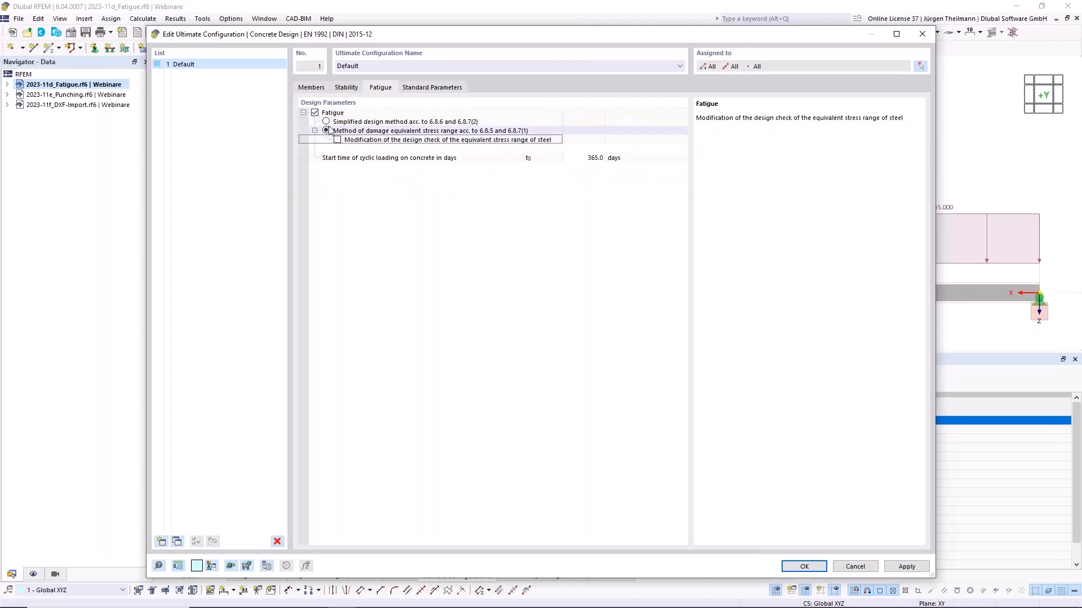
pyautogui.click(326, 123)
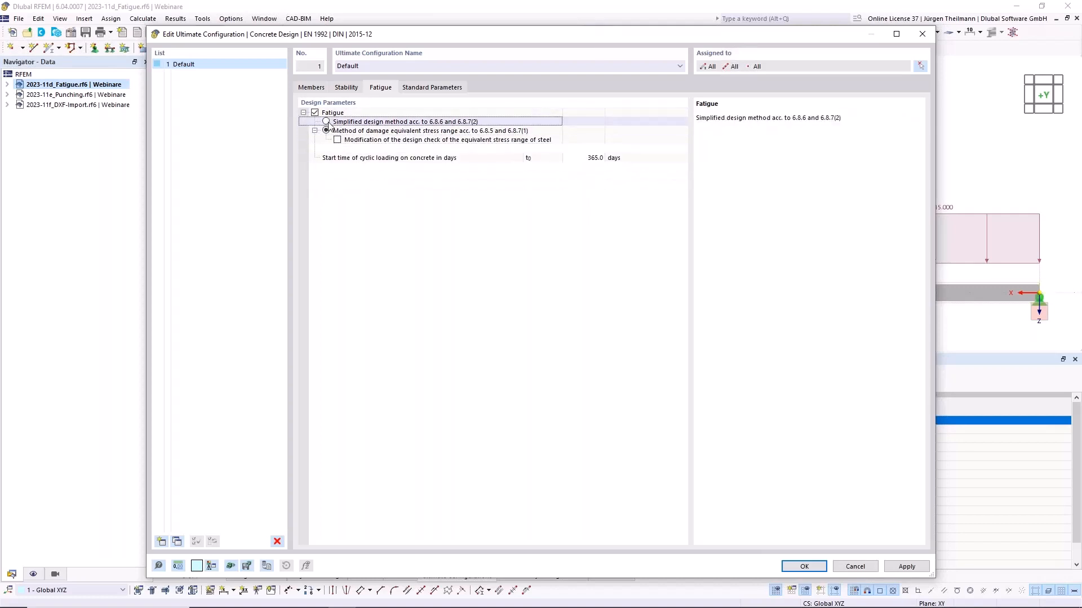
pyautogui.click(804, 567)
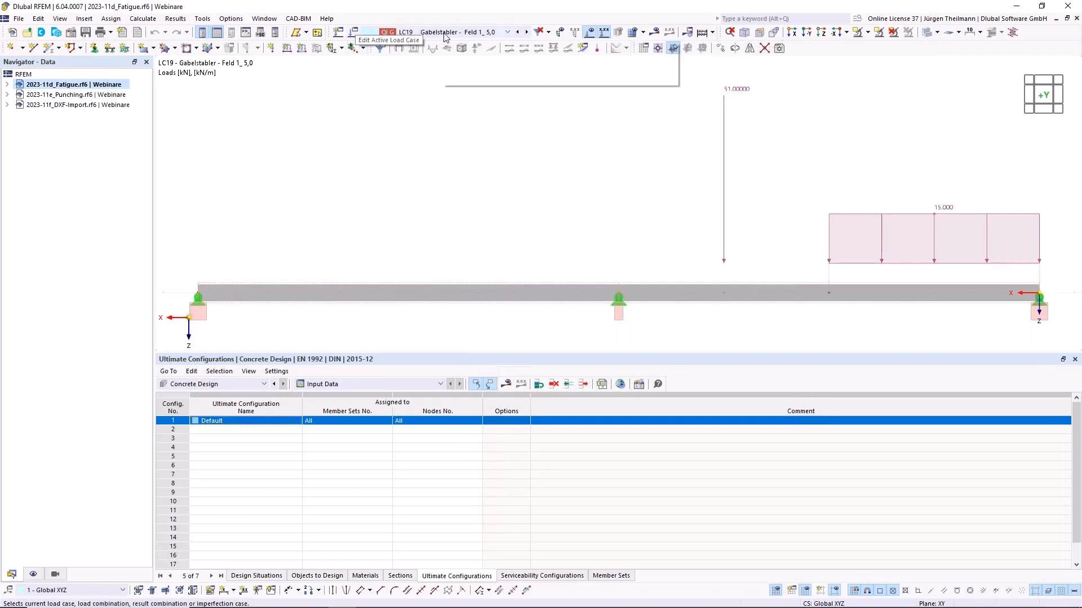
# Review design situations DS1 to DS3 under Load Cases & Combinations, including the combination rule for SLS - Characteristic
pyautogui.click(355, 34)
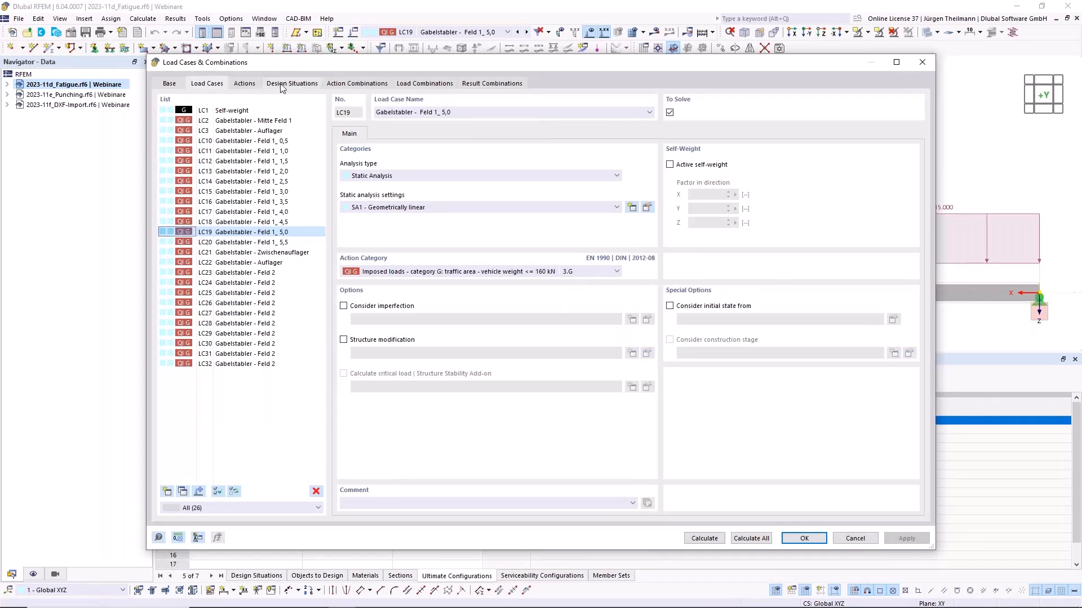
pyautogui.click(281, 84)
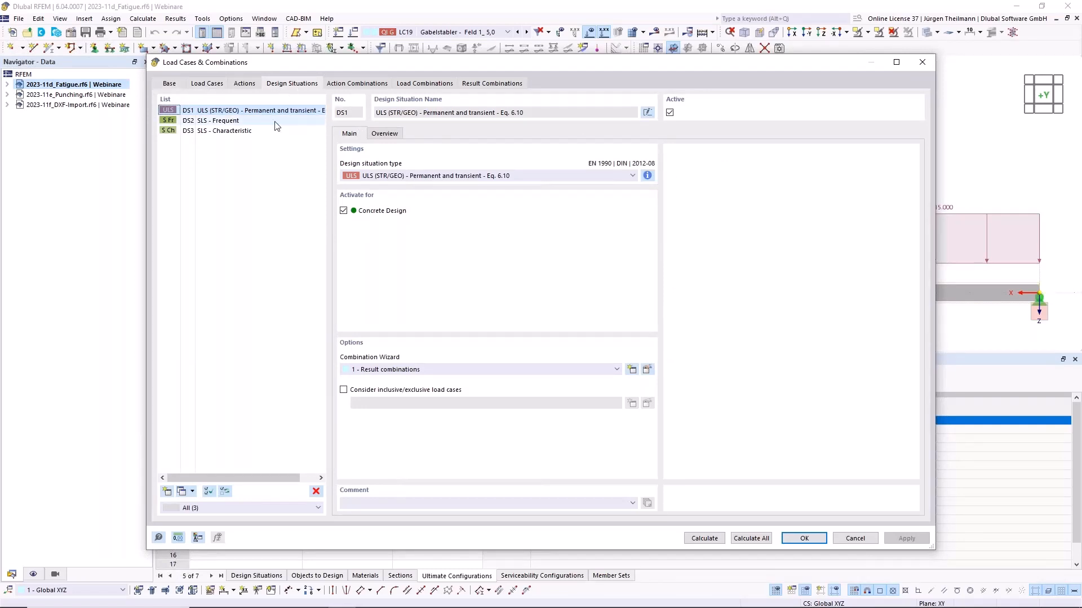
pyautogui.click(200, 122)
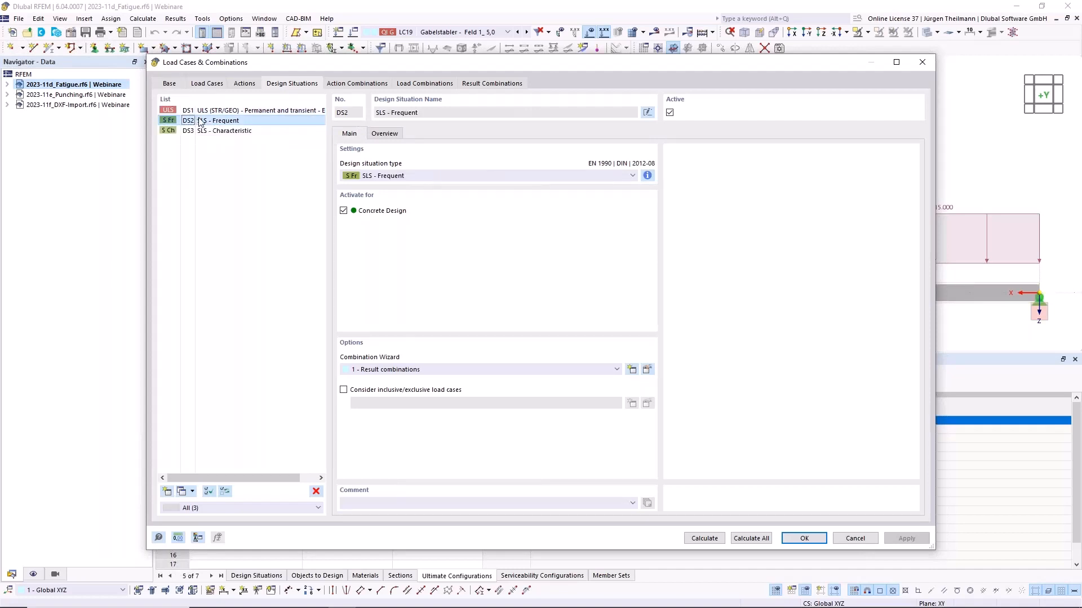
pyautogui.click(246, 131)
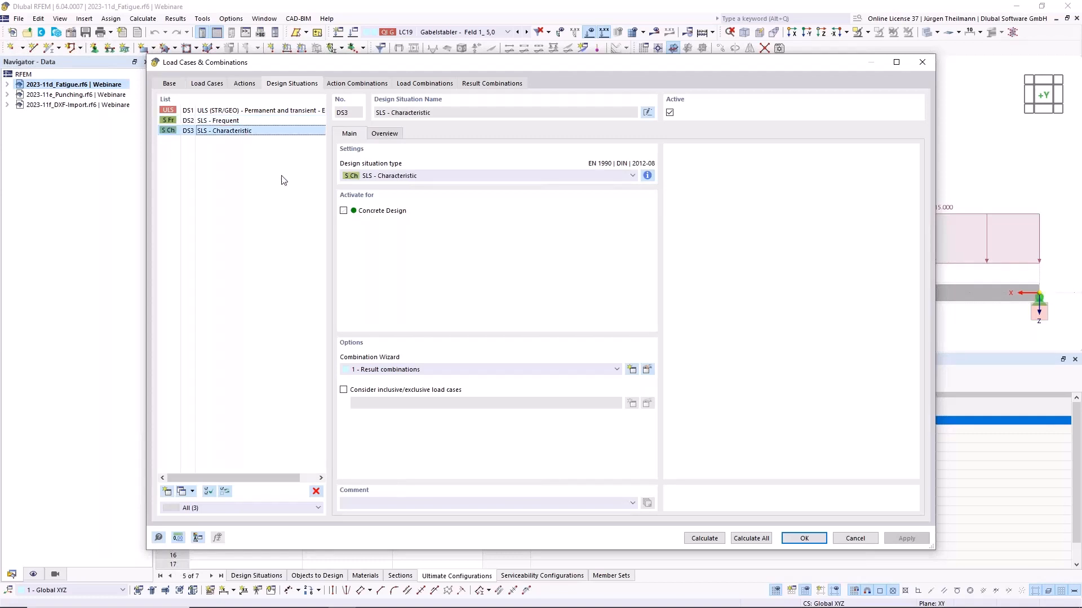
pyautogui.click(647, 176)
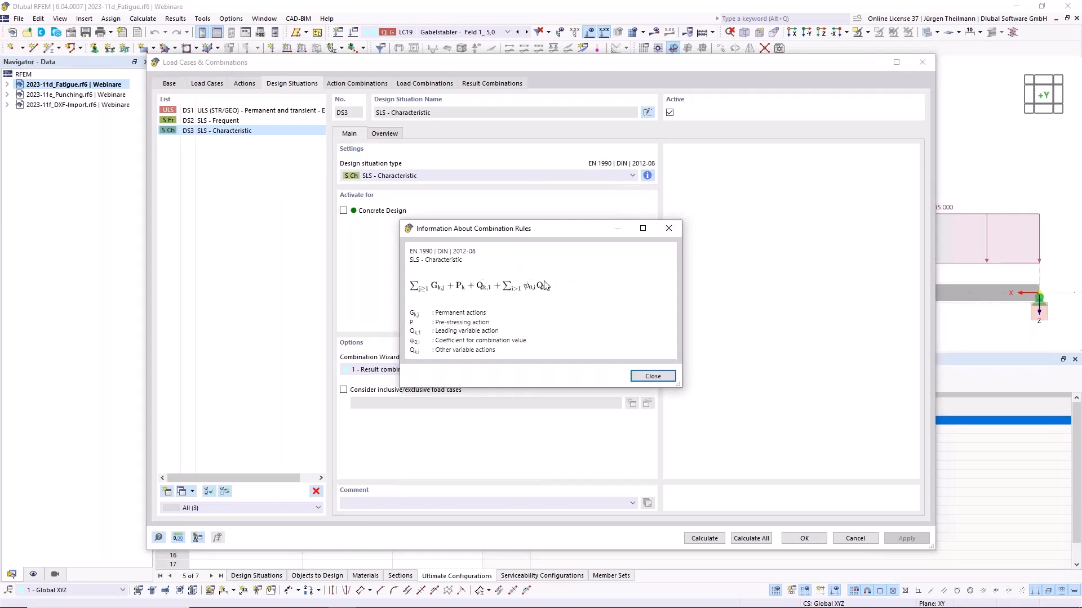
pyautogui.click(649, 376)
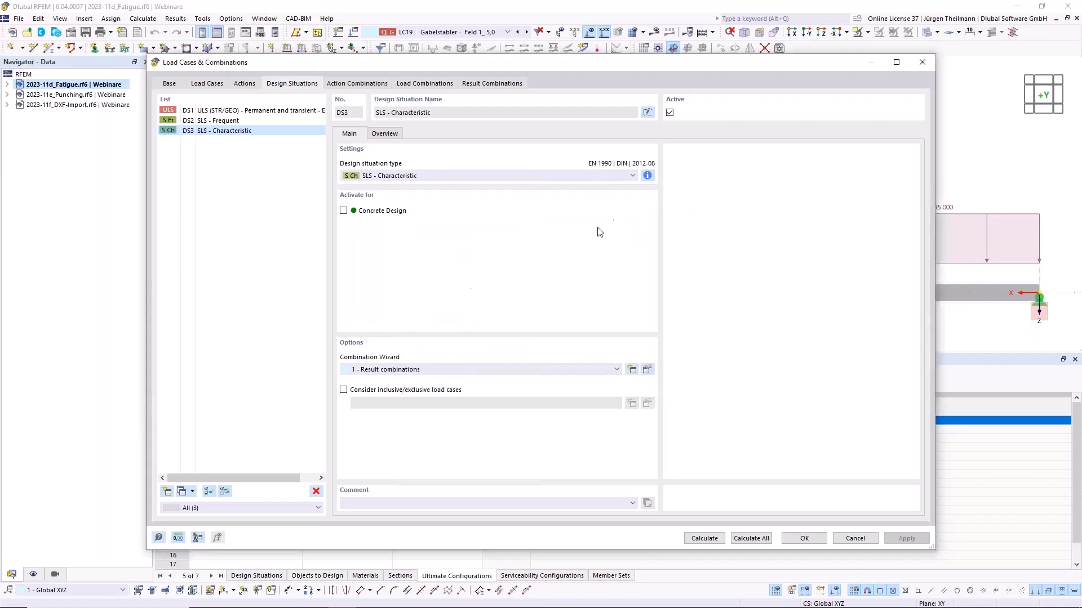
# Examine the available design situation types and the result combinations assigned to DS3 and DS2
pyautogui.click(633, 176)
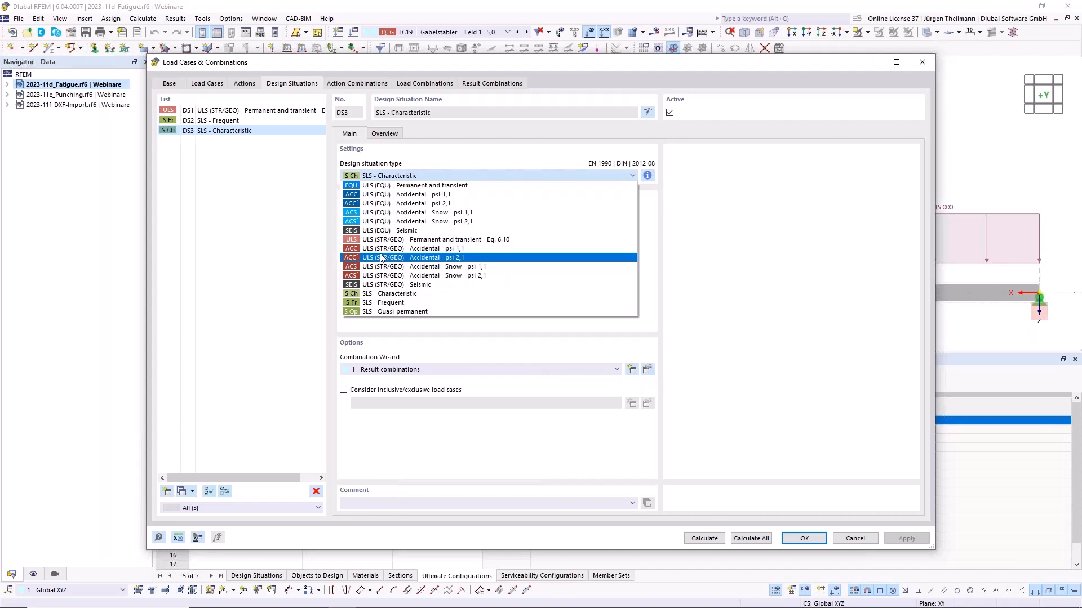
pyautogui.click(633, 179)
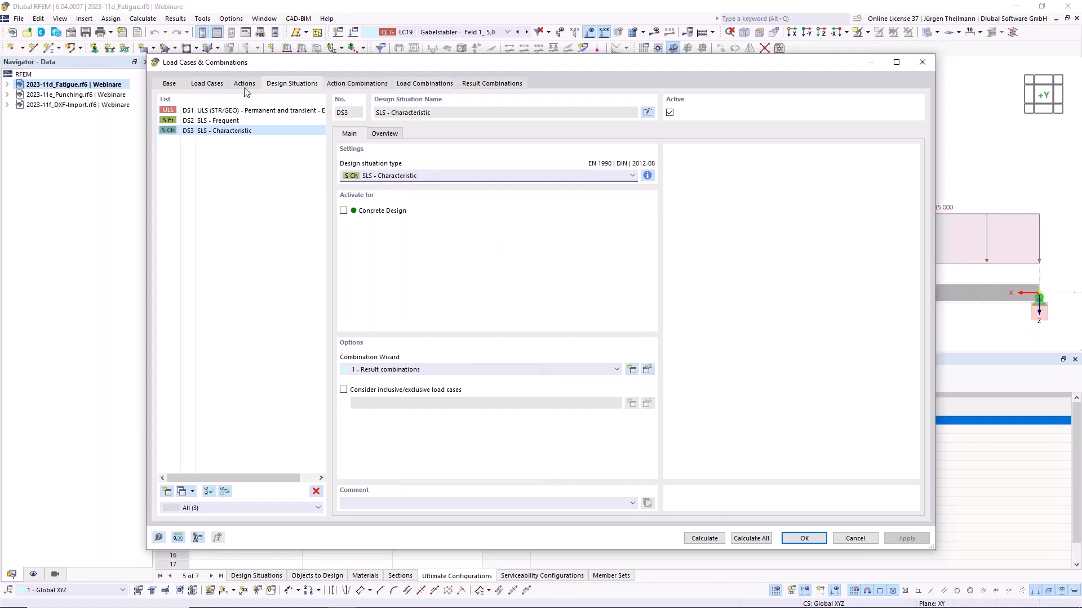
pyautogui.click(393, 136)
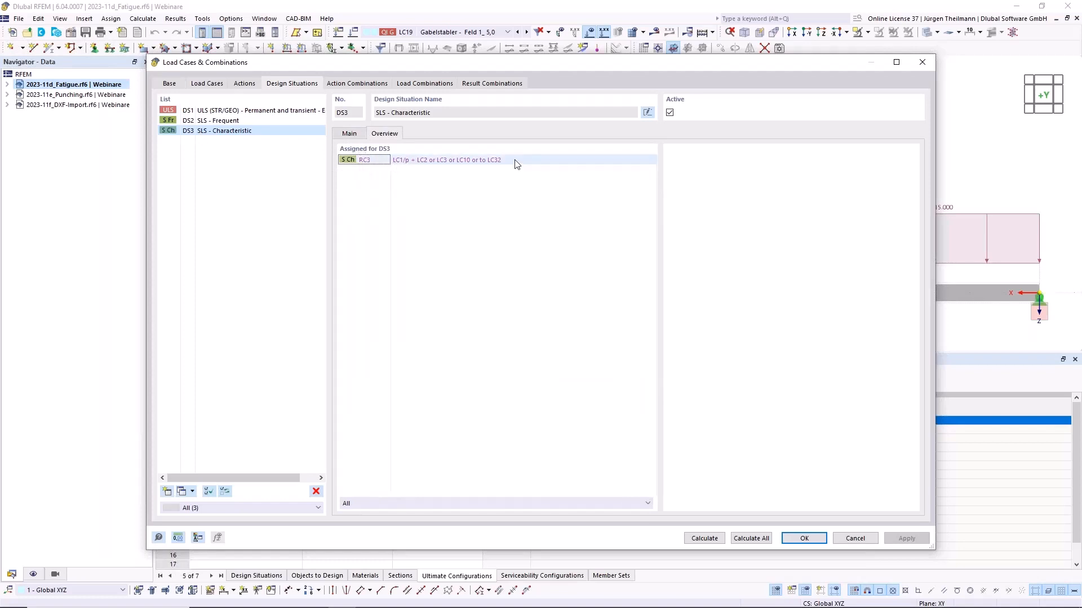
pyautogui.click(234, 123)
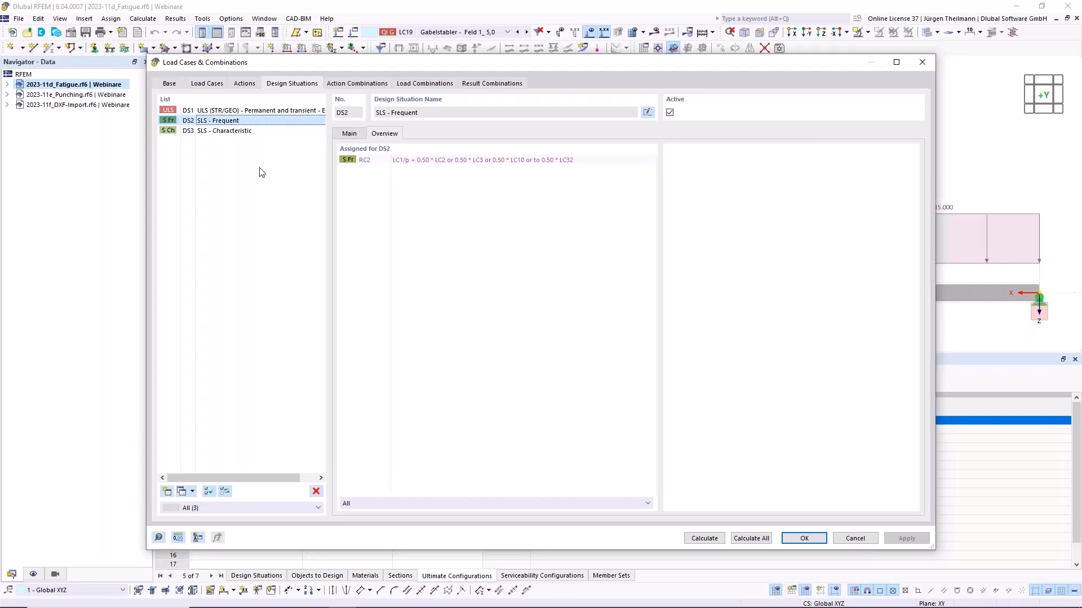
pyautogui.click(804, 539)
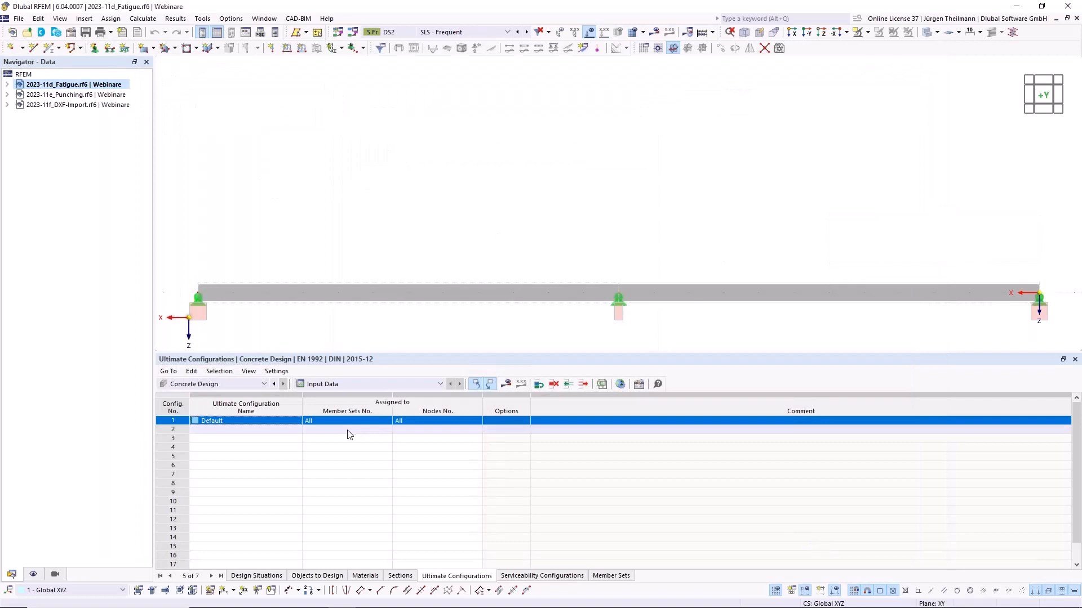
# Show the concrete design situations and try including and excluding DS3, the fatigue situation for cyclic action, from design
pyautogui.click(252, 576)
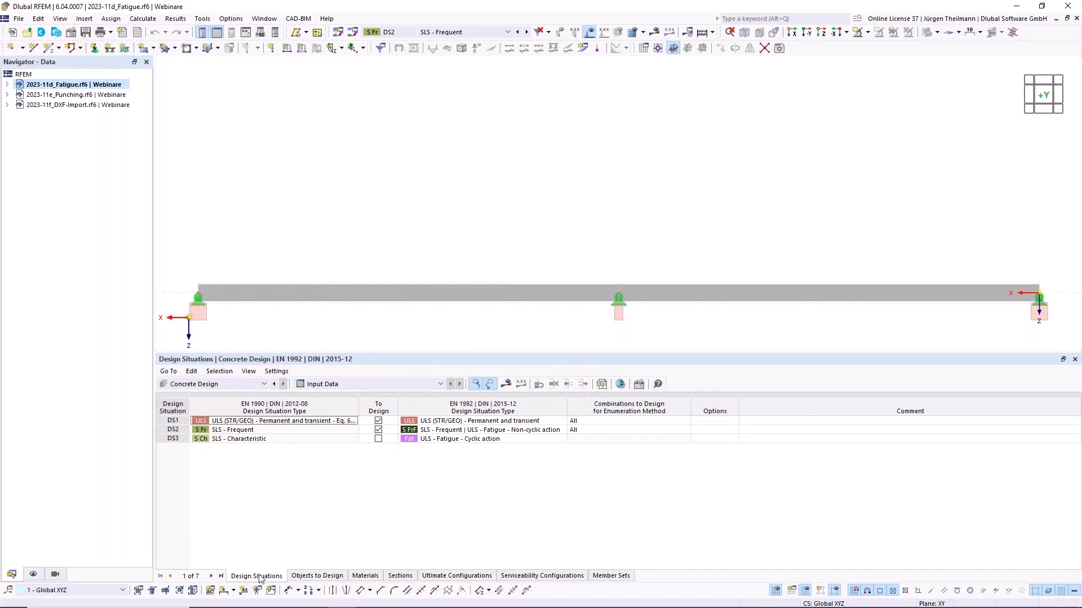
pyautogui.click(379, 439)
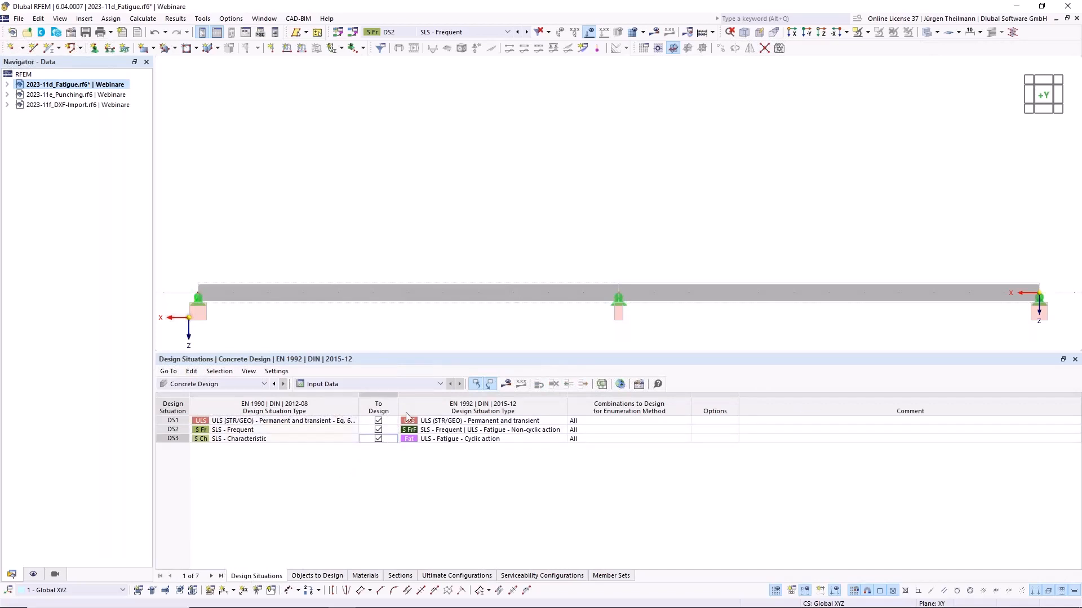
pyautogui.click(379, 440)
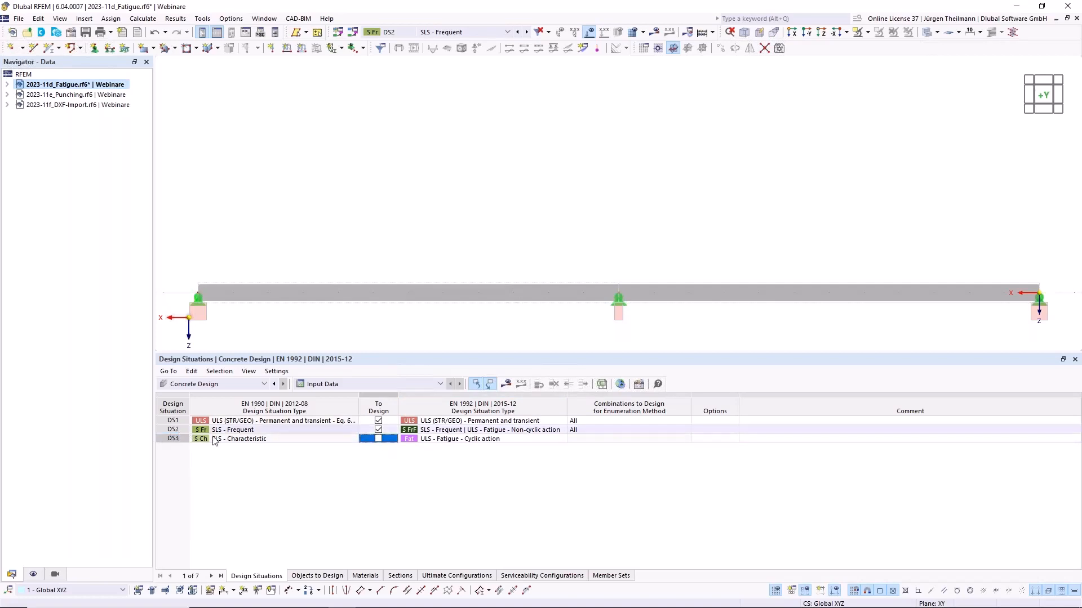
pyautogui.click(379, 440)
pyautogui.click(372, 437)
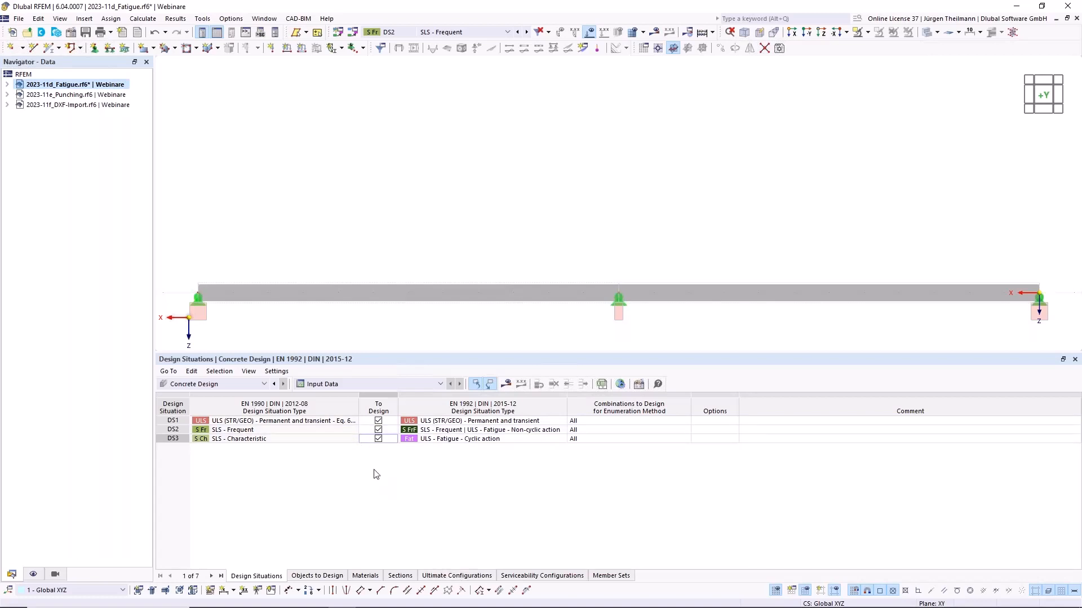
pyautogui.click(378, 439)
# Add the comment "Level 1" to DS2 and select SLS - Frequent | ULS - Fatigue - Non-cyclic action as its design situation type
pyautogui.click(166, 431)
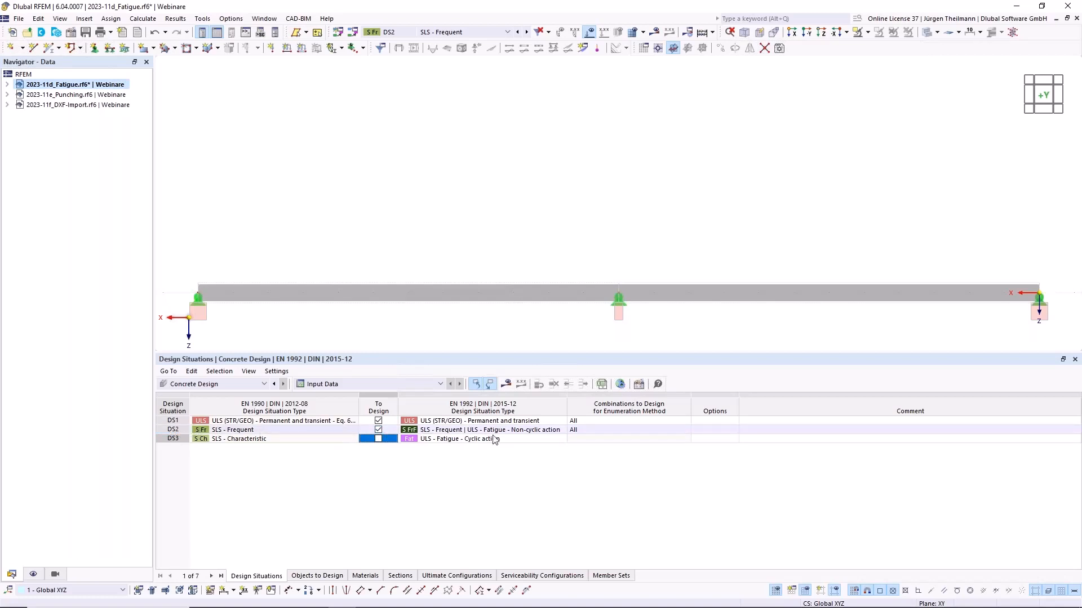
pyautogui.click(769, 430)
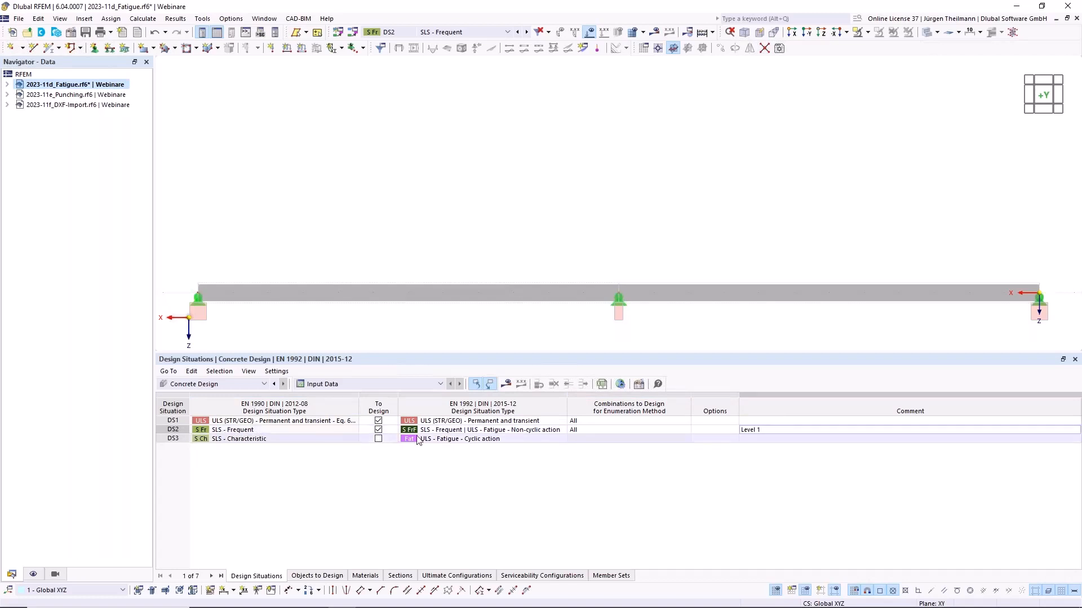
pyautogui.click(487, 432)
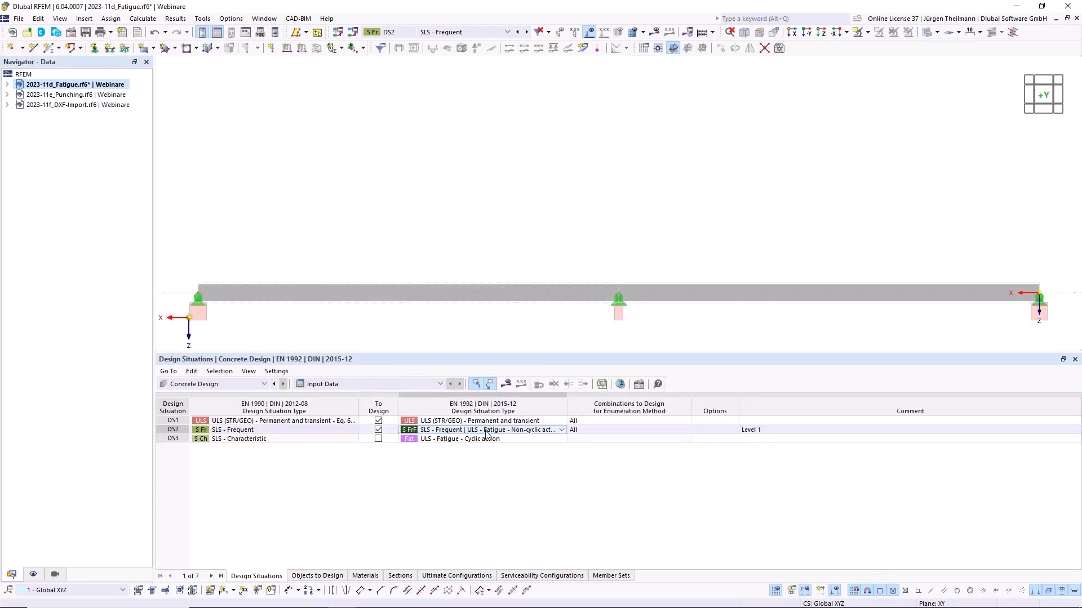
pyautogui.click(562, 430)
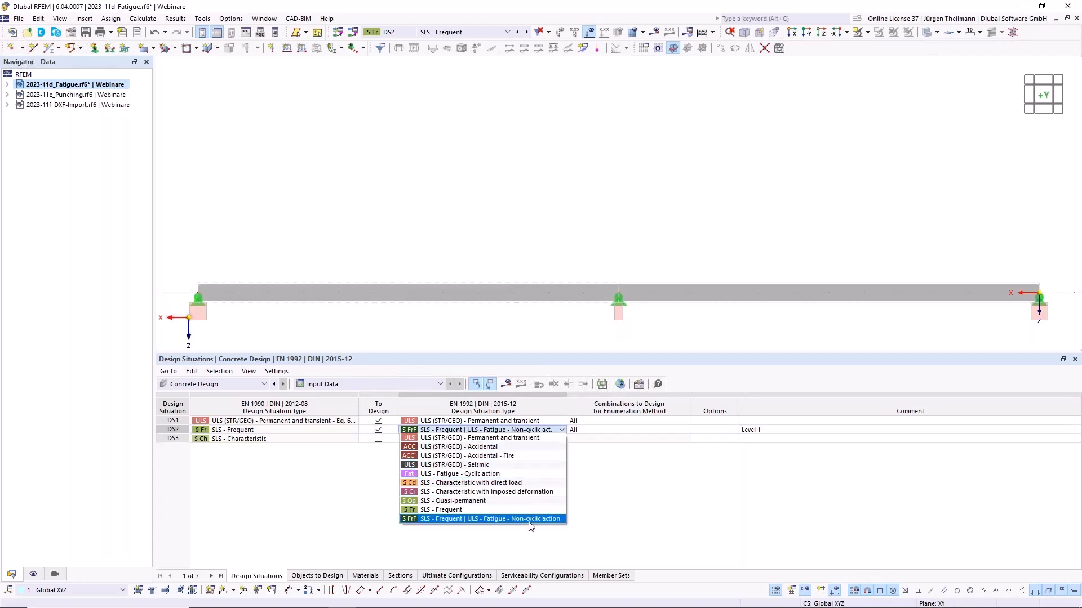
pyautogui.click(530, 519)
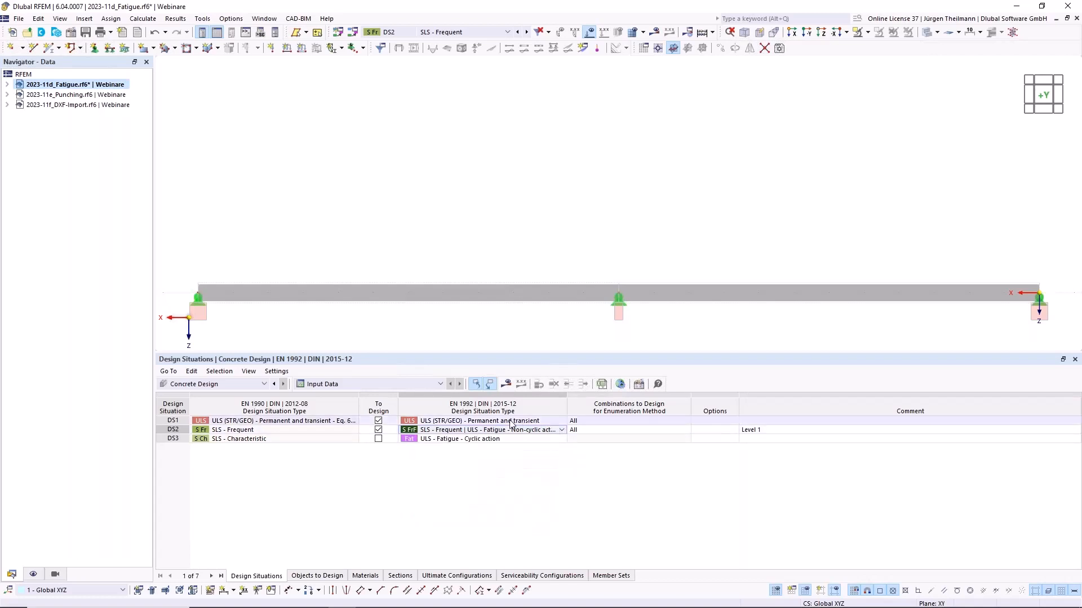
# Calculate the concrete design and display the fatigue design check results along the two-span beam
pyautogui.press('F5')
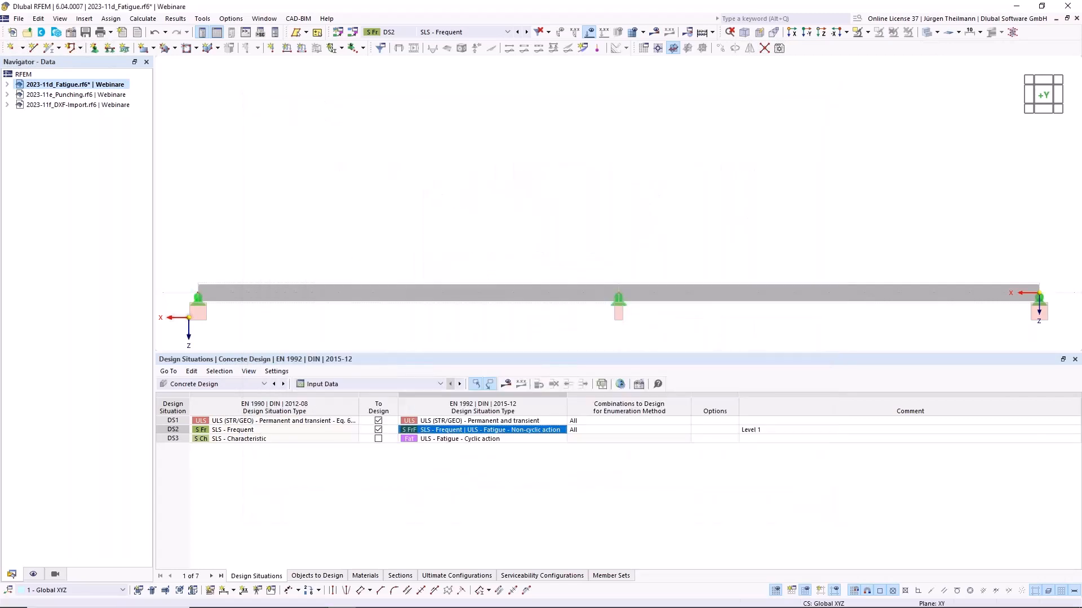
pyautogui.scroll(-4, 540, 193)
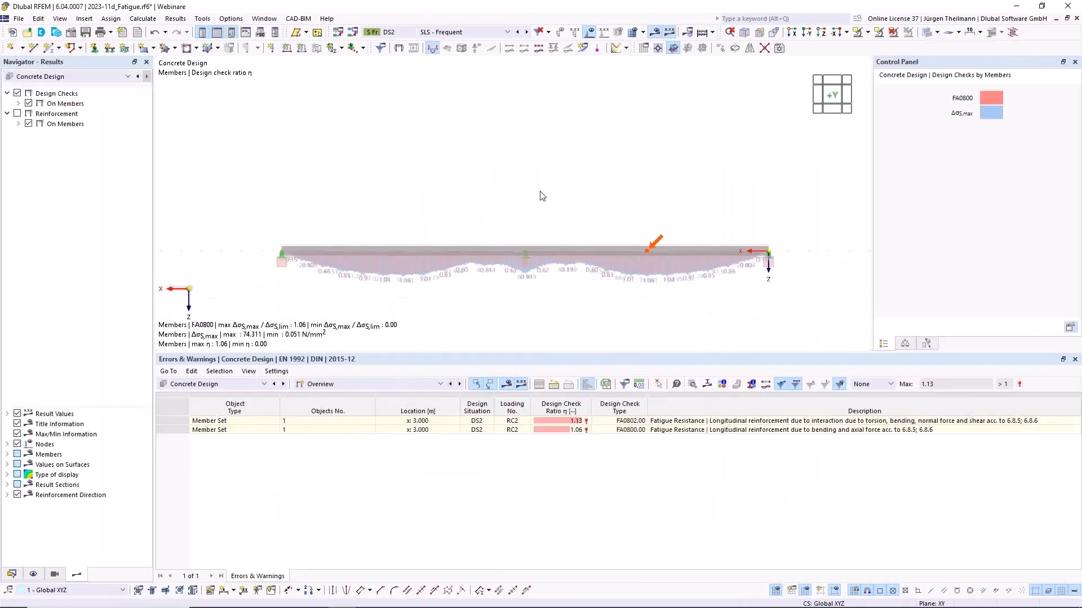
pyautogui.scroll(1, 494, 265)
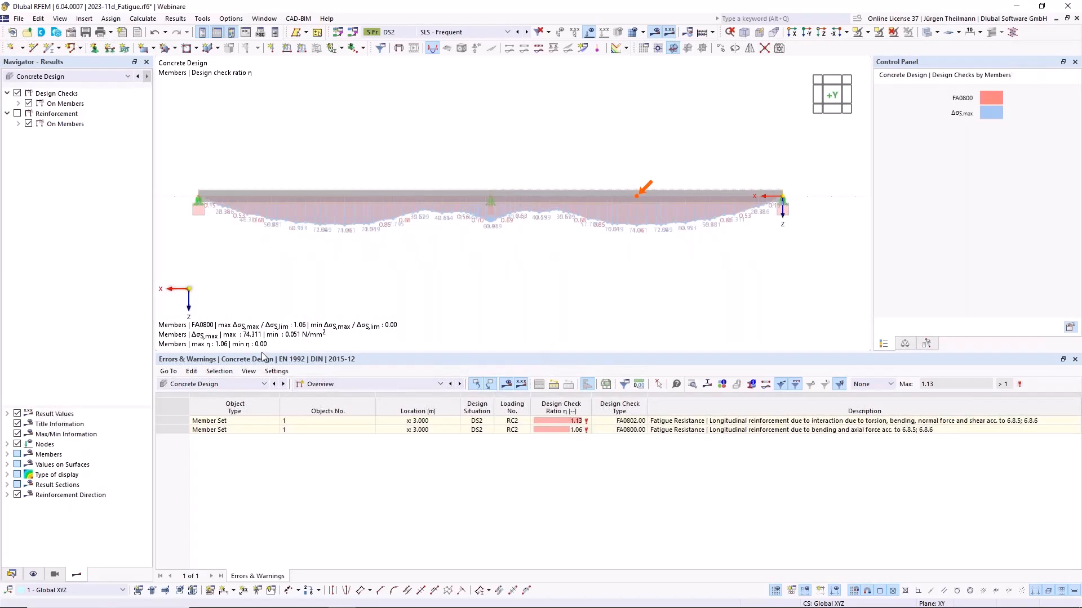
# Open the design check details for FA0800, fatigue resistance of the longitudinal reinforcement due to bending and axial force
pyautogui.click(562, 429)
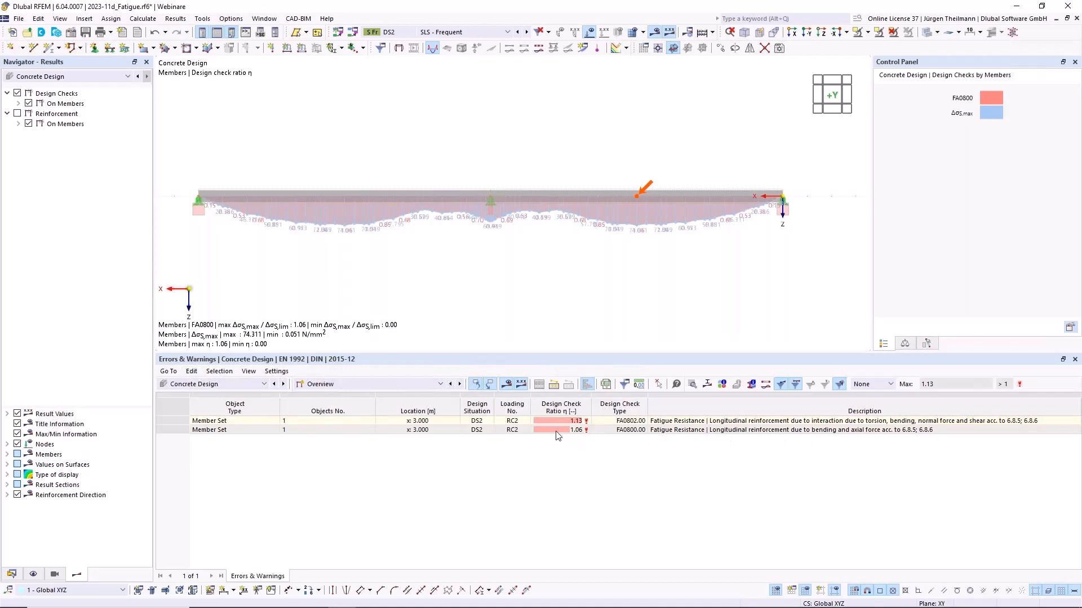
pyautogui.click(749, 432)
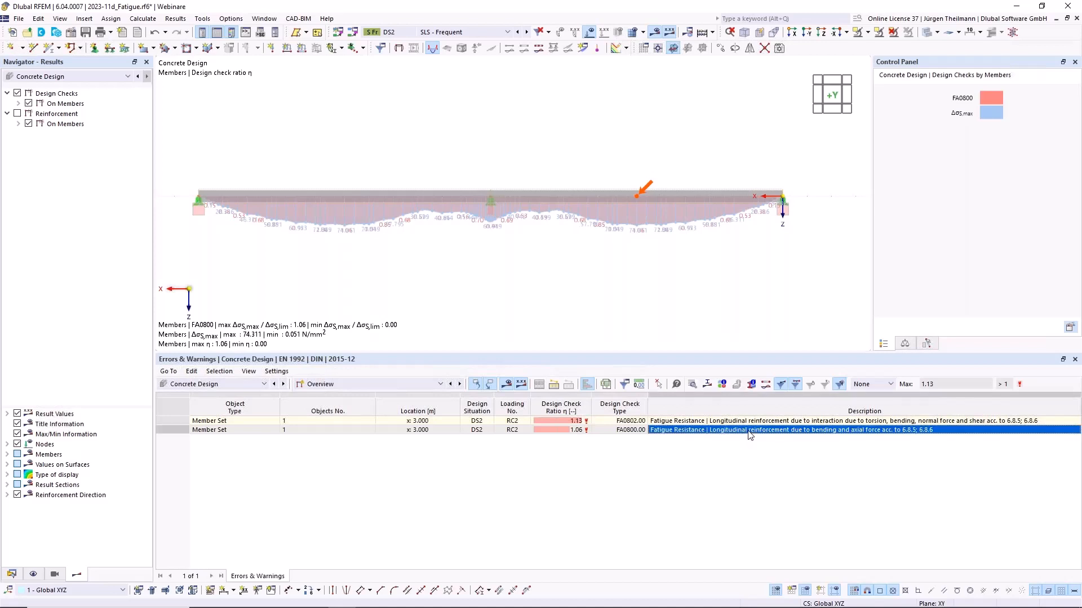
pyautogui.doubleClick(749, 431)
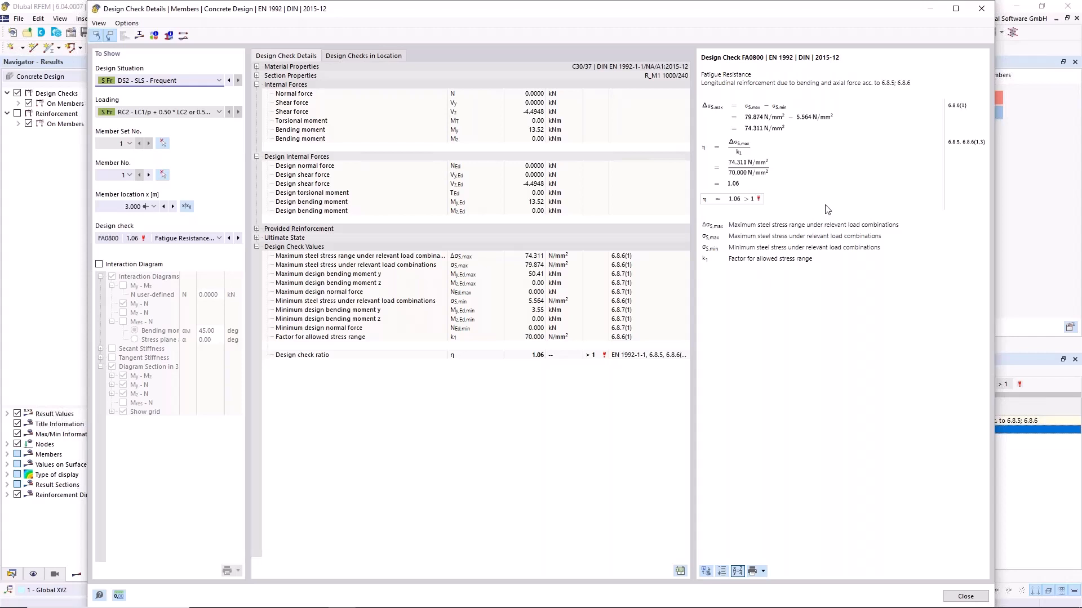
# Exclude design situation DS2 from the concrete design, include DS3 for cyclic fatigue action, and add the comment "Level 2" to DS3
pyautogui.click(966, 596)
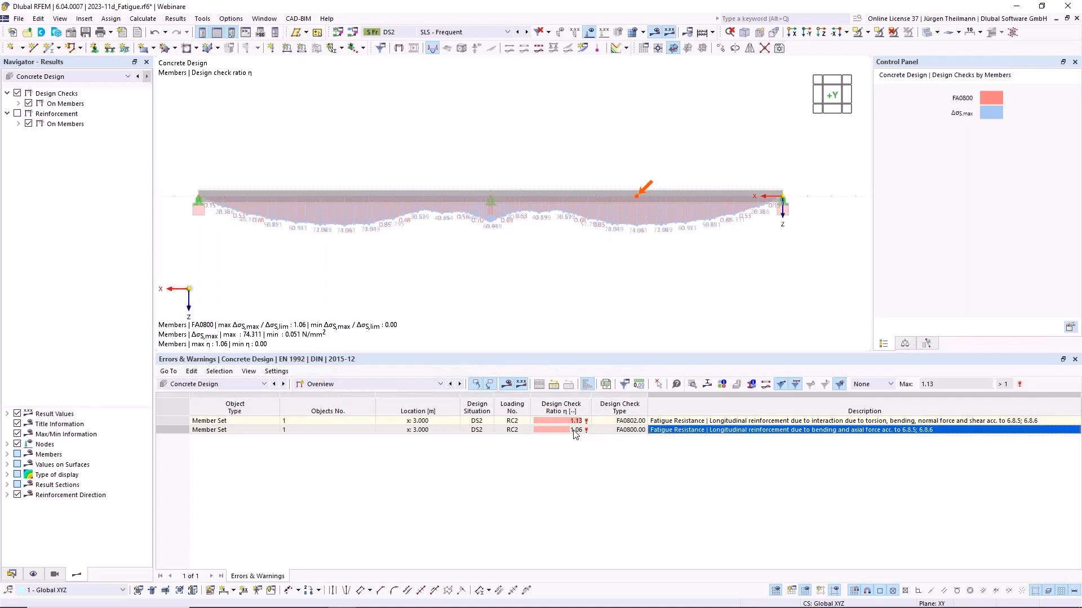
pyautogui.click(439, 385)
pyautogui.click(415, 395)
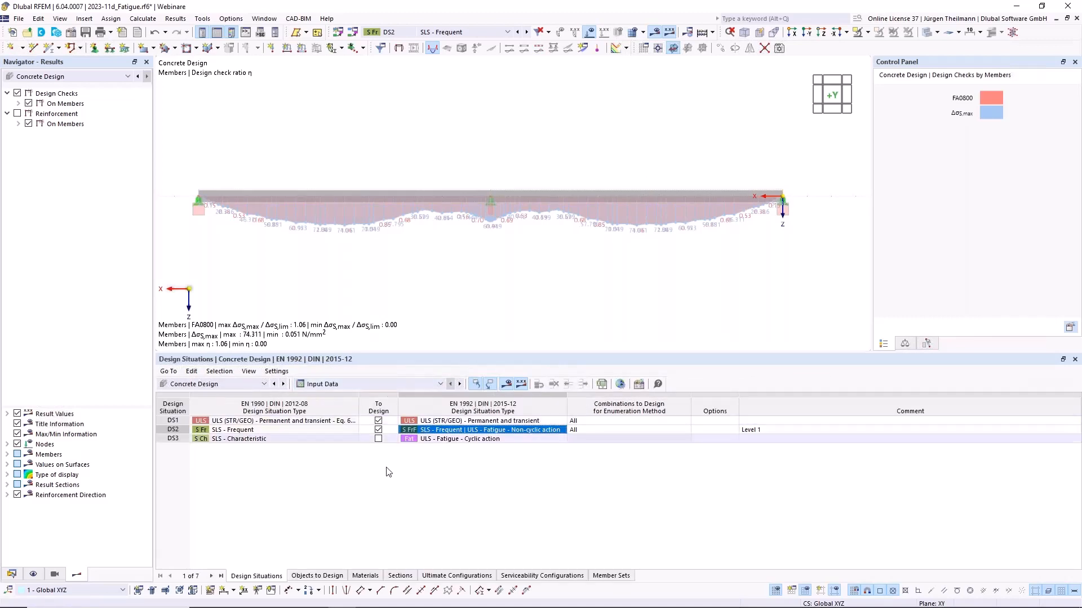
pyautogui.click(377, 430)
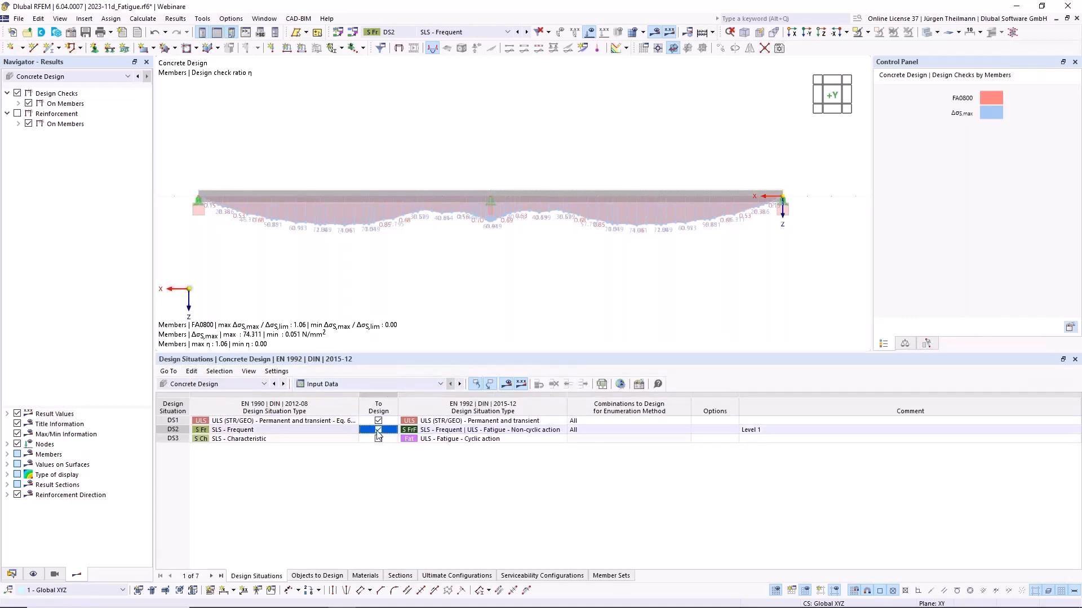
pyautogui.click(378, 430)
pyautogui.click(588, 358)
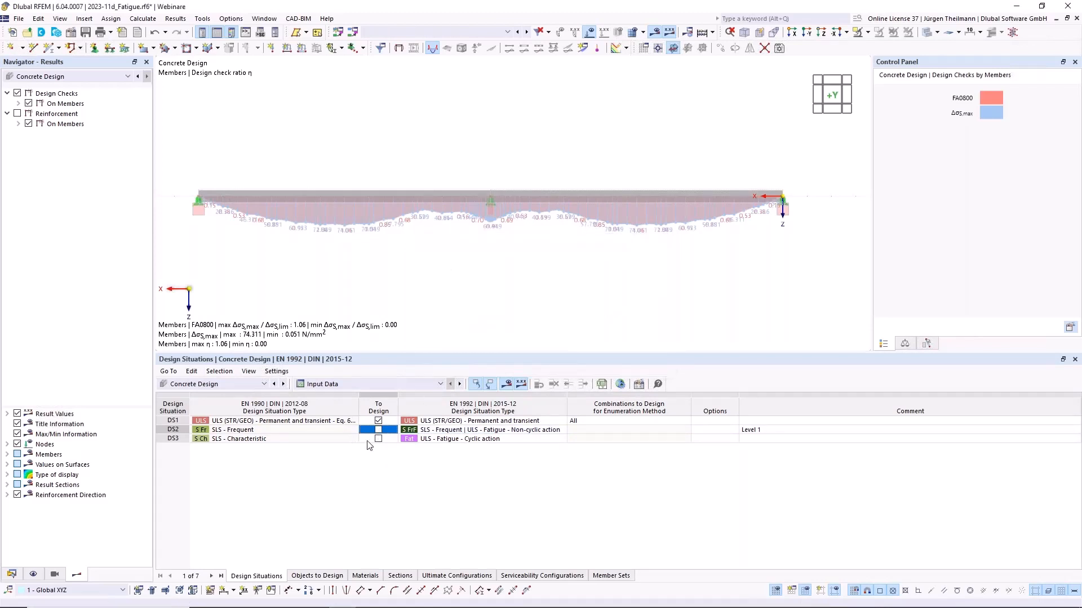
pyautogui.click(378, 439)
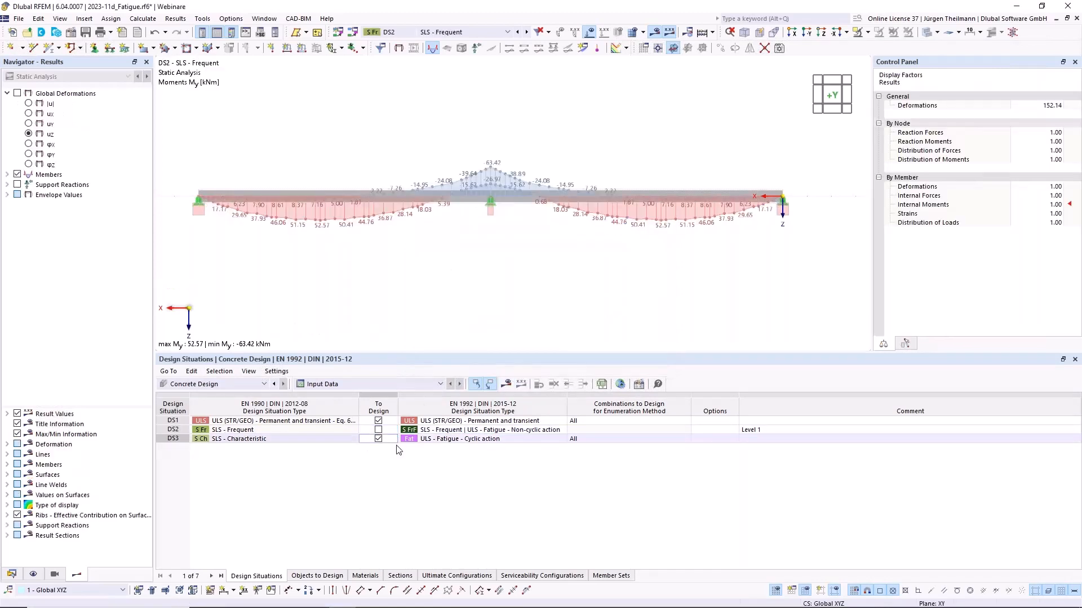
pyautogui.click(768, 440)
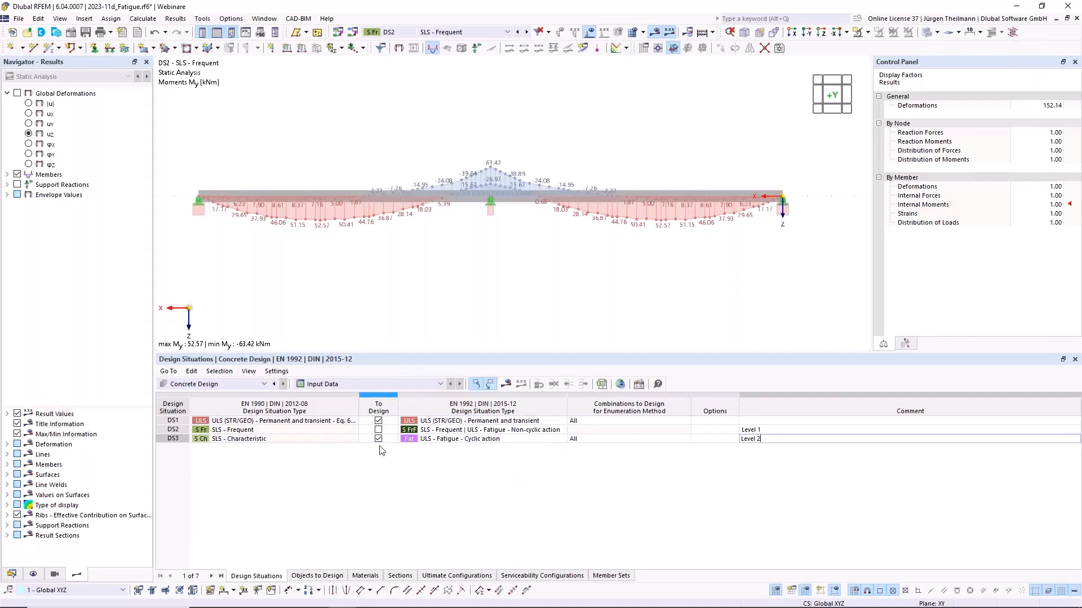
# Set the Default ultimate configuration's fatigue design to the method of damage equivalent stress range, then calculate the concrete design
pyautogui.click(438, 576)
pyautogui.click(196, 422)
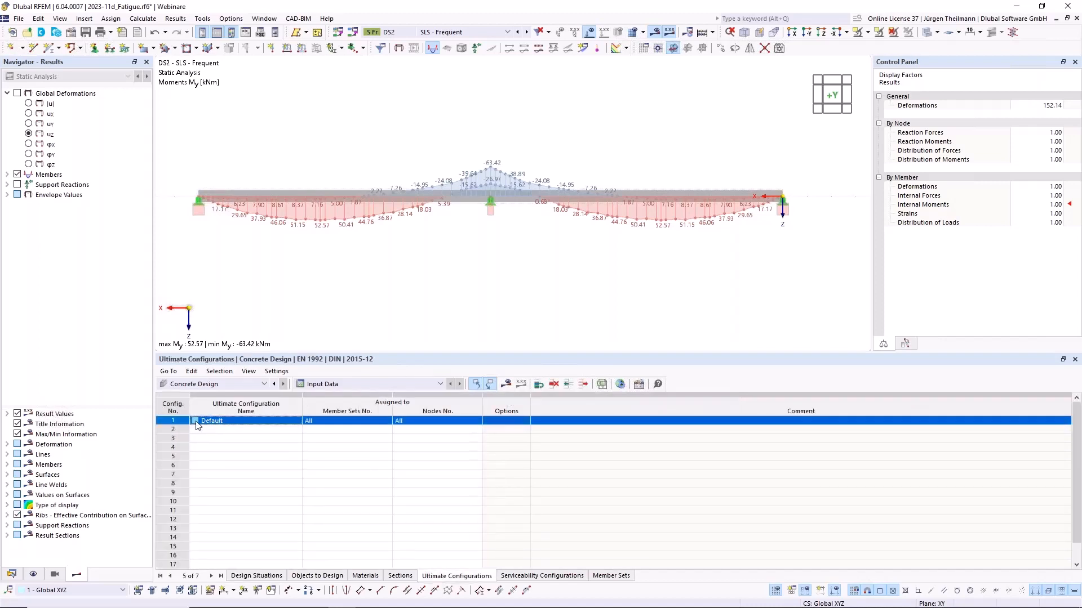
pyautogui.doubleClick(197, 423)
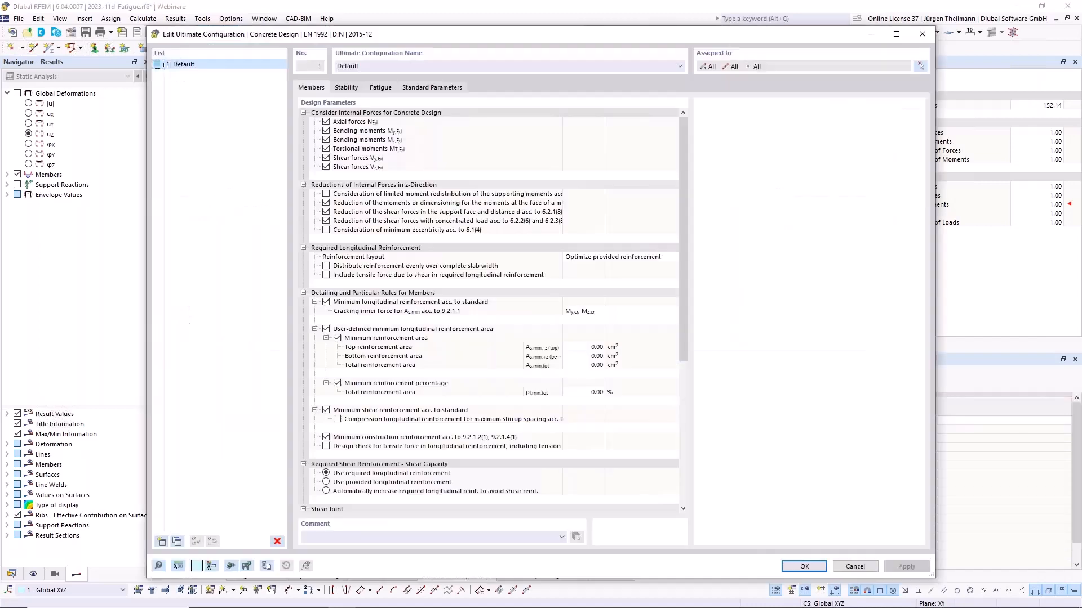
pyautogui.click(380, 87)
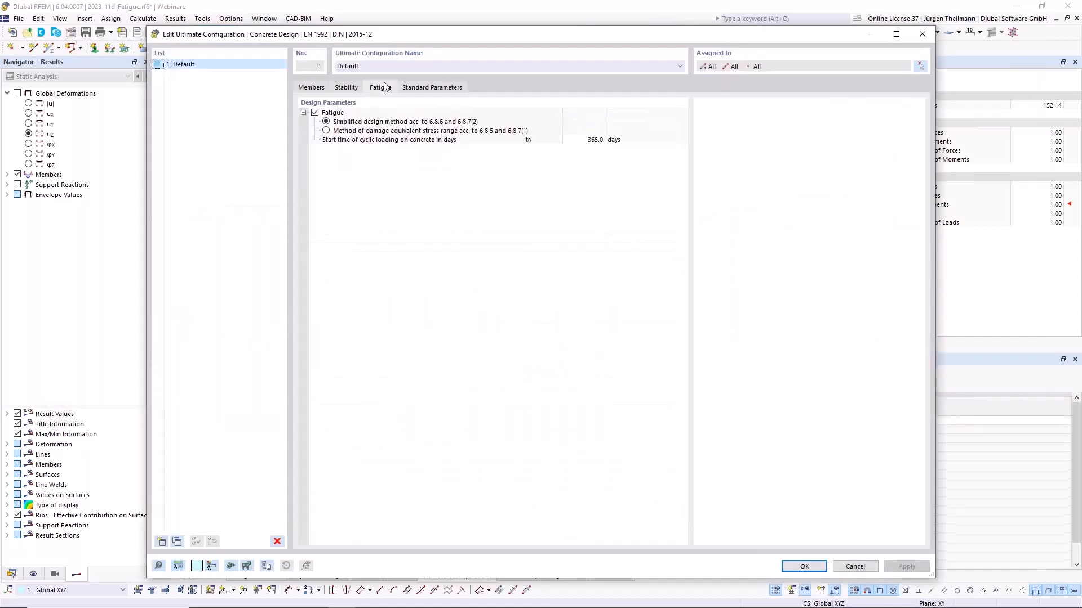
pyautogui.click(326, 131)
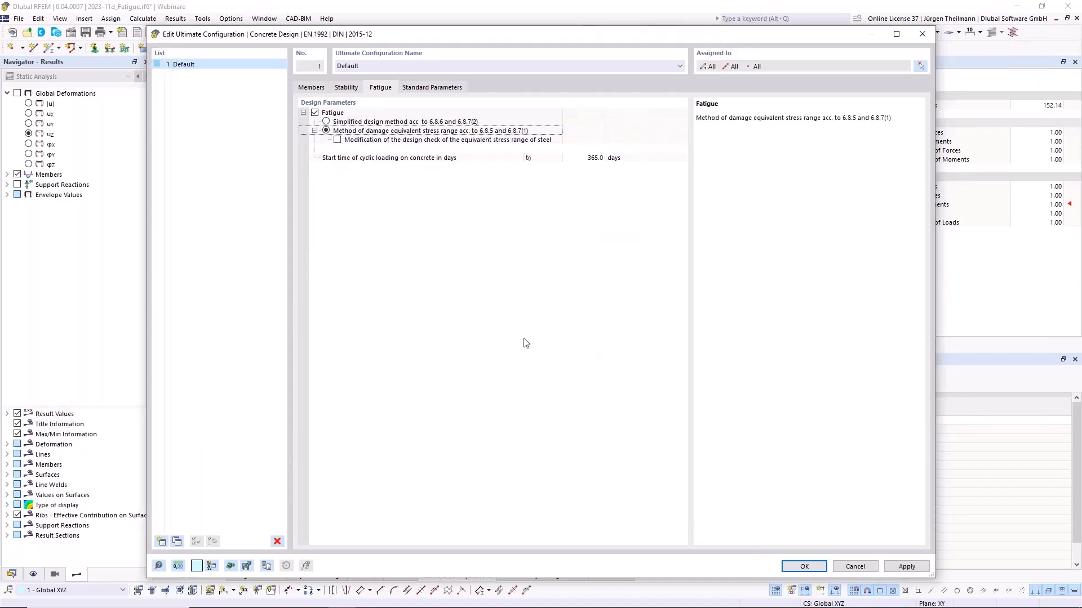
pyautogui.click(804, 567)
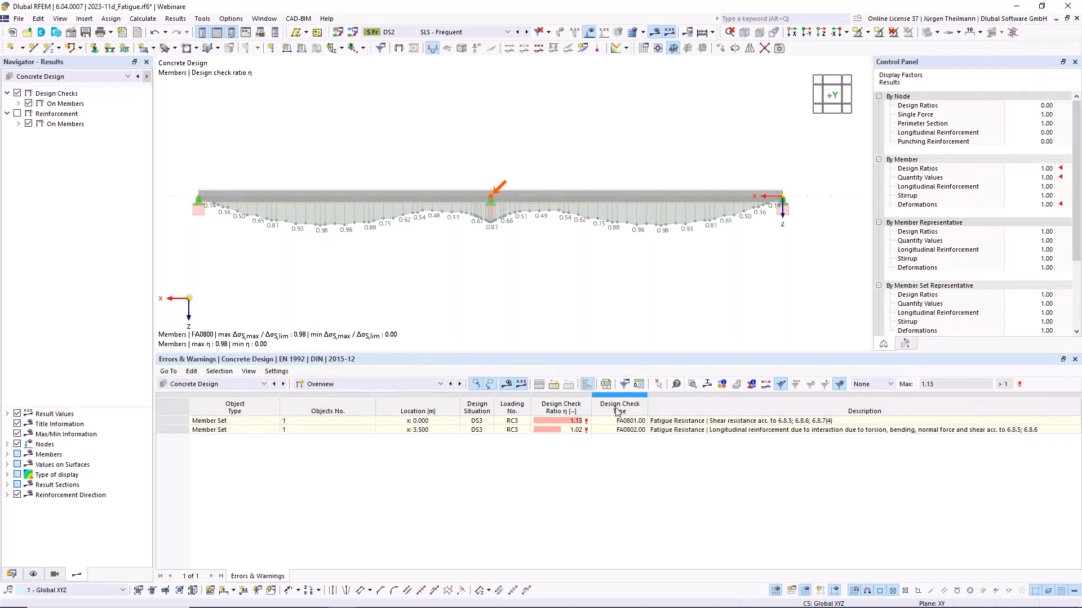
pyautogui.click(639, 430)
# Check the fatigue option under the configurations to calculate in the concrete design global settings
pyautogui.click(406, 385)
pyautogui.click(404, 395)
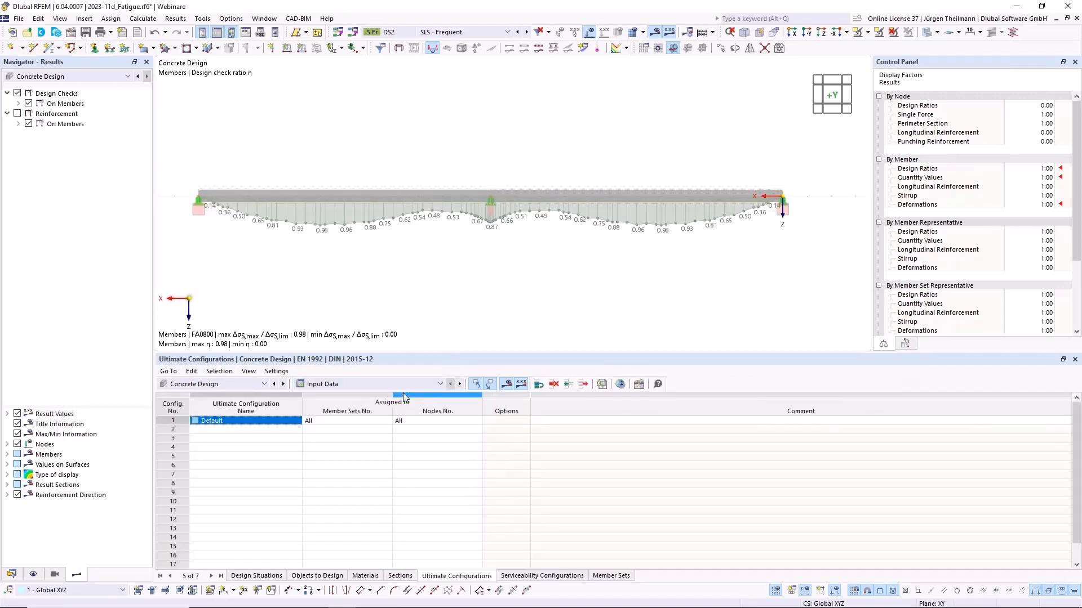
pyautogui.click(621, 386)
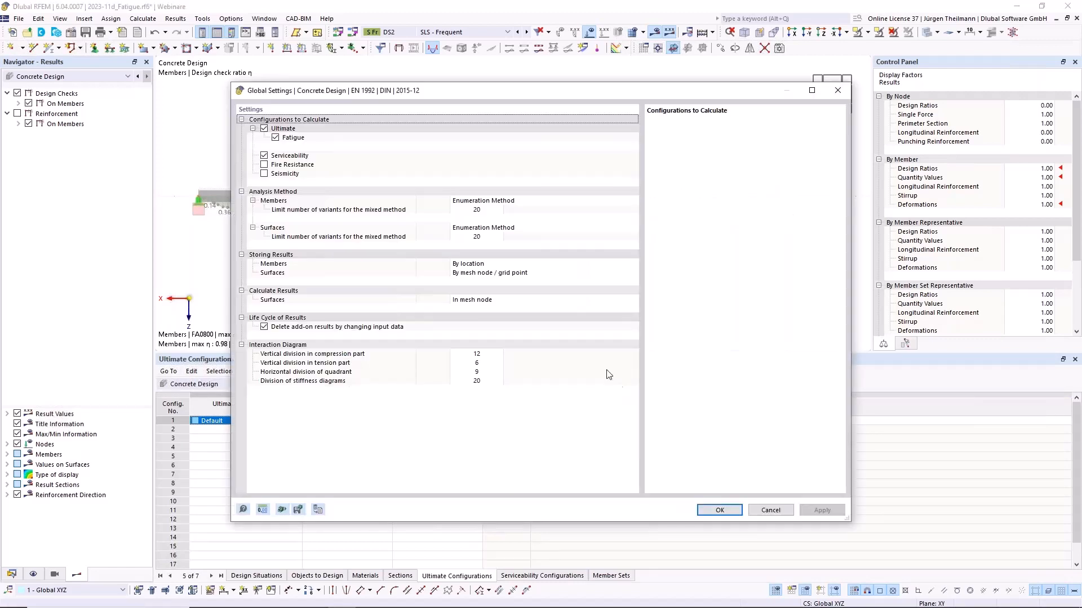
pyautogui.click(276, 137)
pyautogui.click(719, 509)
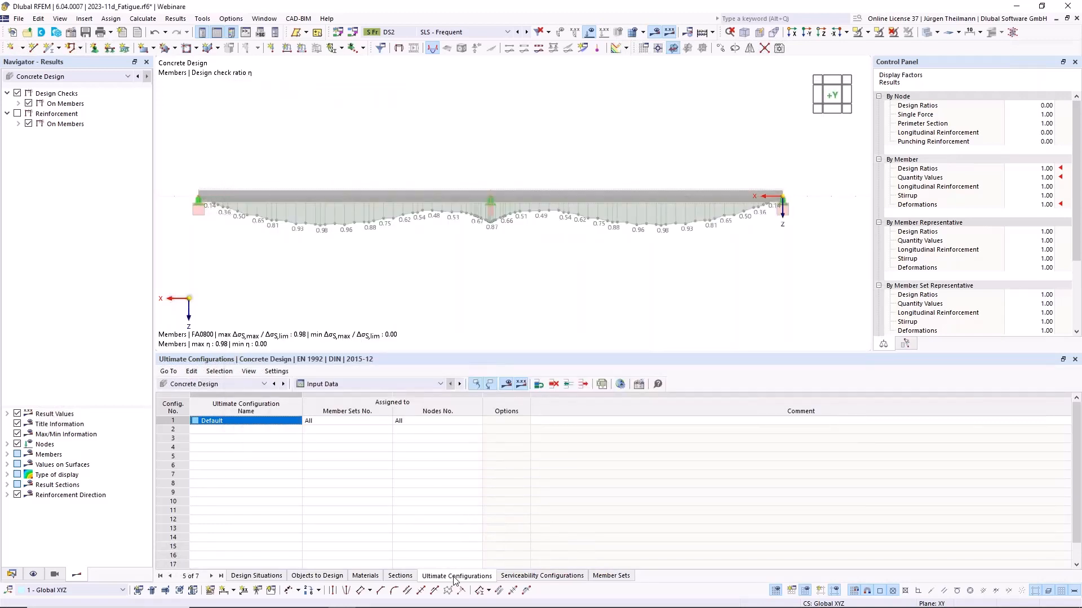
# Review the fatigue design parameters of the Default ultimate configuration
pyautogui.doubleClick(179, 420)
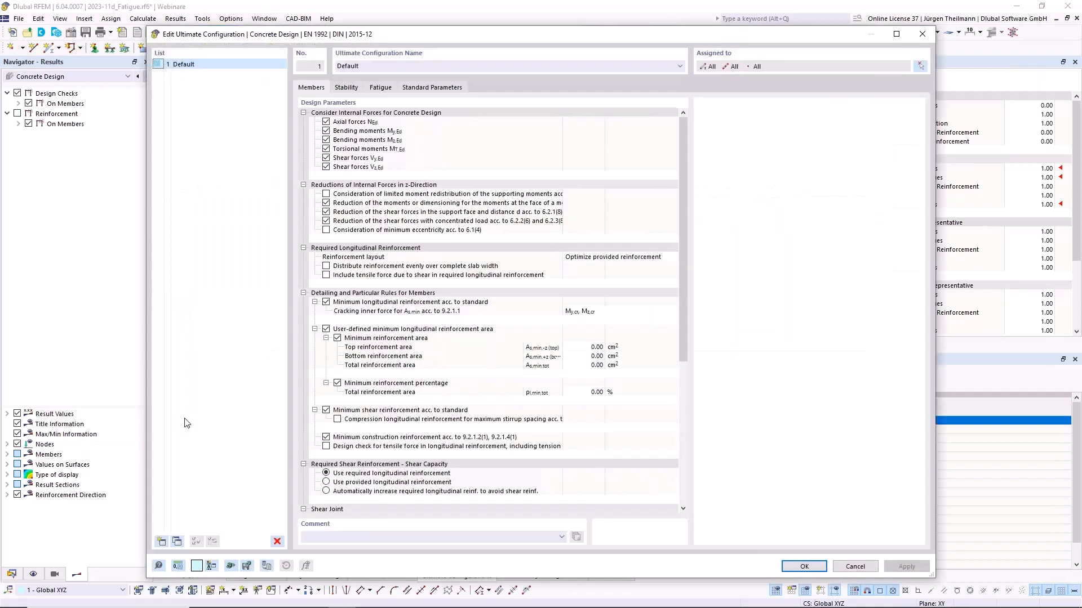
pyautogui.click(379, 87)
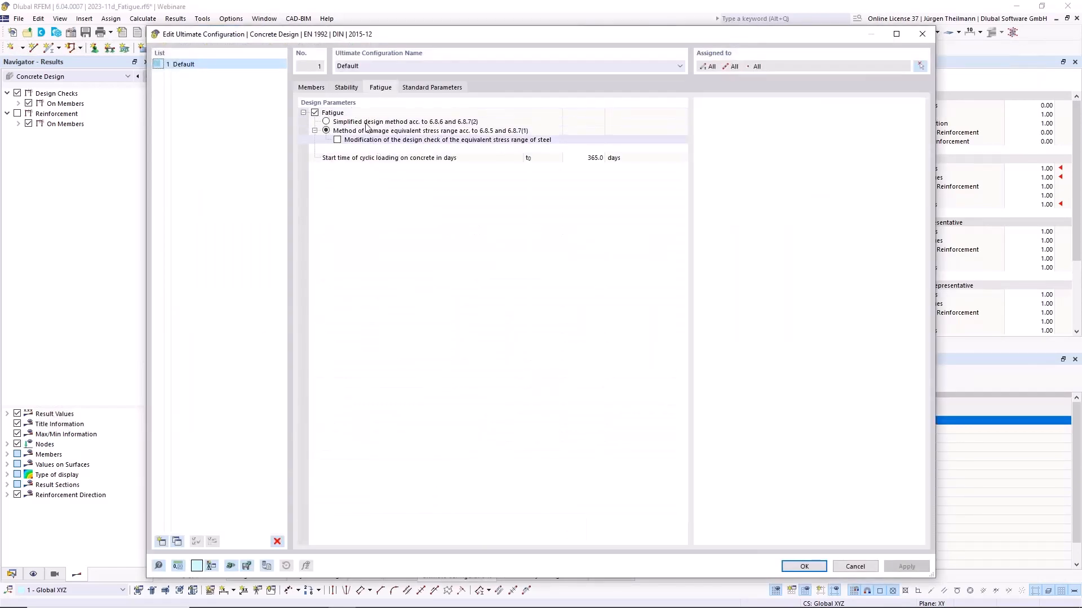
pyautogui.click(855, 566)
# Try to restrict the combinations to design for DS3 to RC3
pyautogui.click(271, 576)
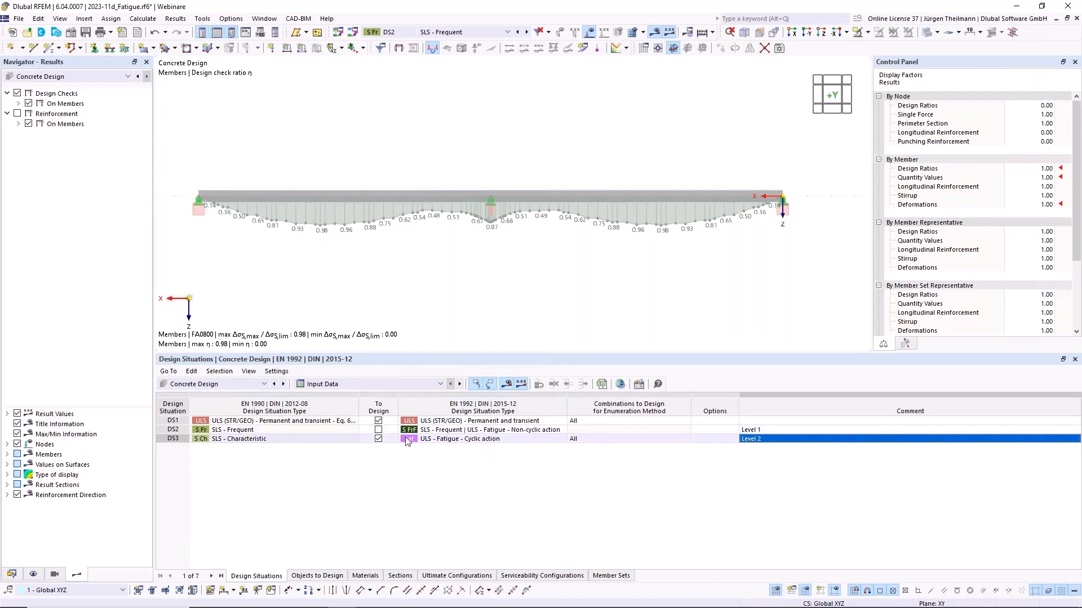
pyautogui.click(592, 439)
pyautogui.click(677, 439)
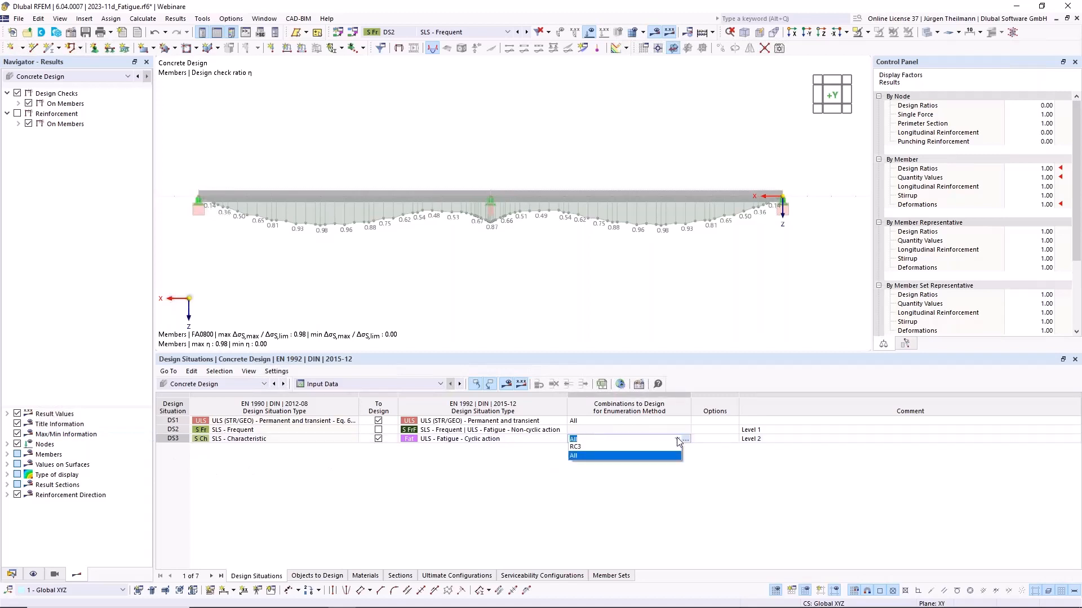
pyautogui.click(611, 448)
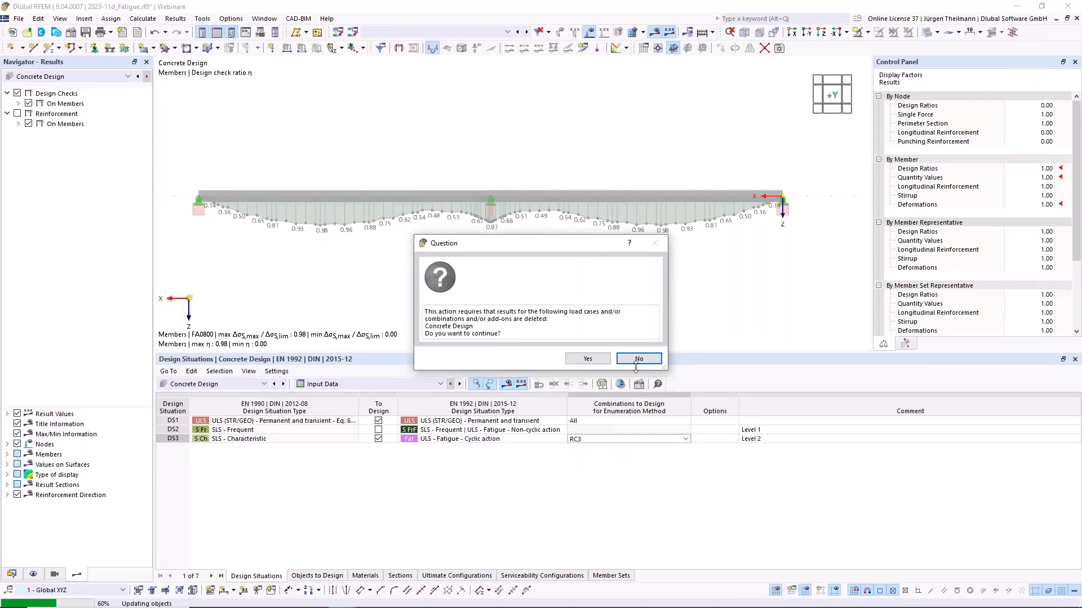
pyautogui.click(638, 360)
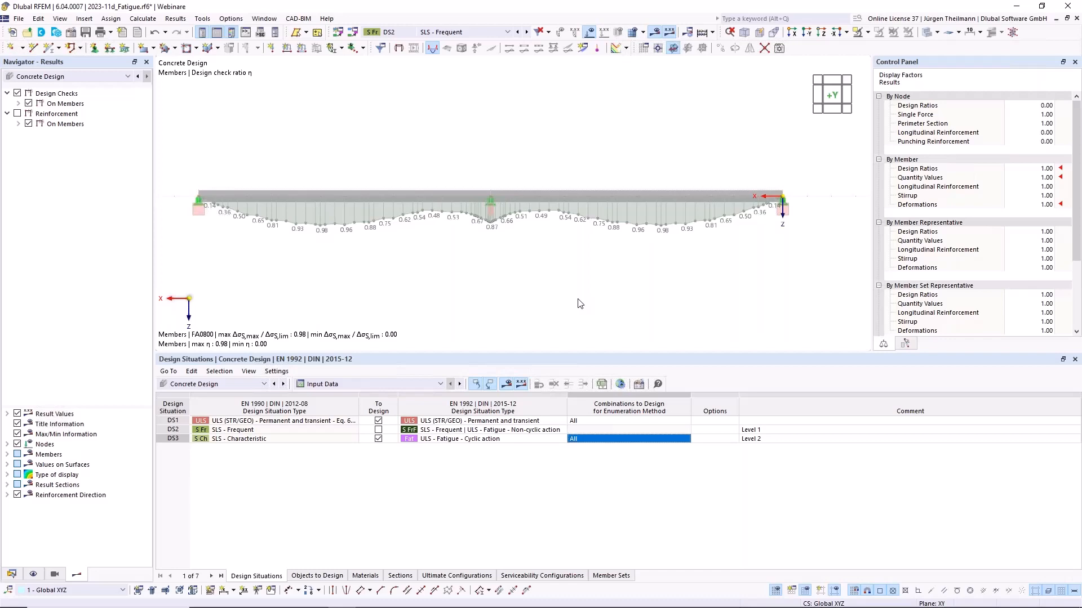
# Switch to the Dlubal website in the browser and open the Knowledge Base articles
pyautogui.hotkey('alt', 'Tab')
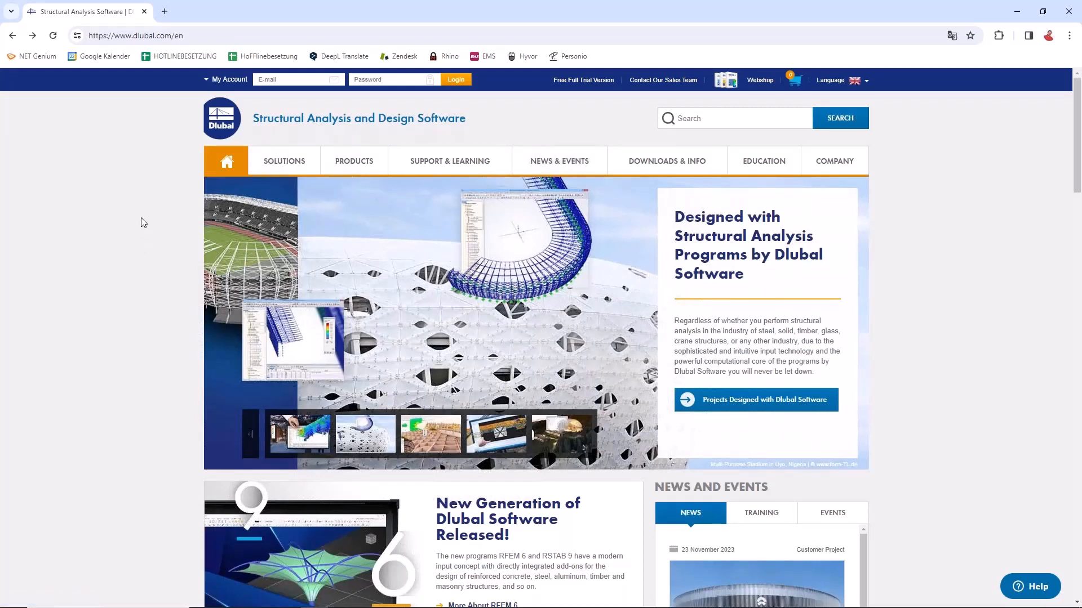
pyautogui.moveTo(487, 167)
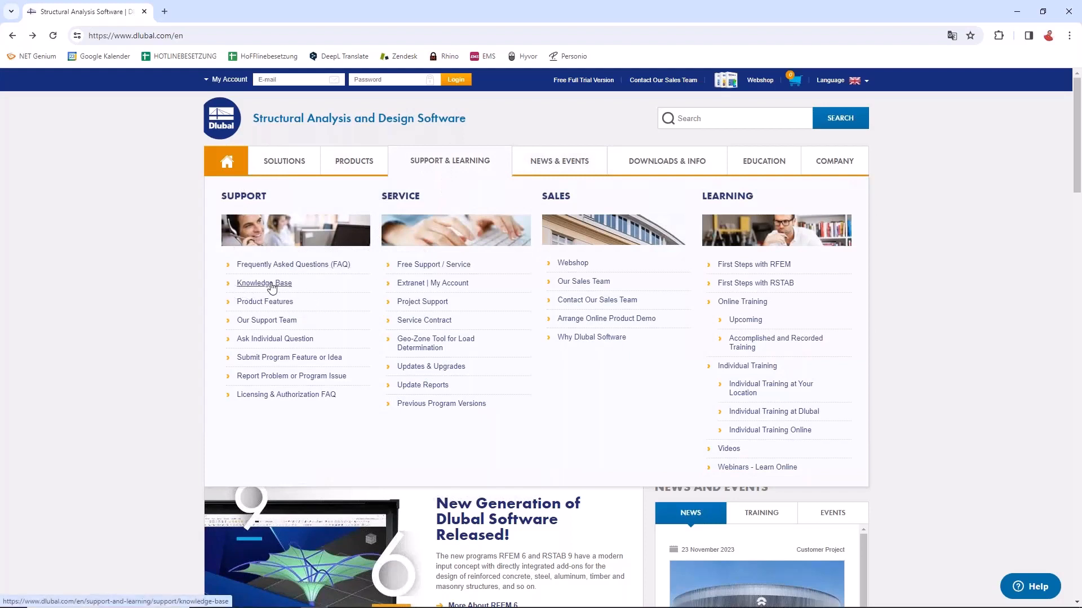
pyautogui.click(271, 287)
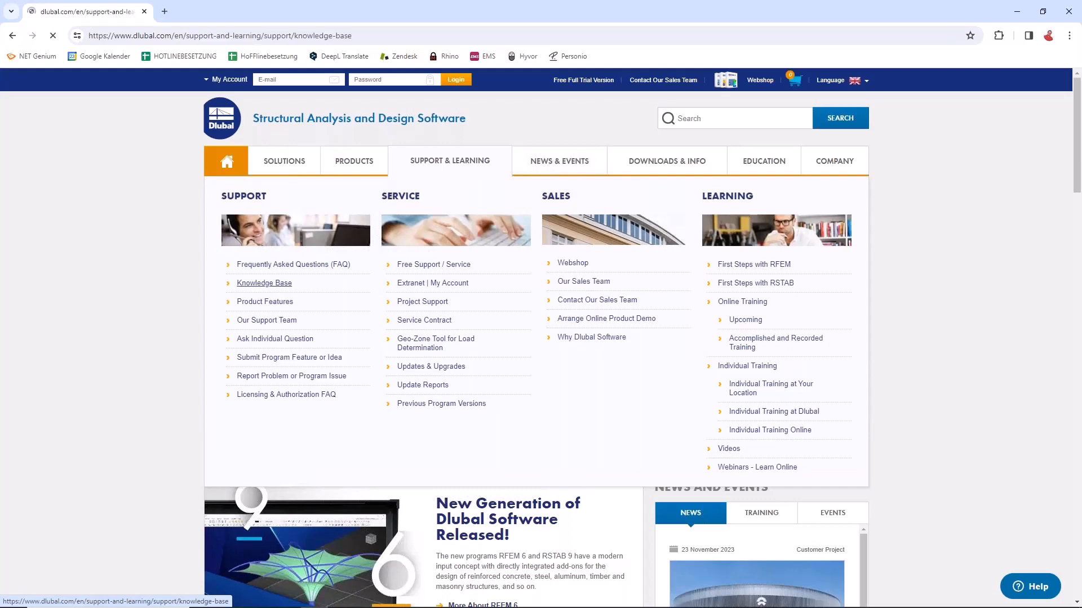
pyautogui.scroll(-4, 146, 290)
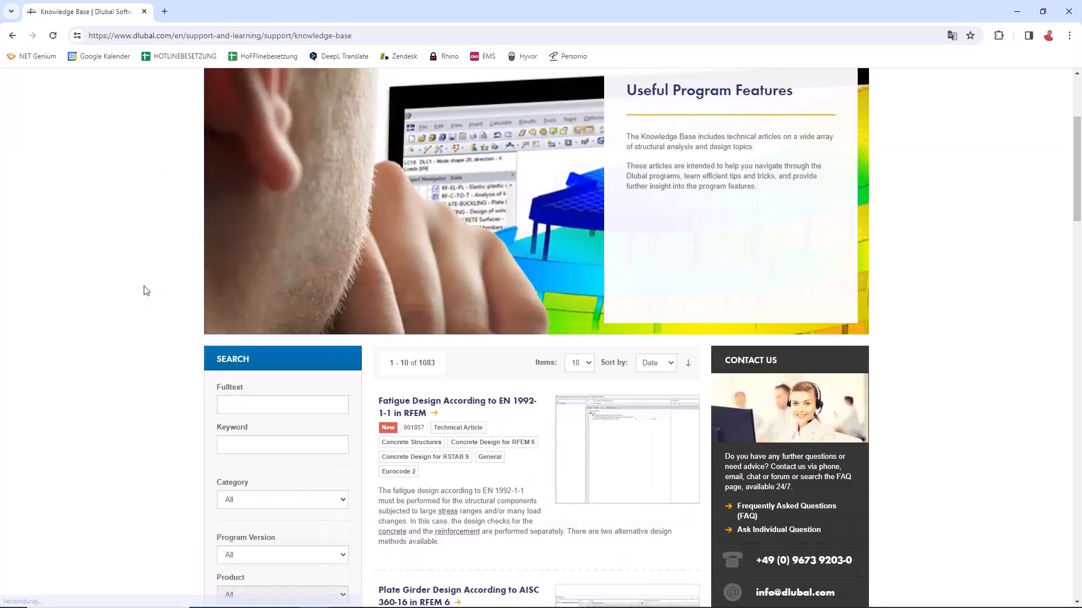
pyautogui.scroll(-3, 131, 272)
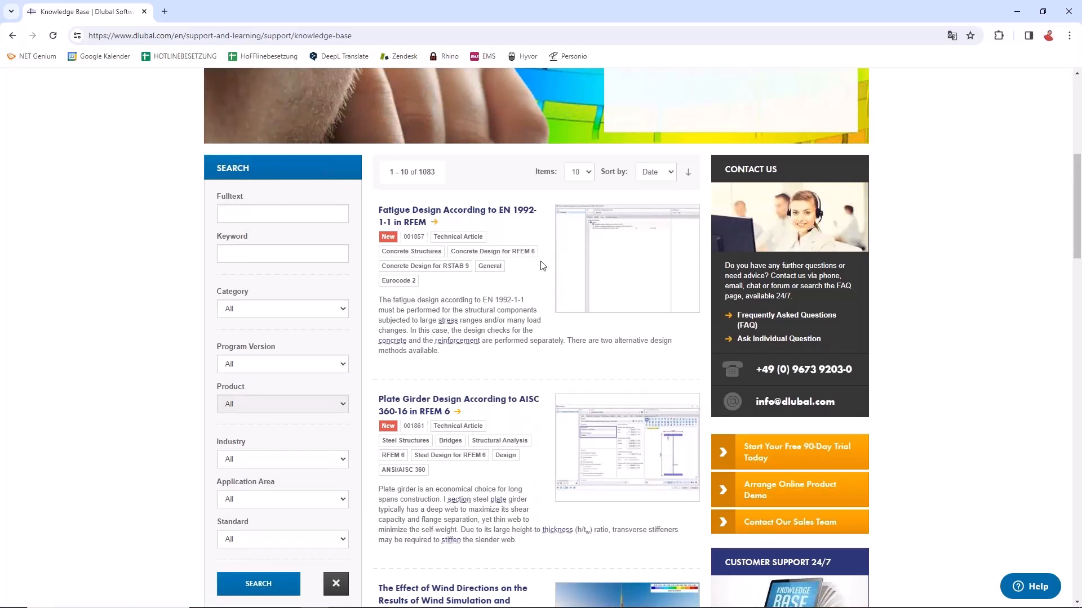
# Search the Knowledge Base full text for "fatigue"
pyautogui.click(278, 217)
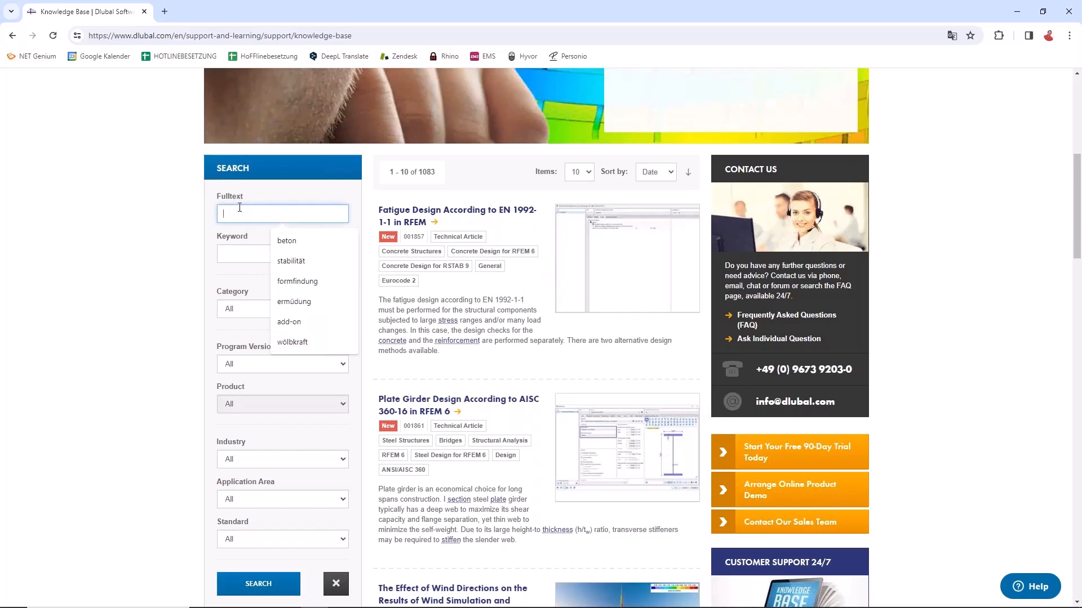
pyautogui.write('fatigue')
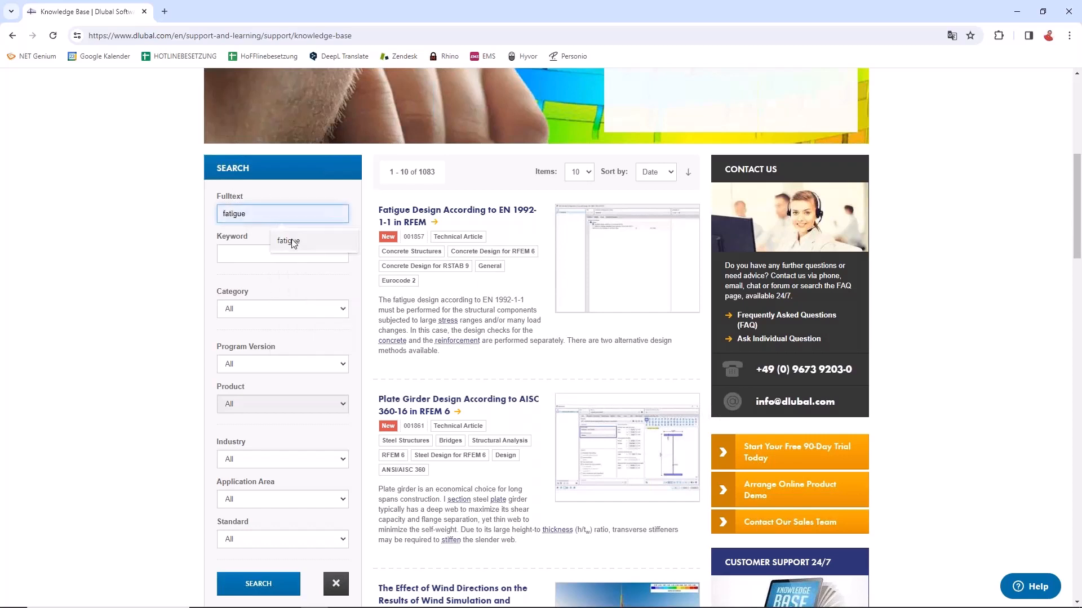
pyautogui.click(290, 242)
pyautogui.click(274, 587)
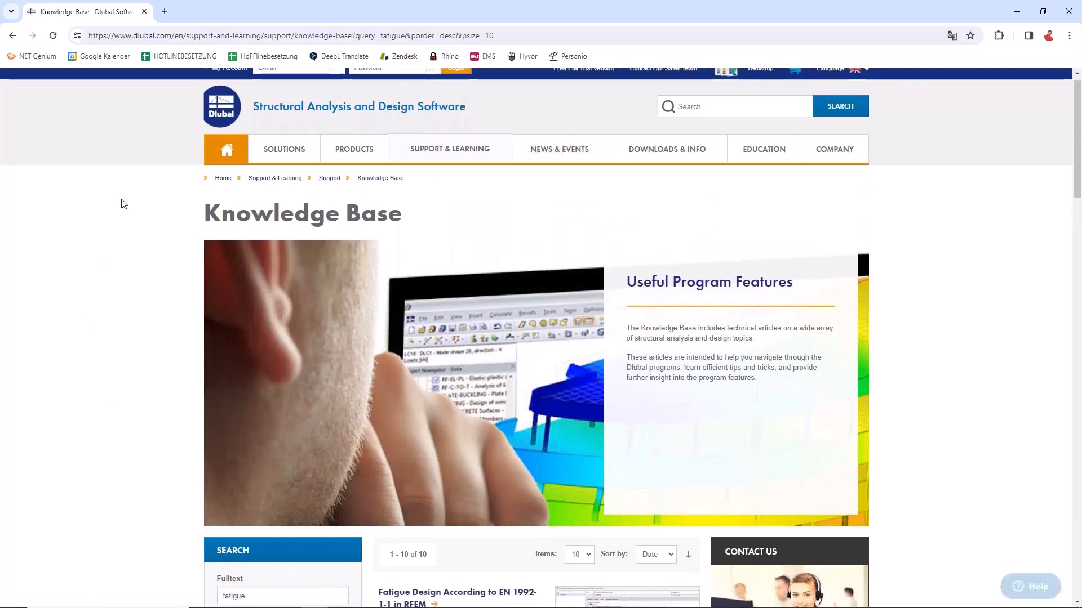
# Open the article "Fatigue Design According to EN 1992-1-1 in RFEM" and read through its Design Level 1 section
pyautogui.scroll(-5, 124, 204)
pyautogui.click(435, 328)
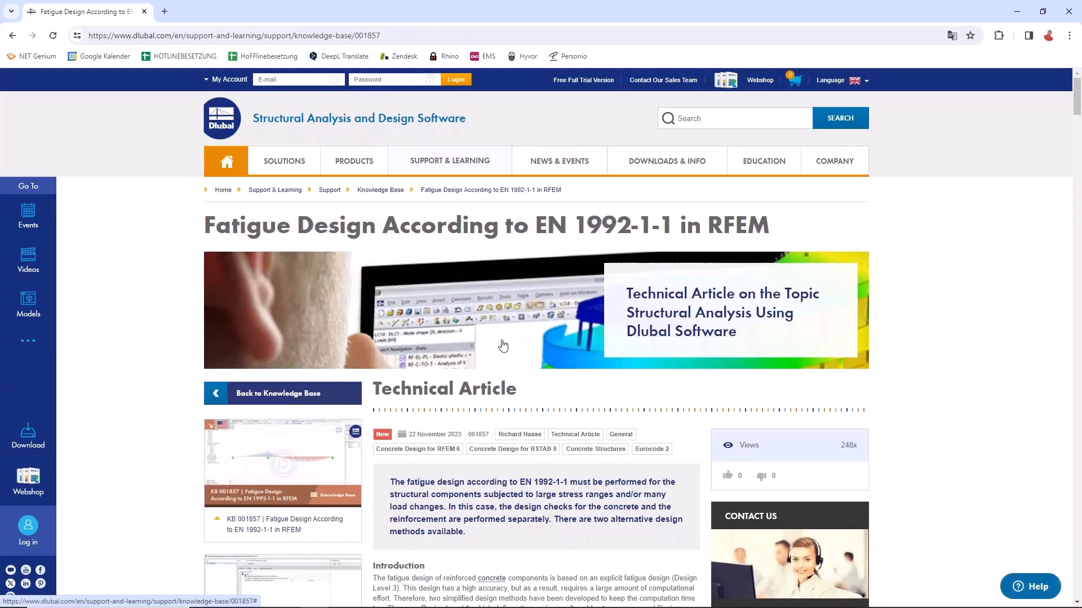
pyautogui.scroll(-5, 235, 406)
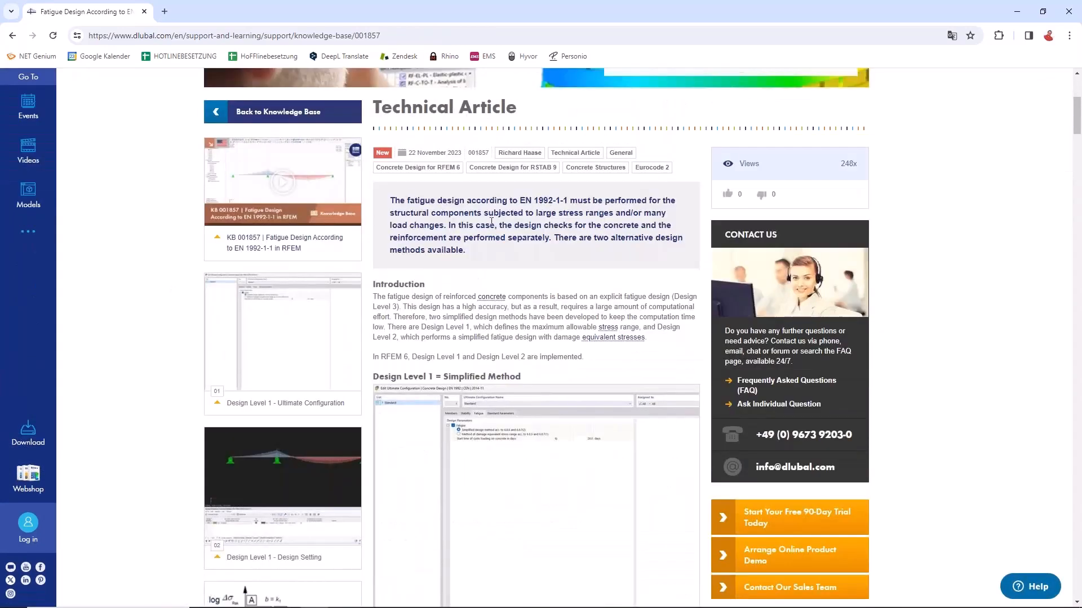
pyautogui.scroll(-4, 555, 383)
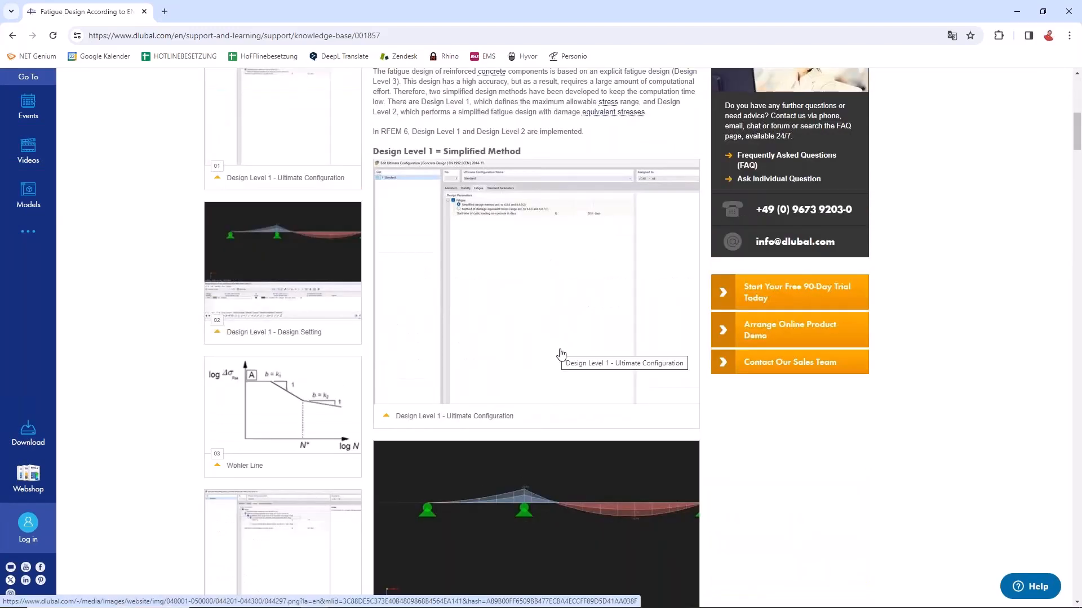
pyautogui.scroll(-8, 475, 322)
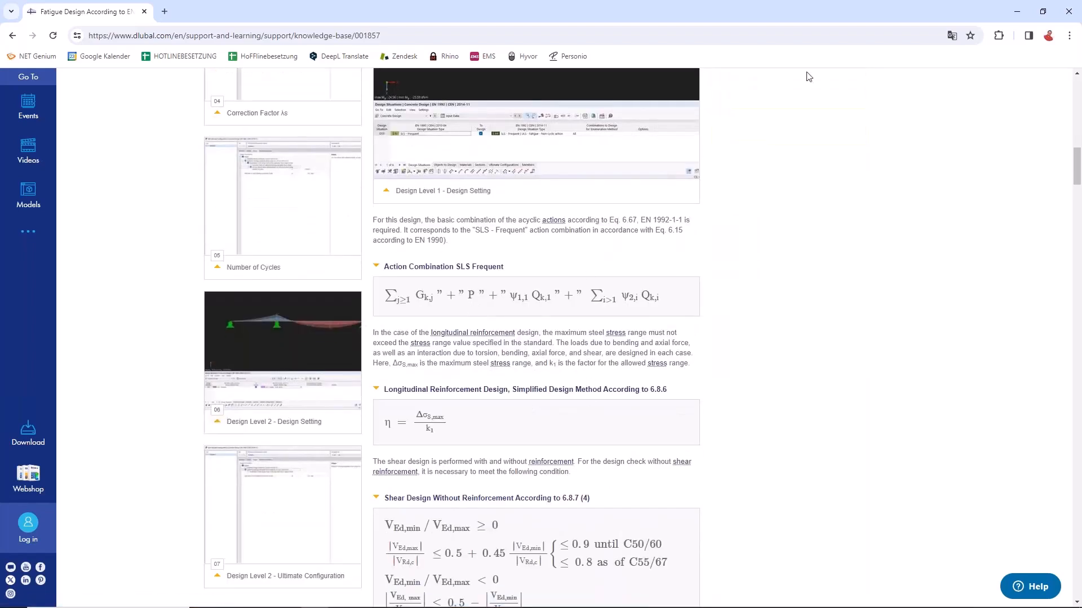
# Return to RFEM and activate the model 2023-11e_Punching.rf6
pyautogui.click(1017, 11)
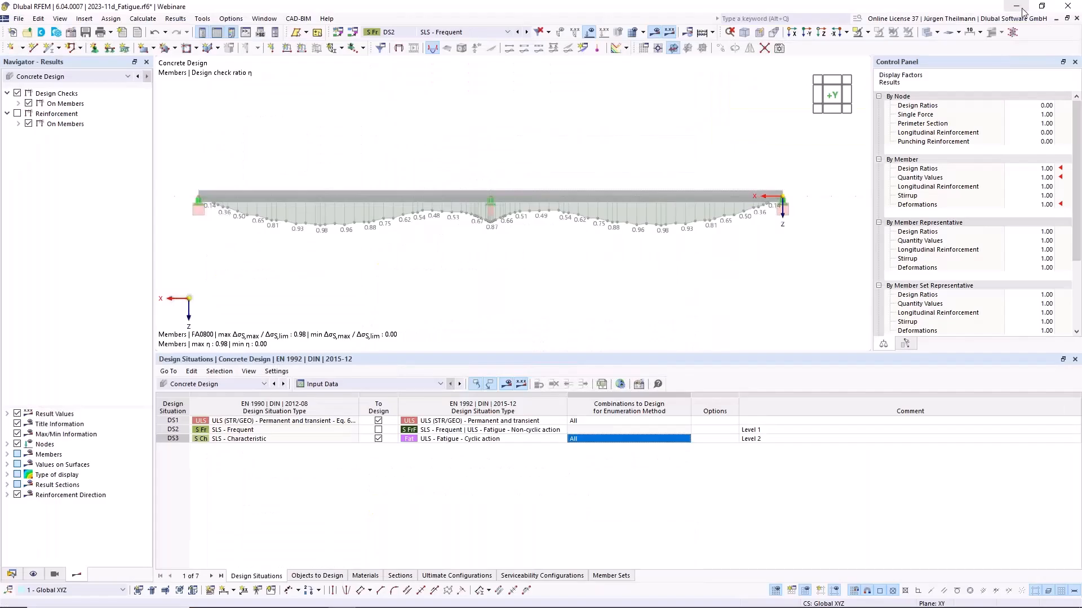
pyautogui.click(11, 574)
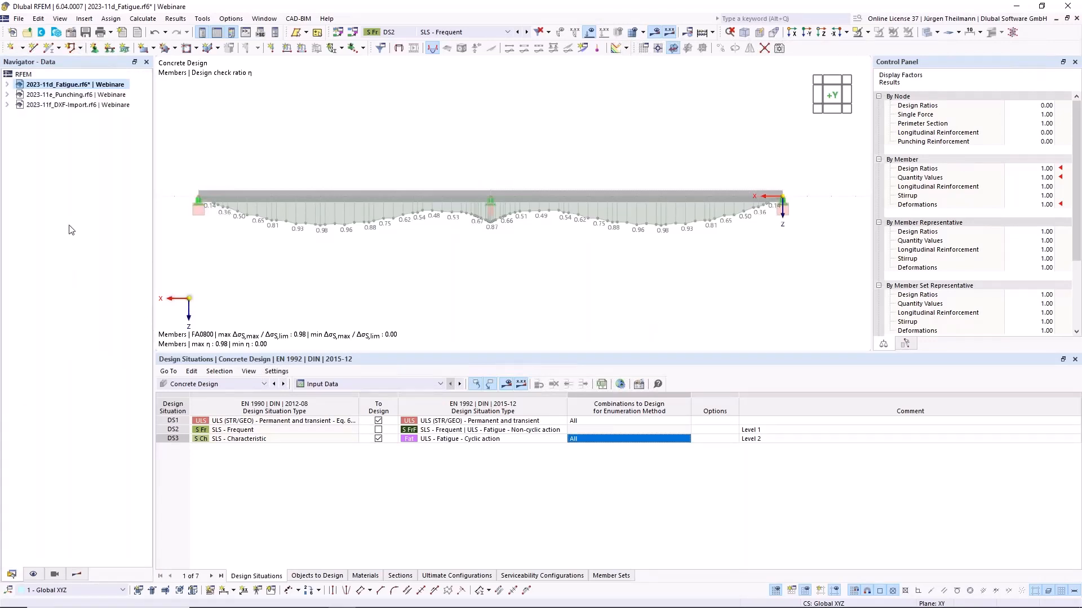
pyautogui.doubleClick(72, 94)
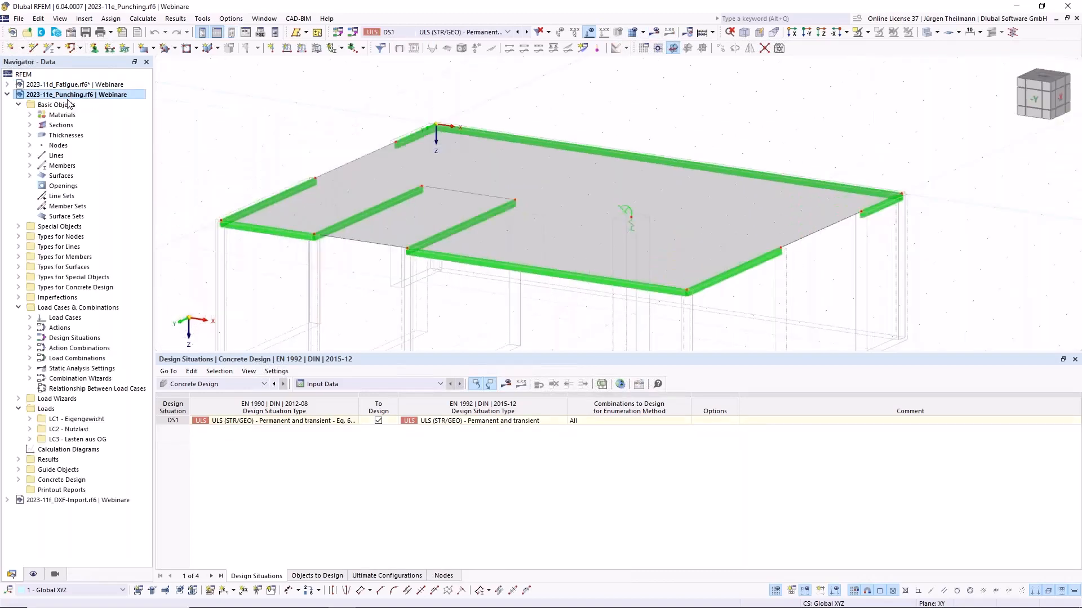
# Collapse the punching model's tree and examine the slab with its line supports and central column
pyautogui.click(7, 95)
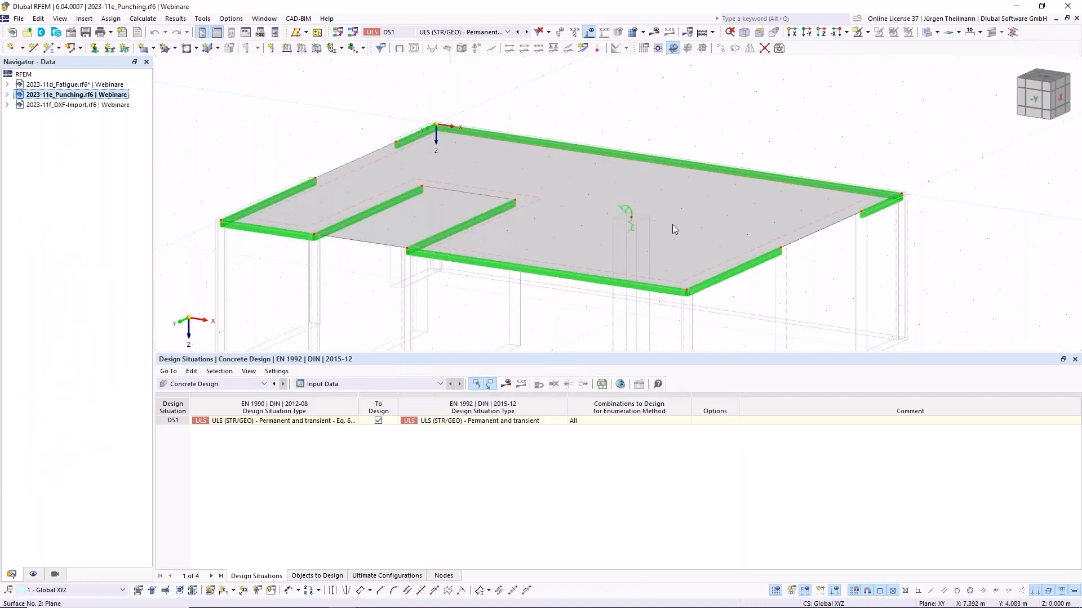
pyautogui.scroll(-1, 672, 226)
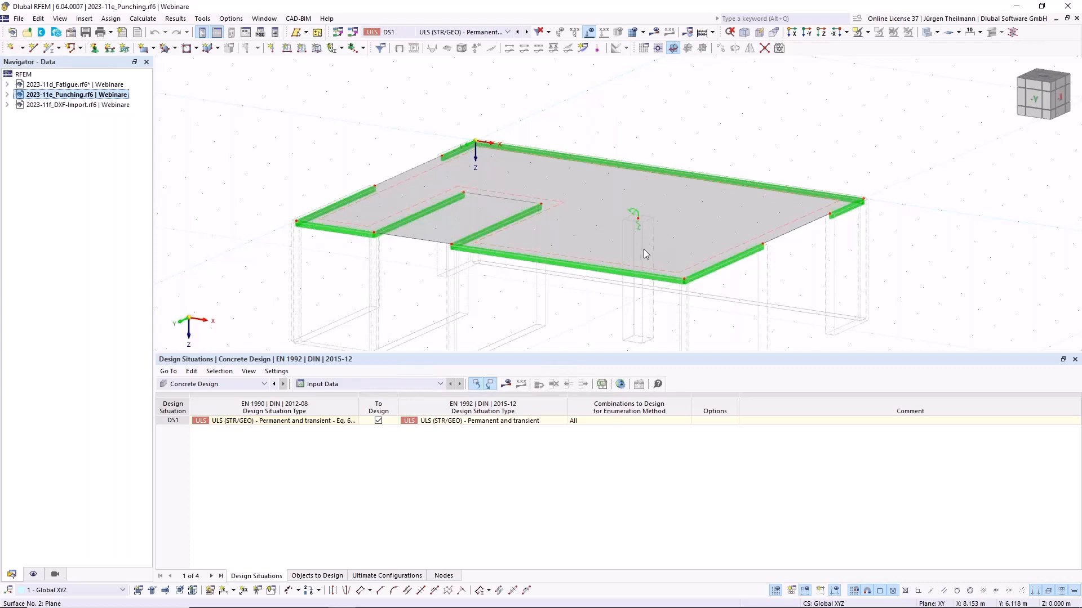
pyautogui.click(546, 269)
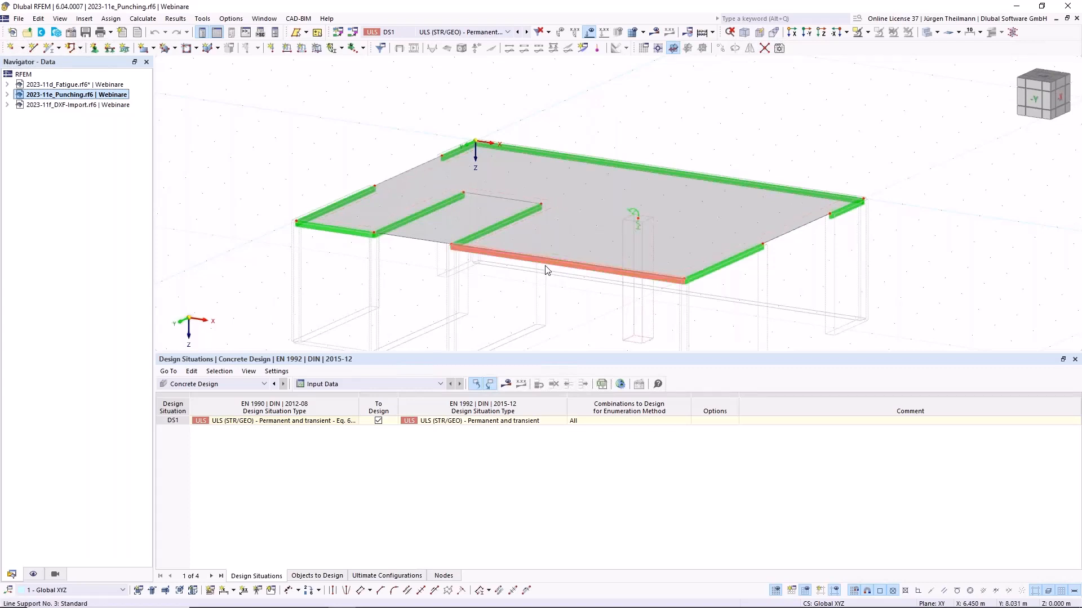
pyautogui.press('Escape')
pyautogui.moveTo(574, 255); pyautogui.dragTo(594, 272, button='middle')
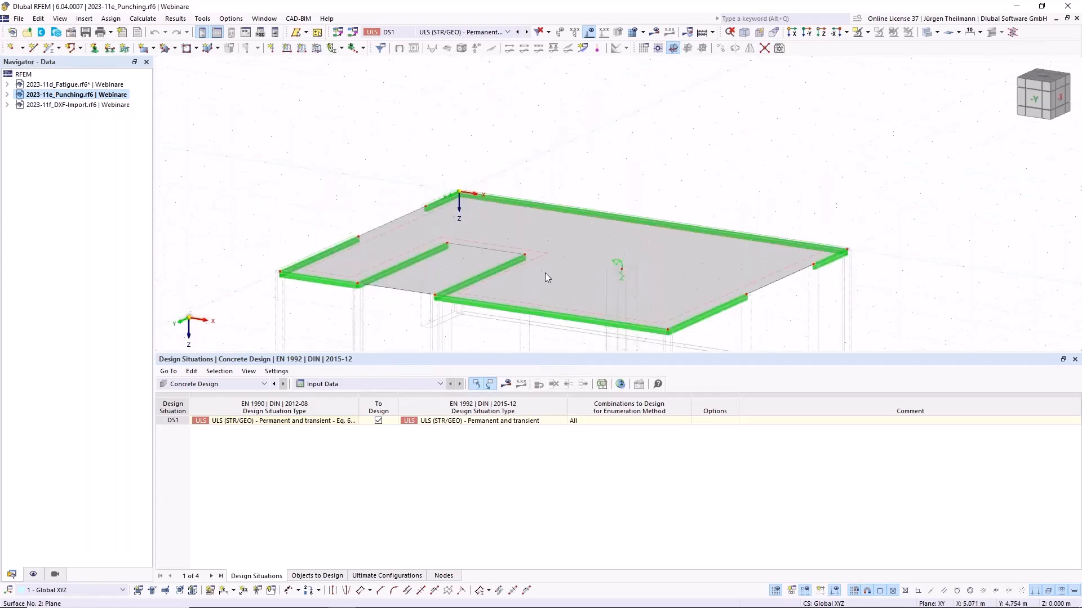
# Review the slab loads of LC2 Nutzlast and LC3 Lasten aus OG, and return to design situation DS1
pyautogui.click(507, 32)
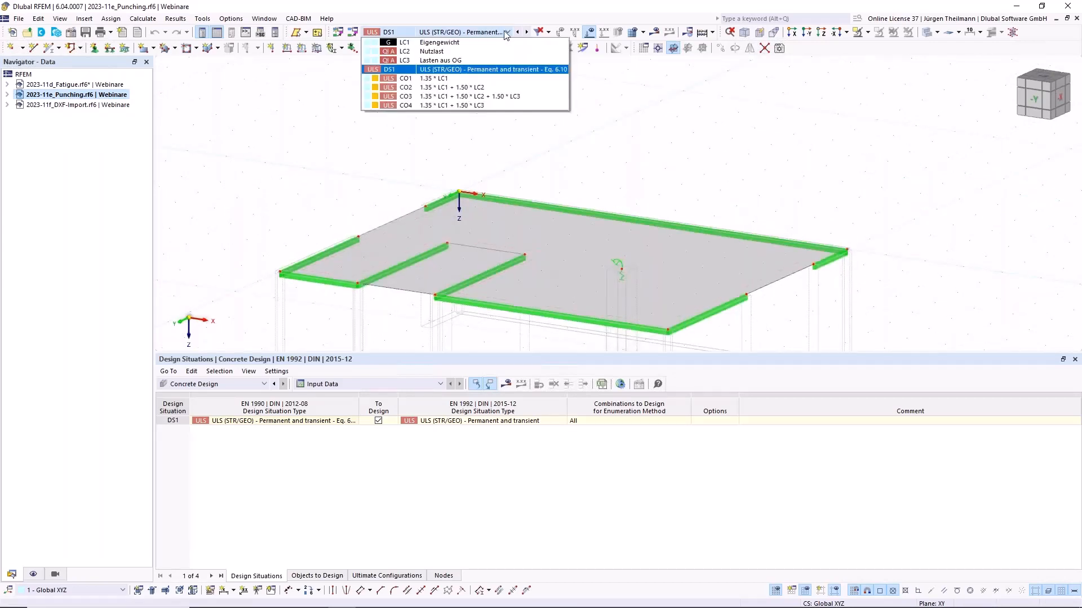
pyautogui.click(495, 51)
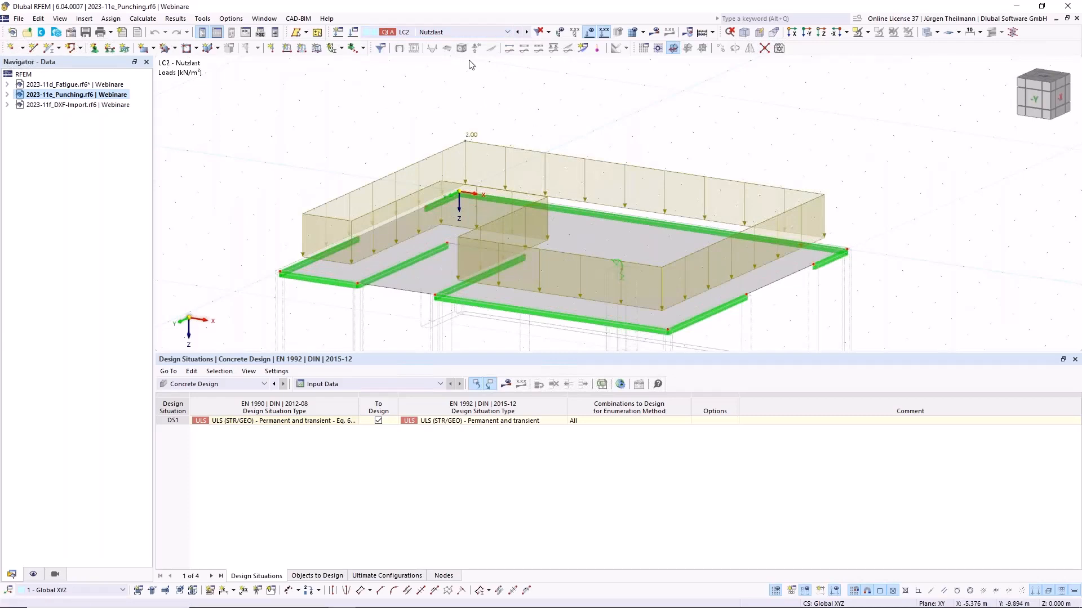
pyautogui.click(526, 32)
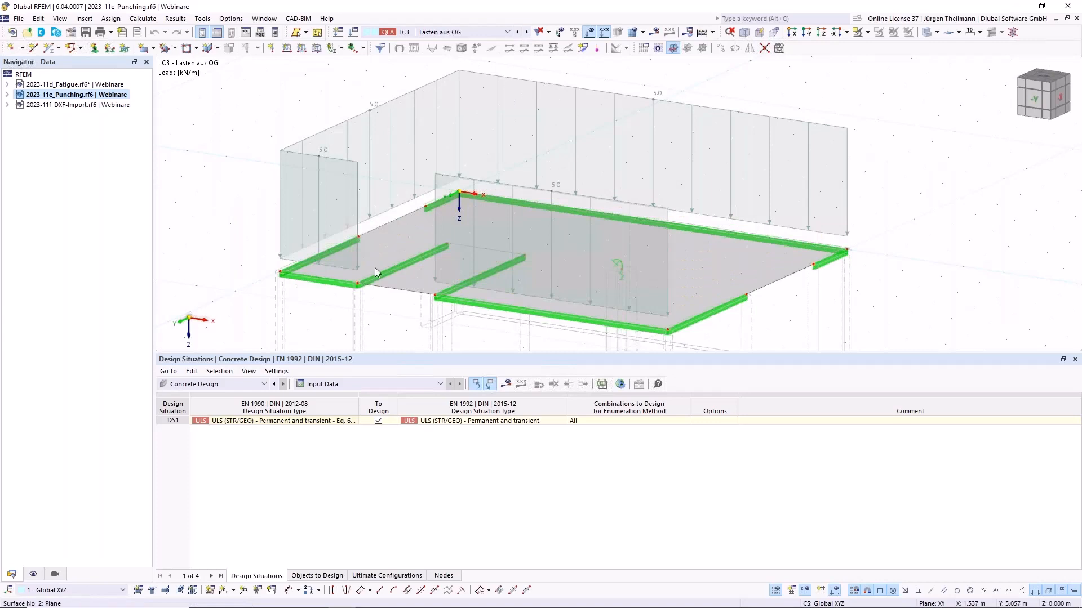
pyautogui.scroll(-3, 626, 184)
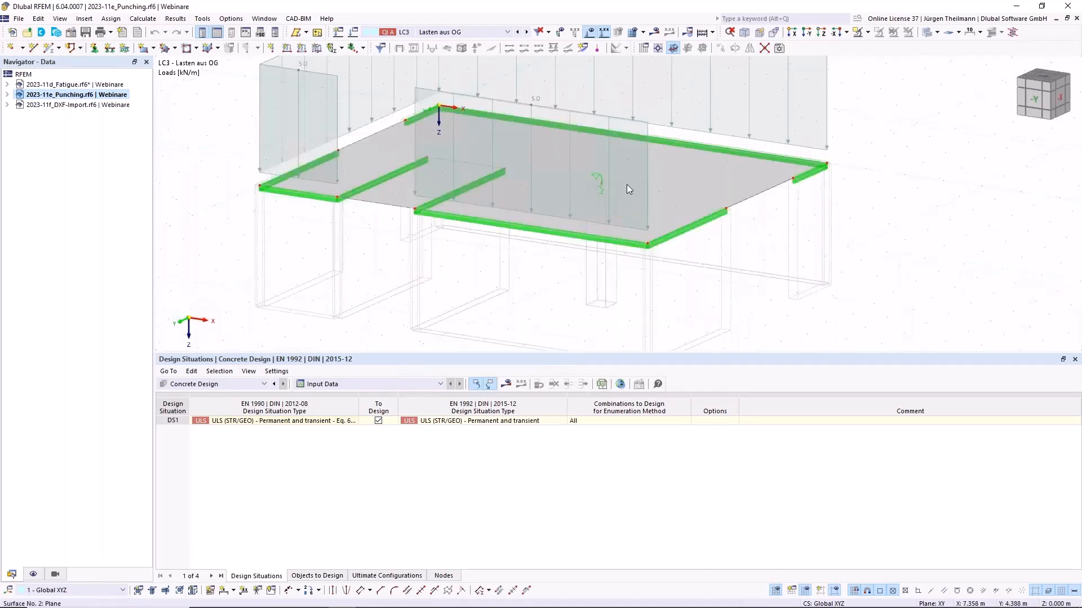
pyautogui.scroll(-2, 627, 184)
pyautogui.click(451, 32)
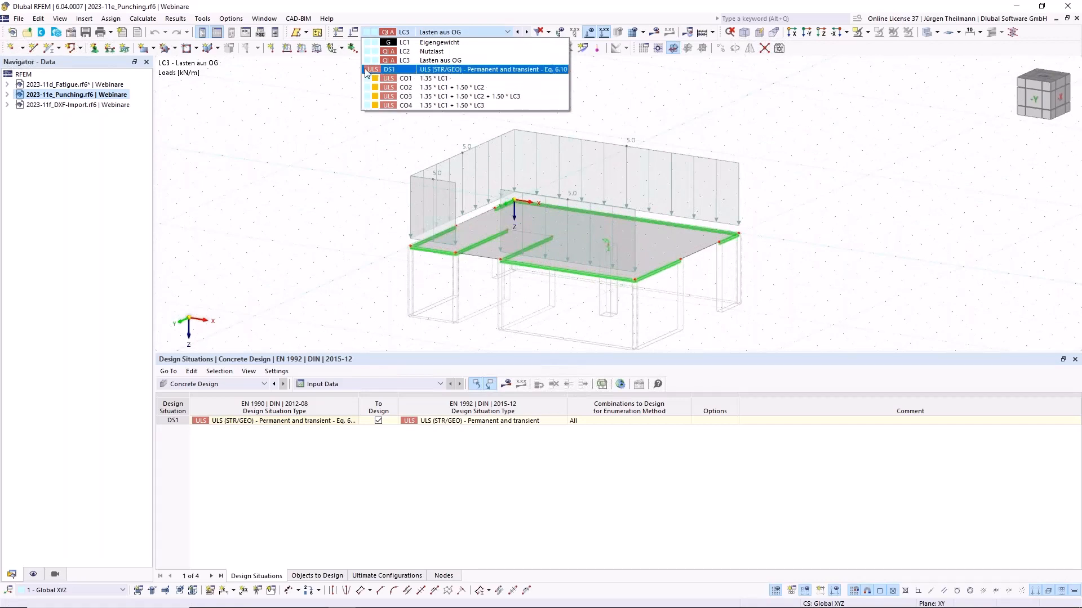
pyautogui.click(524, 69)
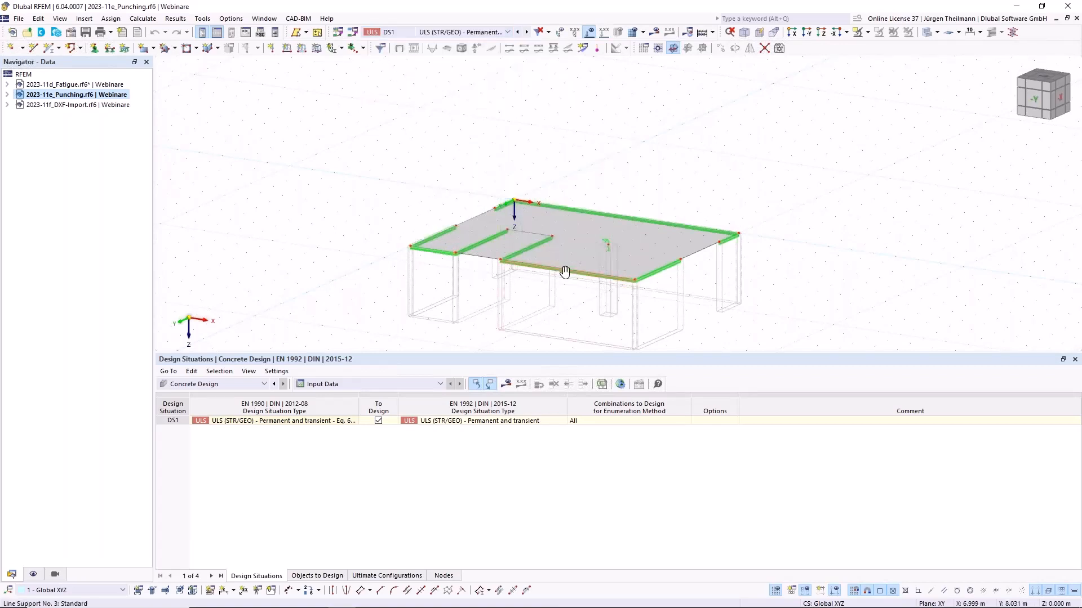
pyautogui.moveTo(560, 271); pyautogui.dragTo(536, 224, button='middle')
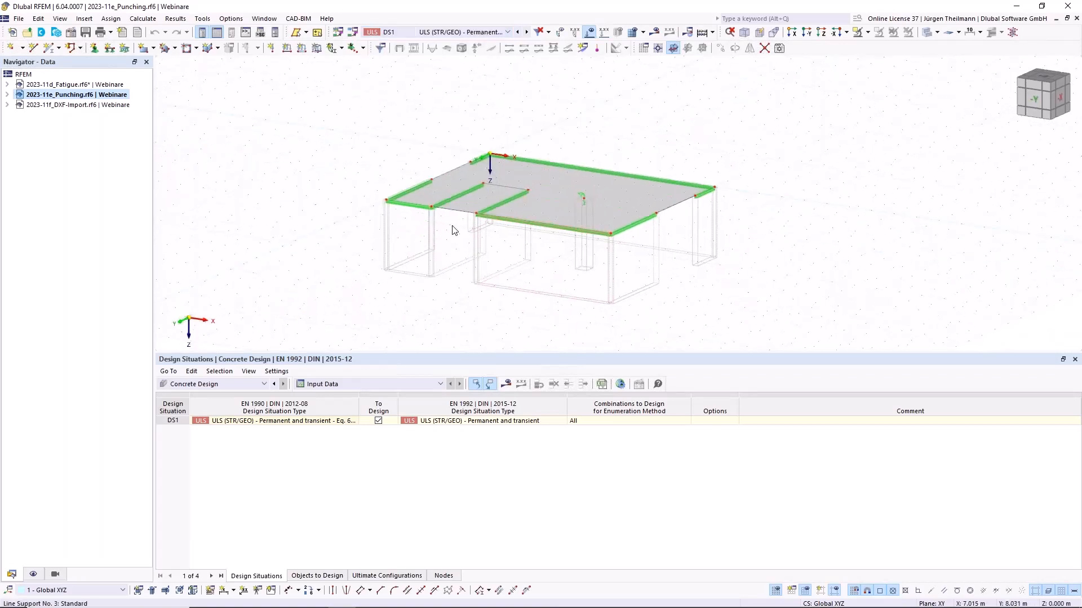
# Display the Concrete Design results for DS1 and inspect the punching checks at the wall ends, wall corners and central column
pyautogui.click(507, 385)
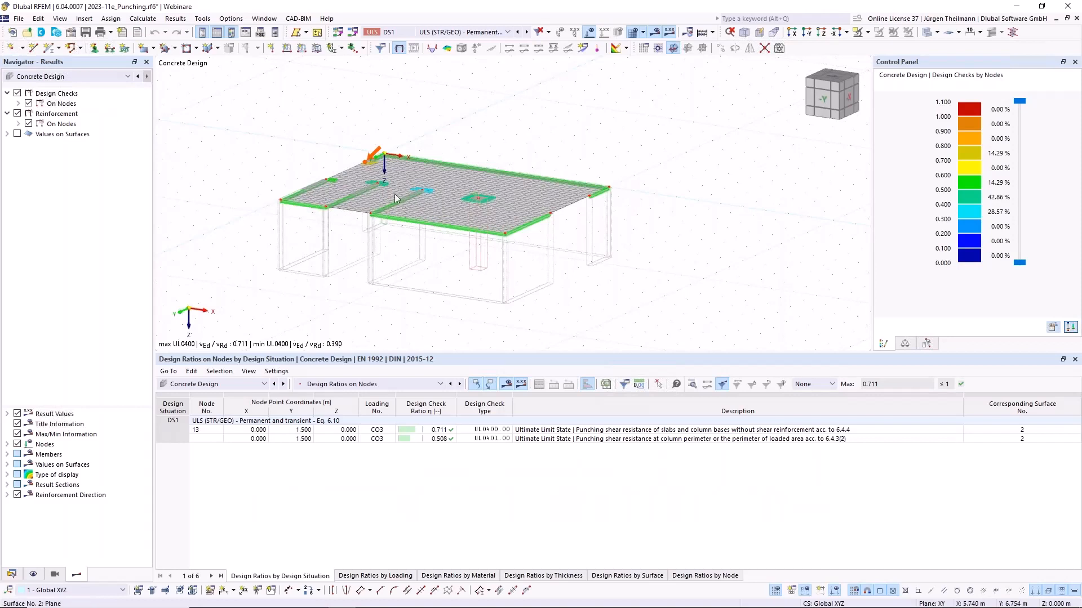
pyautogui.scroll(5, 354, 166)
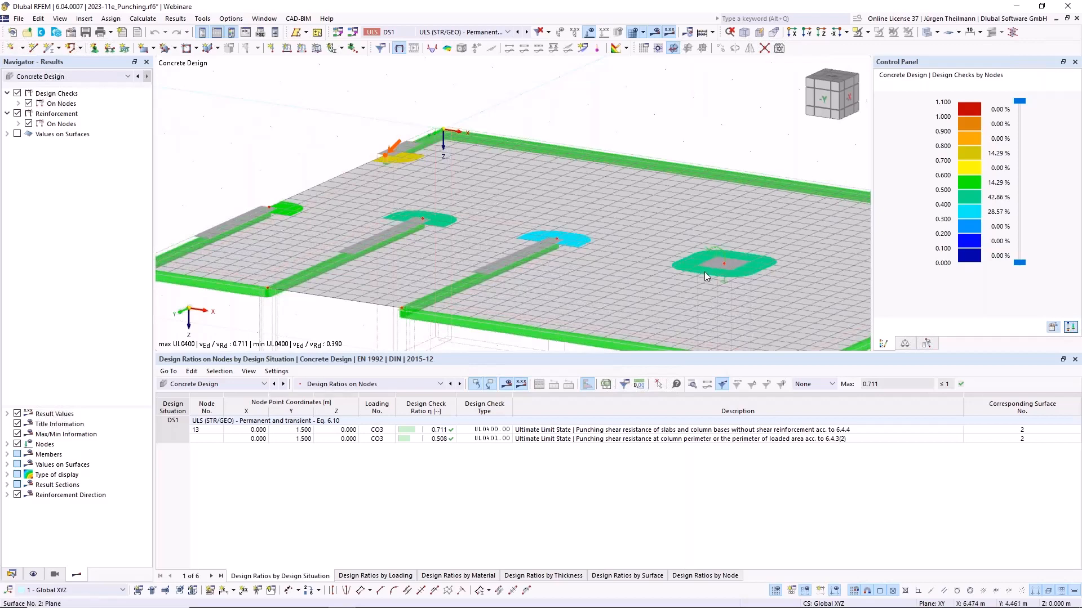
pyautogui.moveTo(704, 271); pyautogui.dragTo(512, 208, button='middle')
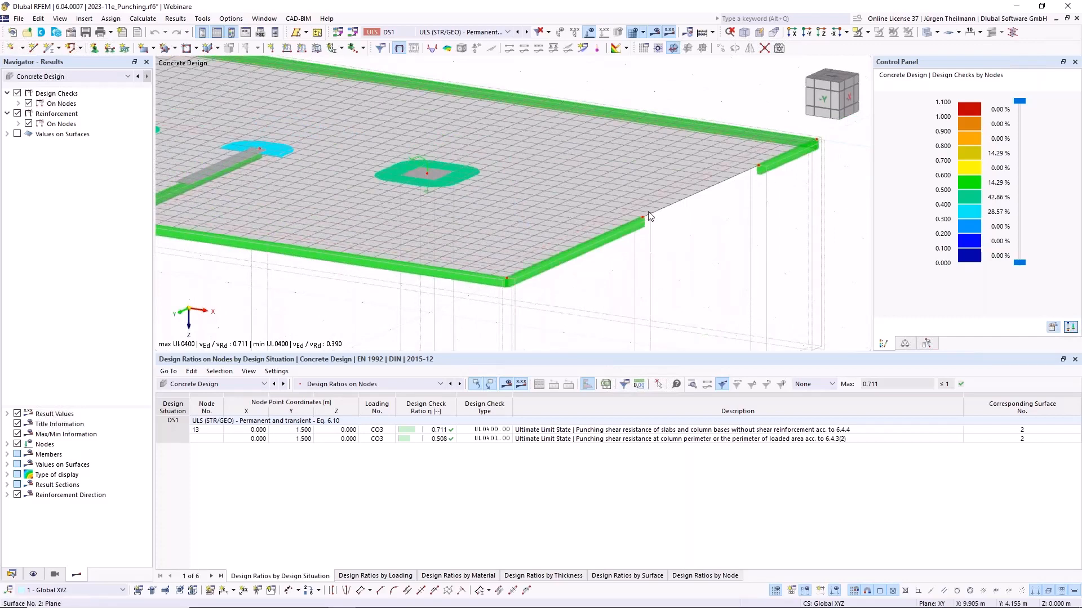
pyautogui.scroll(-5, 634, 214)
pyautogui.keyDown('ctrl'); pyautogui.moveTo(399, 190); pyautogui.dragTo(457, 247, button='middle'); pyautogui.keyUp('ctrl')
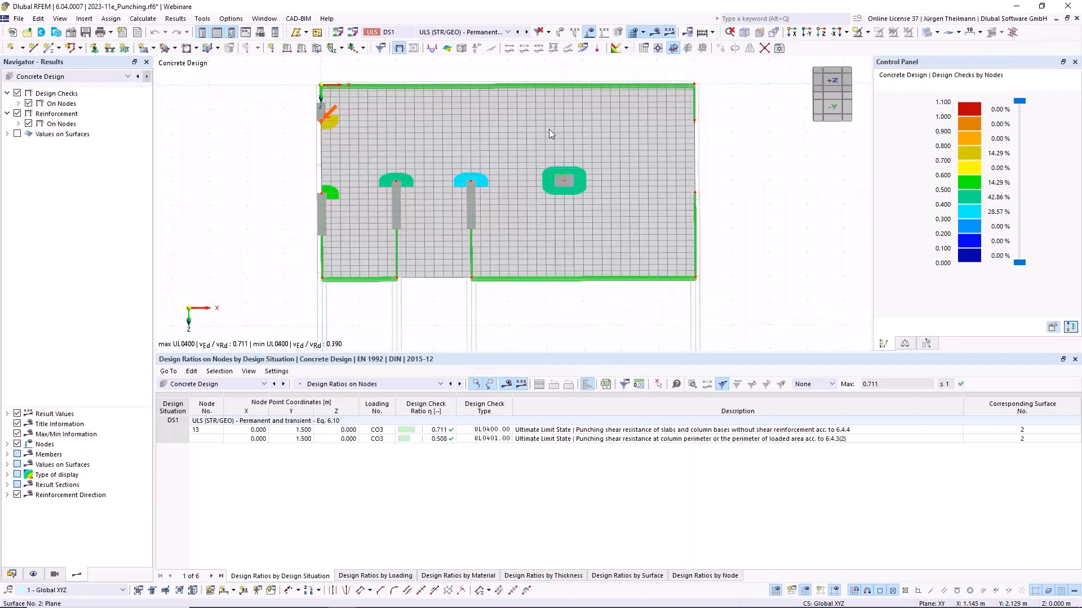
pyautogui.keyDown('ctrl'); pyautogui.moveTo(483, 220); pyautogui.dragTo(384, 127, button='middle'); pyautogui.keyUp('ctrl')
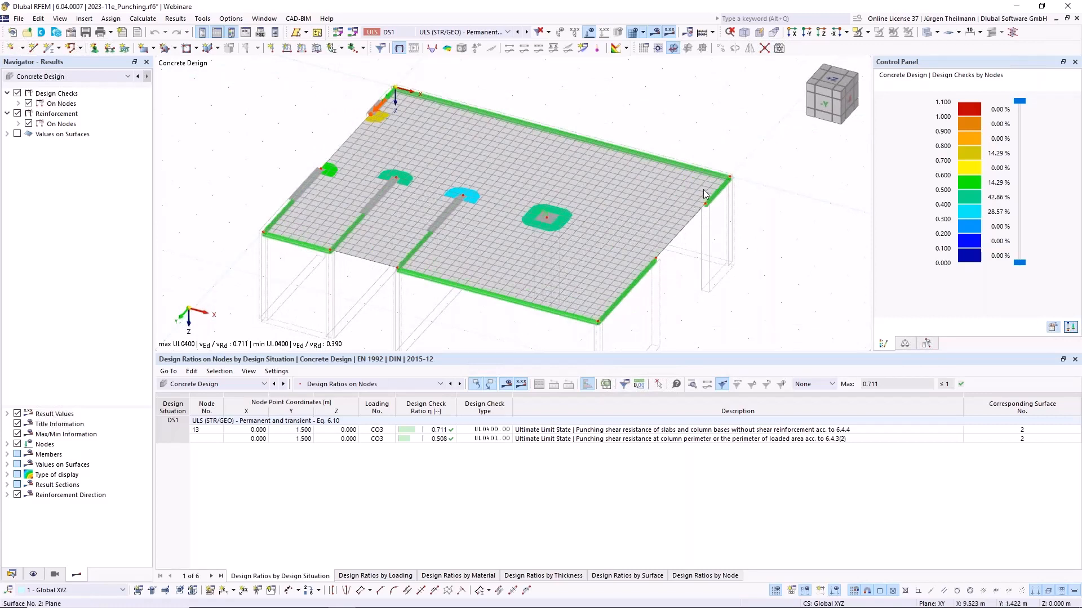
pyautogui.moveTo(642, 251); pyautogui.dragTo(571, 218, button='middle')
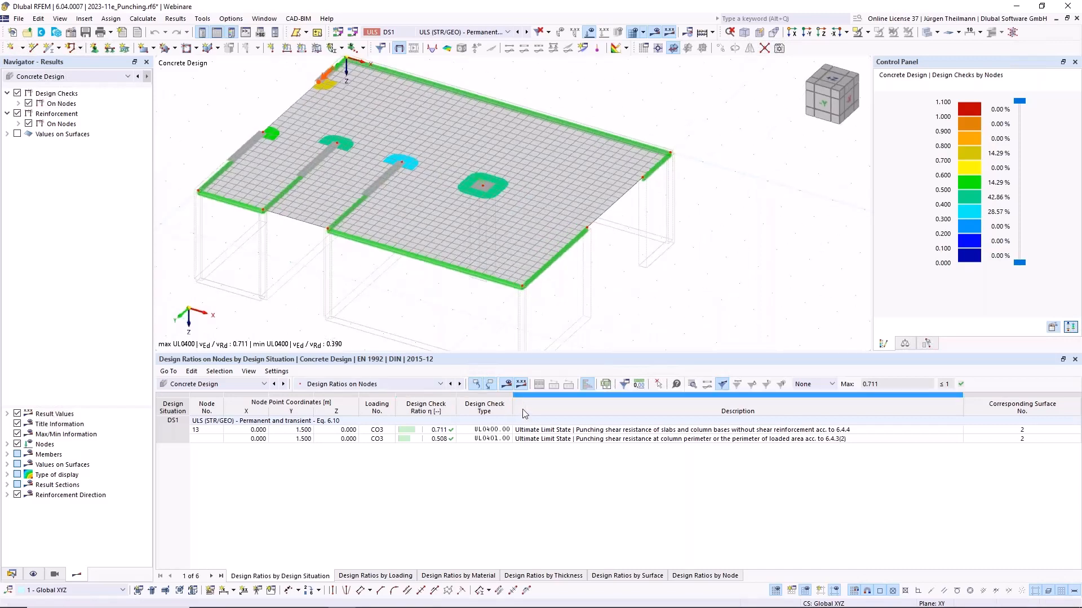
pyautogui.moveTo(620, 278); pyautogui.dragTo(662, 307, button='middle')
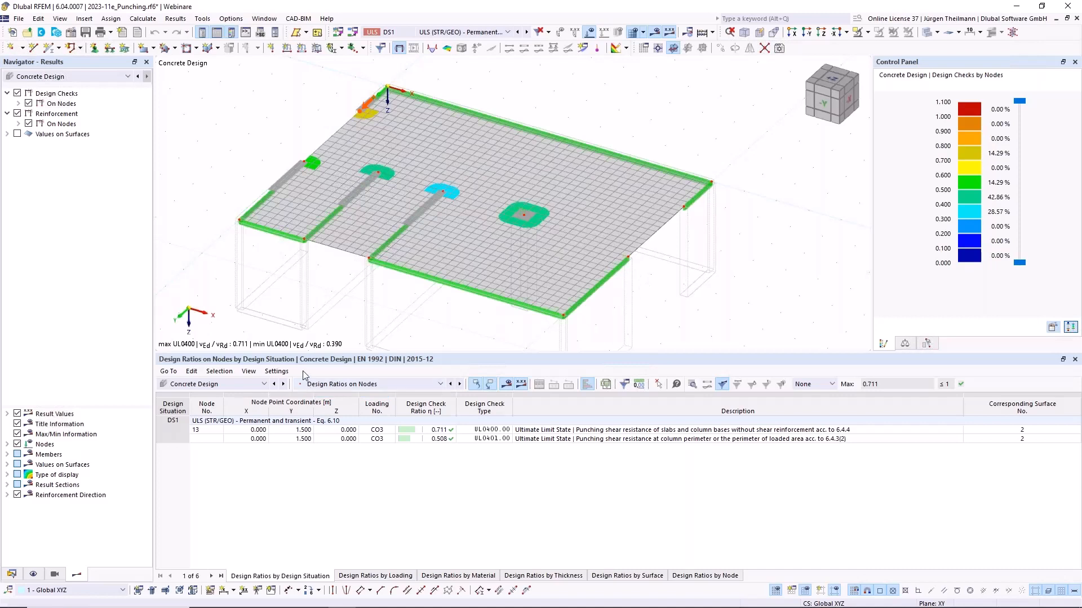
# Disable Design All for Nodes with Punching in the Concrete Design input data, accepting the deletion of the existing design results
pyautogui.click(409, 390)
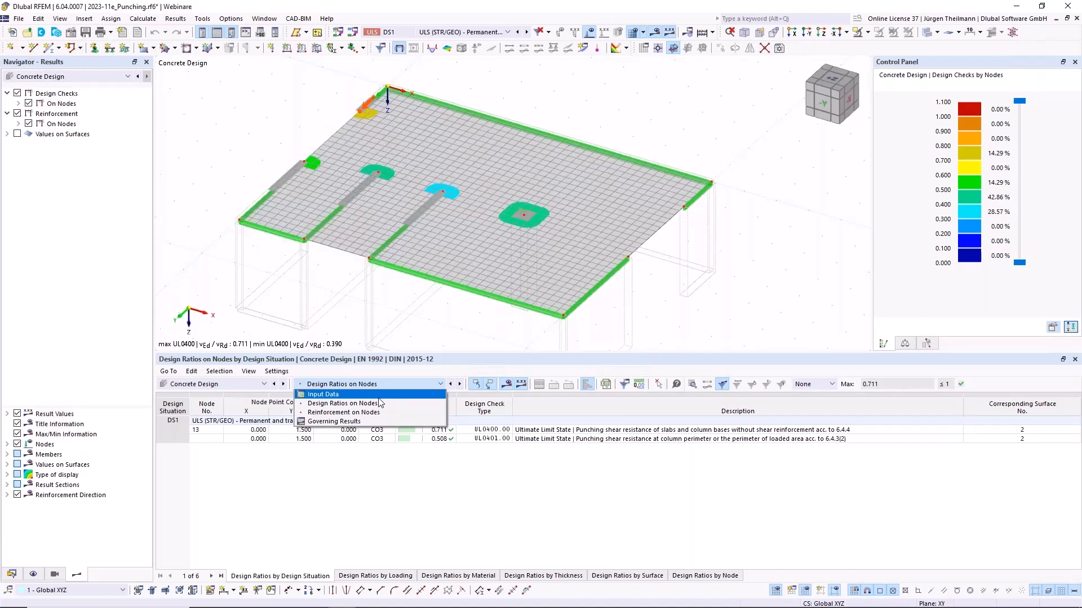
pyautogui.click(394, 383)
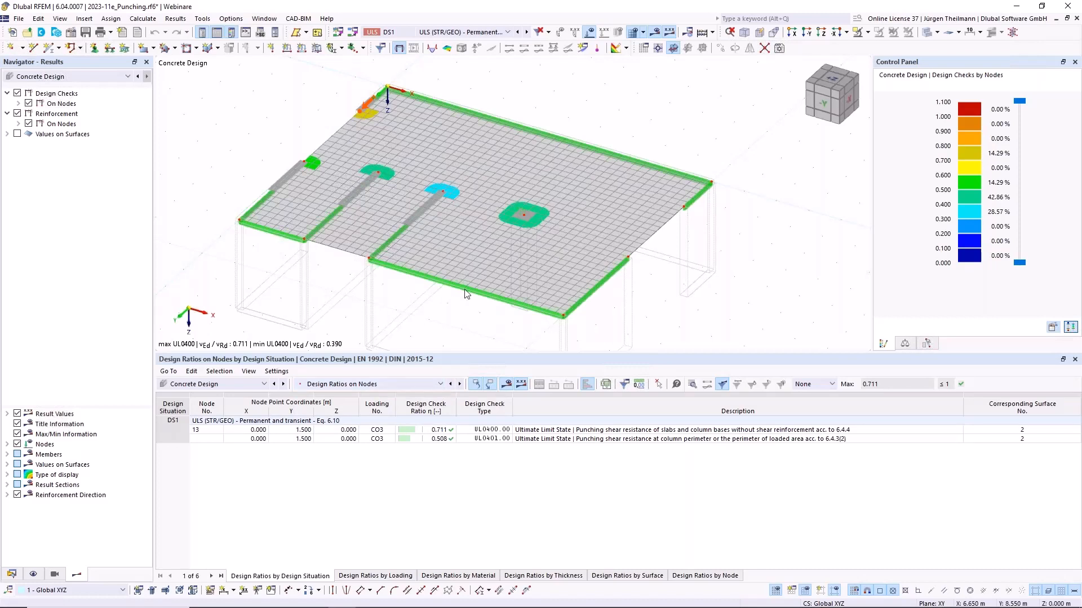
pyautogui.click(441, 385)
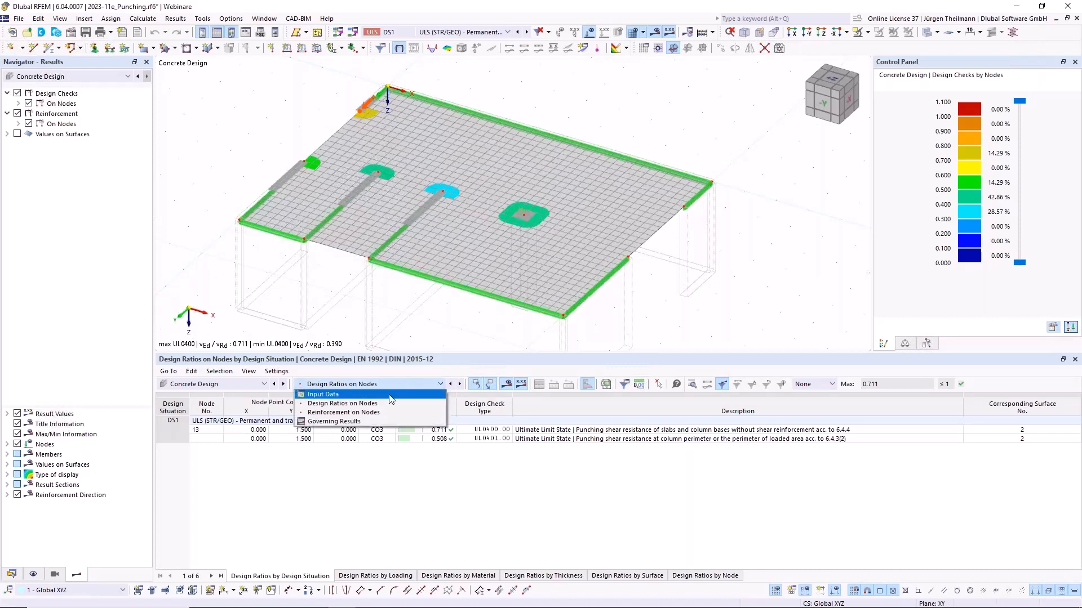
pyautogui.click(391, 398)
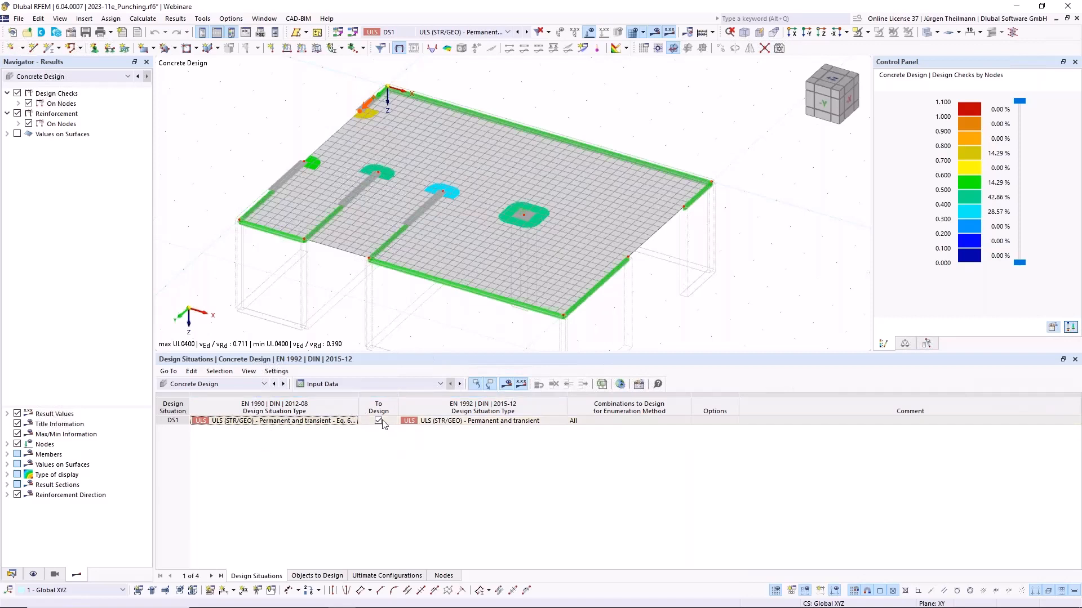
pyautogui.click(316, 576)
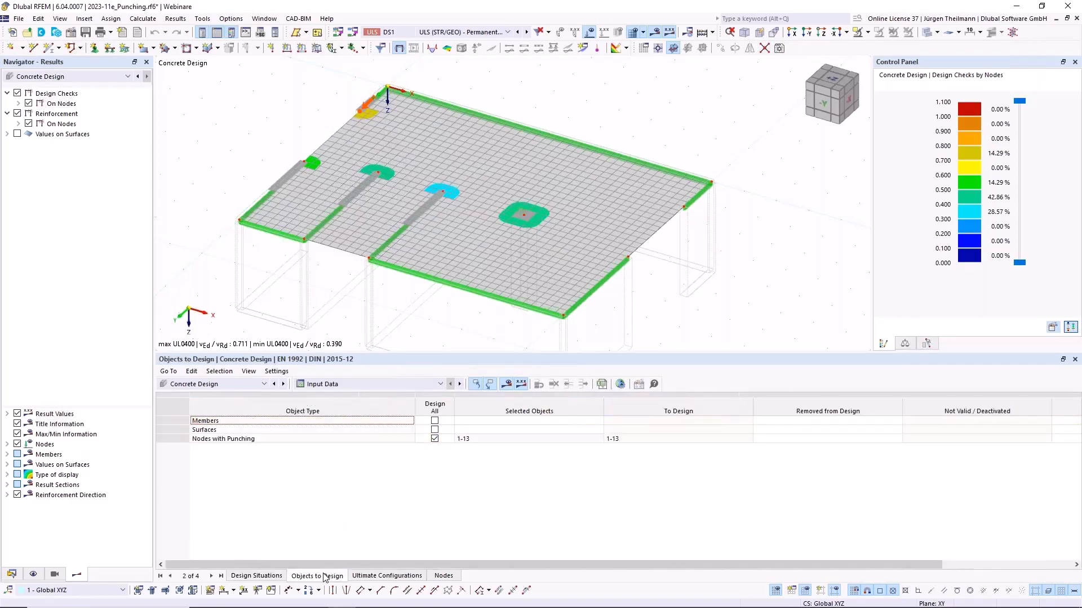
pyautogui.click(435, 440)
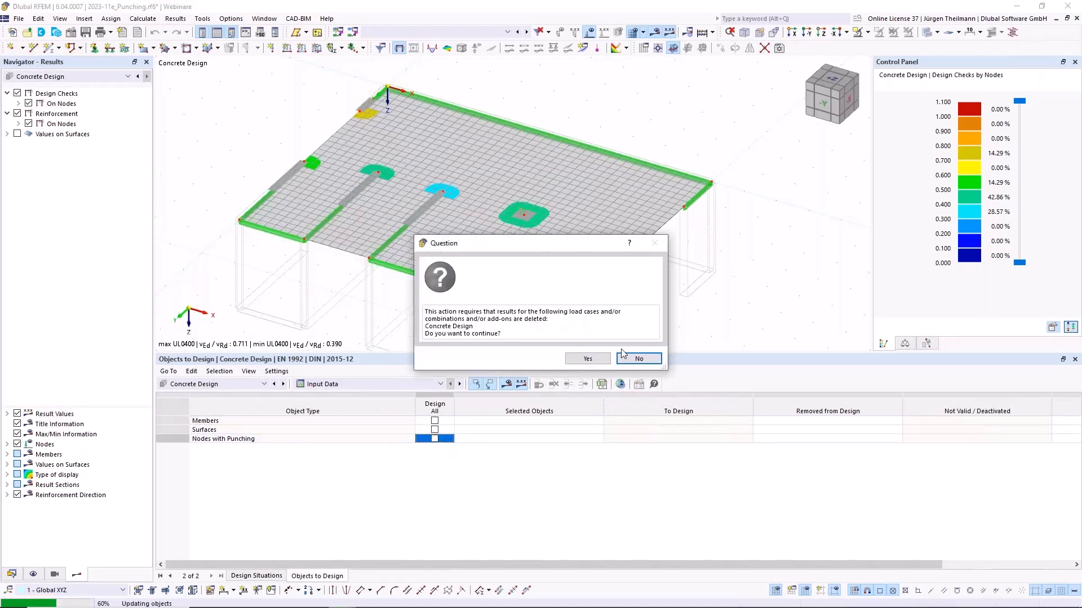
pyautogui.click(588, 359)
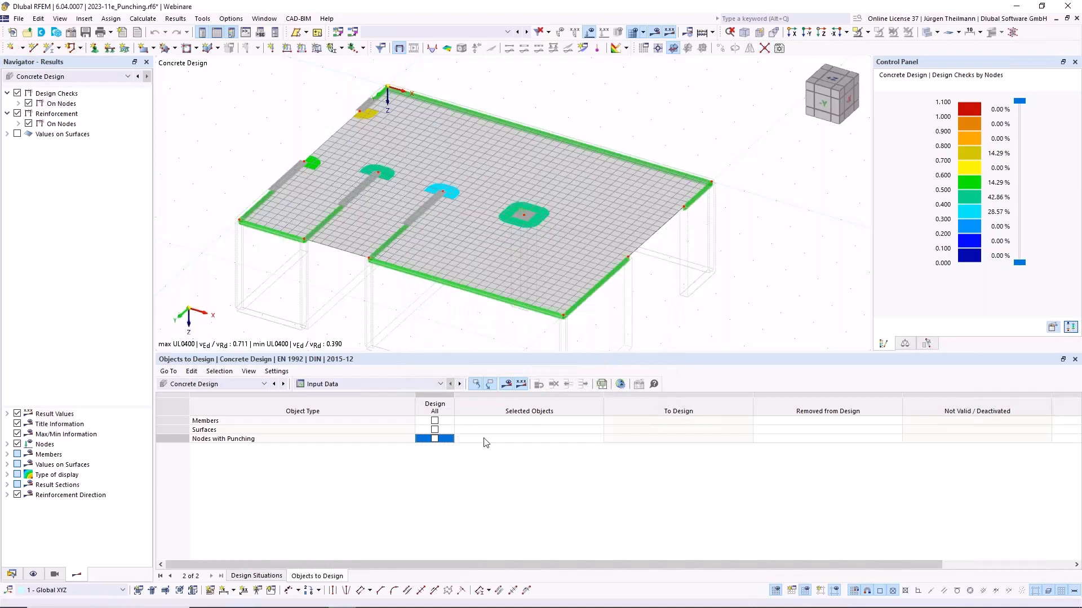
# Assign only nodes 5 and 6 as the nodes with punching to design by picking them in the model
pyautogui.click(567, 438)
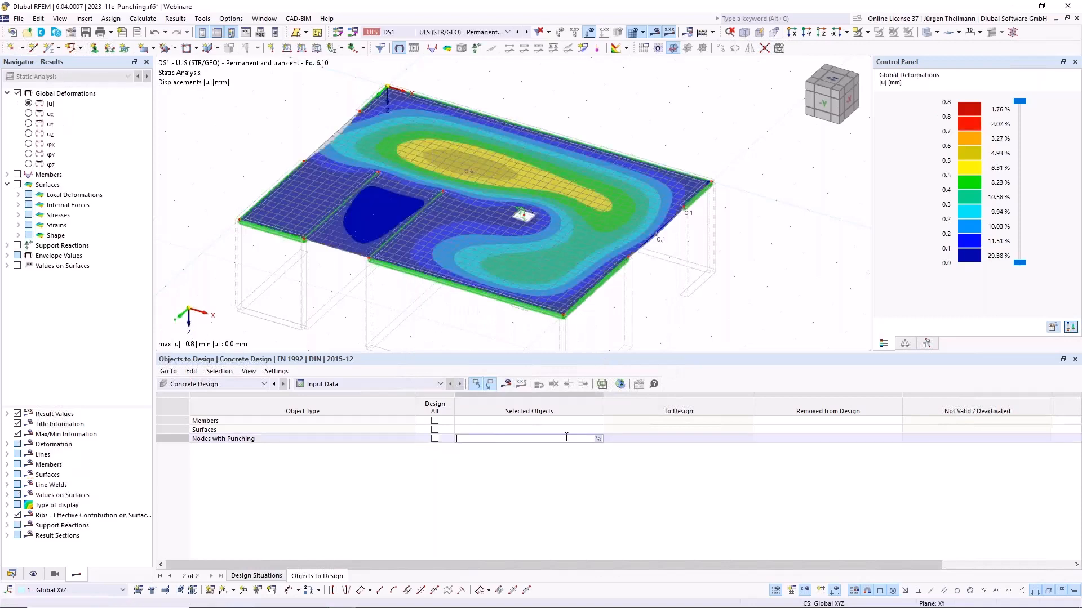
pyautogui.click(598, 438)
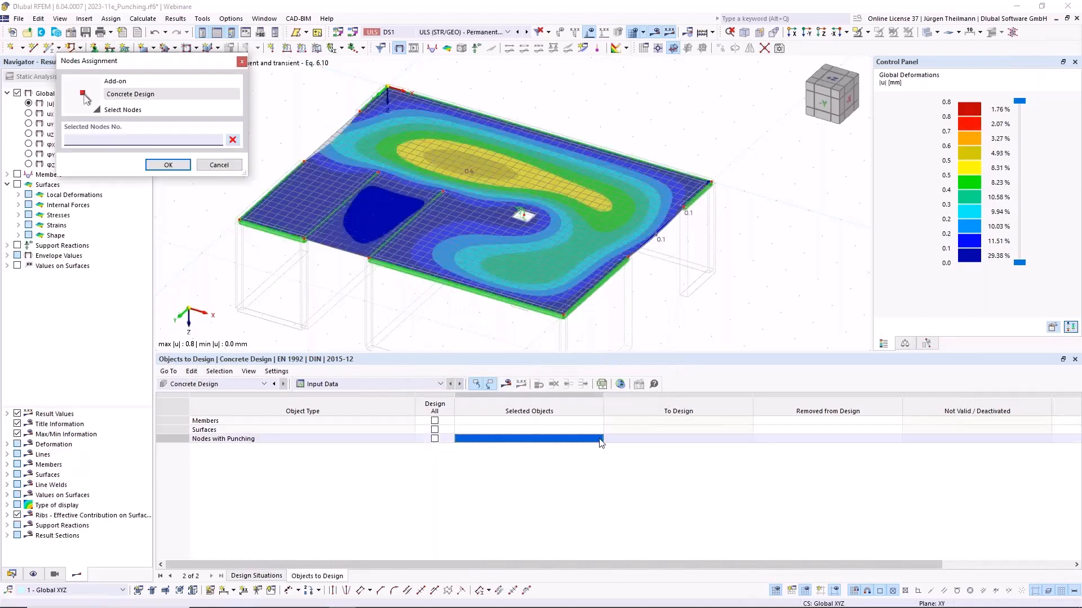
pyautogui.click(628, 254)
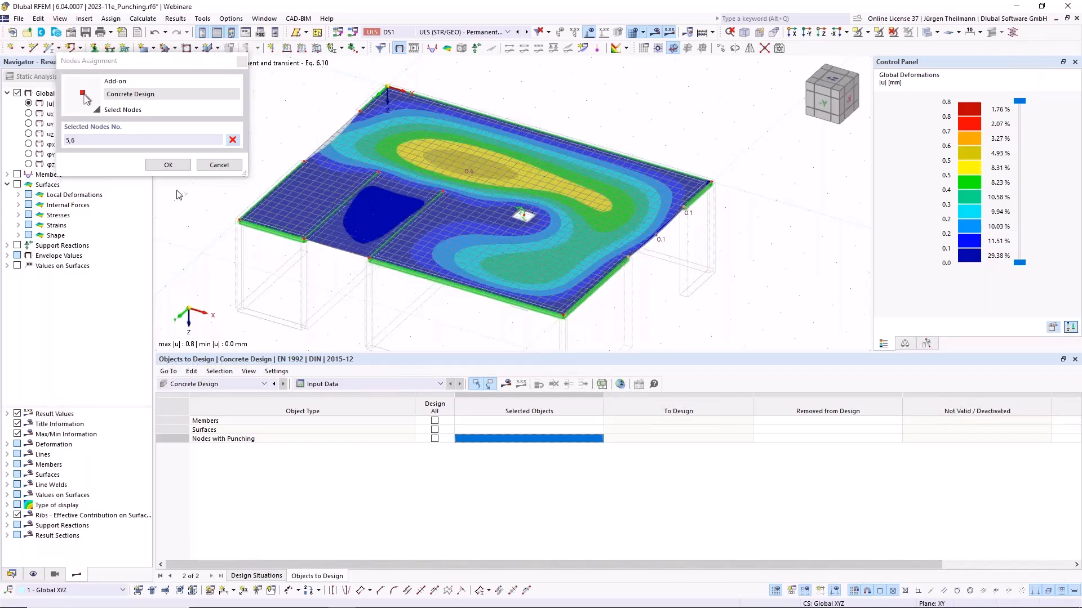
pyautogui.click(162, 165)
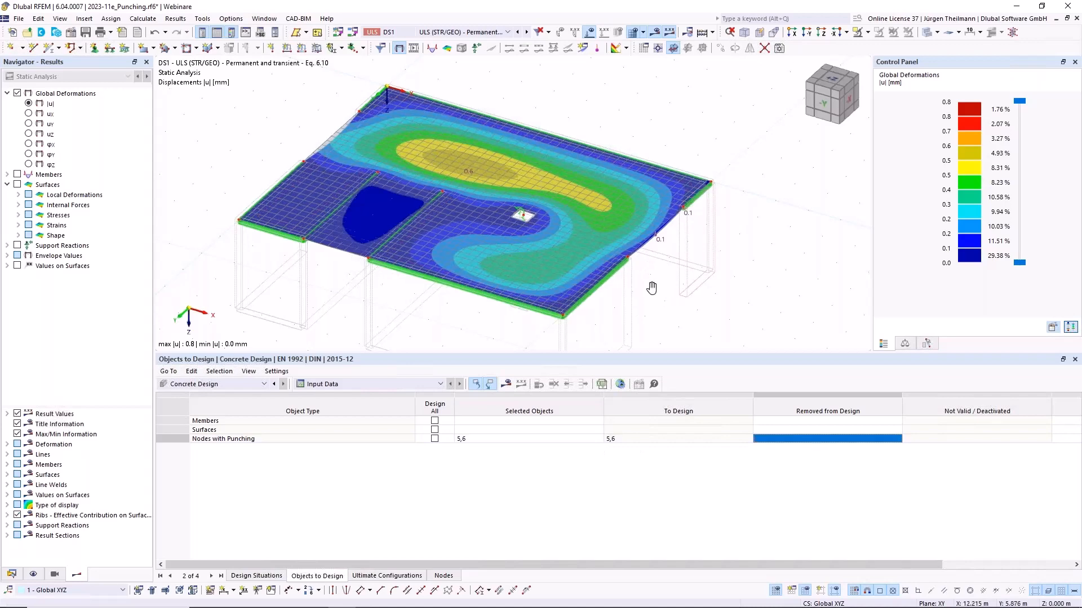
# Open the line support assigned to line 3 at the slab edge and review its Stiffness via Fictitious Wall parameters
pyautogui.moveTo(648, 285); pyautogui.dragTo(625, 273, button='middle')
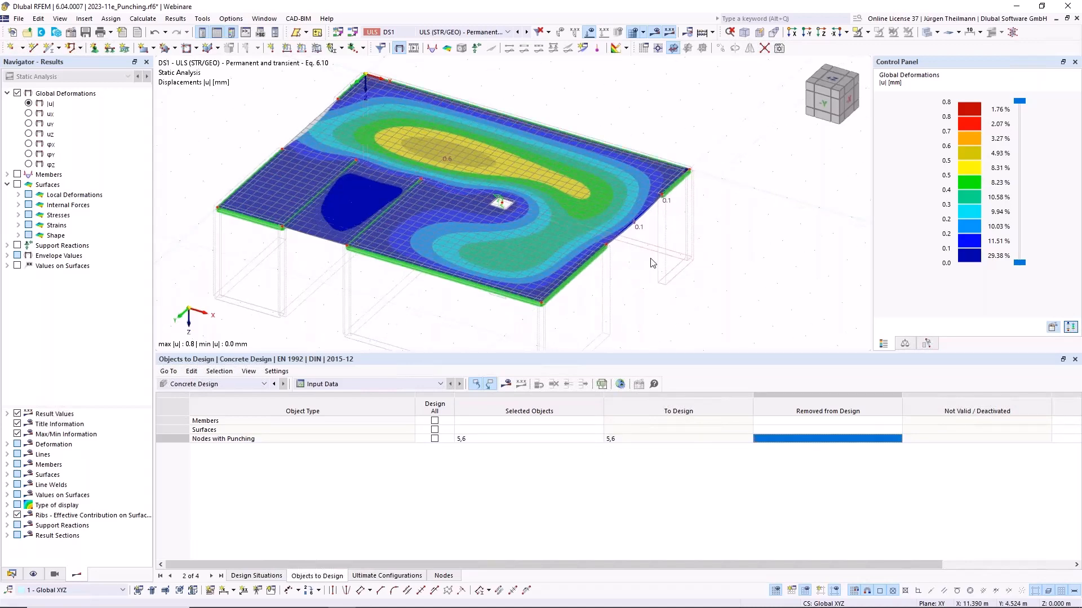
pyautogui.scroll(3, 649, 263)
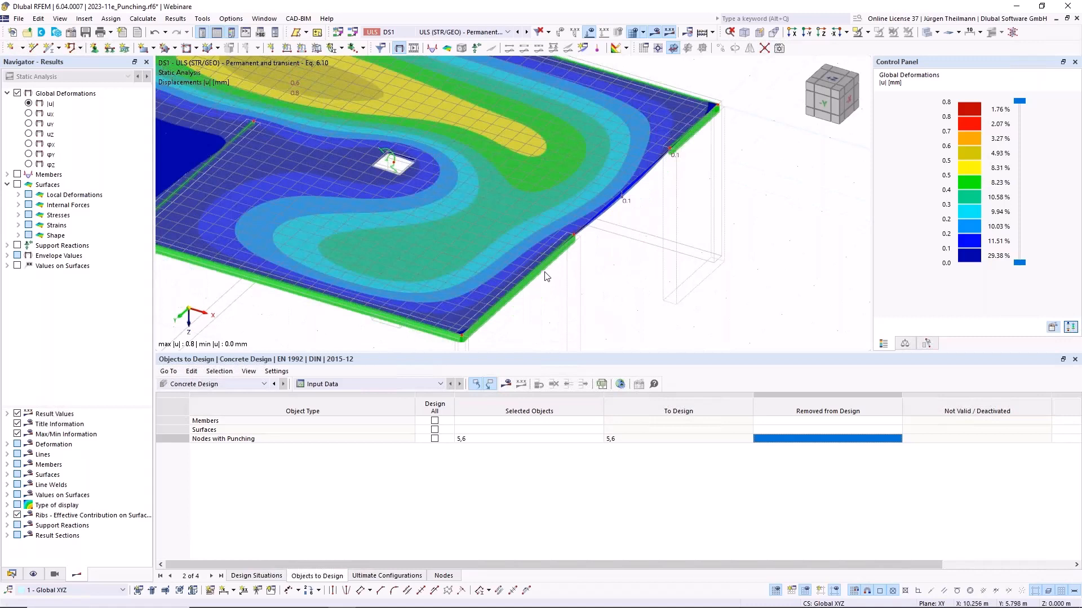
pyautogui.moveTo(544, 274)
pyautogui.moveTo(681, 296); pyautogui.dragTo(663, 218, button='middle')
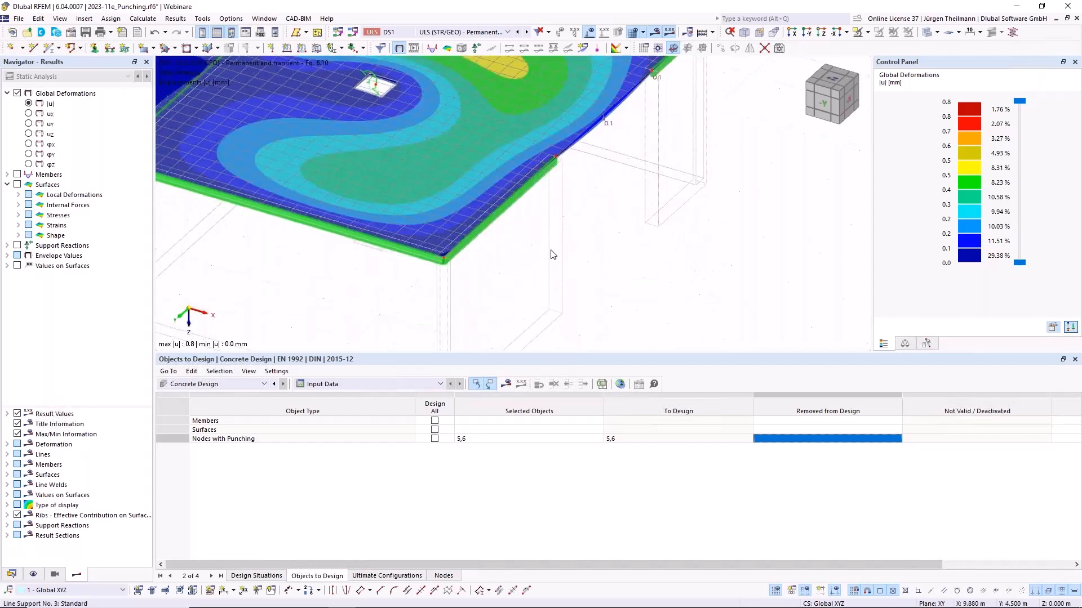
pyautogui.moveTo(595, 248); pyautogui.dragTo(592, 315, button='middle')
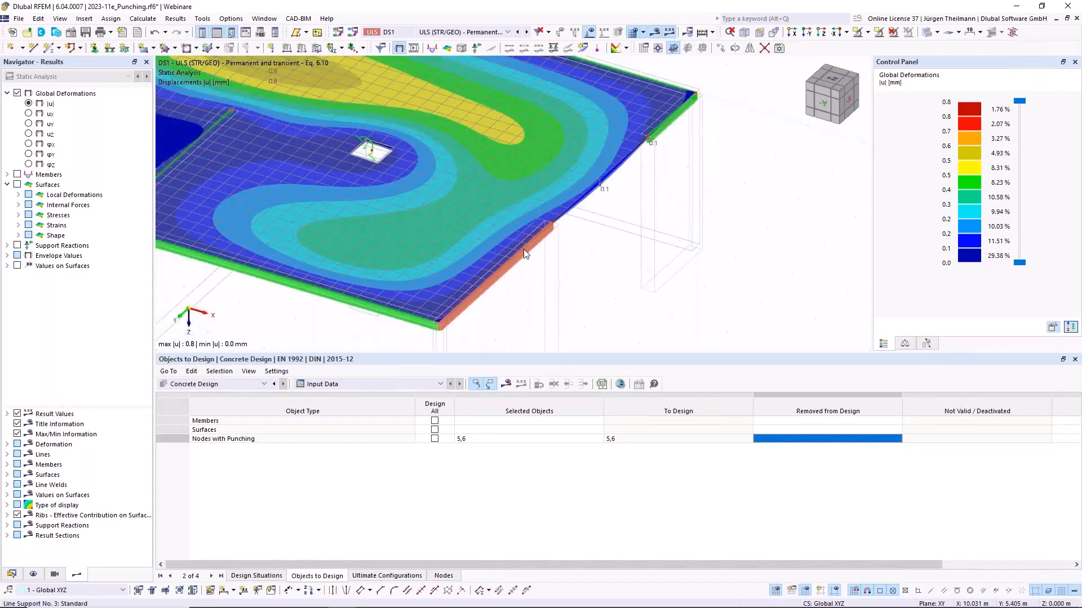
pyautogui.doubleClick(523, 250)
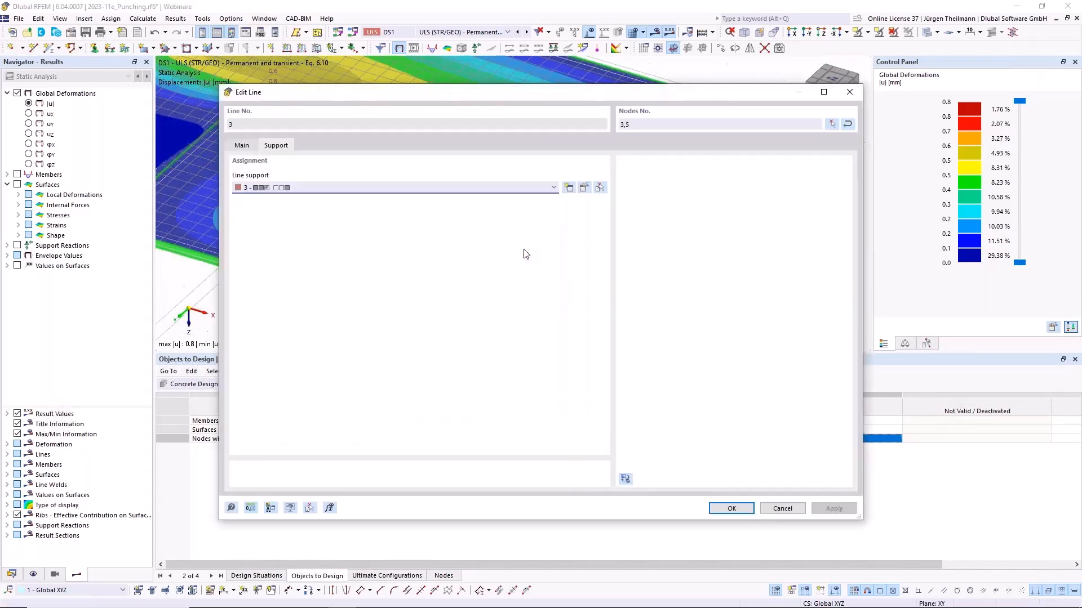
pyautogui.click(585, 188)
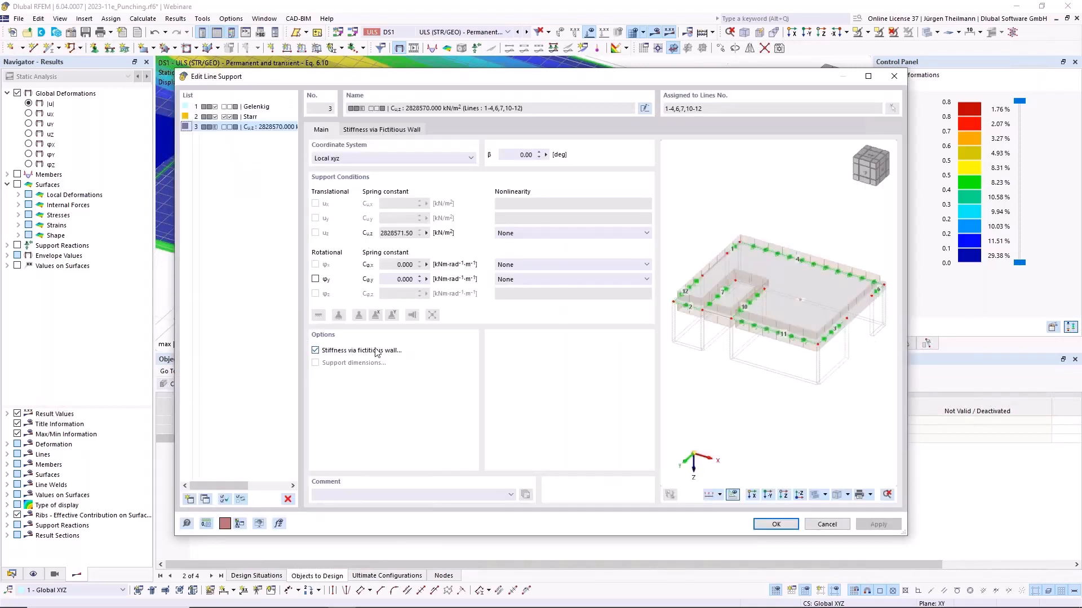
pyautogui.click(396, 130)
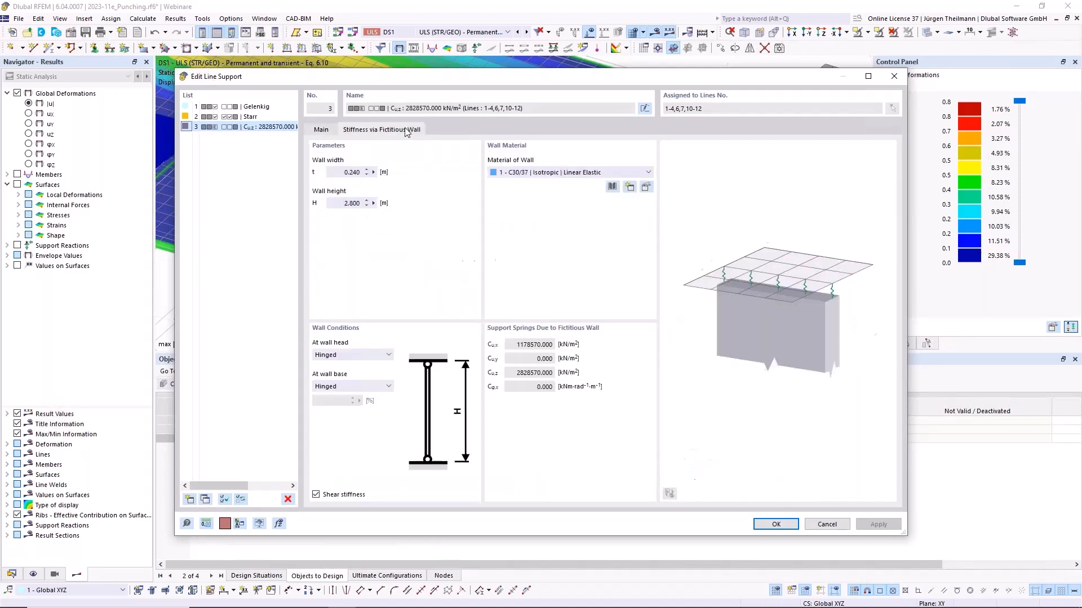
pyautogui.click(330, 129)
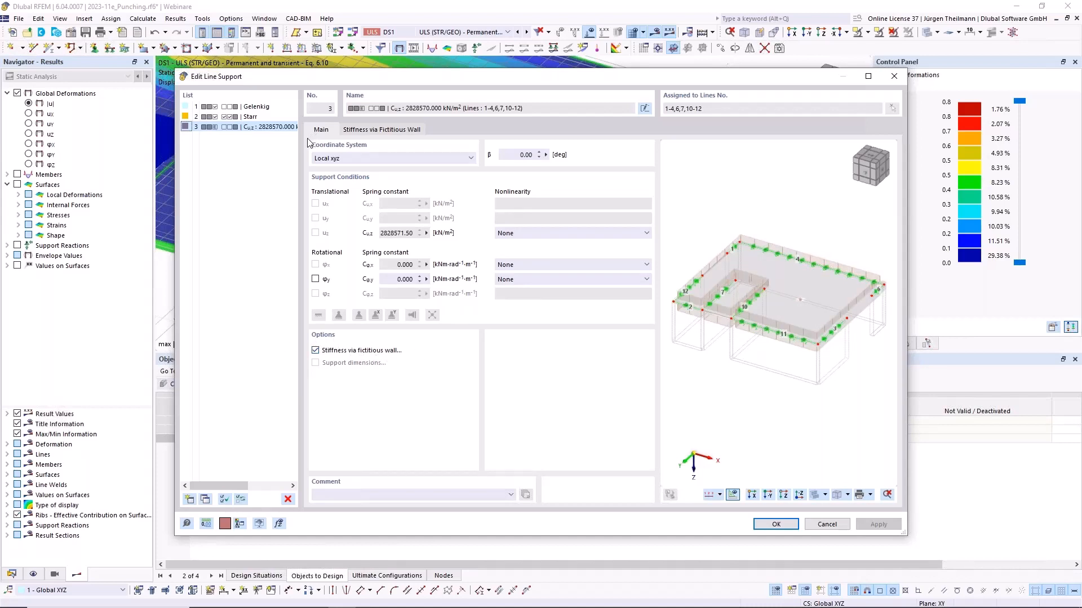
# Review the line support's coordinate system options, keep Local xyz, and cancel the line support and line editing
pyautogui.click(471, 160)
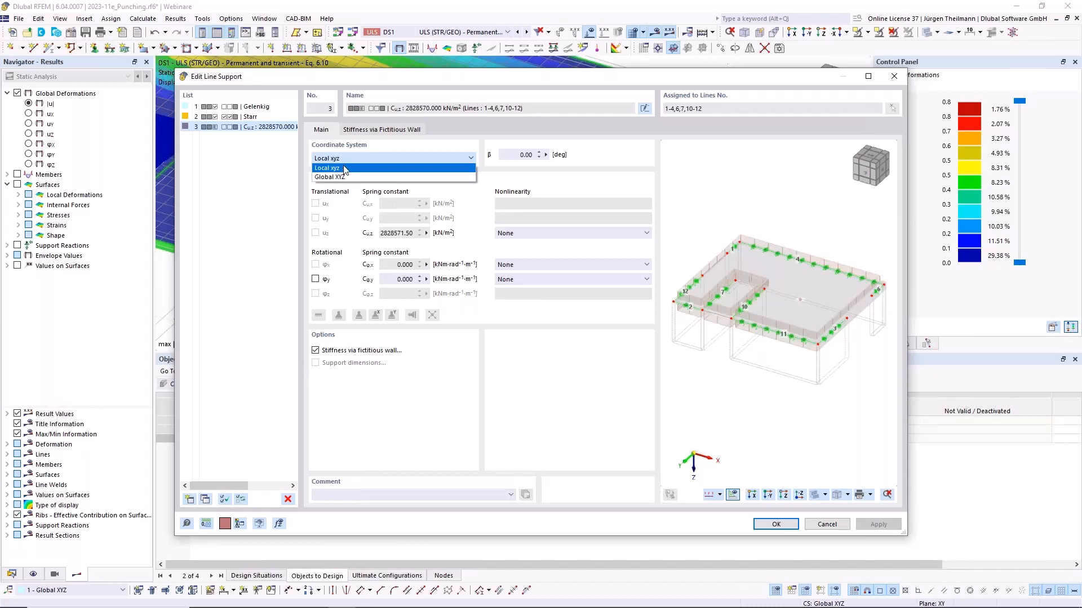
pyautogui.click(361, 167)
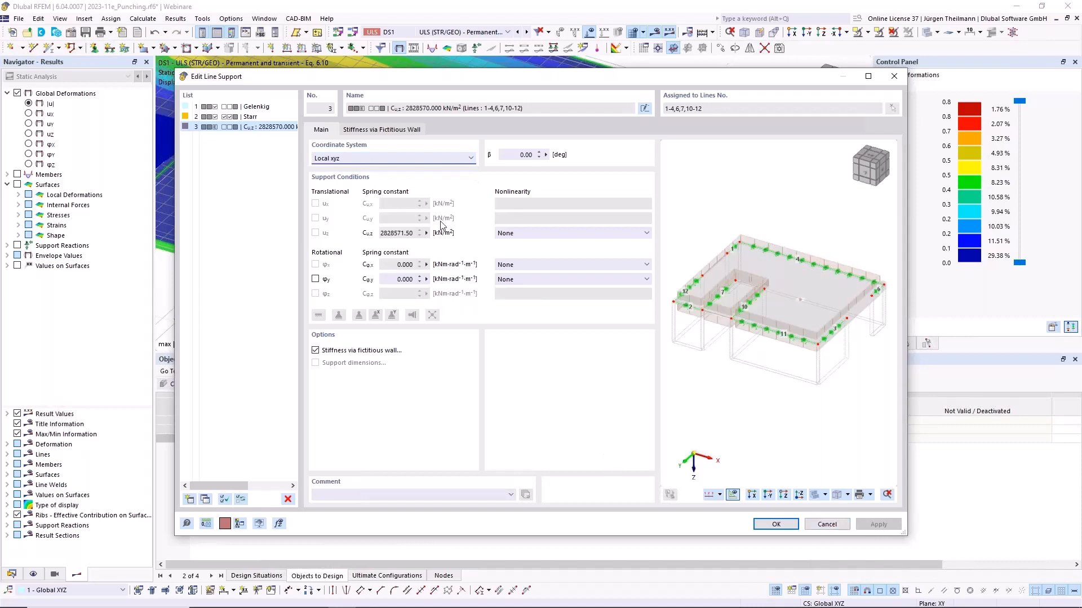
pyautogui.click(826, 525)
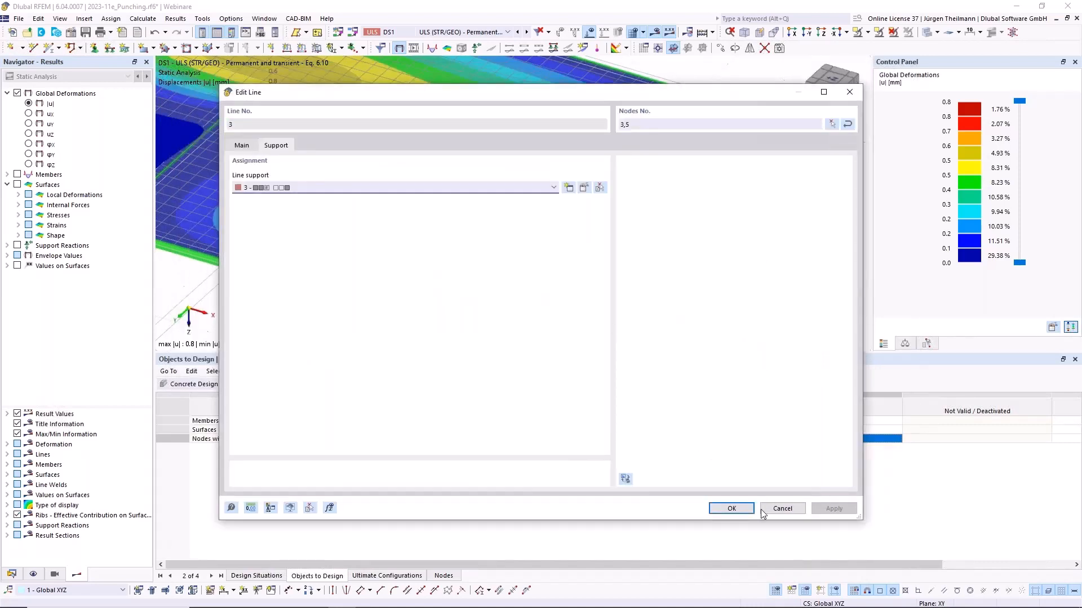
pyautogui.click(782, 509)
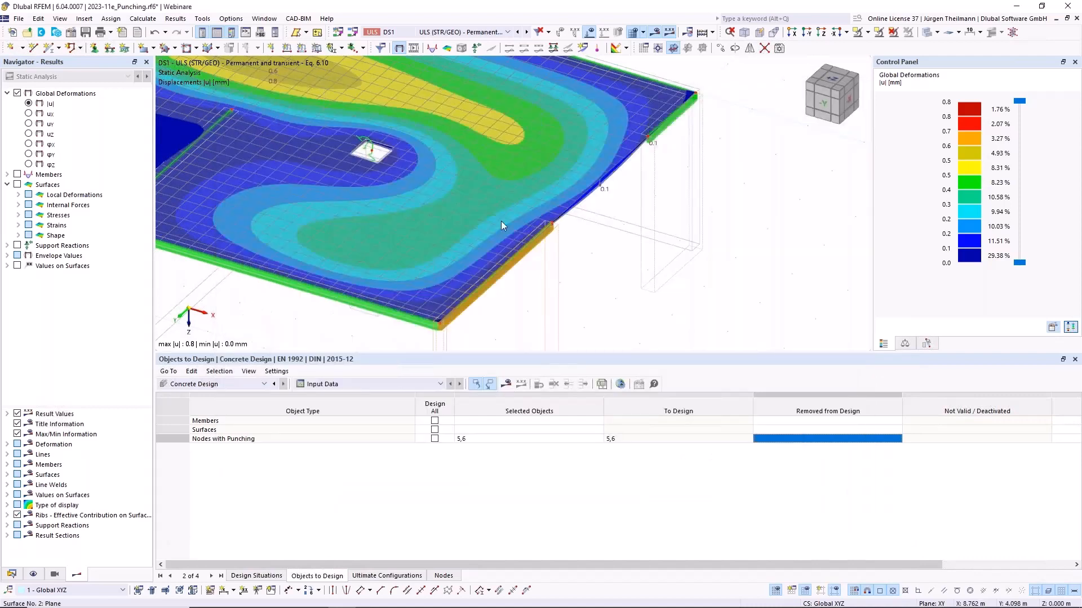
# Review the Punching Design property of node 5 at the wall end and its assigned ultimate configuration, keeping both as set
pyautogui.scroll(-1, 566, 228)
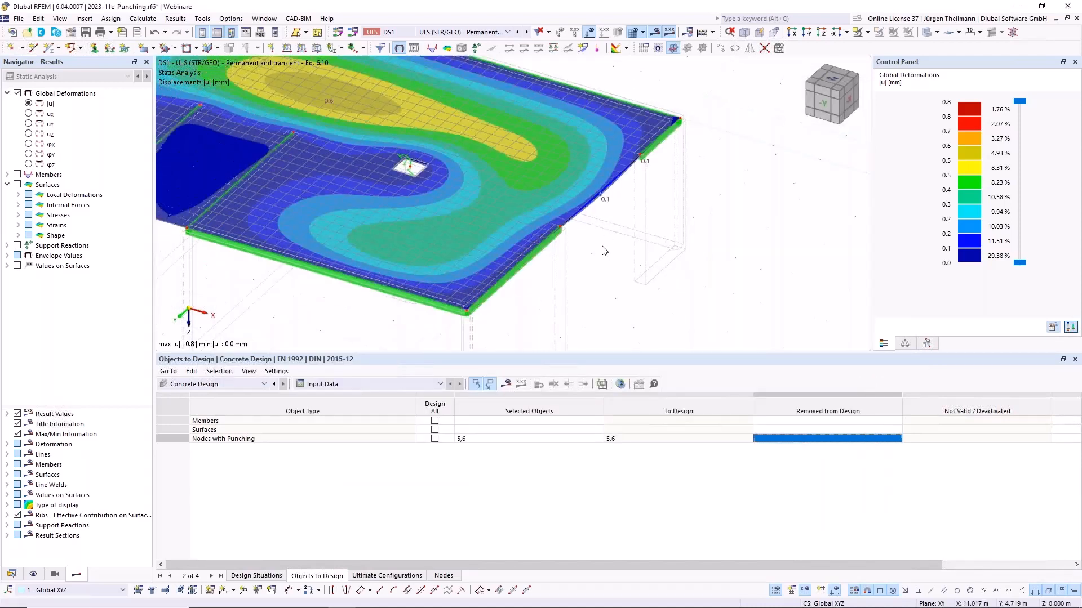
pyautogui.doubleClick(560, 227)
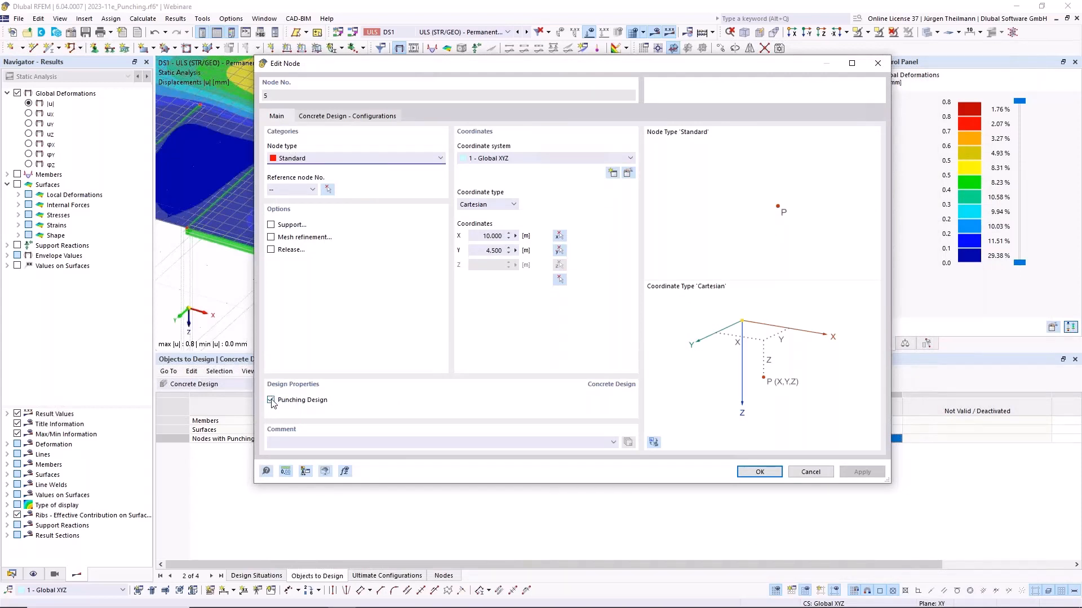
pyautogui.click(271, 403)
pyautogui.click(276, 403)
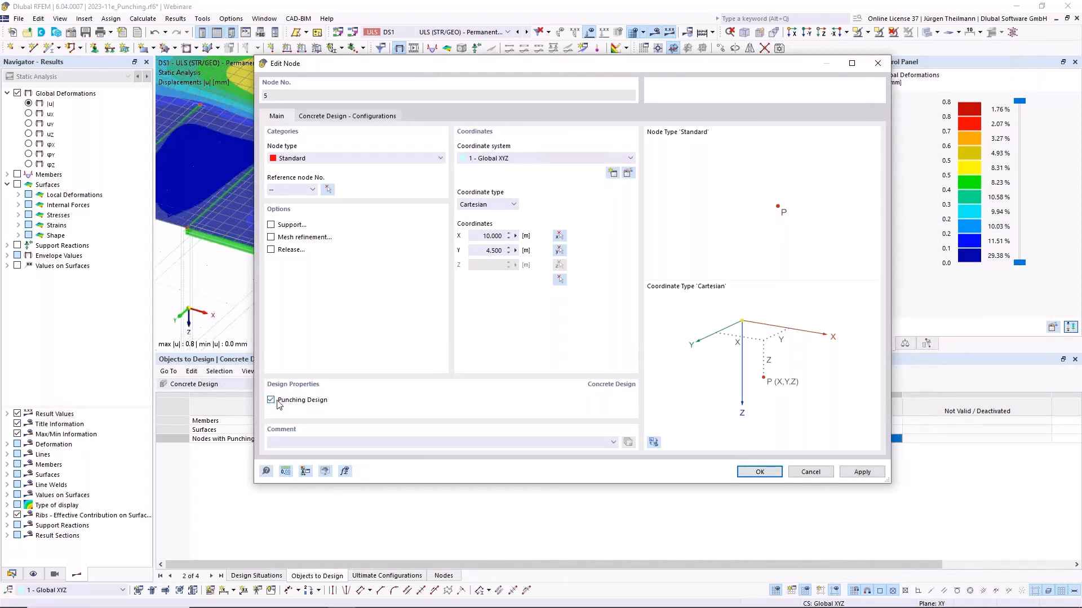
pyautogui.click(340, 117)
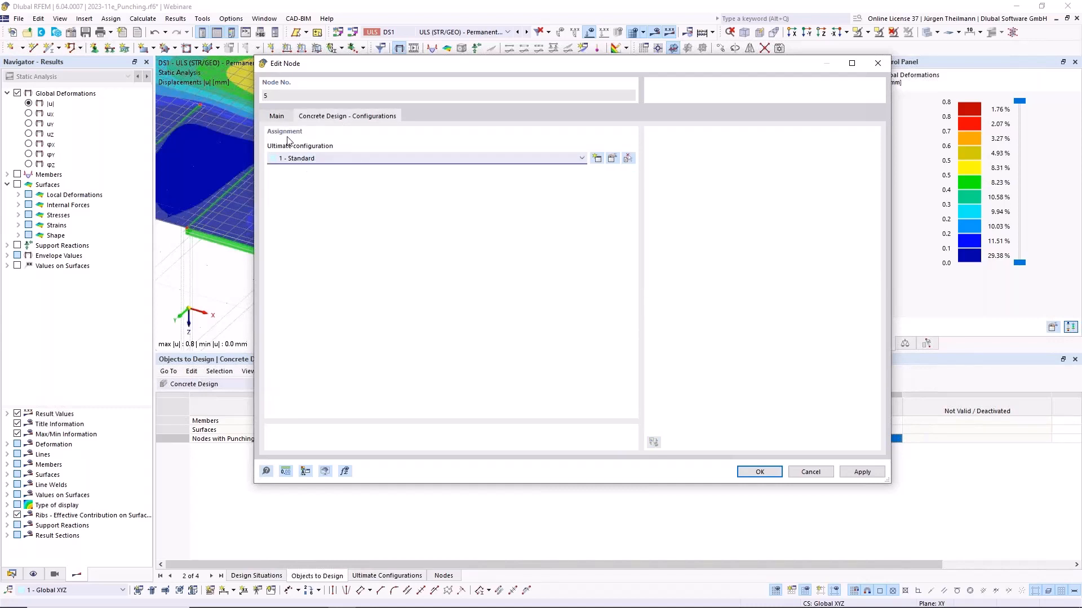
pyautogui.click(311, 163)
pyautogui.click(300, 164)
pyautogui.click(762, 472)
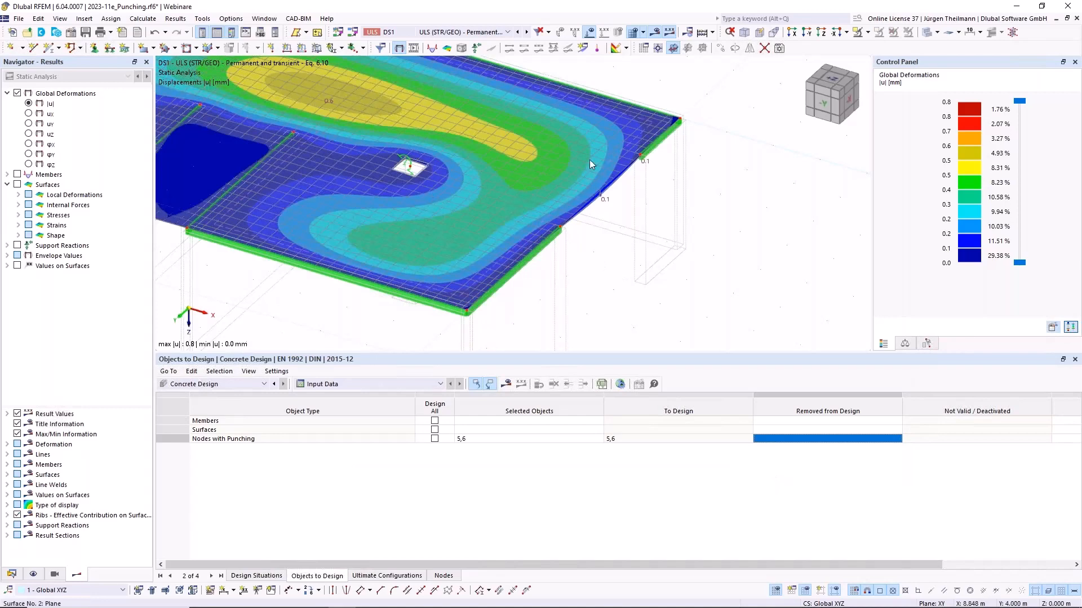
pyautogui.scroll(-3, 624, 215)
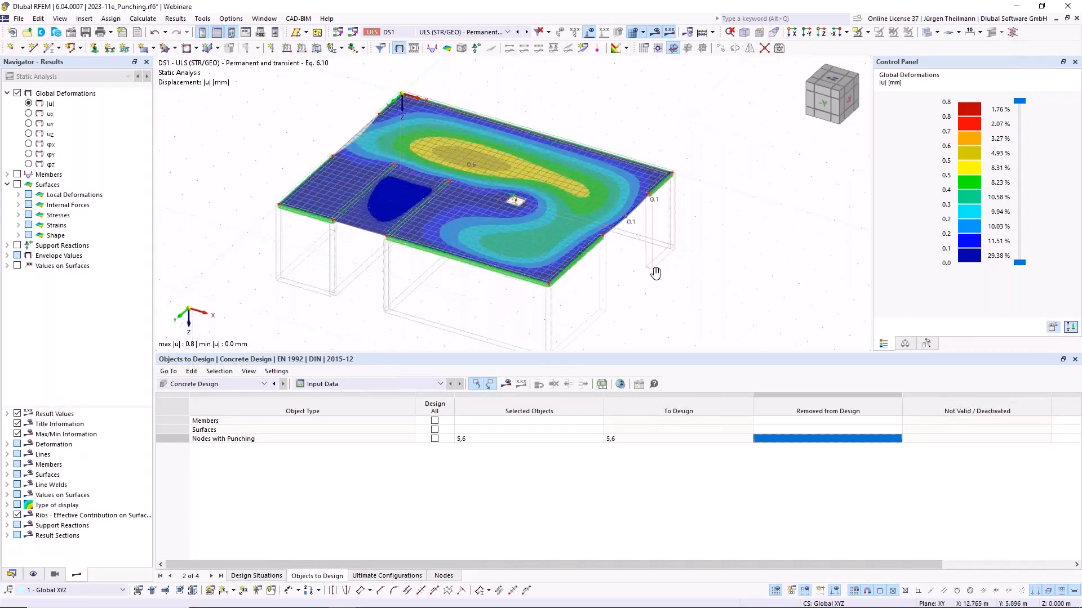
pyautogui.moveTo(606, 271); pyautogui.dragTo(662, 263, button='middle')
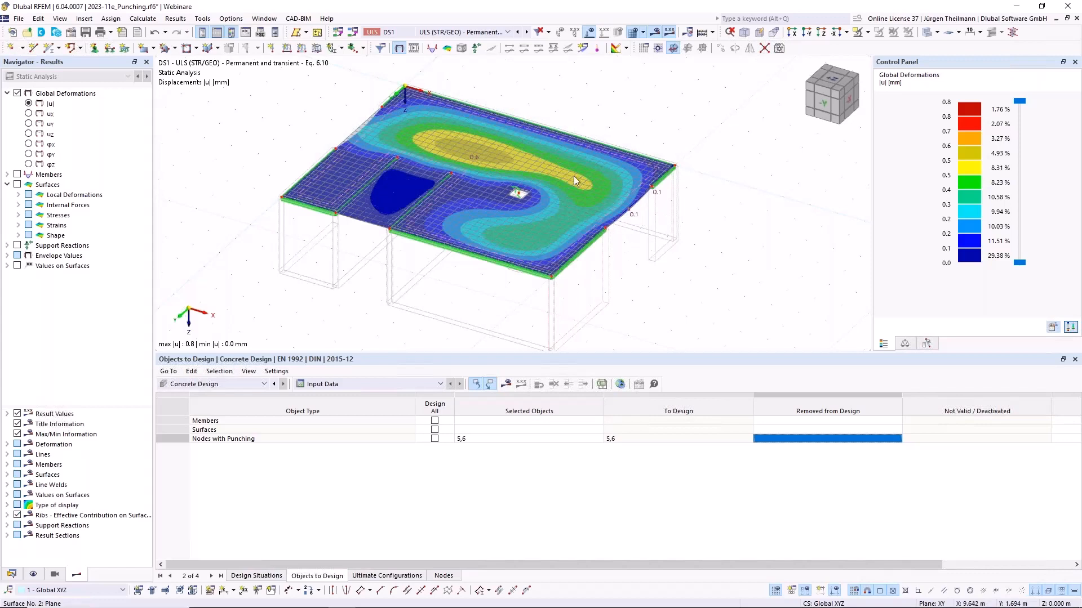
pyautogui.click(61, 575)
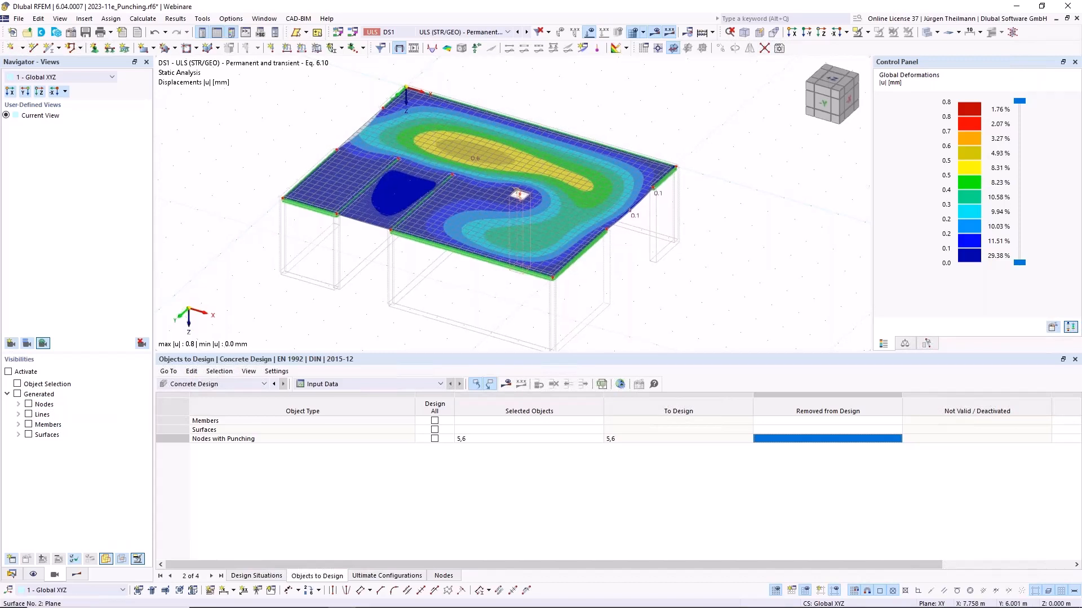
pyautogui.moveTo(518, 194); pyautogui.dragTo(532, 202, button='middle')
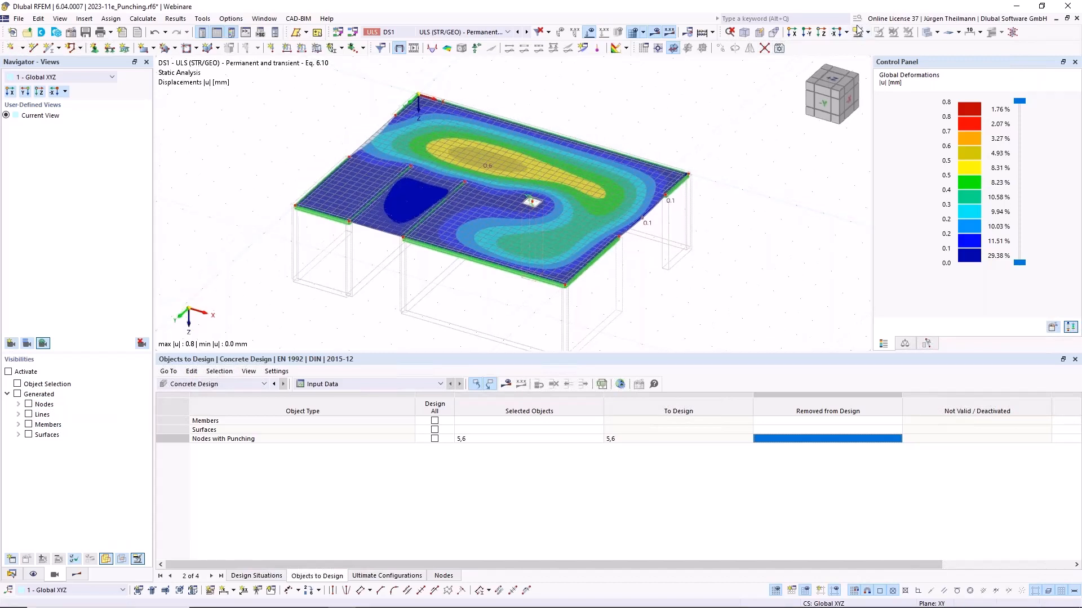
pyautogui.click(868, 32)
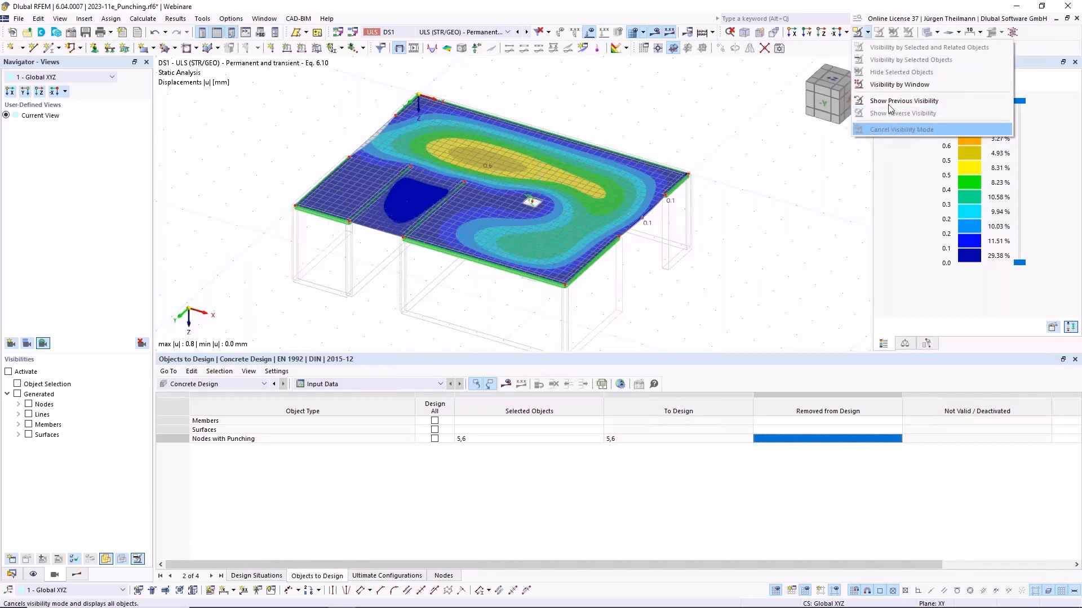
pyautogui.click(869, 35)
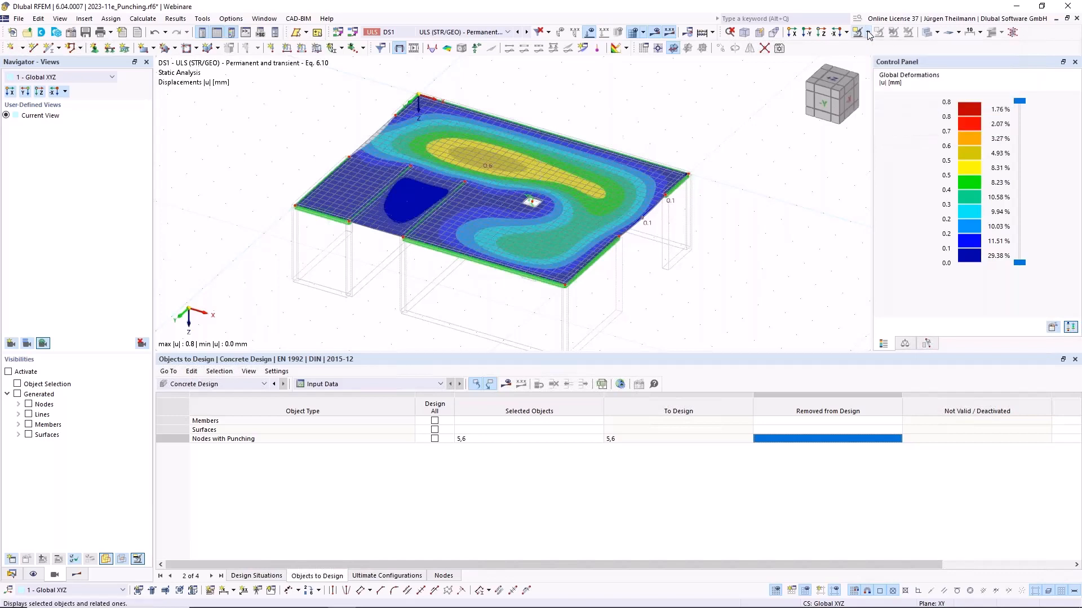
# Reset the model's display settings to Dlubal Standard so that the members are shown again
pyautogui.click(35, 574)
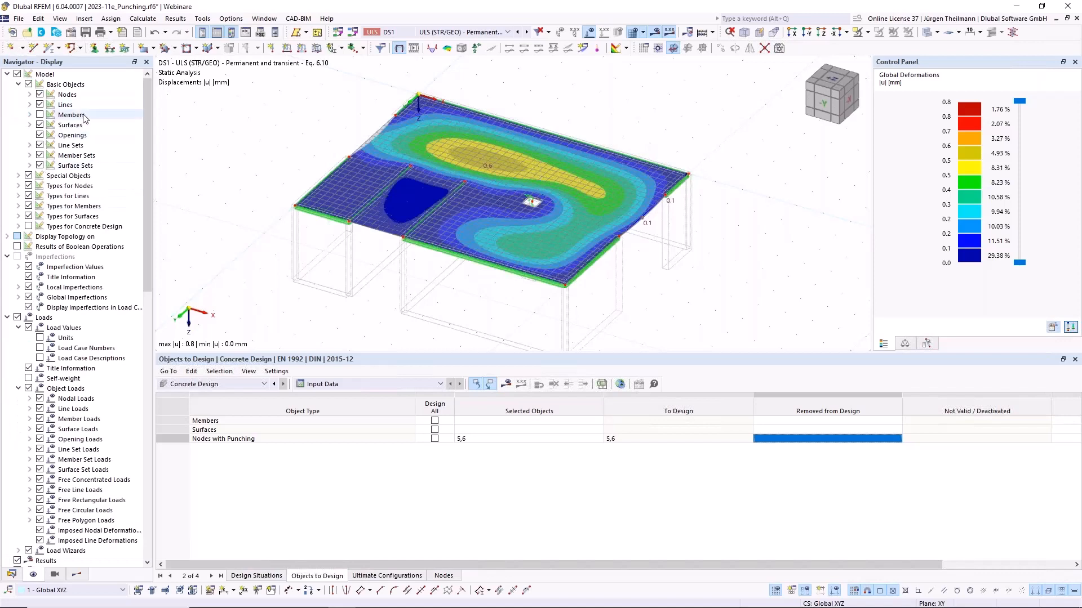
pyautogui.click(40, 115)
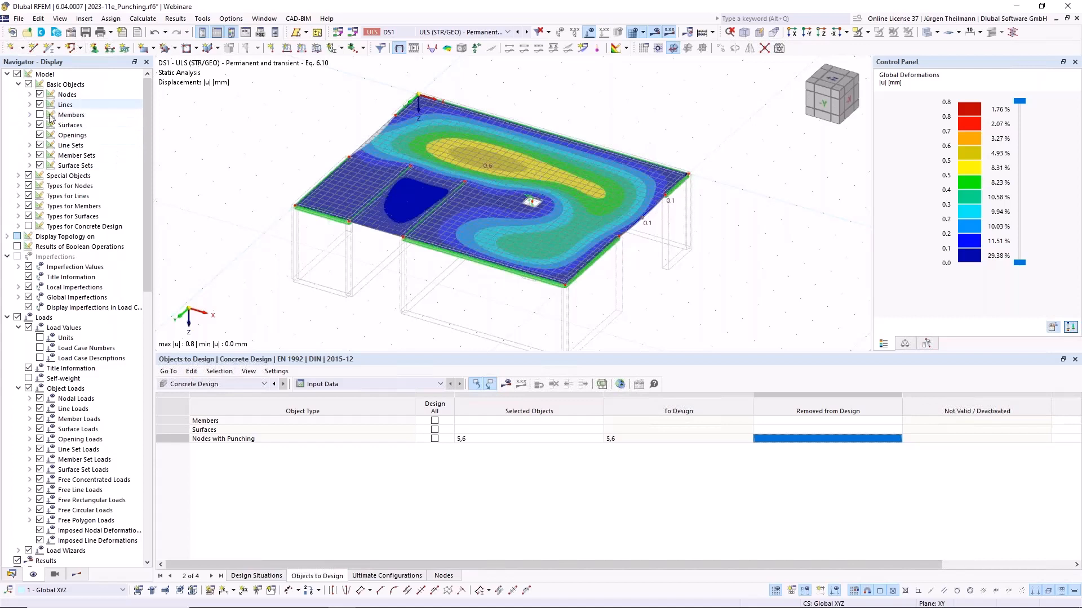
pyautogui.rightClick(107, 127)
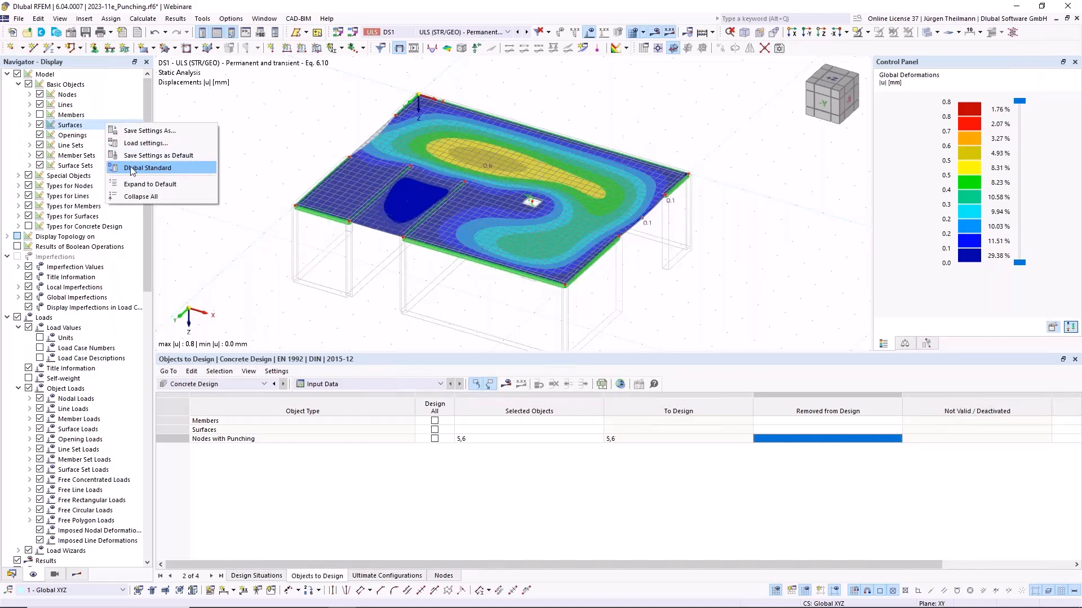
pyautogui.click(172, 168)
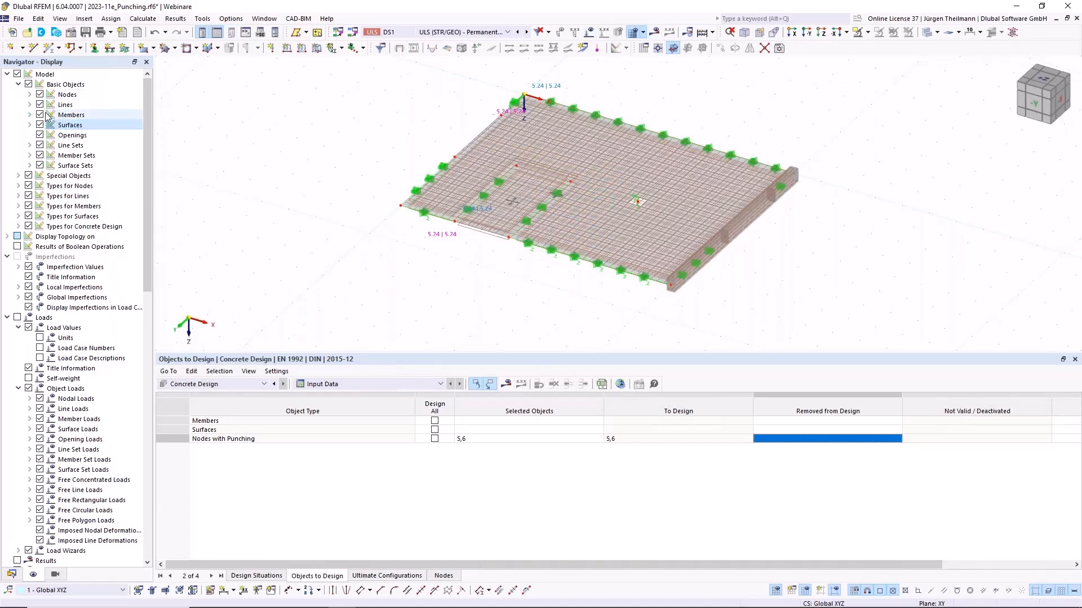
# Remove the middle beam segment spanning between the two walls at the slab edge, accepting the deletion of all results and the mesh
pyautogui.scroll(4, 782, 256)
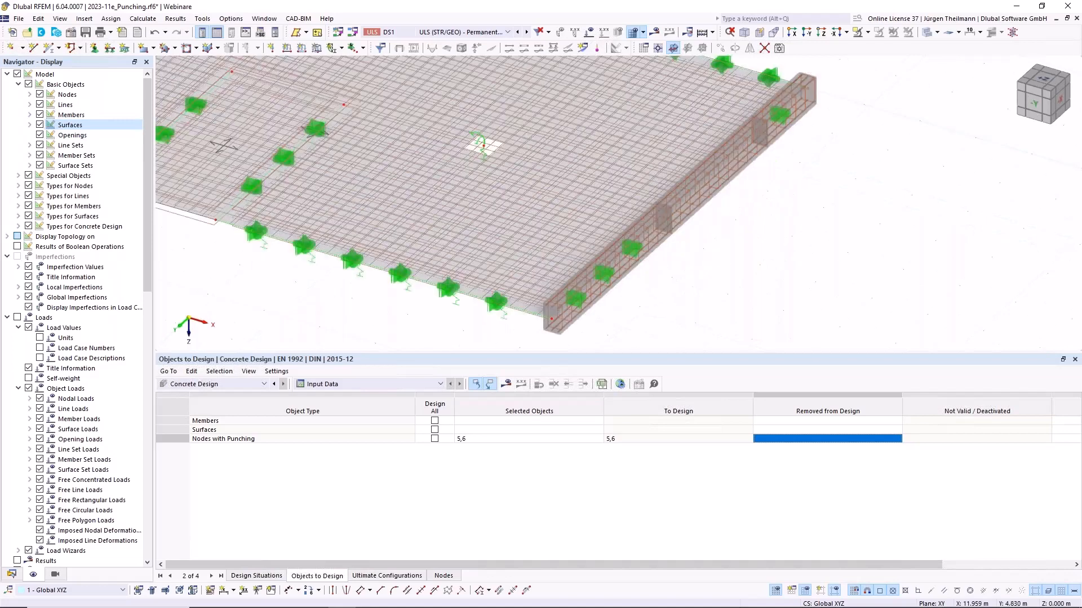
pyautogui.keyDown('ctrl'); pyautogui.moveTo(757, 246); pyautogui.dragTo(741, 273, button='middle'); pyautogui.keyUp('ctrl')
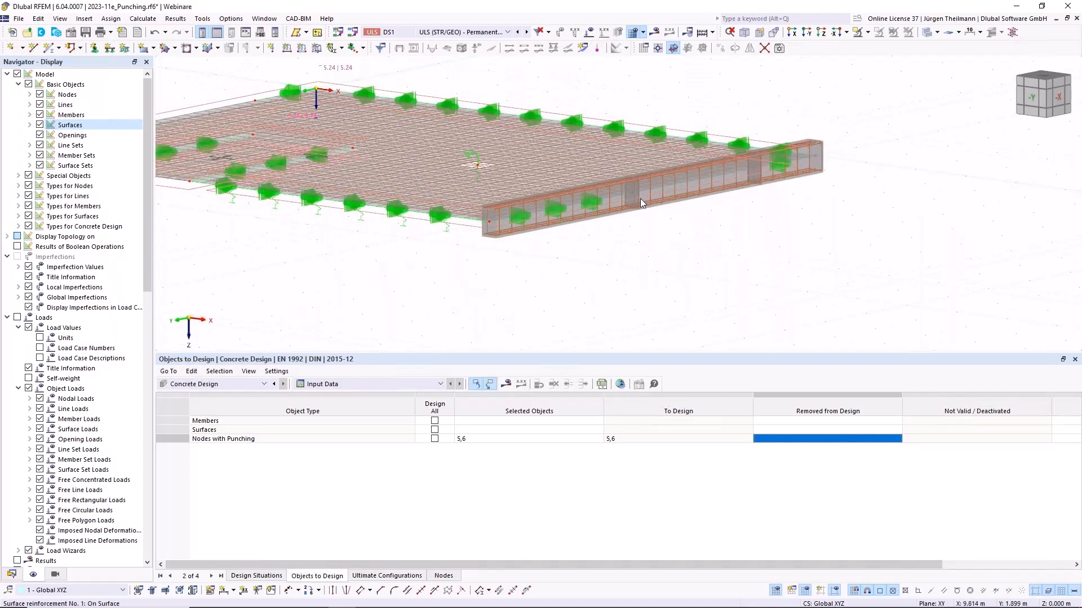
pyautogui.moveTo(605, 267); pyautogui.dragTo(626, 311, button='middle')
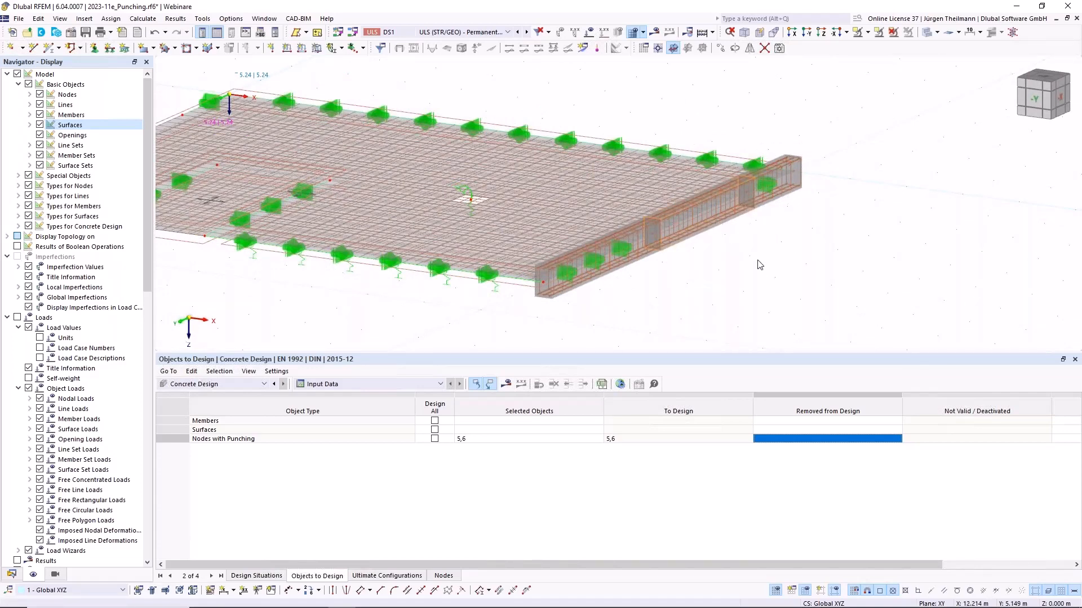
pyautogui.hotkey('ctrl', 'z')
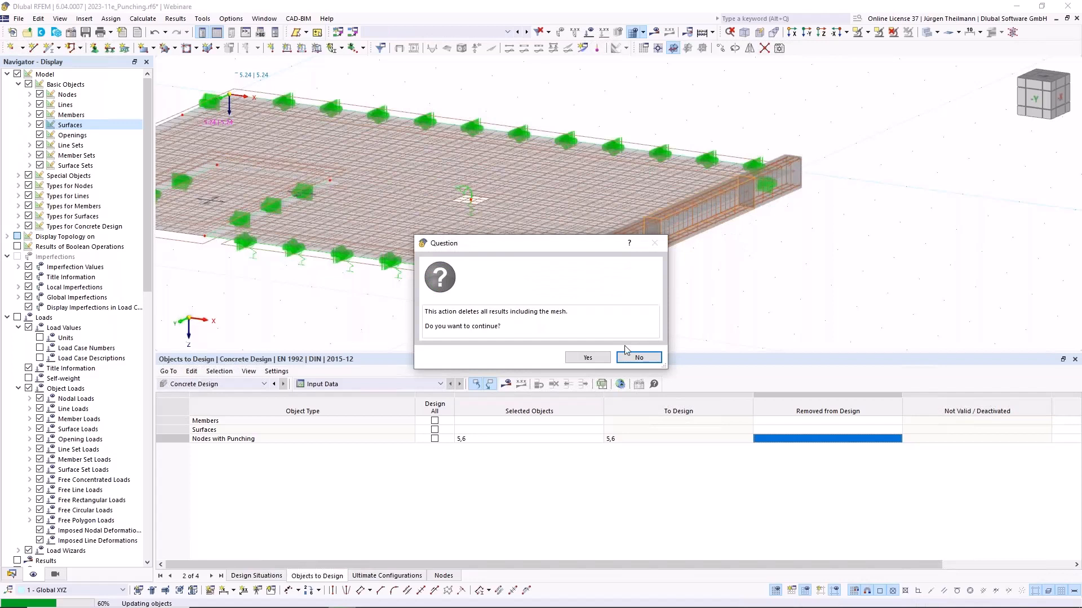
pyautogui.click(587, 358)
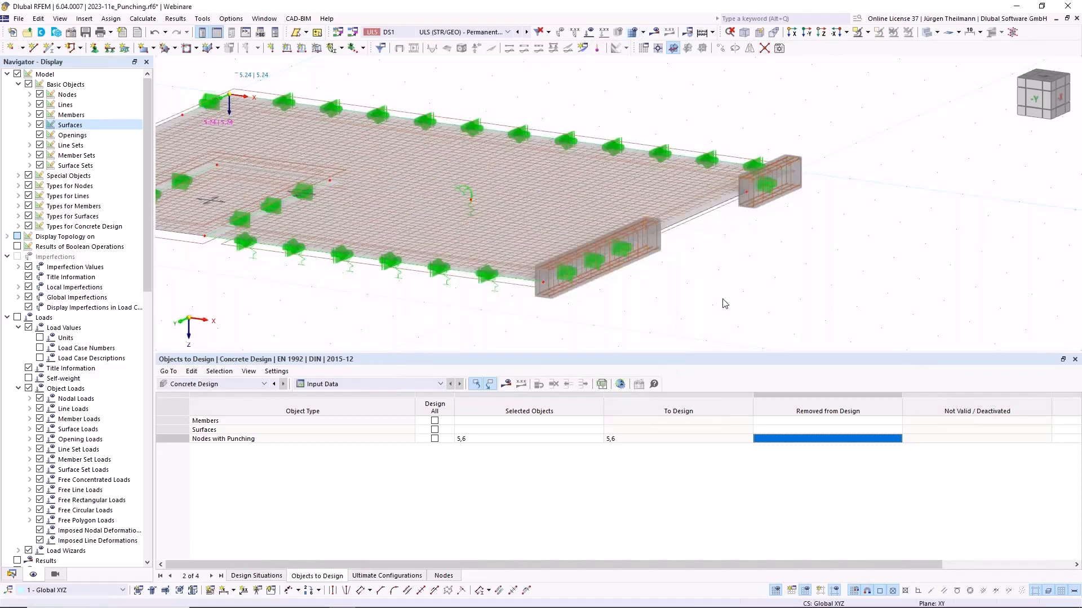
# Calculate the Concrete Design for the selected punching nodes and display the design ratios at the two wall ends
pyautogui.moveTo(723, 284); pyautogui.dragTo(717, 264, button='middle')
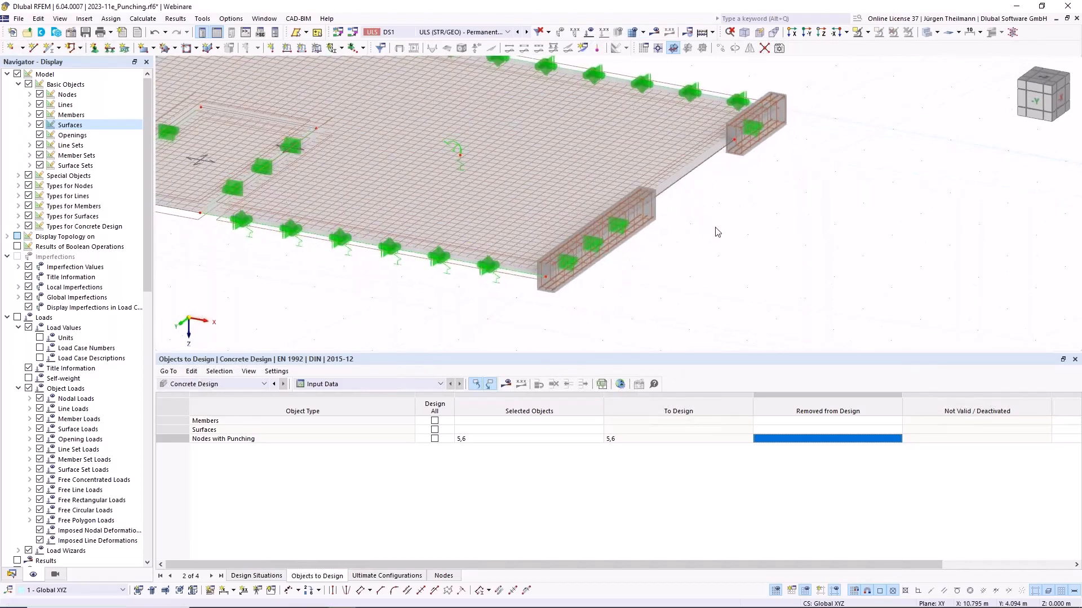
pyautogui.click(506, 387)
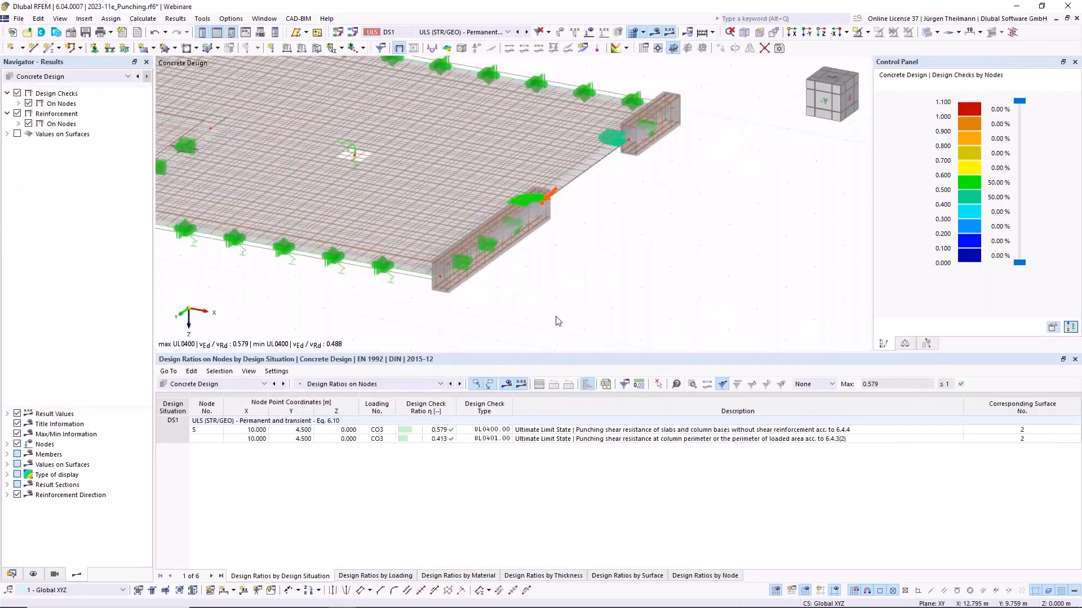
pyautogui.moveTo(584, 239); pyautogui.dragTo(580, 276, button='middle')
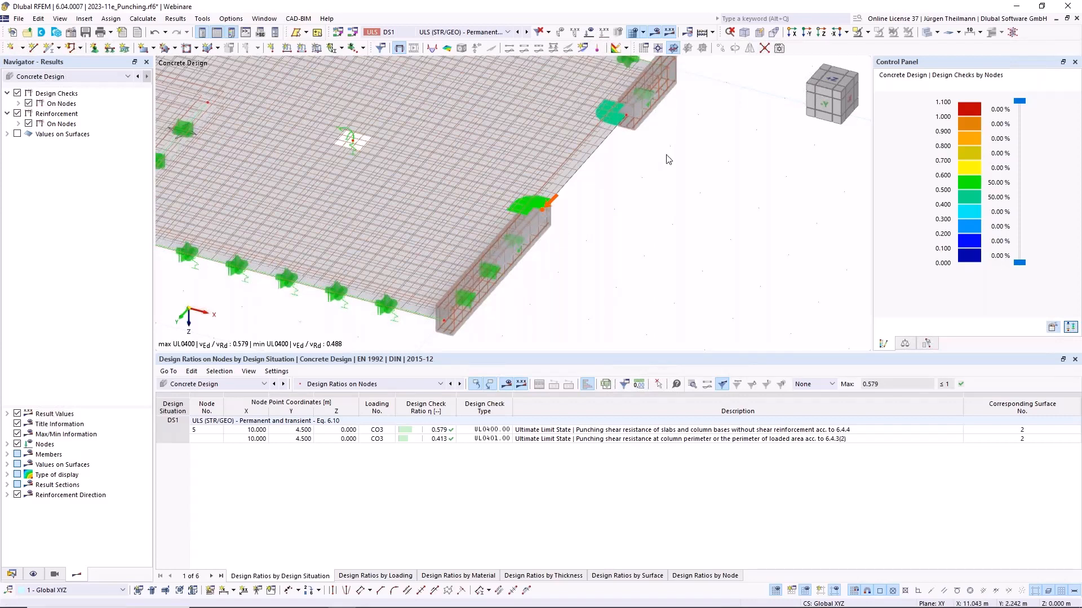
# Switch to the 2023-11f_DXF-Import.rf6 model among the open models
pyautogui.scroll(-1, 661, 220)
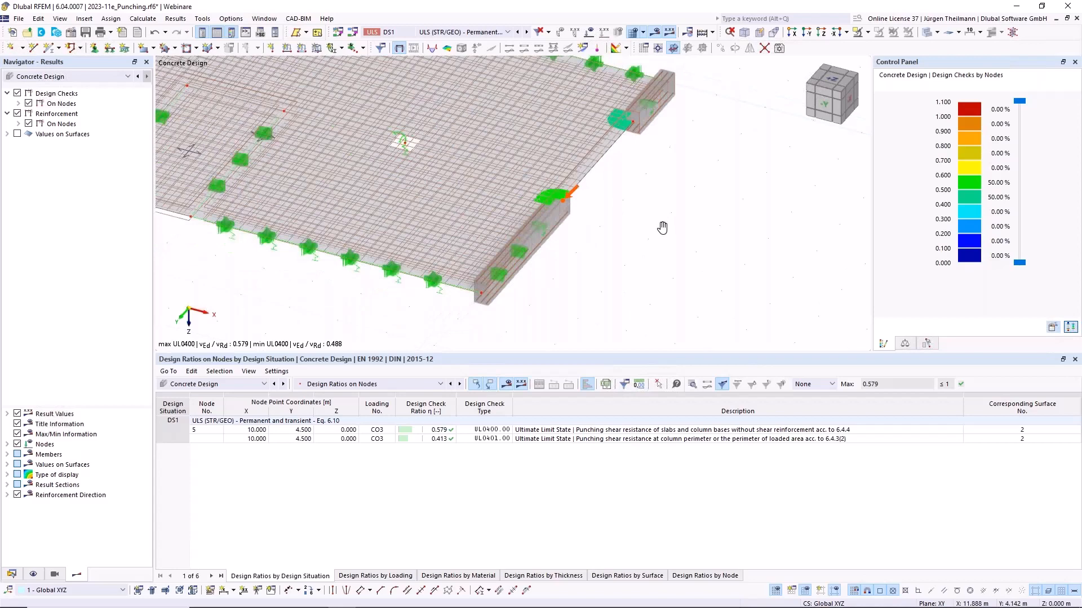
pyautogui.scroll(-1, 658, 229)
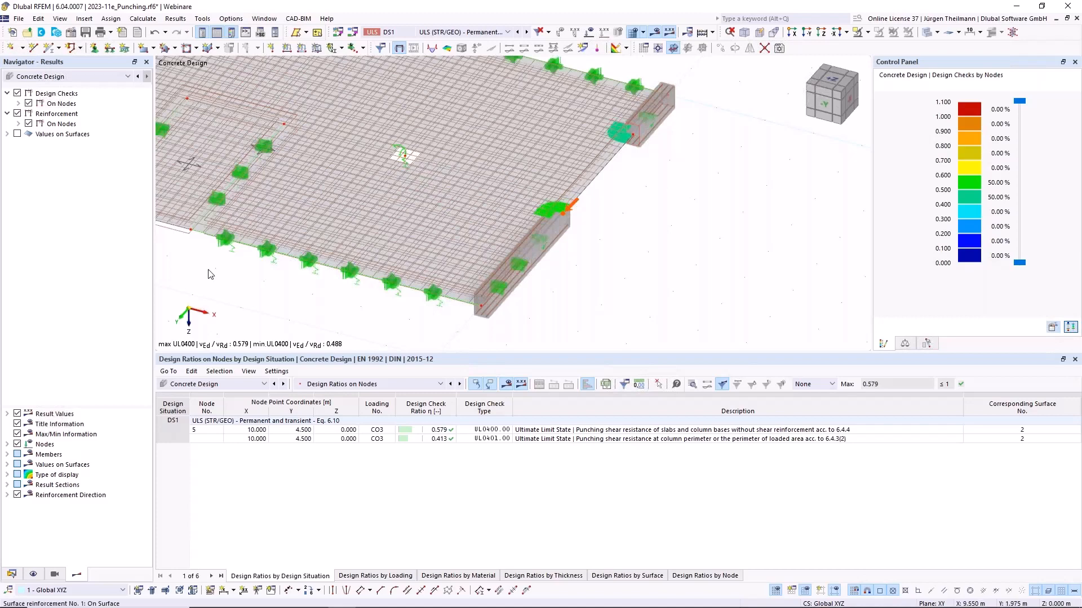
pyautogui.click(12, 574)
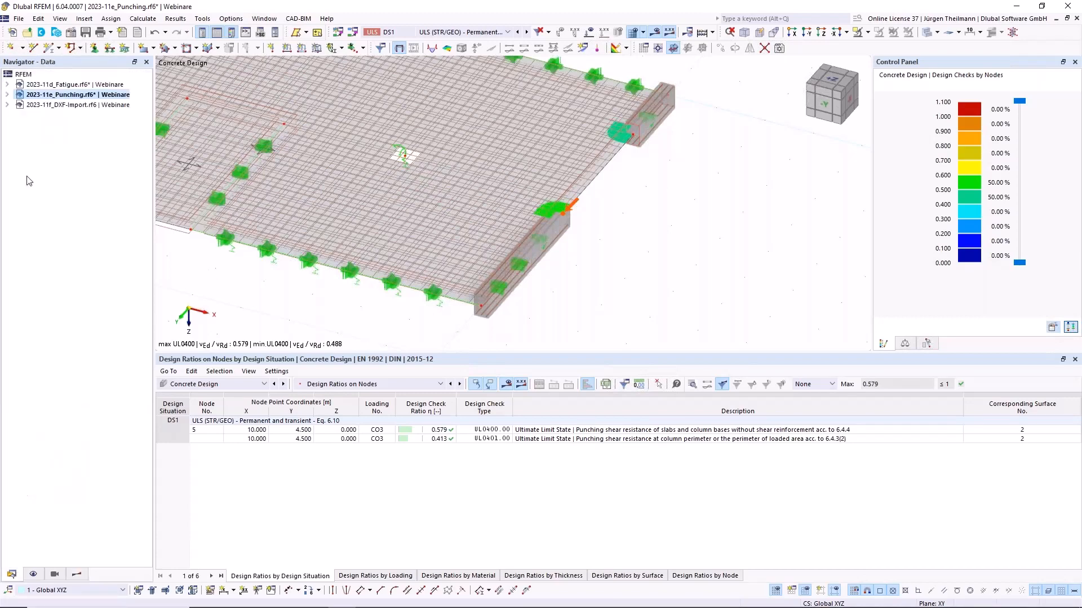
pyautogui.doubleClick(41, 106)
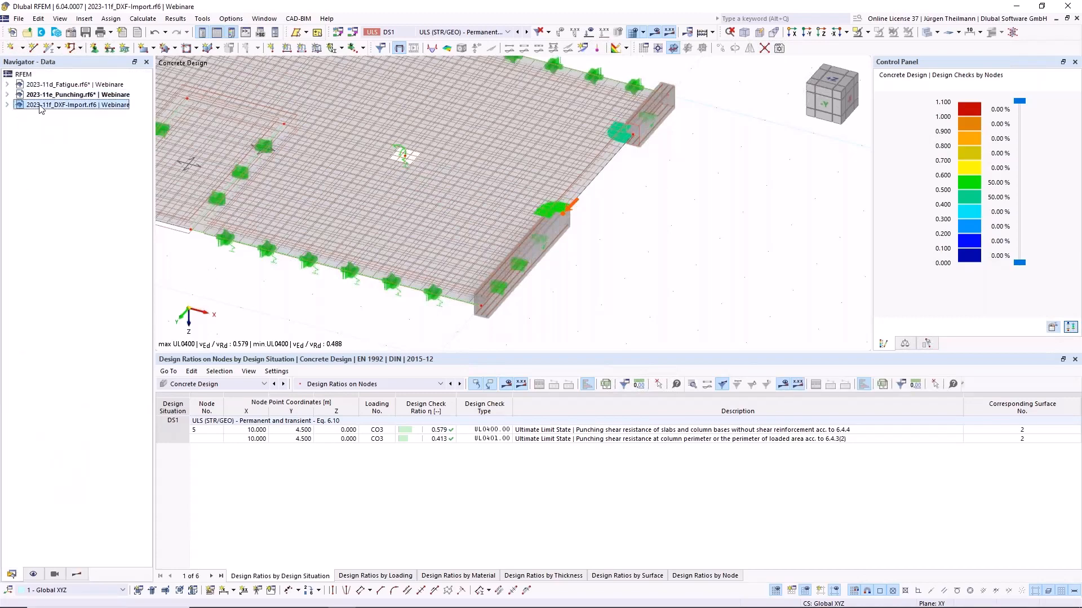
# Examine the stacked DXF floor plans in the isometric view and in the plan view along Z
pyautogui.scroll(-2, 632, 221)
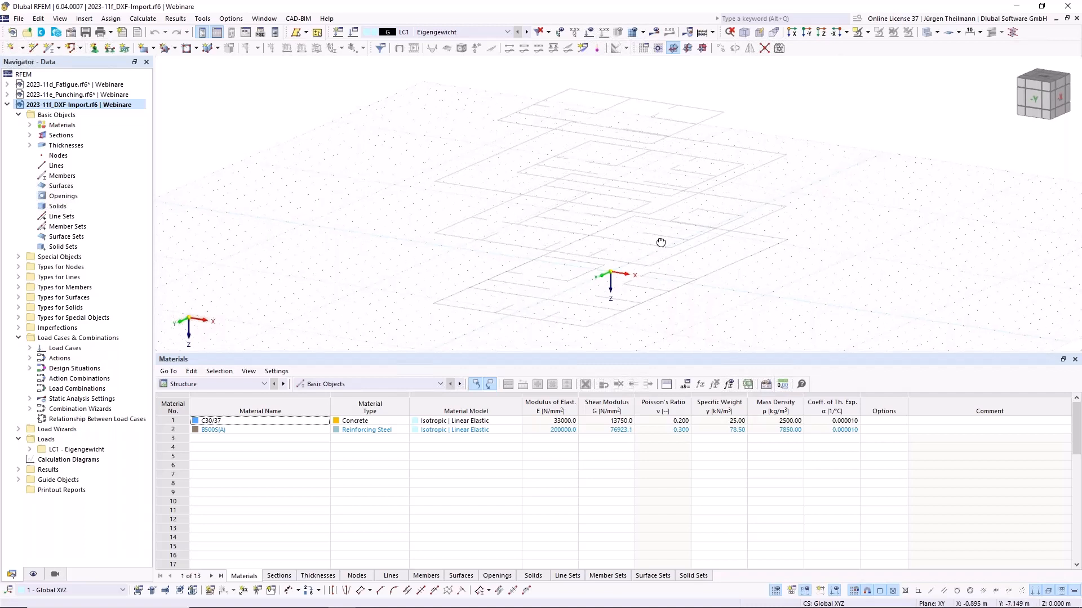
pyautogui.keyDown('ctrl'); pyautogui.moveTo(662, 243); pyautogui.dragTo(657, 243, button='middle'); pyautogui.keyUp('ctrl')
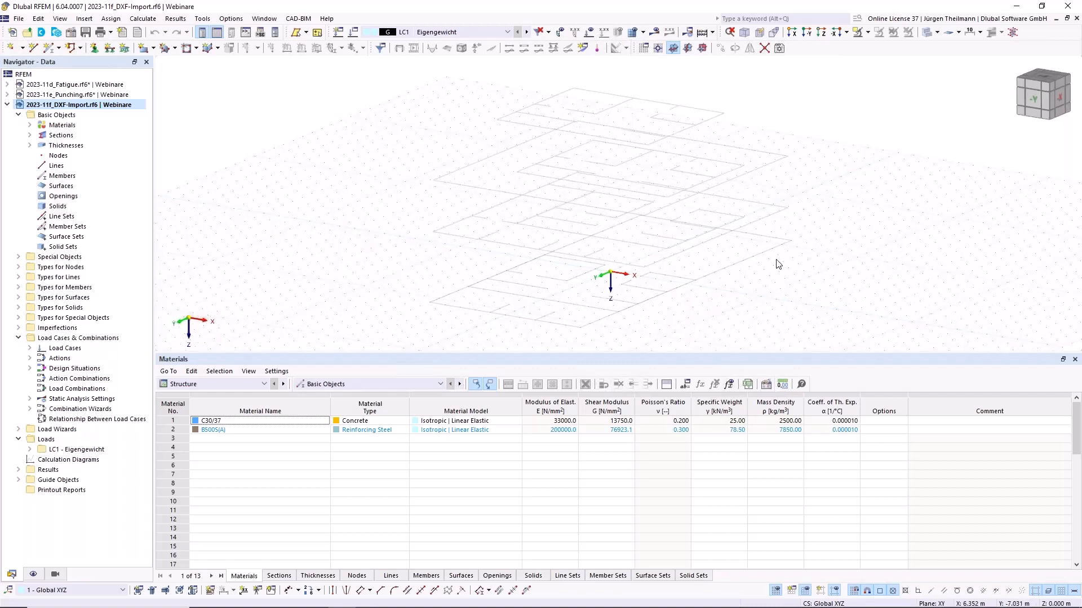
pyautogui.keyDown('ctrl'); pyautogui.moveTo(773, 253); pyautogui.dragTo(773, 266, button='middle'); pyautogui.keyUp('ctrl')
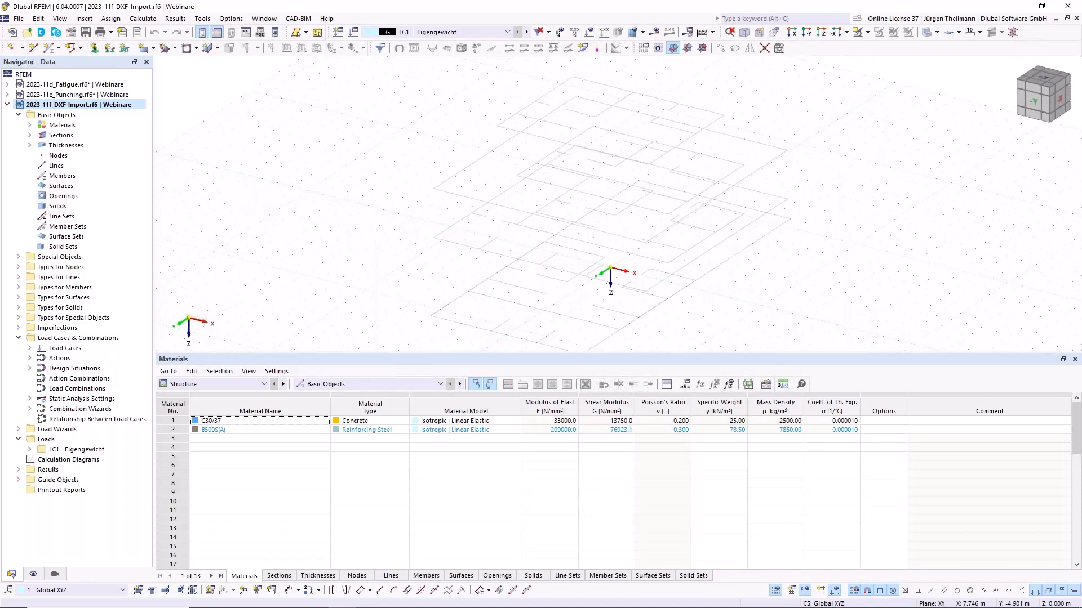
pyautogui.keyDown('ctrl'); pyautogui.moveTo(751, 256); pyautogui.dragTo(729, 279, button='middle'); pyautogui.keyUp('ctrl')
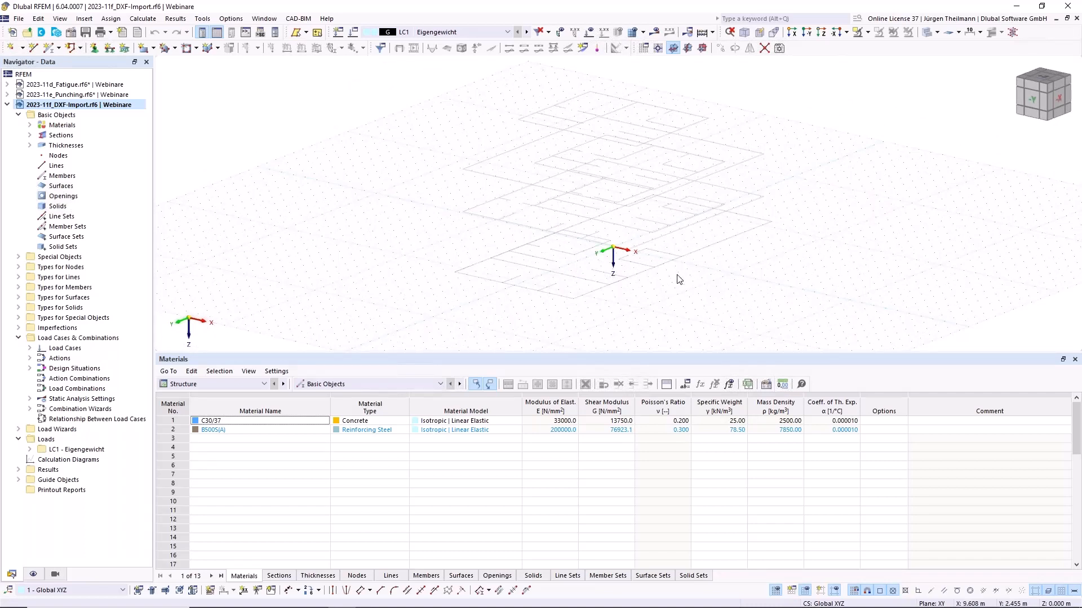
pyautogui.scroll(3, 679, 279)
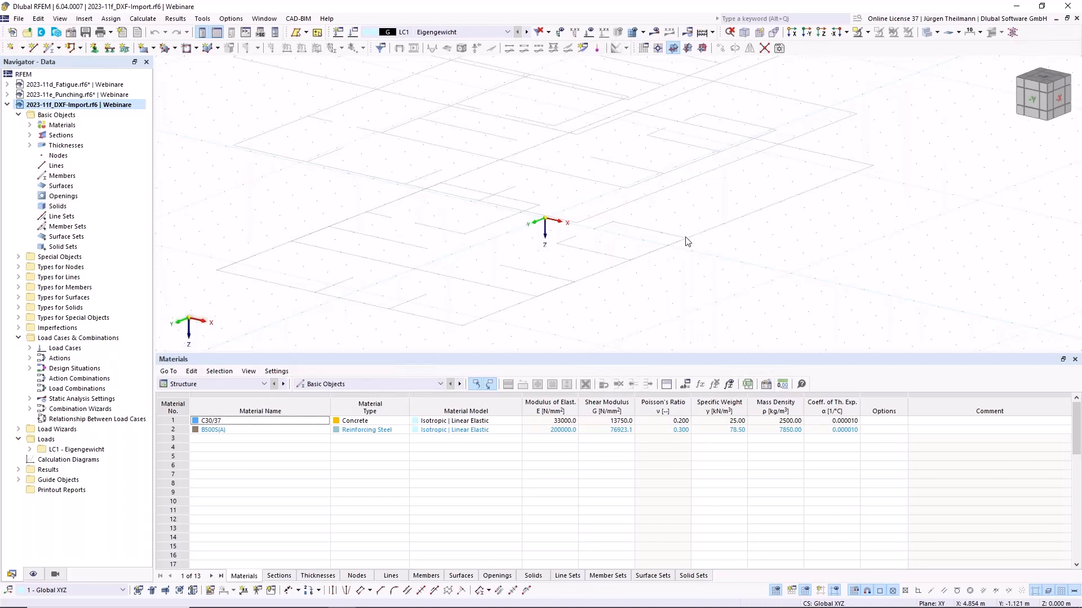
pyautogui.click(822, 34)
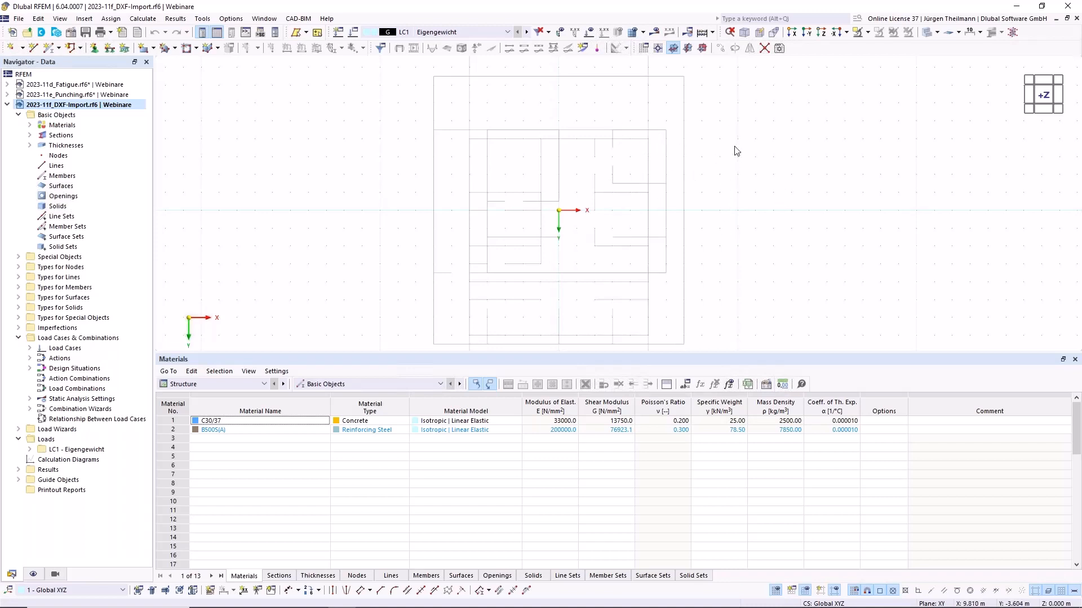
pyautogui.click(743, 33)
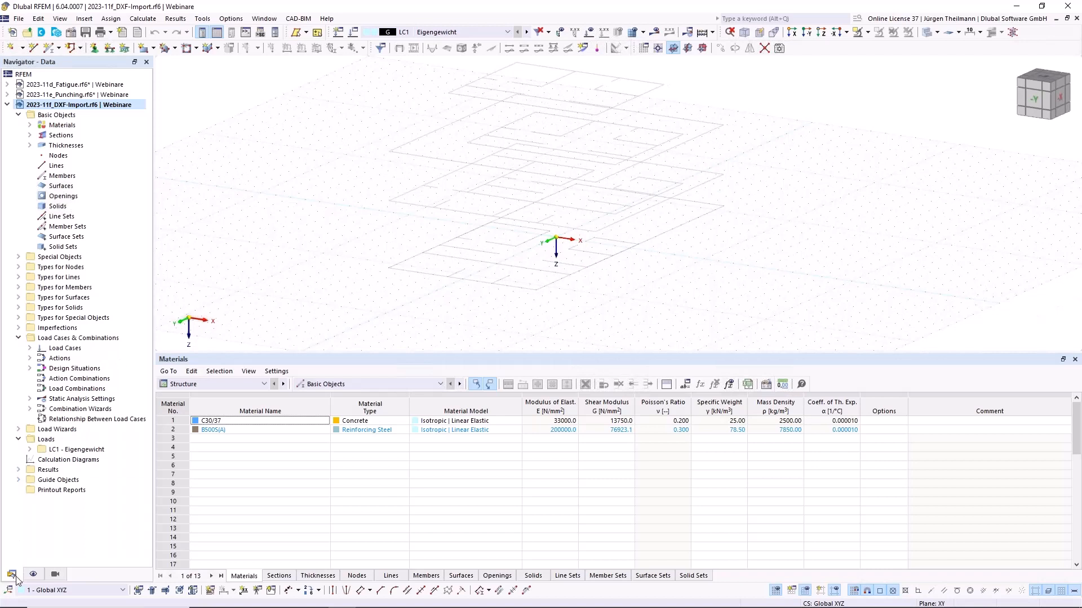
# Find the Background Layers among the guide objects and open them for editing
pyautogui.click(19, 480)
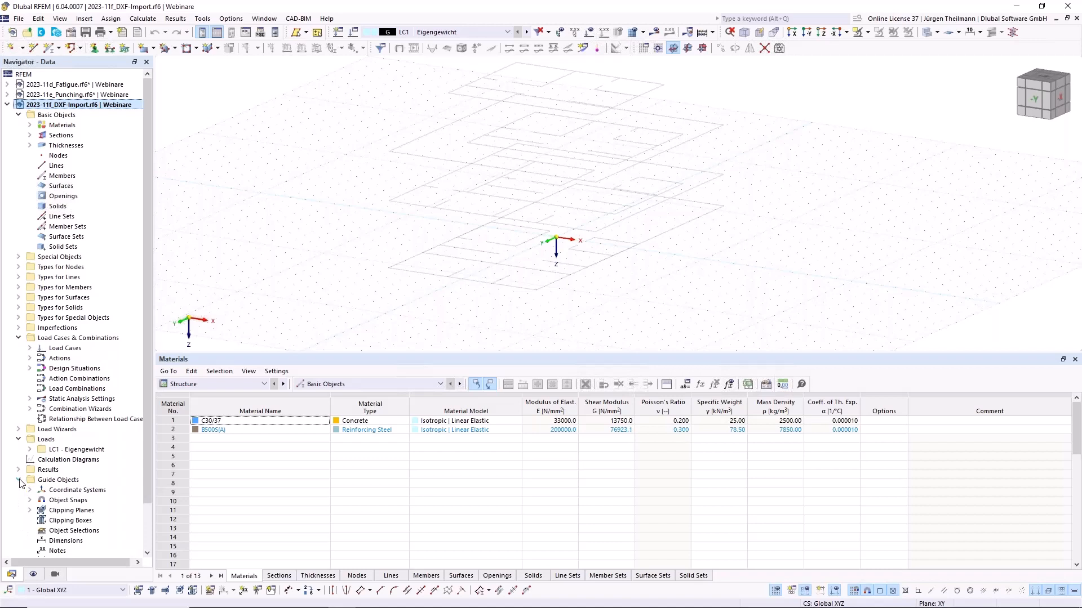
pyautogui.scroll(-2, 14, 512)
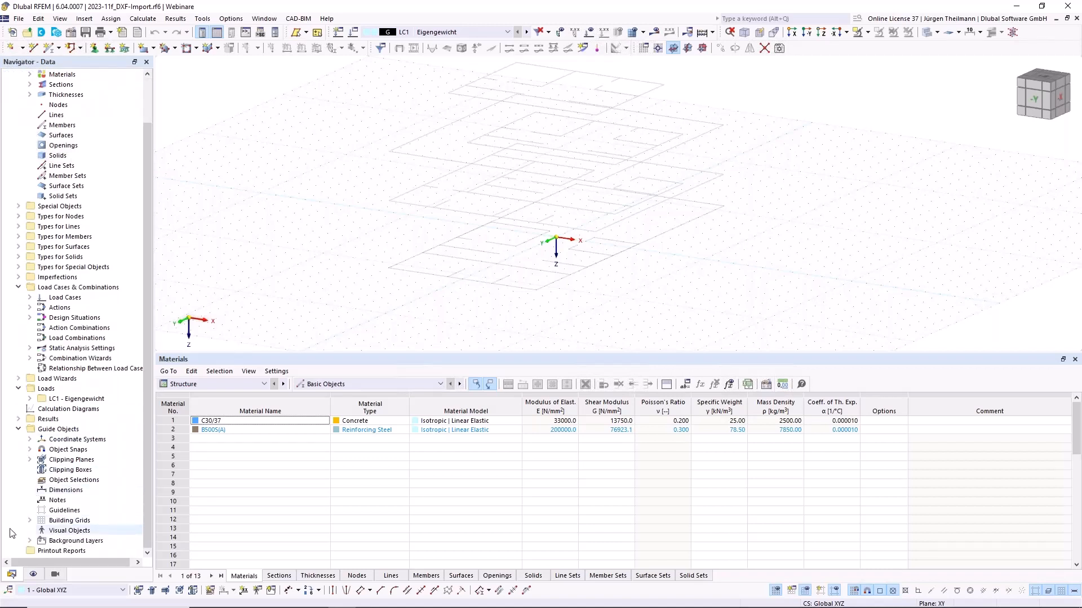
pyautogui.click(29, 541)
pyautogui.scroll(-2, 36, 504)
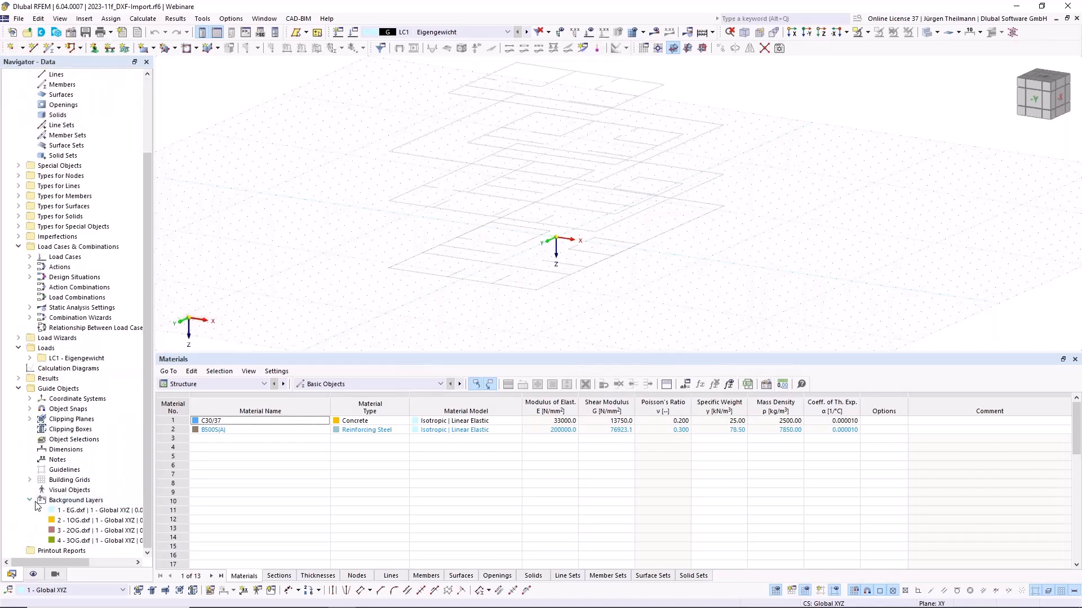
pyautogui.rightClick(72, 502)
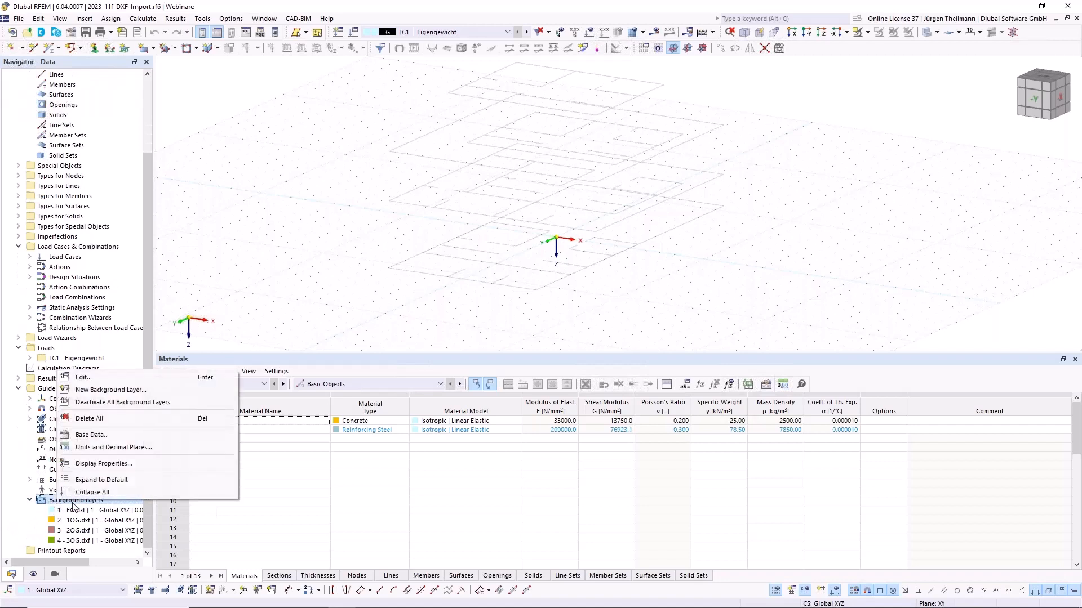
pyautogui.click(91, 377)
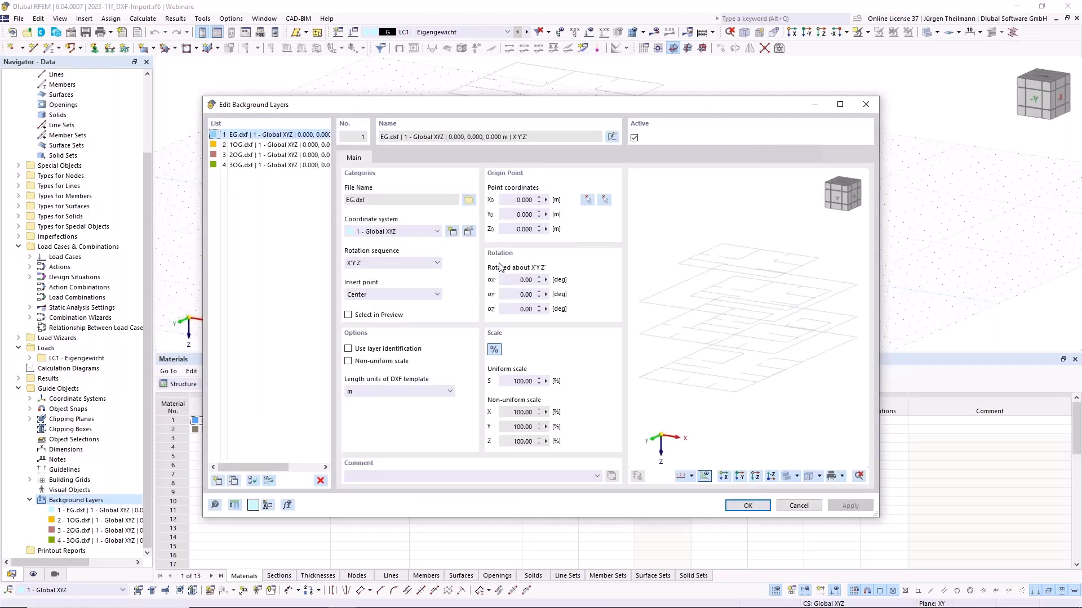
# Try the insert points +X, -X and -Y for the EG.dxf background layer, then return it to Center
pyautogui.click(239, 136)
pyautogui.click(387, 297)
pyautogui.click(377, 314)
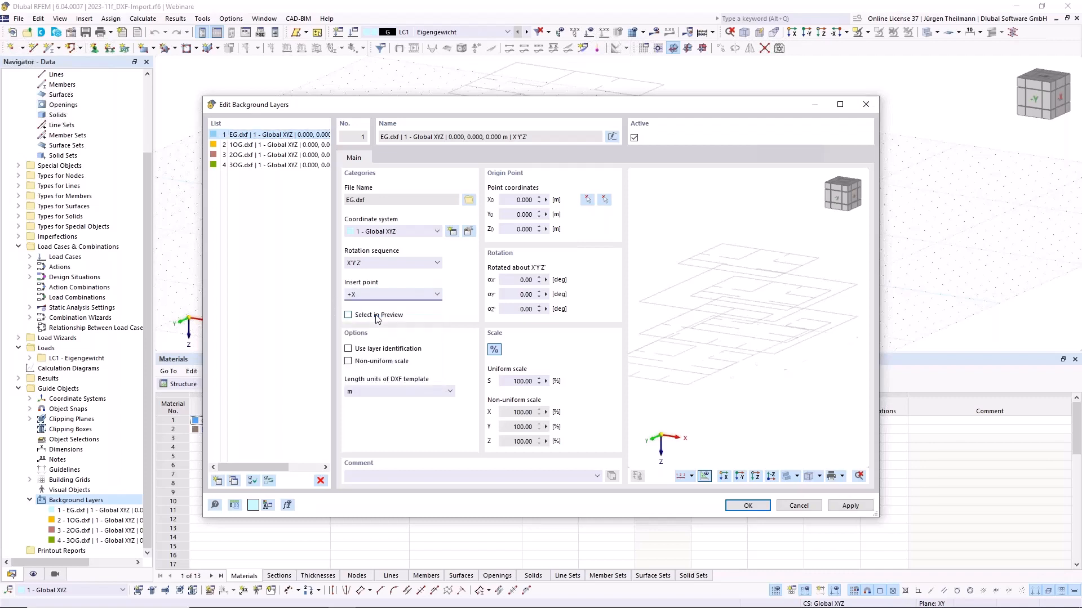
pyautogui.click(387, 295)
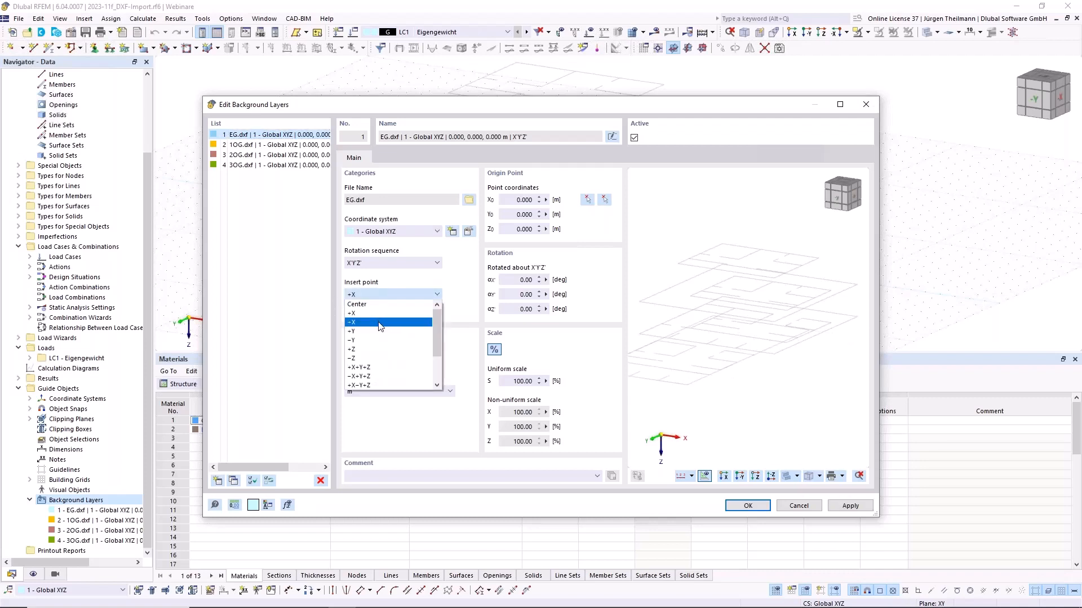
pyautogui.click(382, 321)
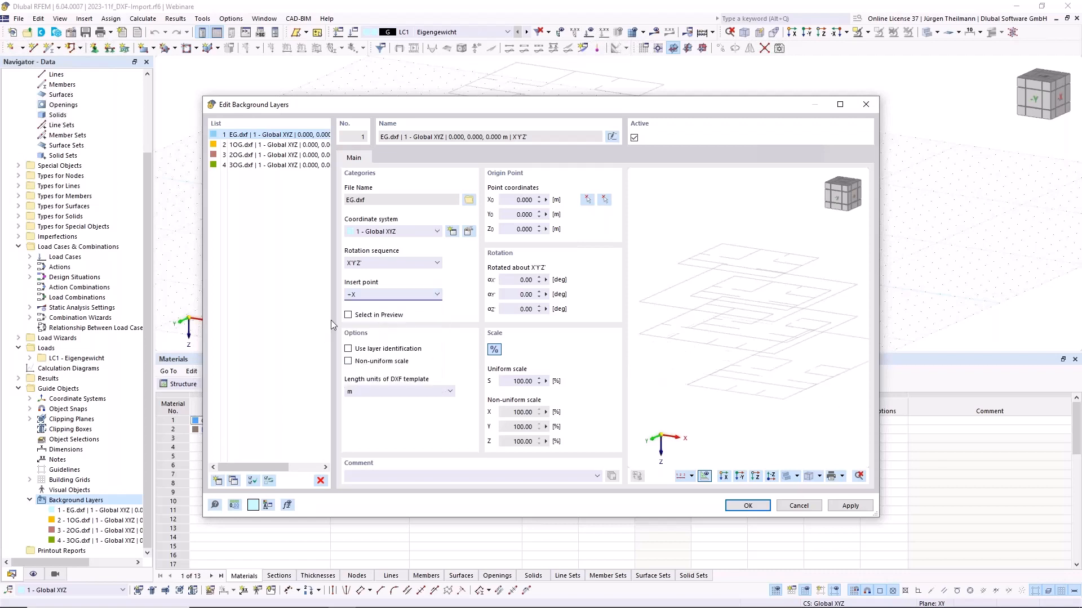
pyautogui.click(437, 296)
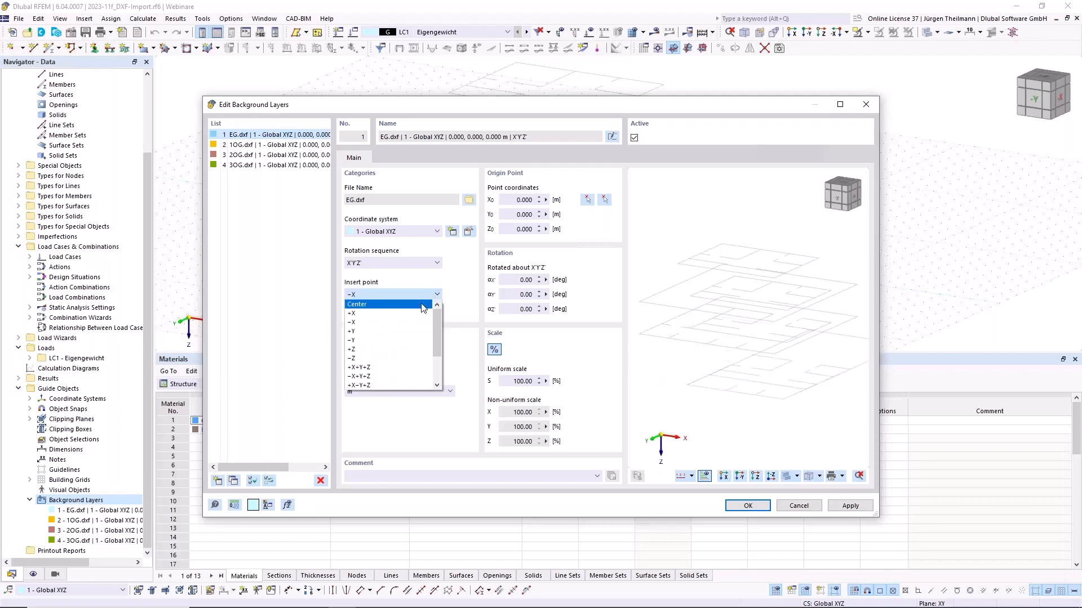
pyautogui.click(403, 341)
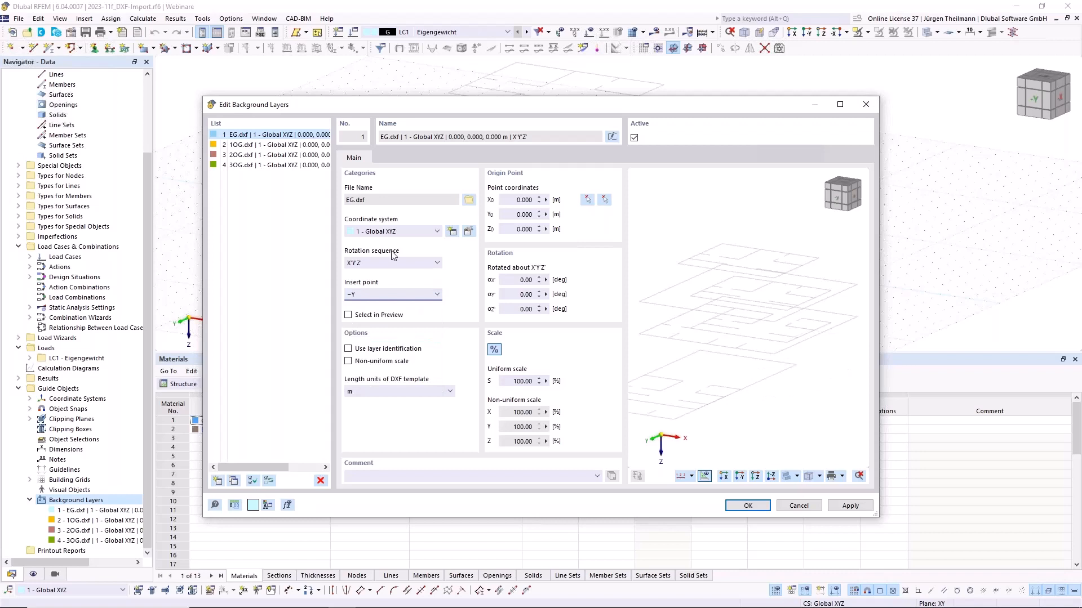
pyautogui.click(405, 294)
pyautogui.click(405, 304)
# Enable Select in Preview for the EG.dxf layer and pick the global origin (0, 0, 0) in the model as its origin point
pyautogui.click(347, 315)
pyautogui.click(587, 200)
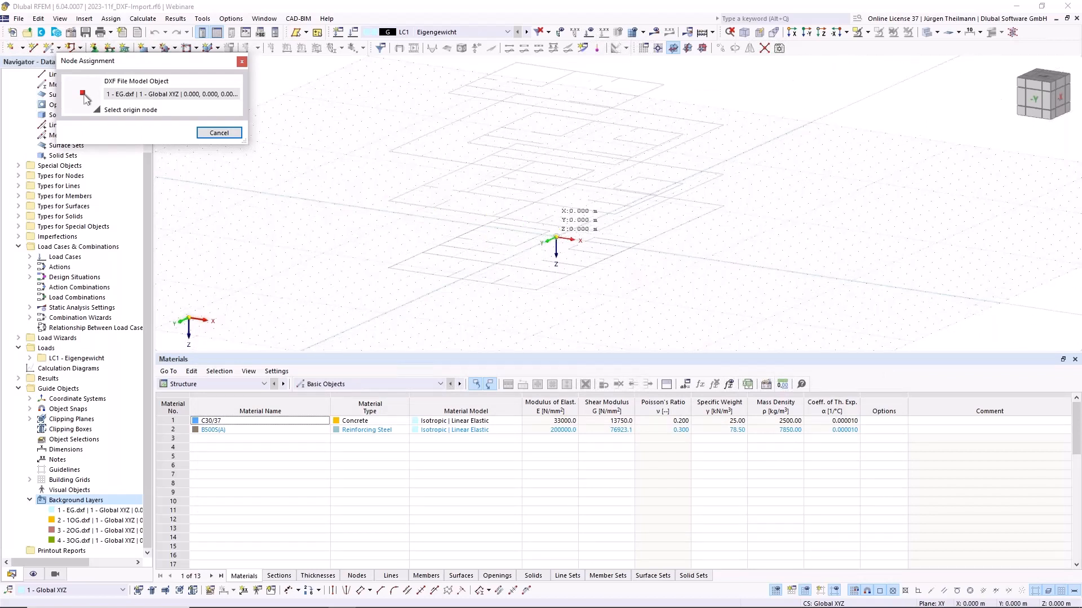
pyautogui.click(556, 237)
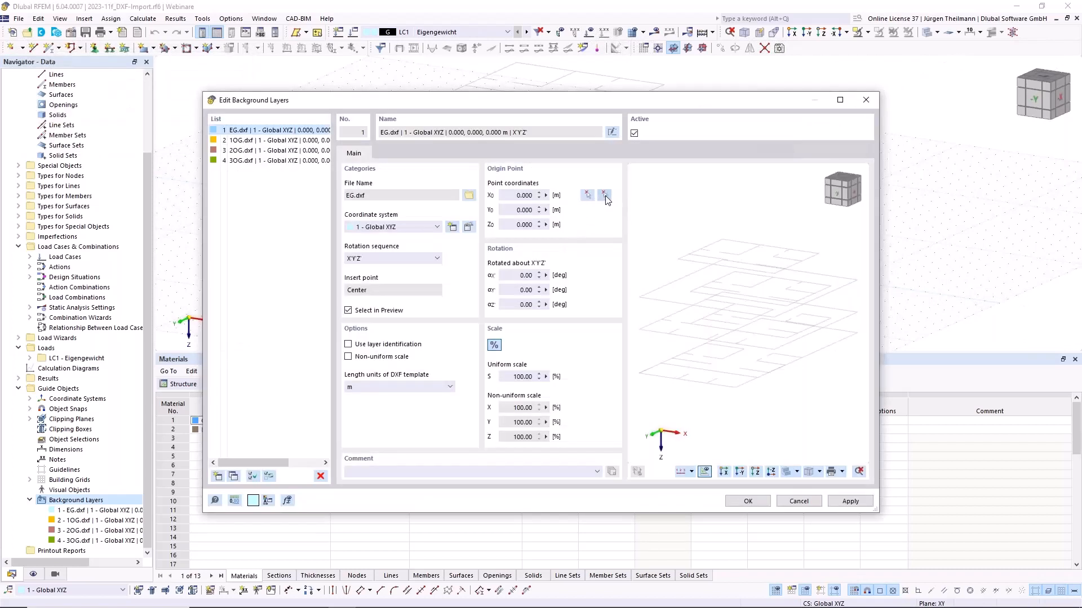
# Pick the EG.dxf plan corner at X 5.000, Y -1.000, Z 0.000 m in the preview as insert point and apply it
pyautogui.click(604, 195)
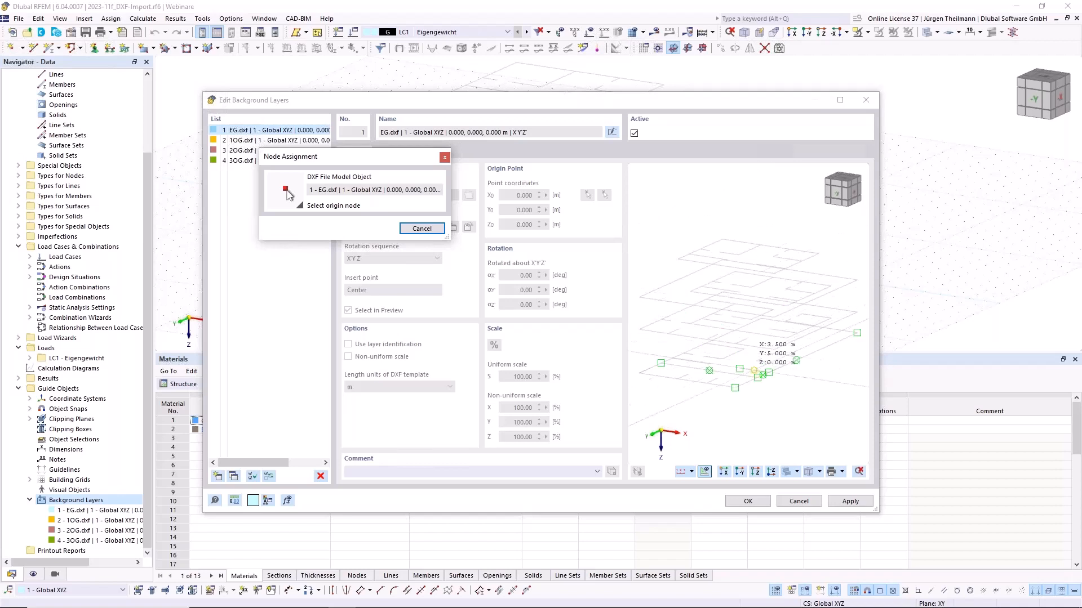
pyautogui.scroll(2, 795, 361)
pyautogui.scroll(2, 795, 360)
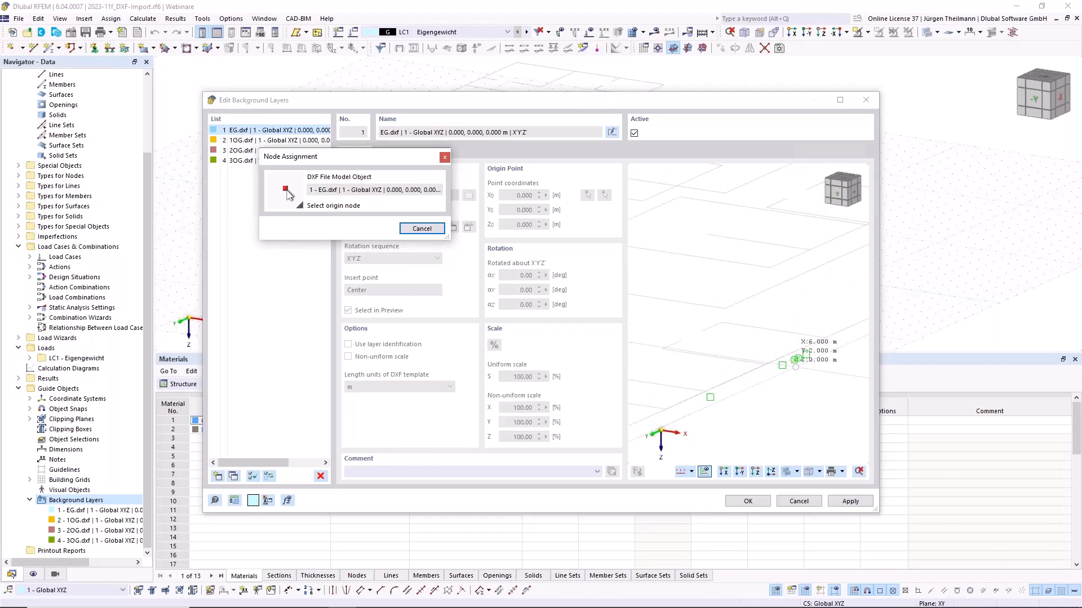
pyautogui.scroll(2, 791, 360)
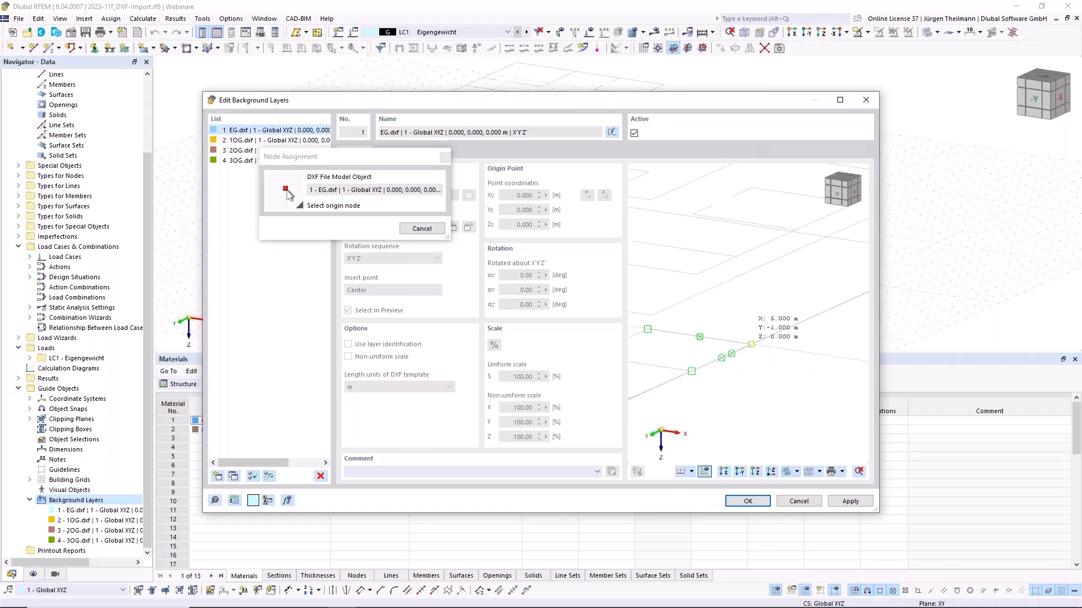
pyautogui.click(751, 343)
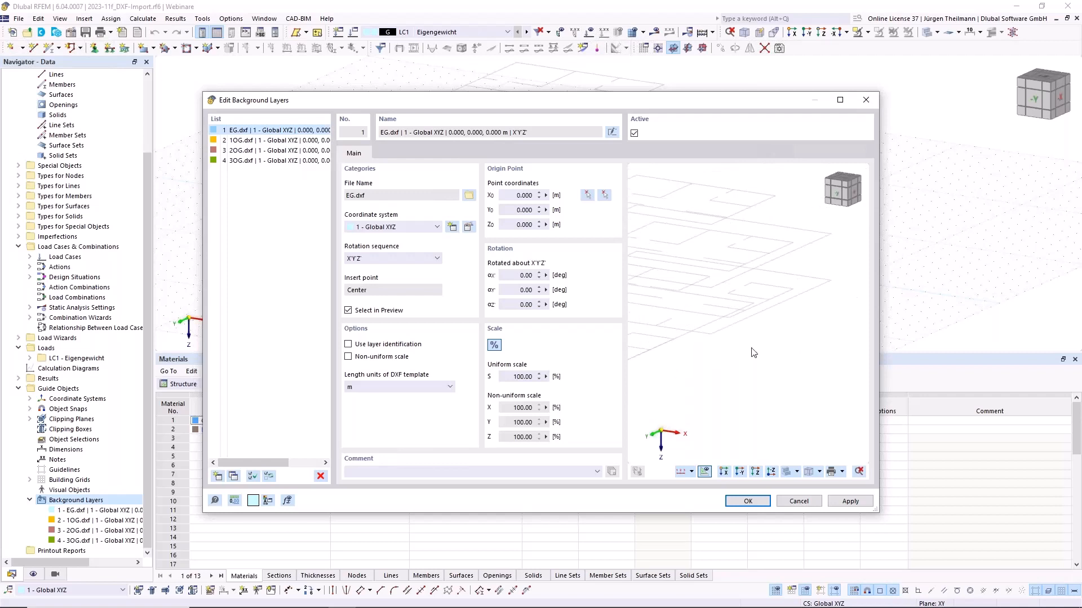
pyautogui.click(850, 503)
pyautogui.moveTo(767, 374); pyautogui.dragTo(795, 363, button='middle')
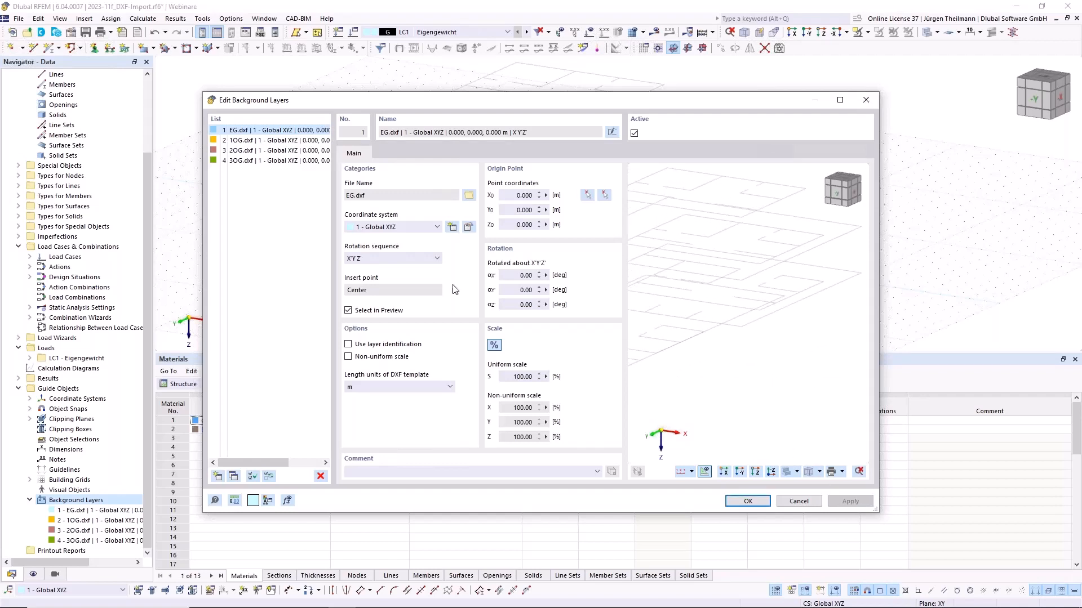
# Enable Select in Preview for the 1OG.dxf layer, pick its corner at X 6.000, Y -4.500, Z -3.000 m as insert point, and apply
pyautogui.click(225, 142)
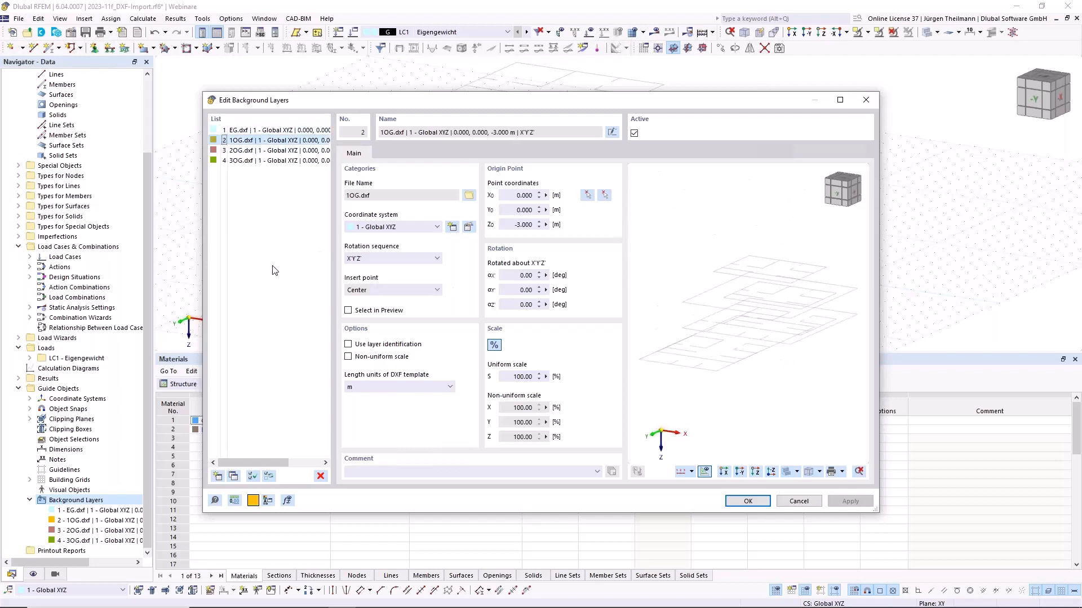
pyautogui.click(349, 311)
pyautogui.click(604, 196)
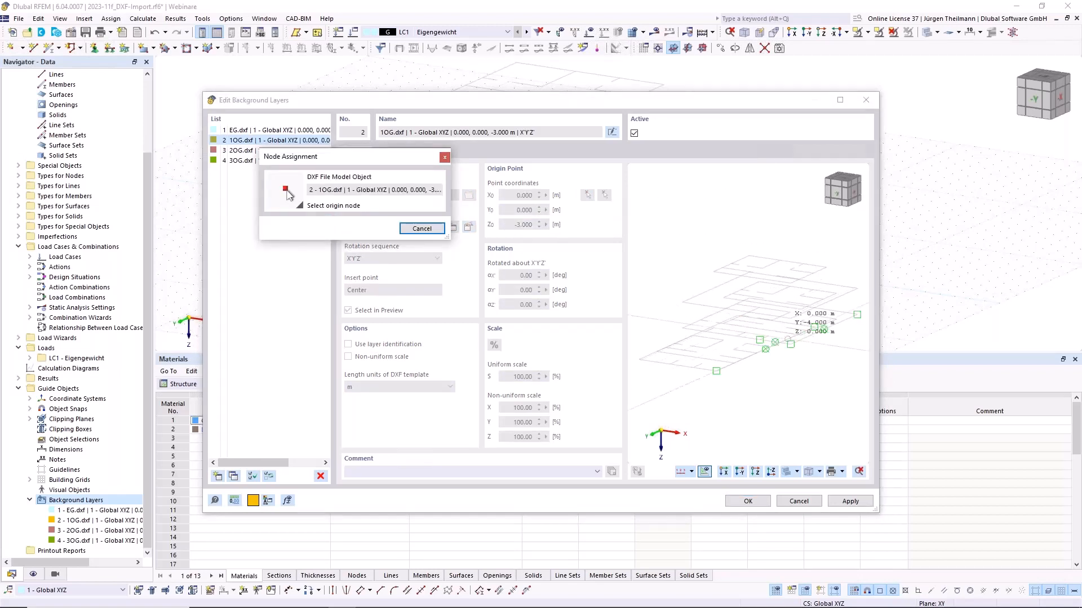
pyautogui.scroll(4, 788, 363)
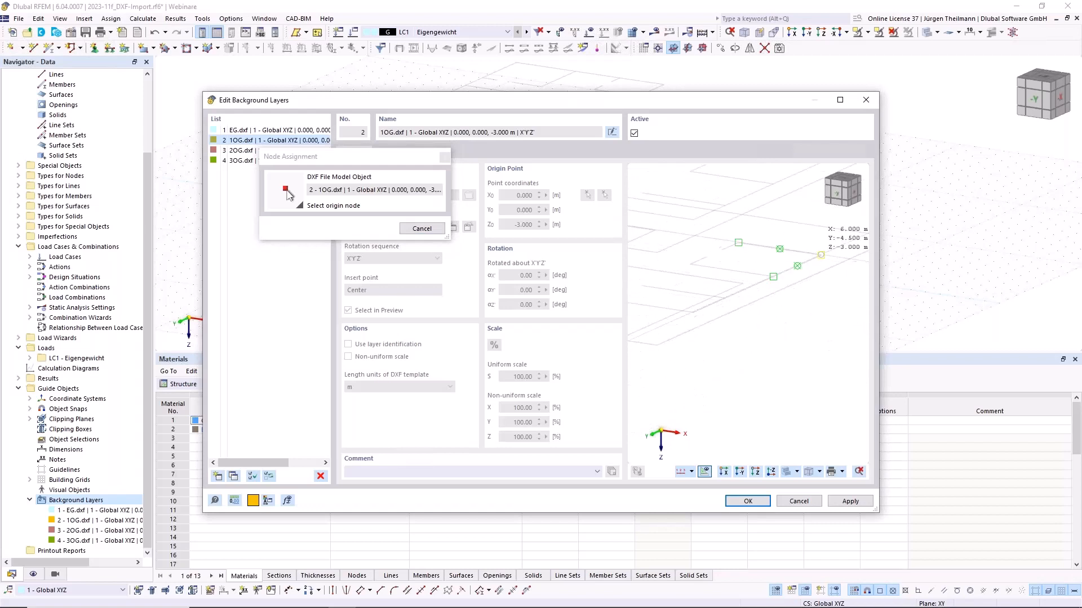
pyautogui.click(821, 255)
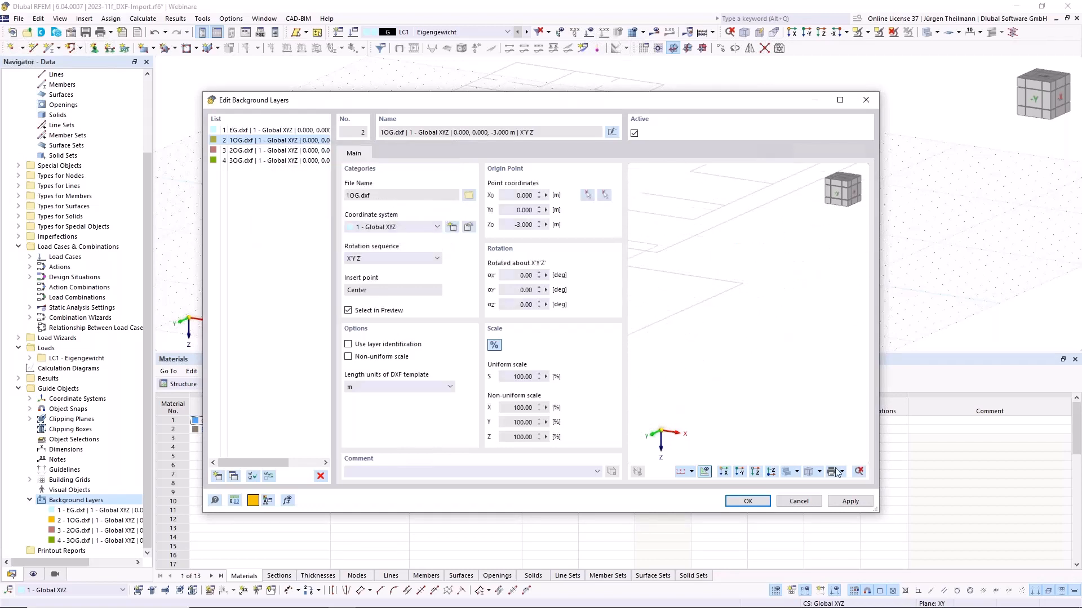
pyautogui.click(850, 502)
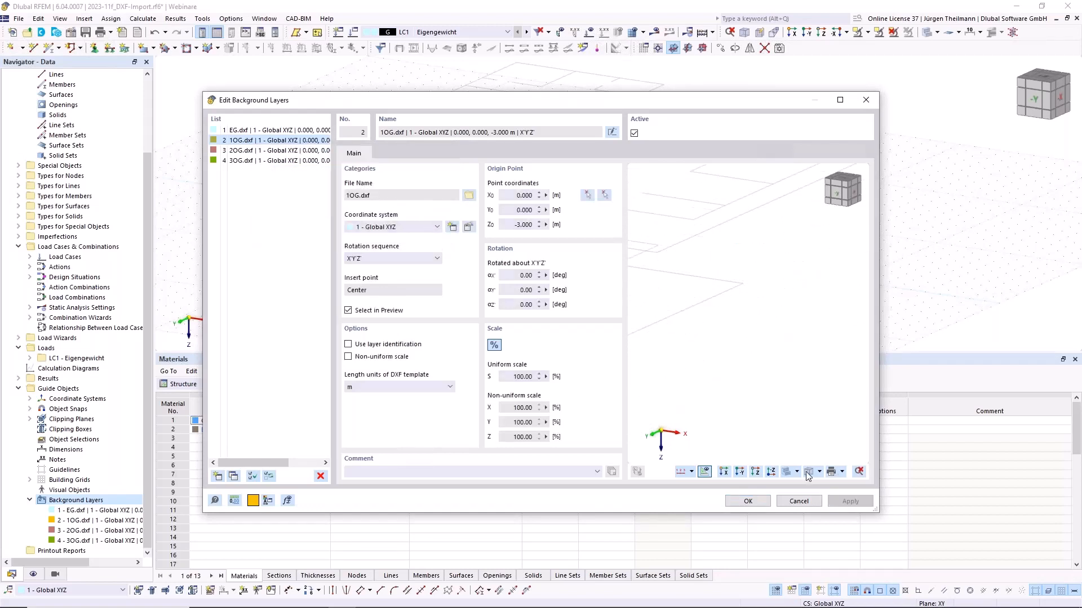
# Enable Select in Preview for the 2OG.dxf layer, pick its corner at X 6.000, Y -4.500, Z -6.000 m as insert point, and apply
pyautogui.click(232, 151)
pyautogui.click(348, 311)
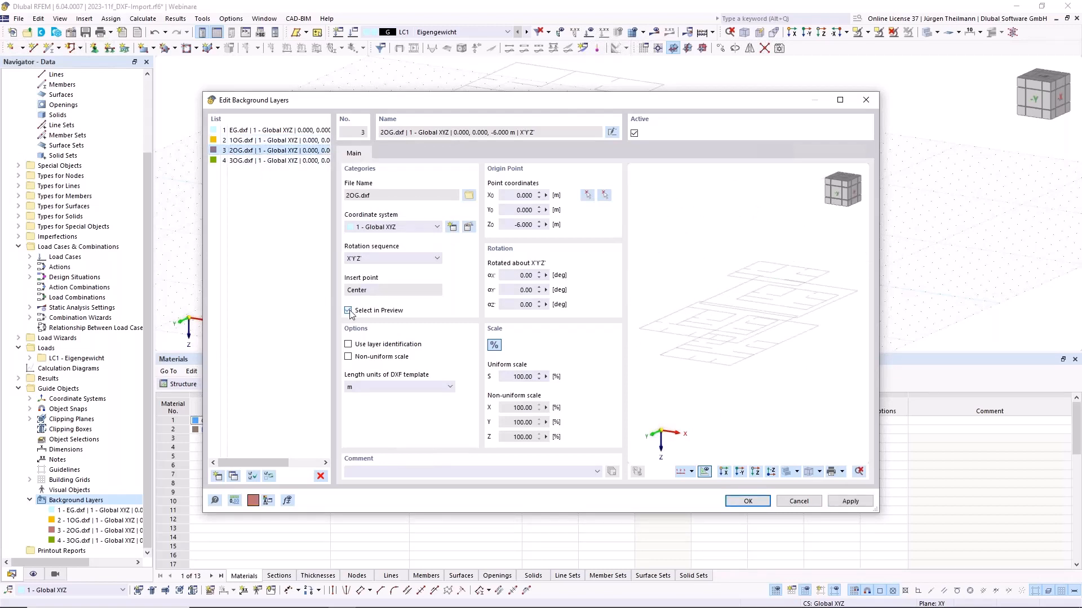
pyautogui.click(604, 195)
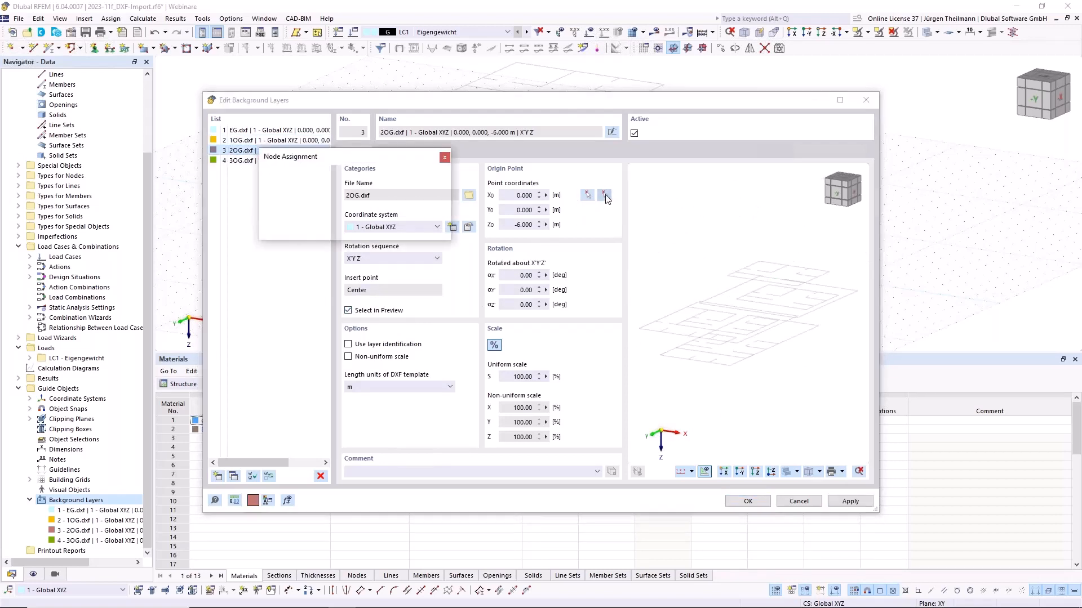
pyautogui.scroll(4, 820, 332)
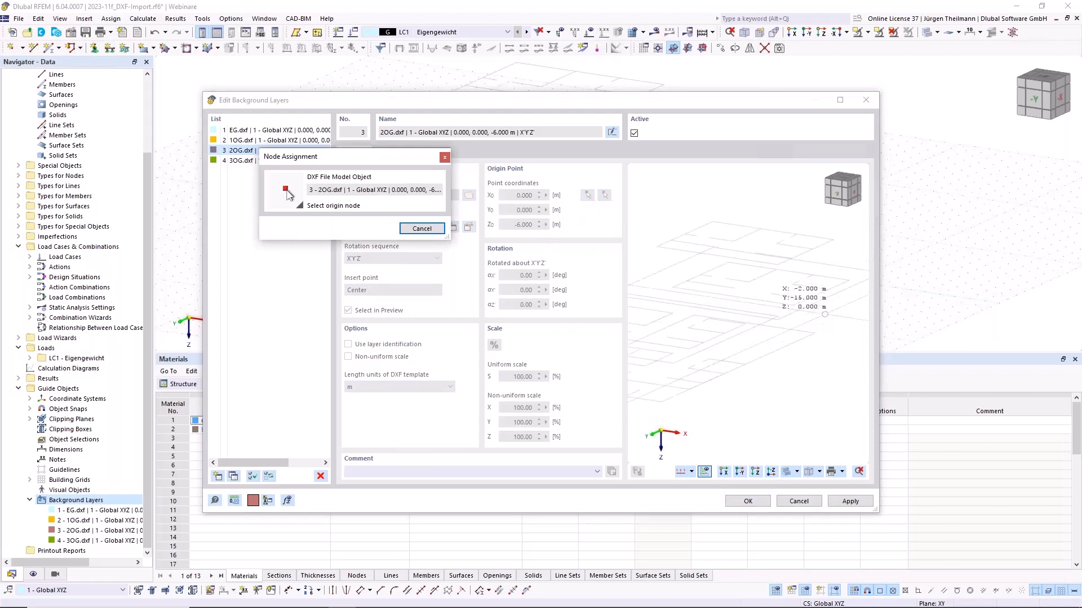
pyautogui.scroll(3, 817, 279)
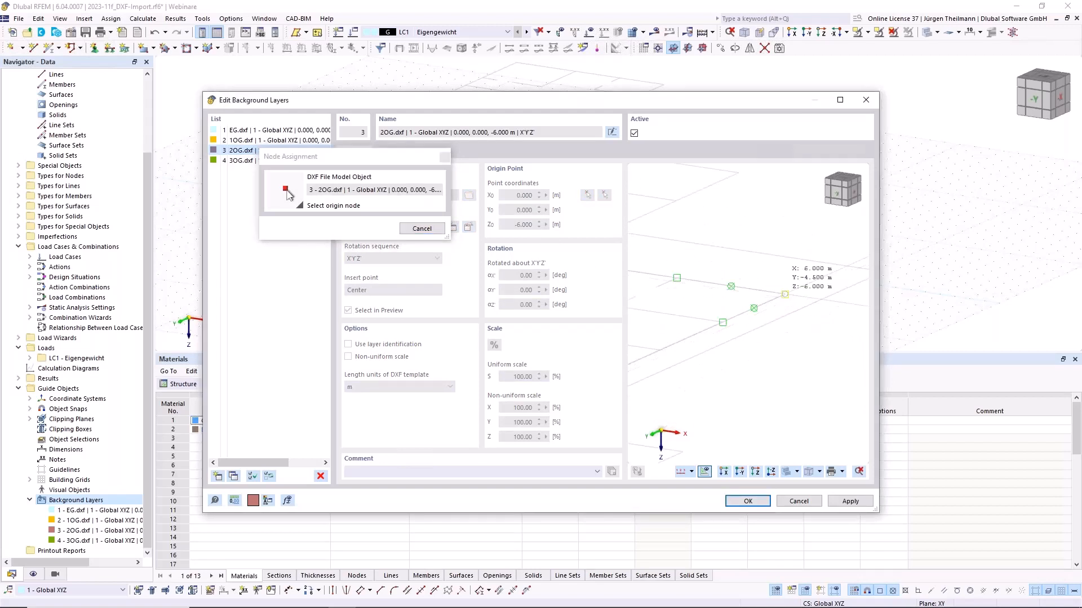
pyautogui.click(785, 294)
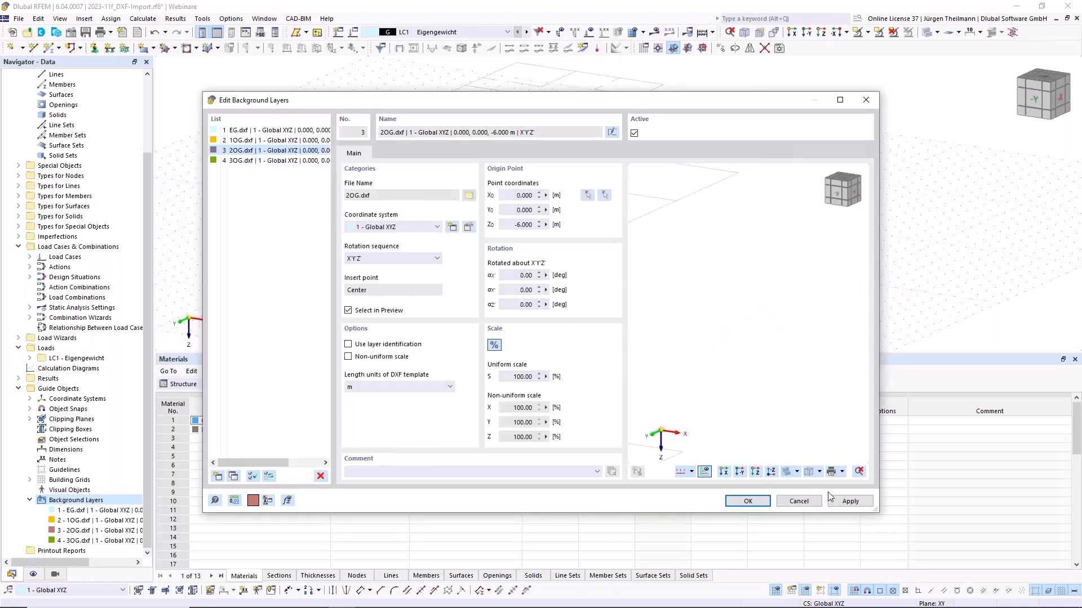
pyautogui.click(842, 501)
# Pick the matching plan corner of the 3OG.dxf layer in the preview as its insert point and accept the background layer settings
pyautogui.click(265, 161)
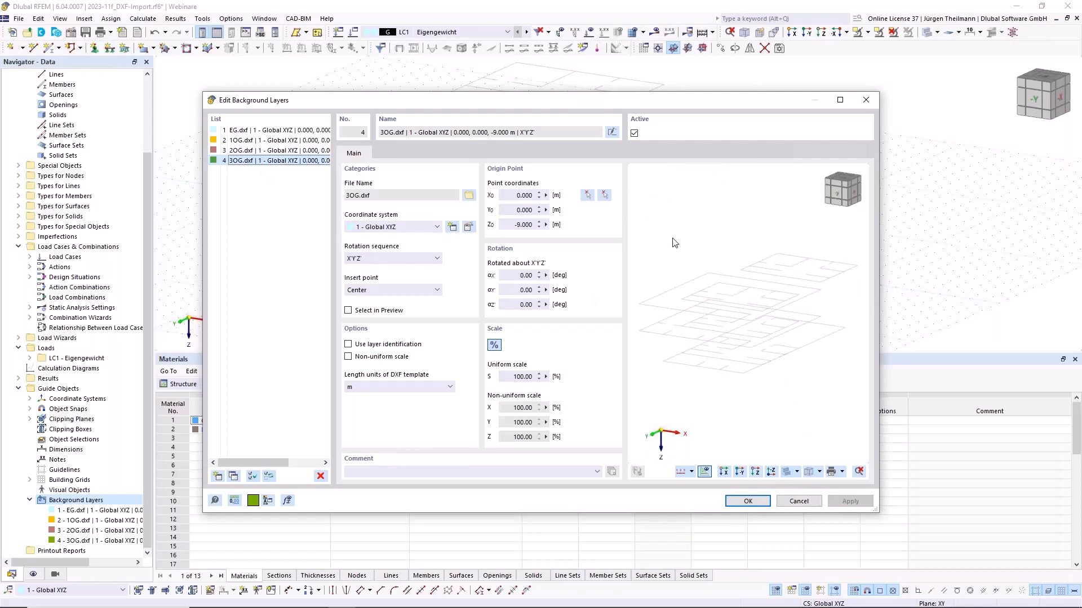
pyautogui.click(604, 196)
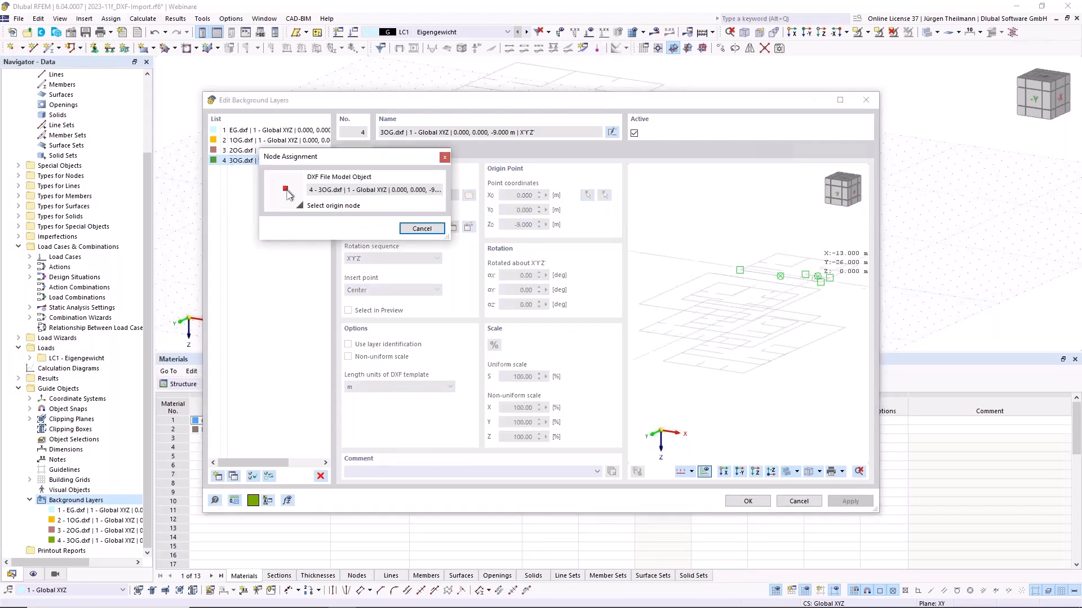
pyautogui.scroll(3, 811, 273)
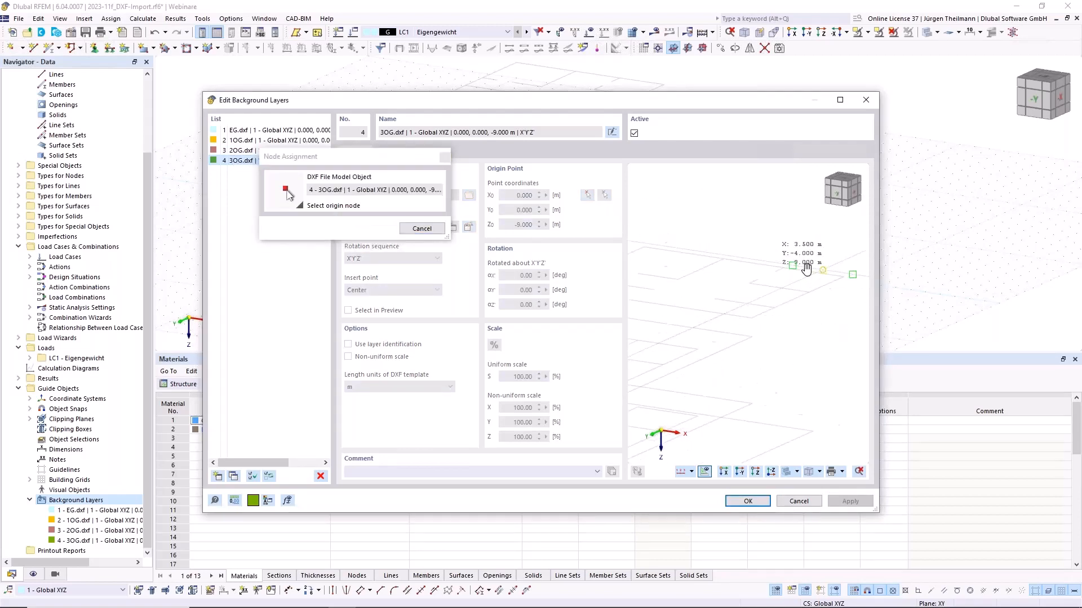
pyautogui.moveTo(807, 269); pyautogui.dragTo(737, 290, button='middle')
pyautogui.click(773, 297)
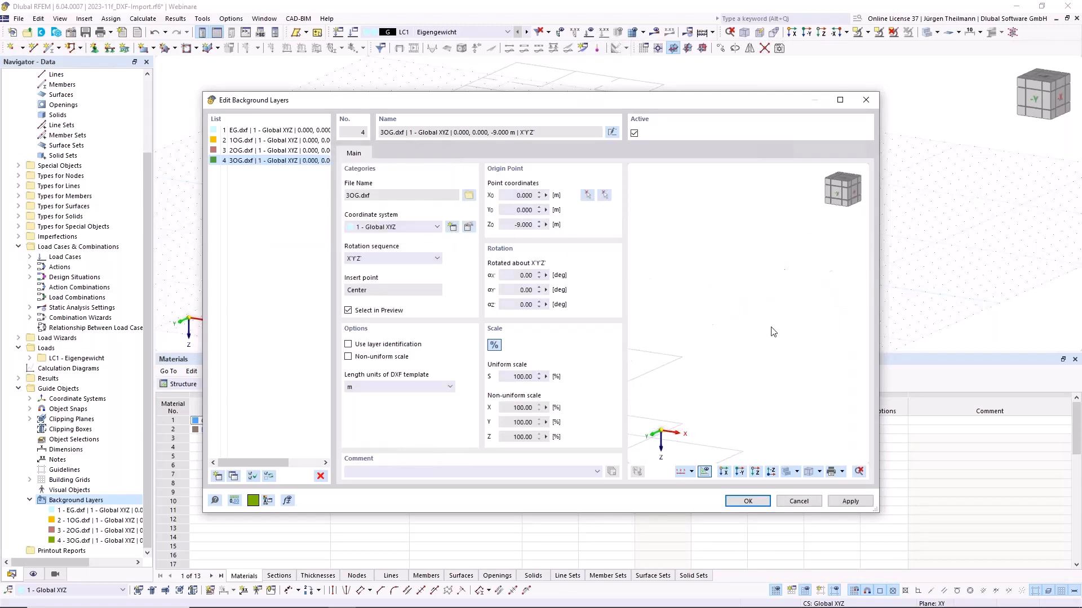
pyautogui.click(747, 502)
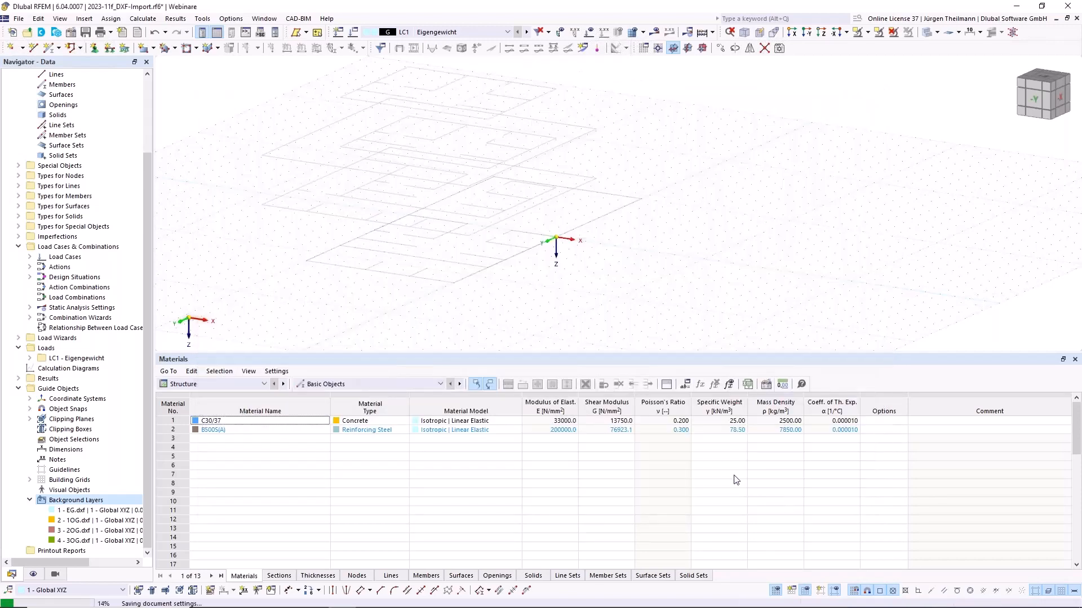
# Examine the alignment of the four DXF floor plans in the model, first obliquely and then in the +Z plan view
pyautogui.moveTo(503, 222); pyautogui.dragTo(588, 305, button='middle')
pyautogui.keyDown('ctrl'); pyautogui.moveTo(528, 238); pyautogui.dragTo(533, 263, button='middle'); pyautogui.keyUp('ctrl')
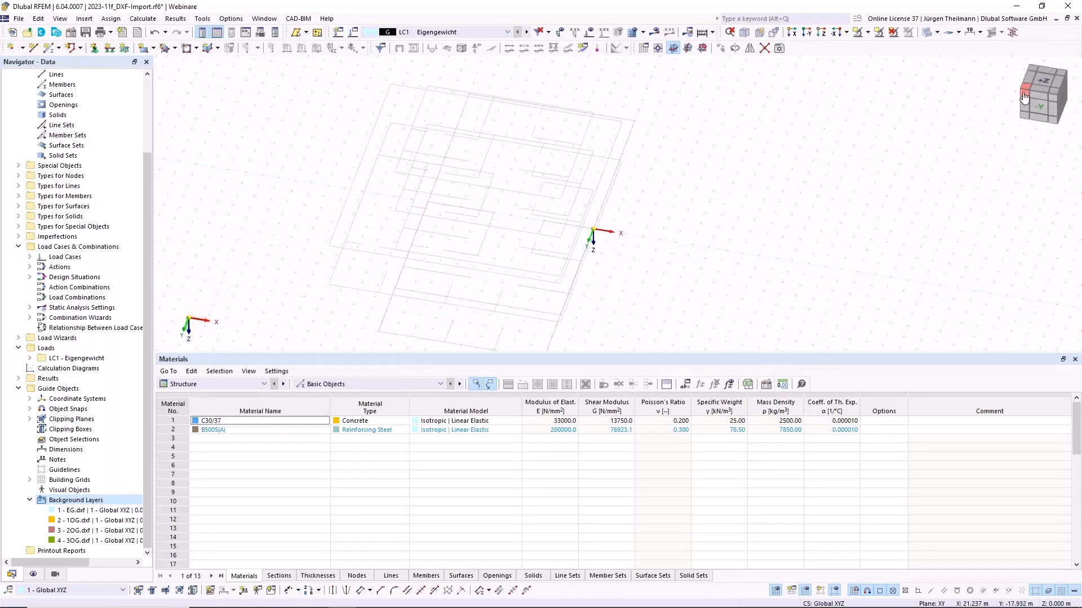
pyautogui.click(1043, 82)
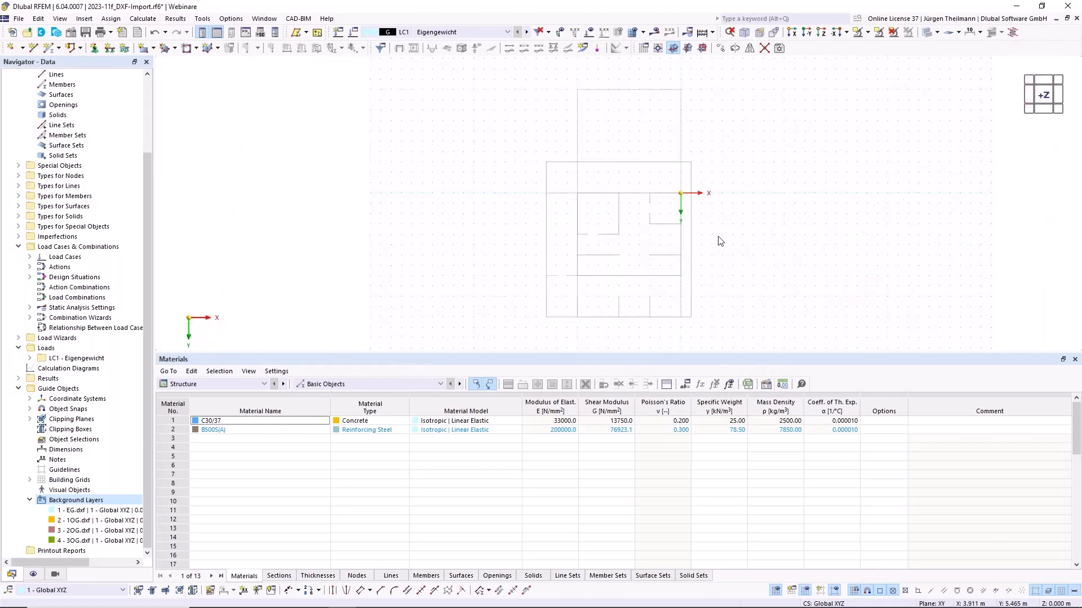
pyautogui.scroll(3, 718, 235)
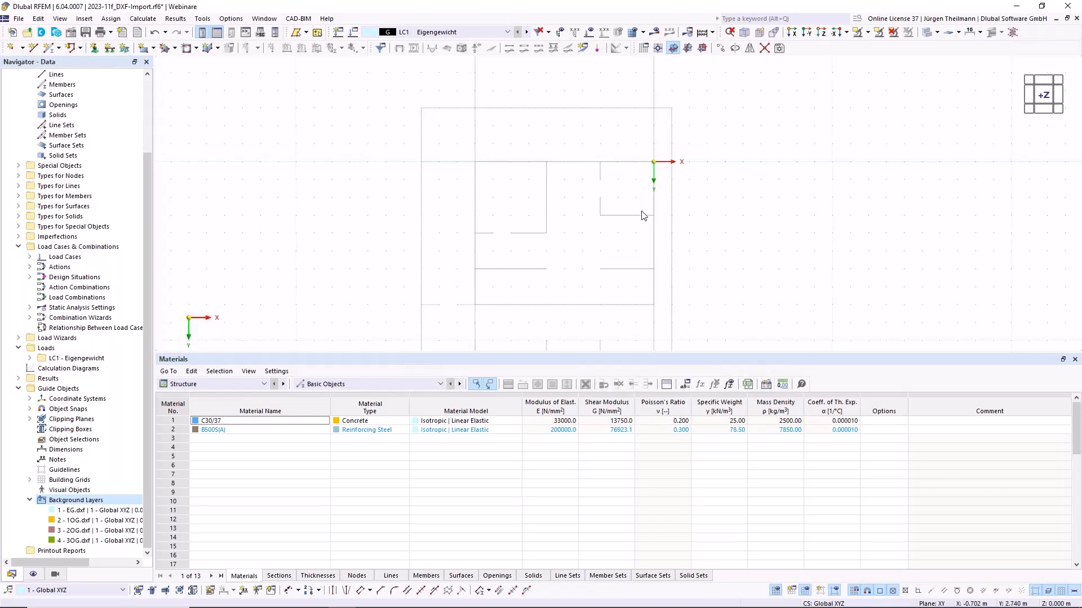
pyautogui.scroll(-3, 643, 216)
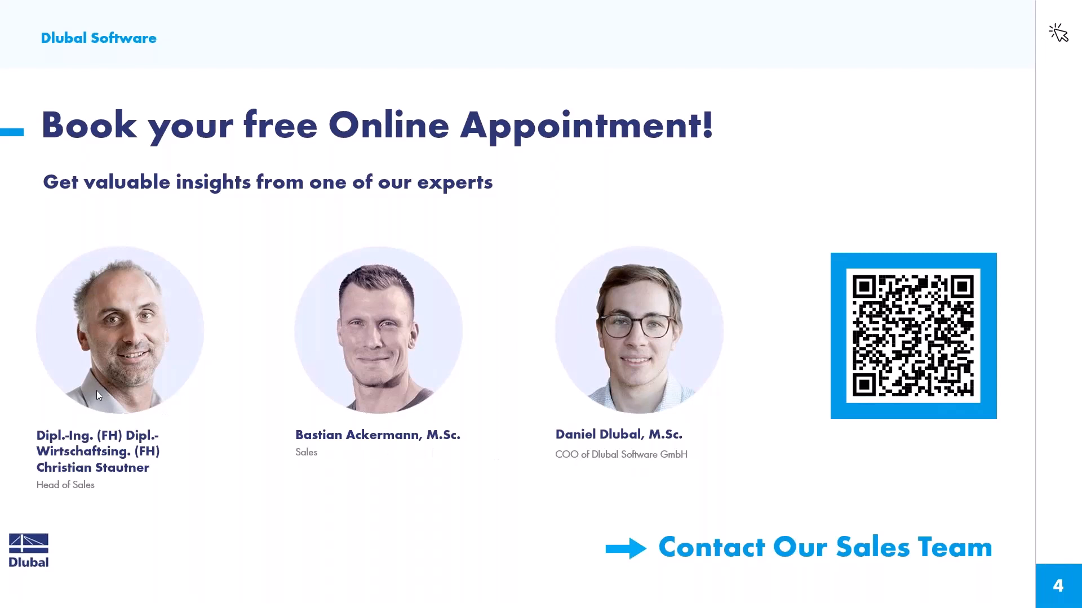
# Switch to the Dlubal website in the browser and open its Webinars page
pyautogui.hotkey('alt', 'Tab')
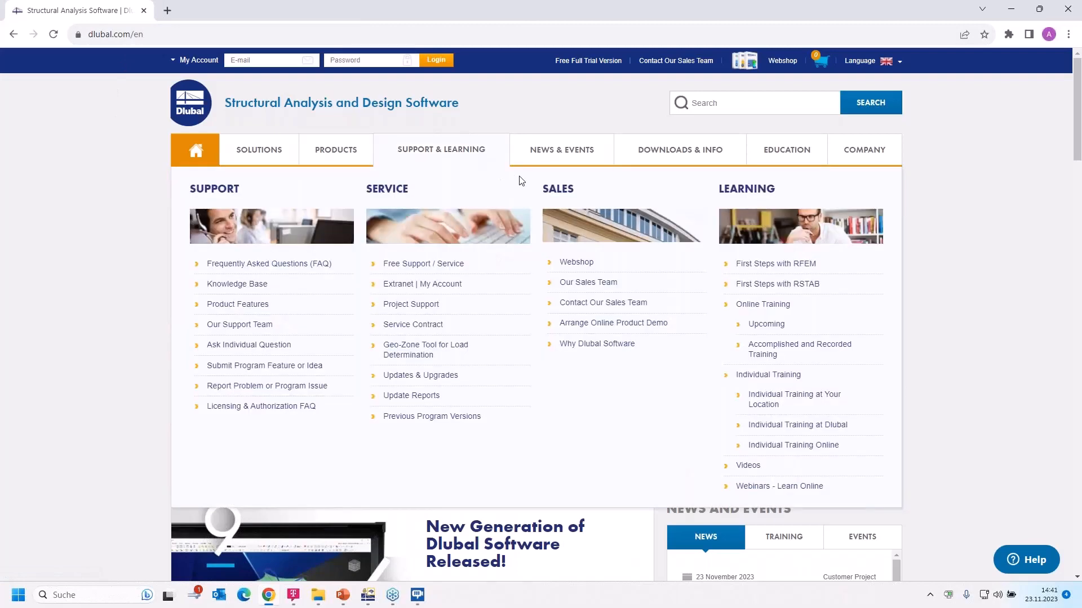
pyautogui.moveTo(565, 160)
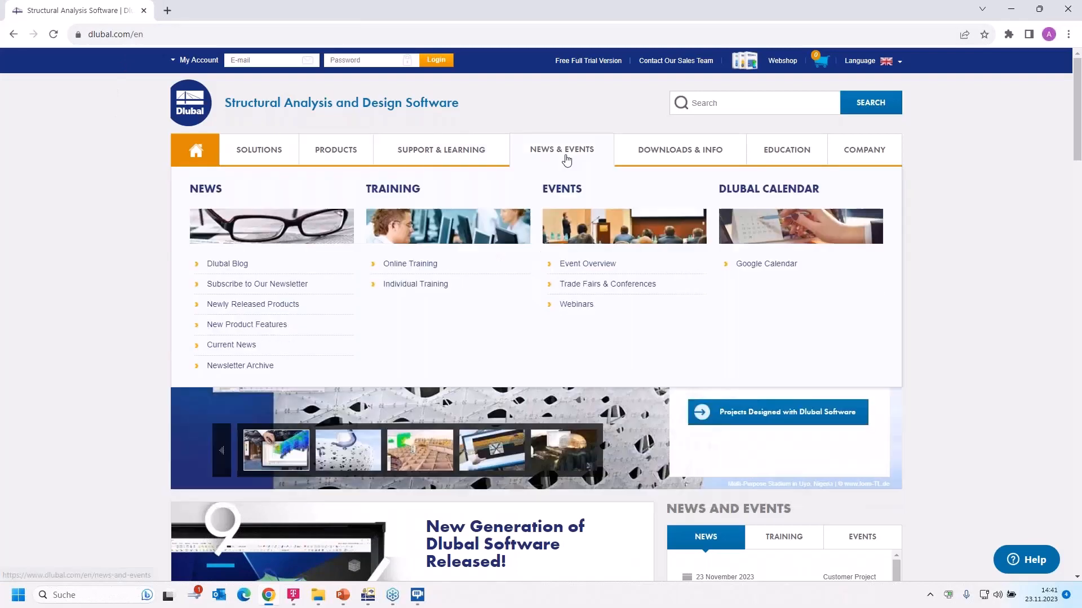
pyautogui.click(578, 307)
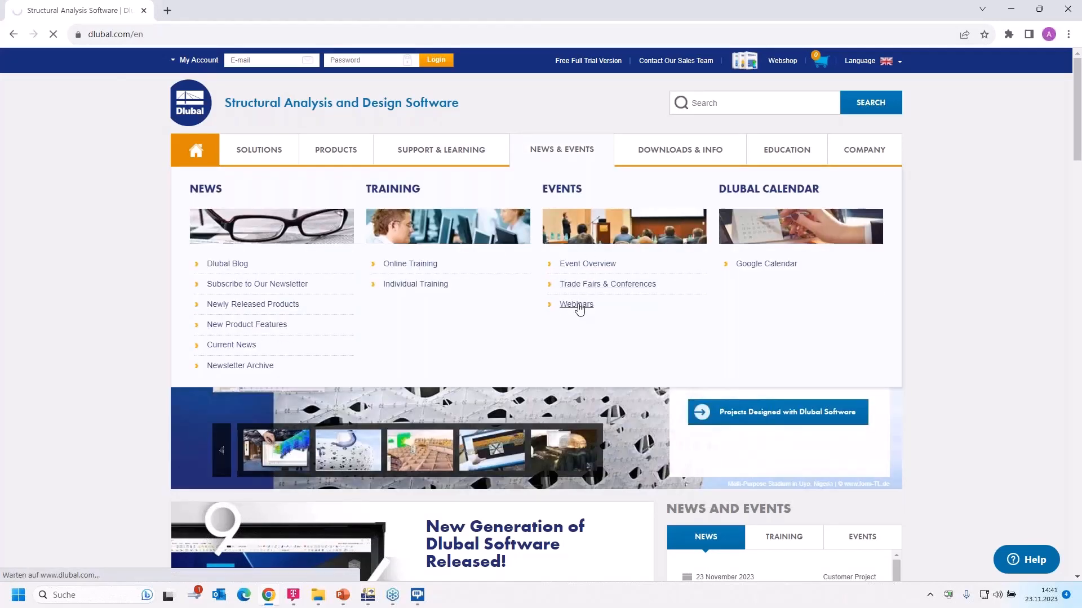
# Look through the webinar list for the upcoming topics and dates, down to the November 2023 FAQ webinar
pyautogui.scroll(-5, 575, 340)
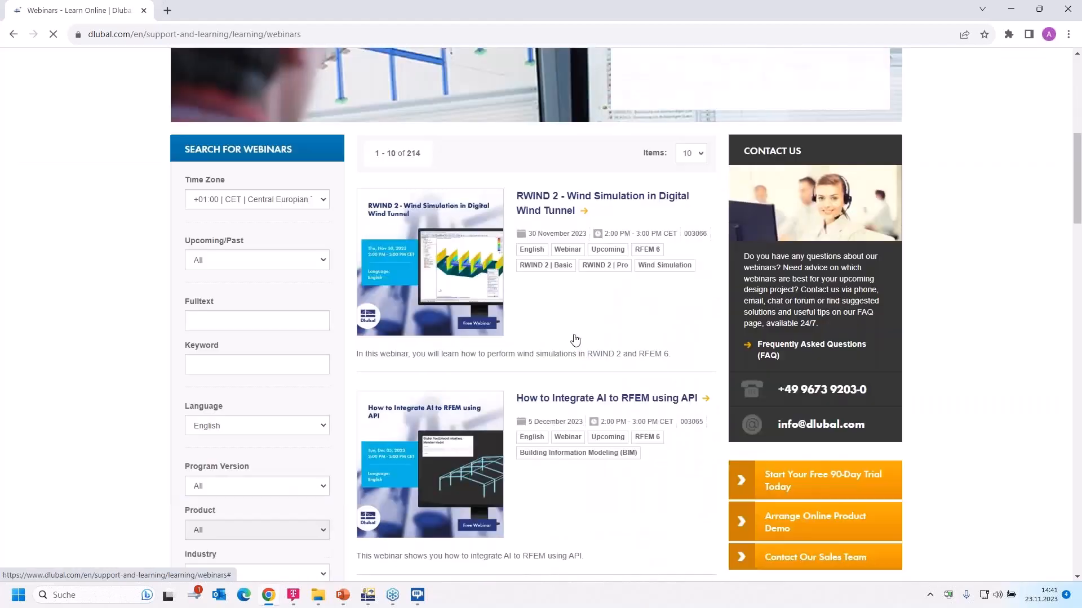
pyautogui.scroll(-1, 575, 339)
pyautogui.scroll(-1, 535, 73)
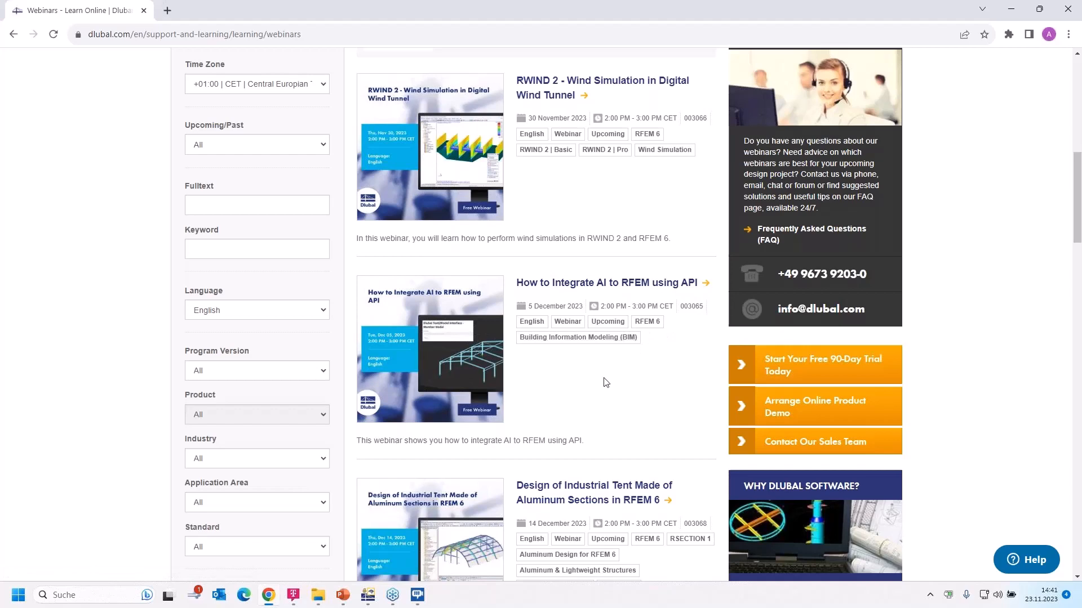
pyautogui.scroll(-5, 606, 383)
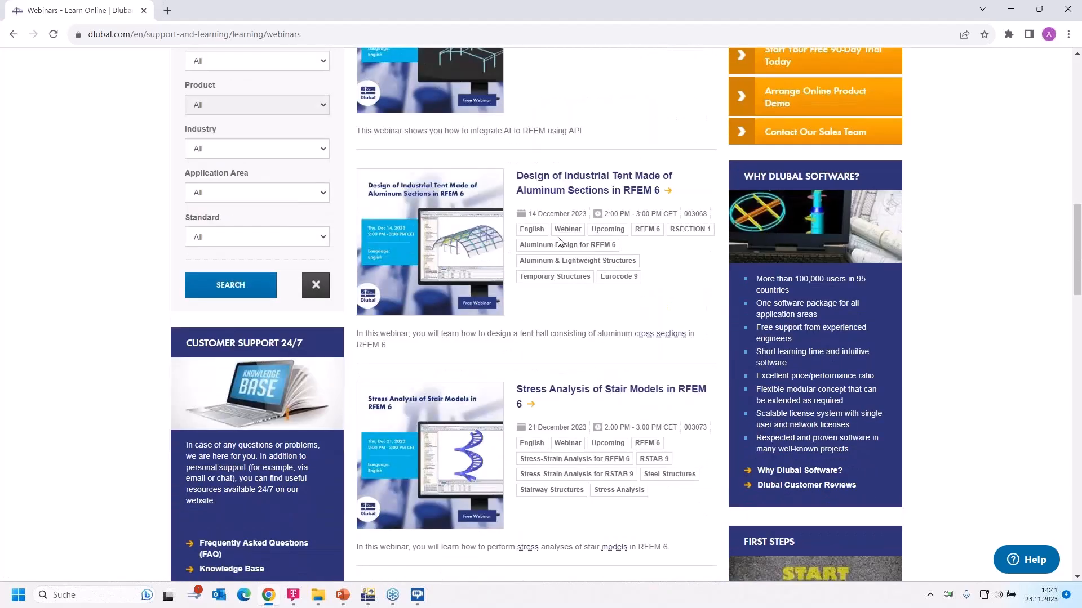
pyautogui.scroll(-3, 559, 243)
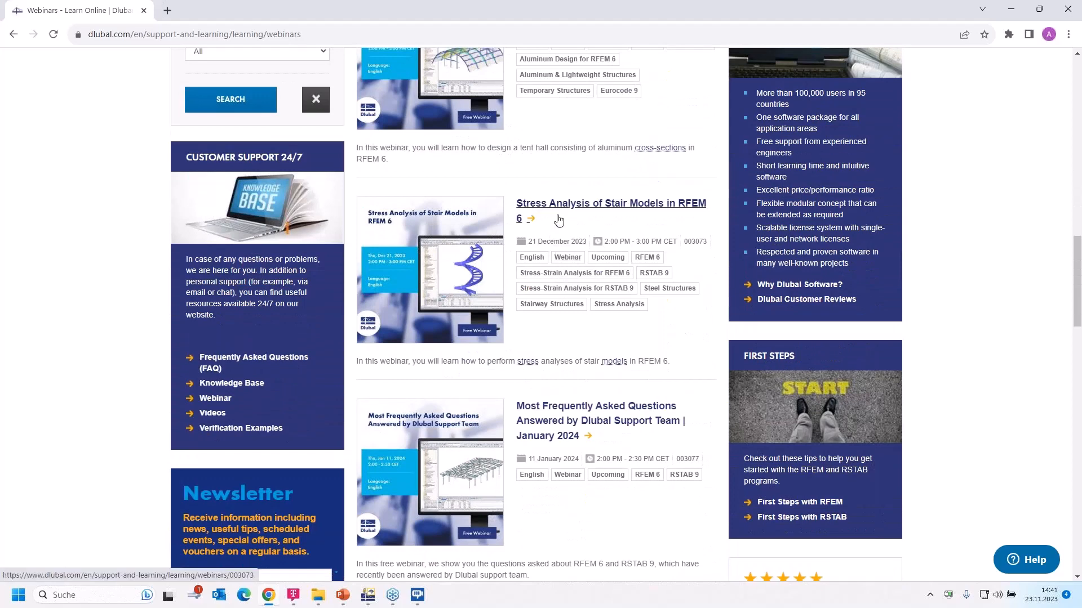
pyautogui.scroll(-1, 609, 226)
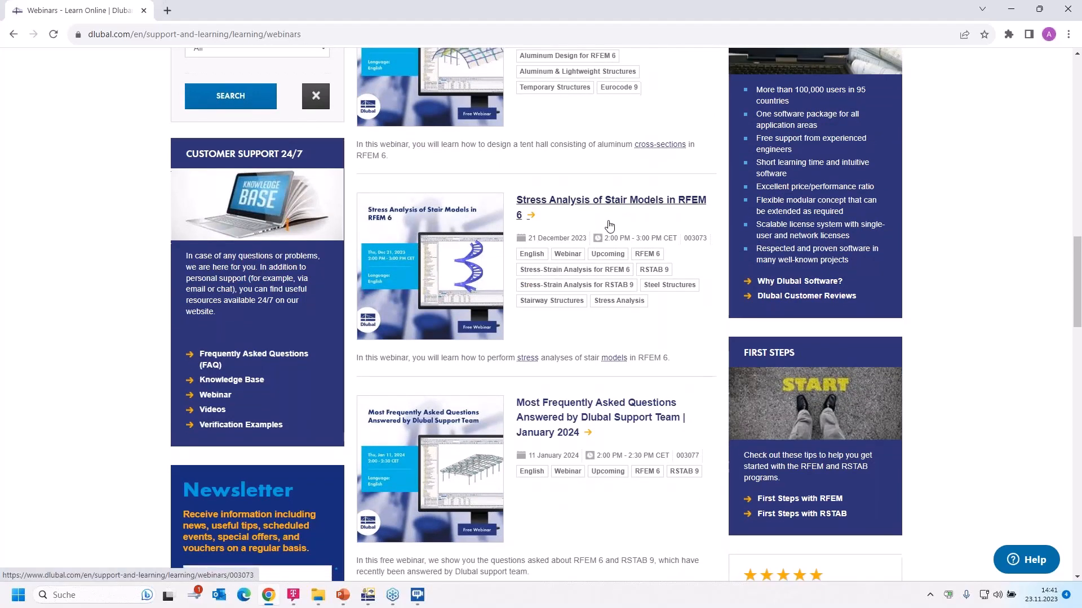
pyautogui.scroll(-2, 609, 227)
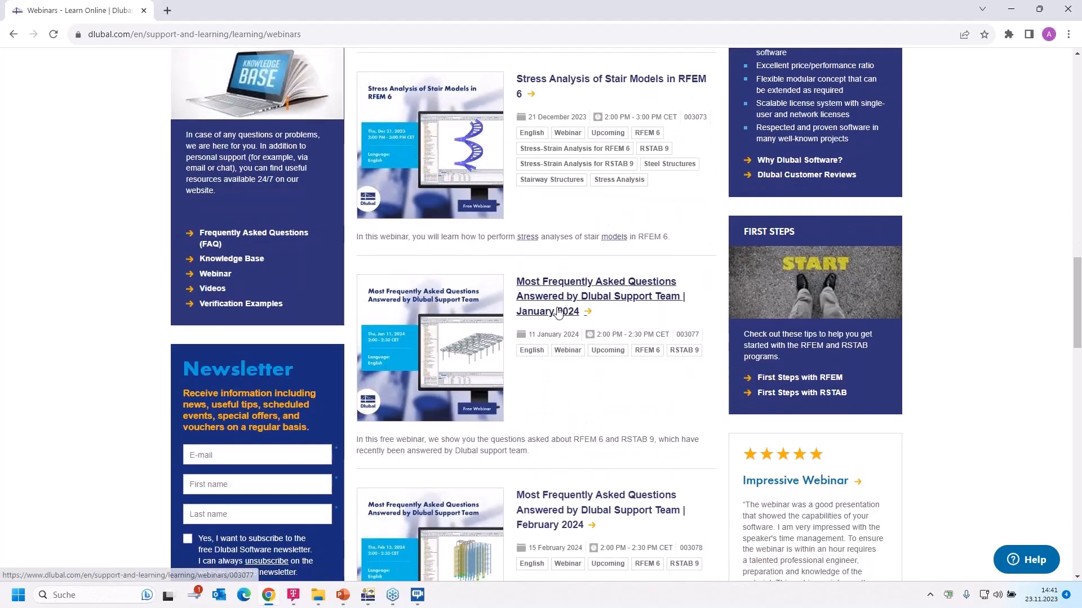
pyautogui.scroll(-1, 558, 313)
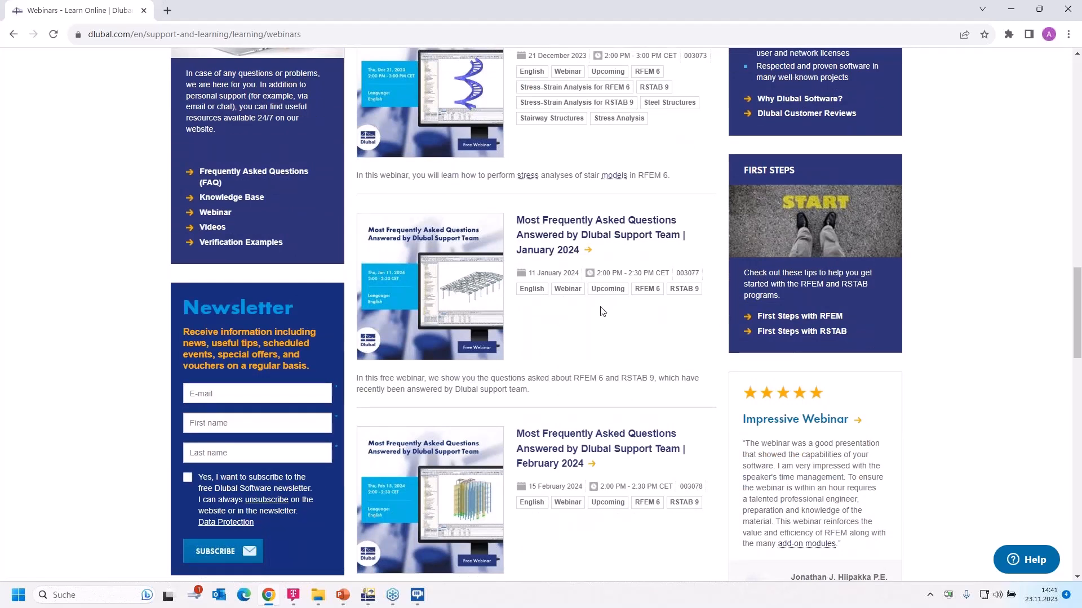
pyautogui.scroll(-6, 600, 315)
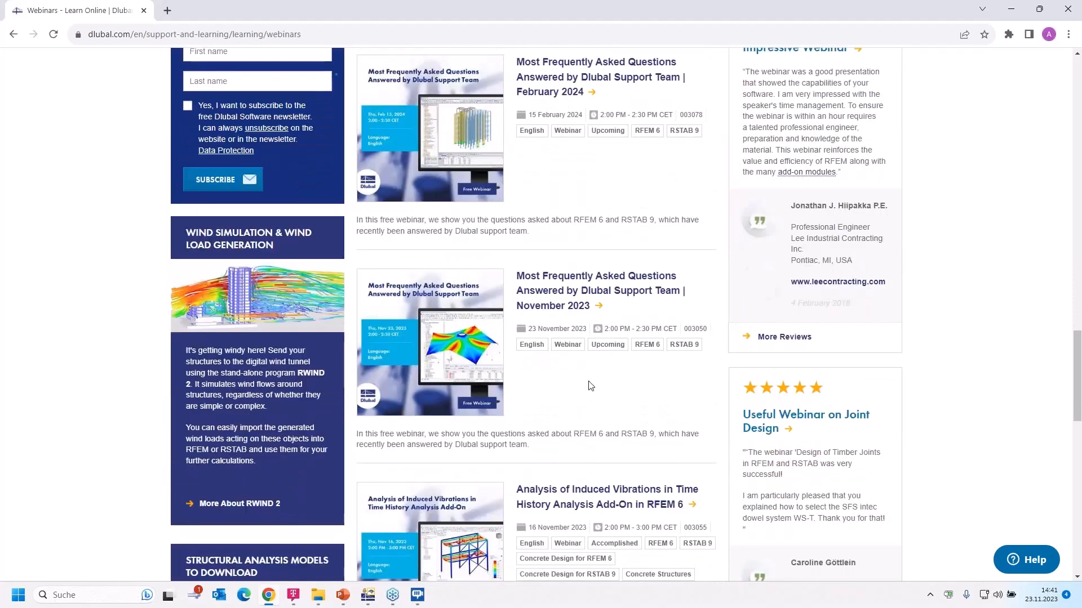
# Open the page of the November 2023 Most Frequently Asked Questions webinar and examine its content, presentation slides download and models to download
pyautogui.click(556, 294)
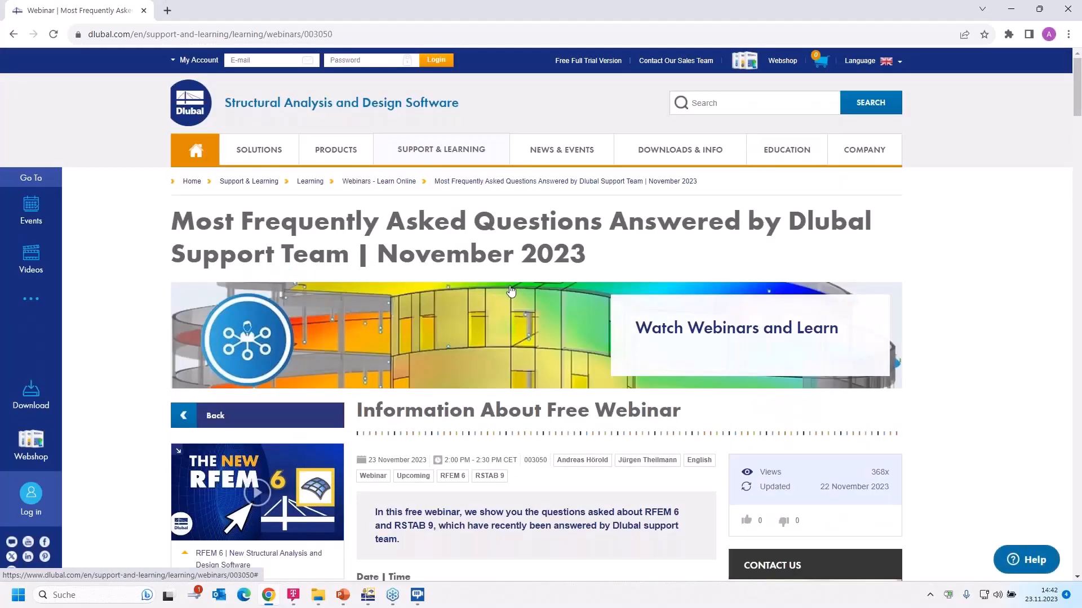
pyautogui.scroll(-2, 511, 291)
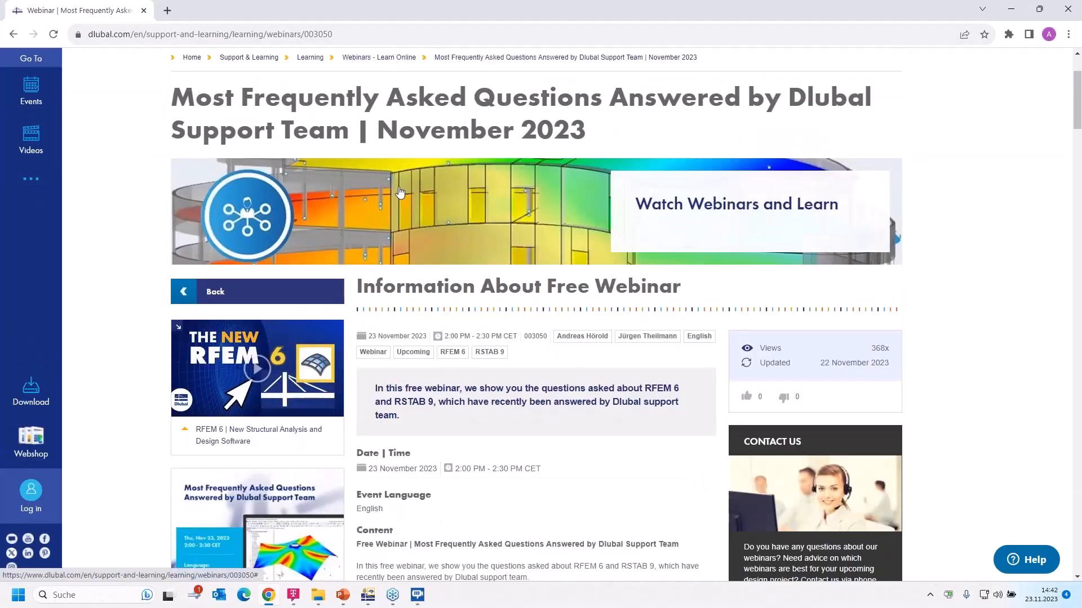
pyautogui.scroll(-2, 477, 229)
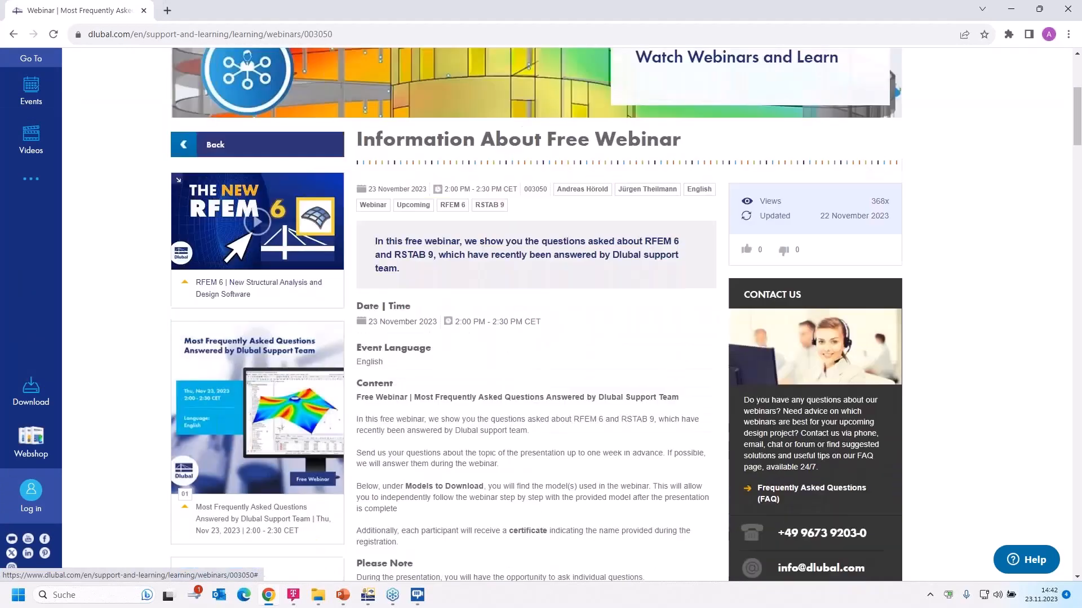
pyautogui.scroll(-2, 536, 315)
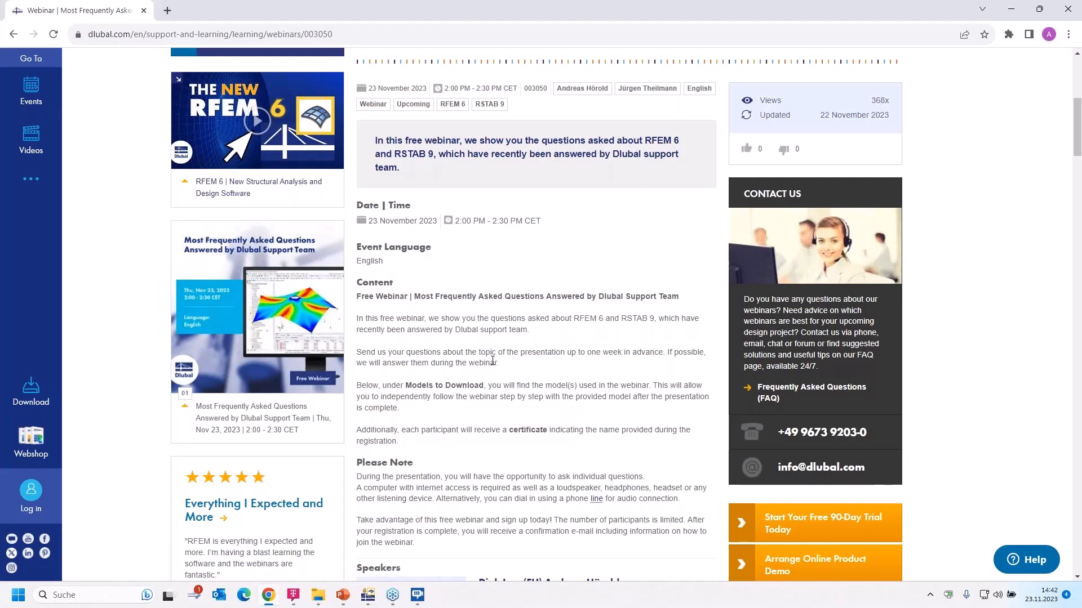
pyautogui.scroll(-3, 516, 383)
pyautogui.scroll(4, 516, 383)
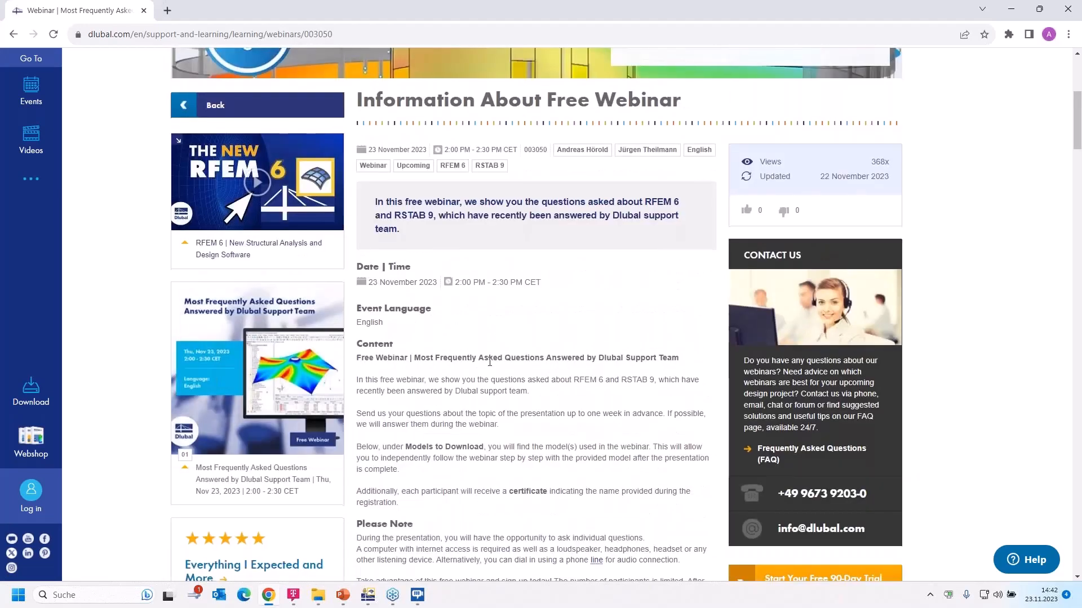
pyautogui.scroll(-5, 504, 355)
pyautogui.scroll(-3, 489, 369)
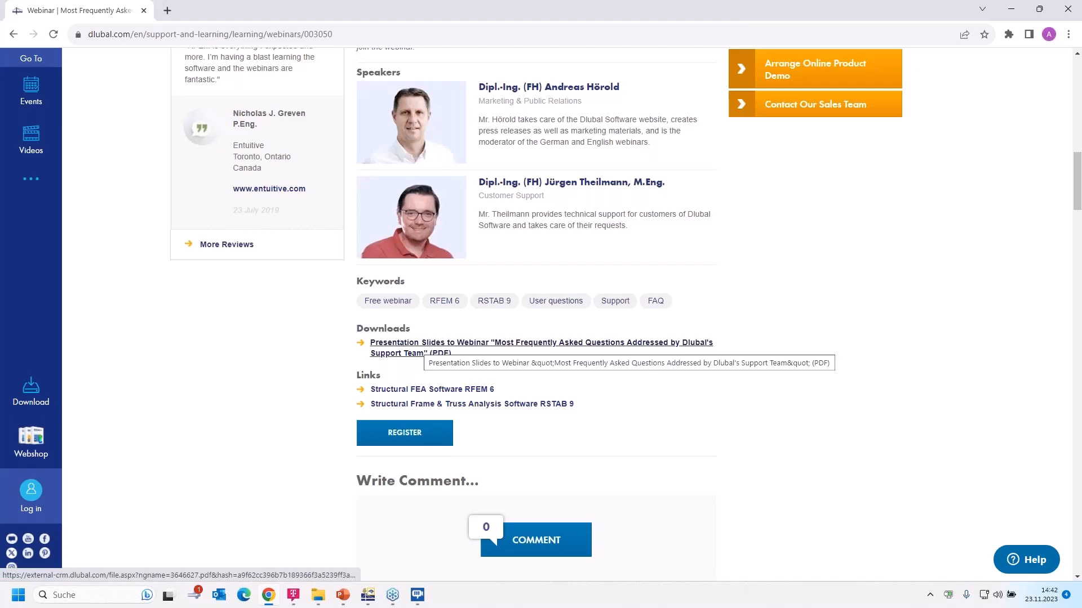
pyautogui.scroll(-15, 422, 351)
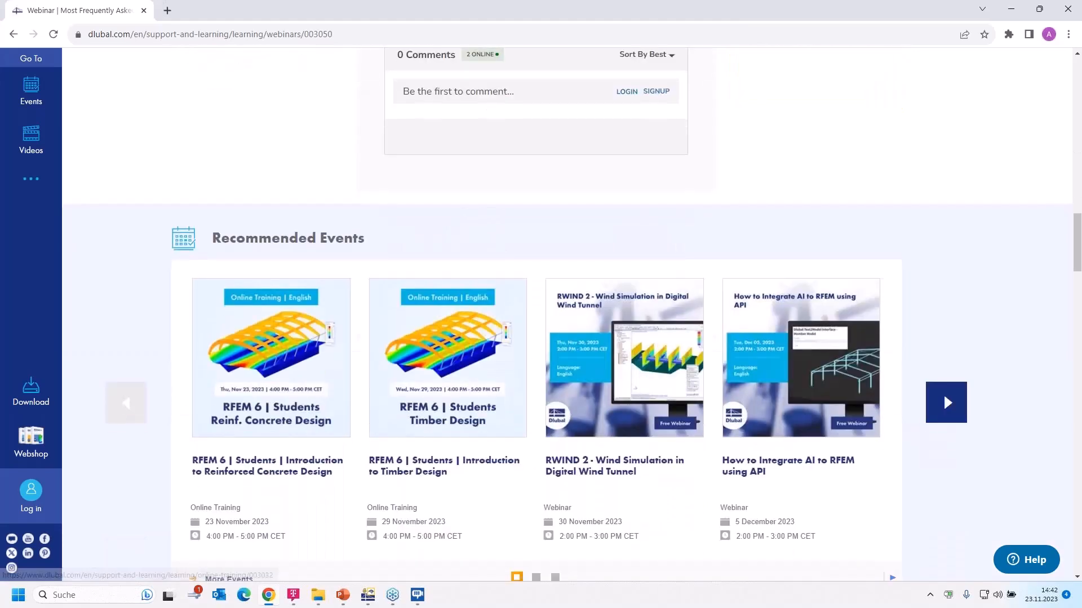
pyautogui.scroll(-3, 422, 347)
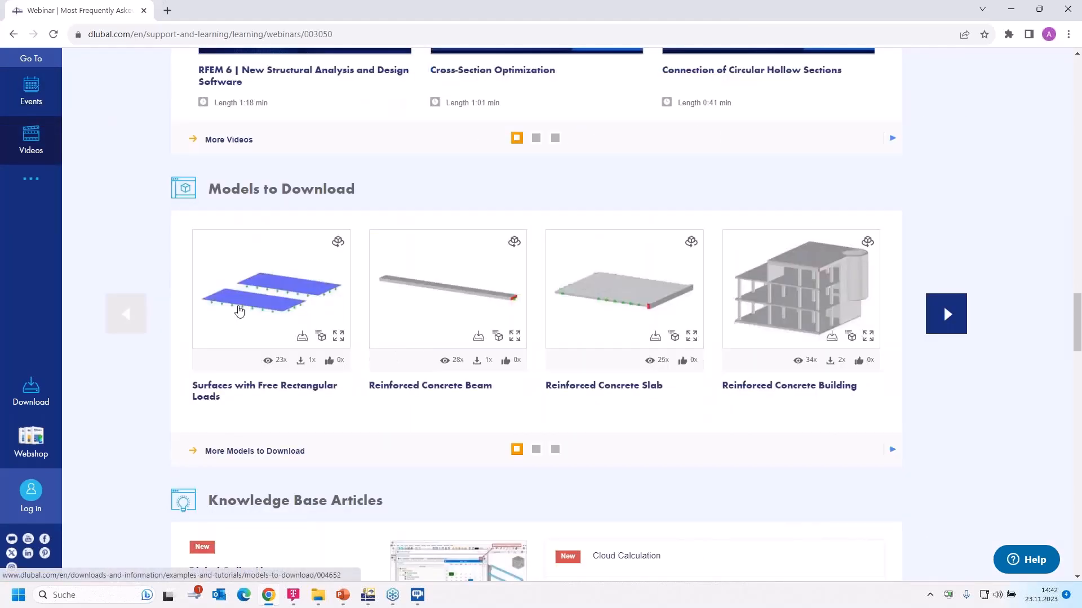